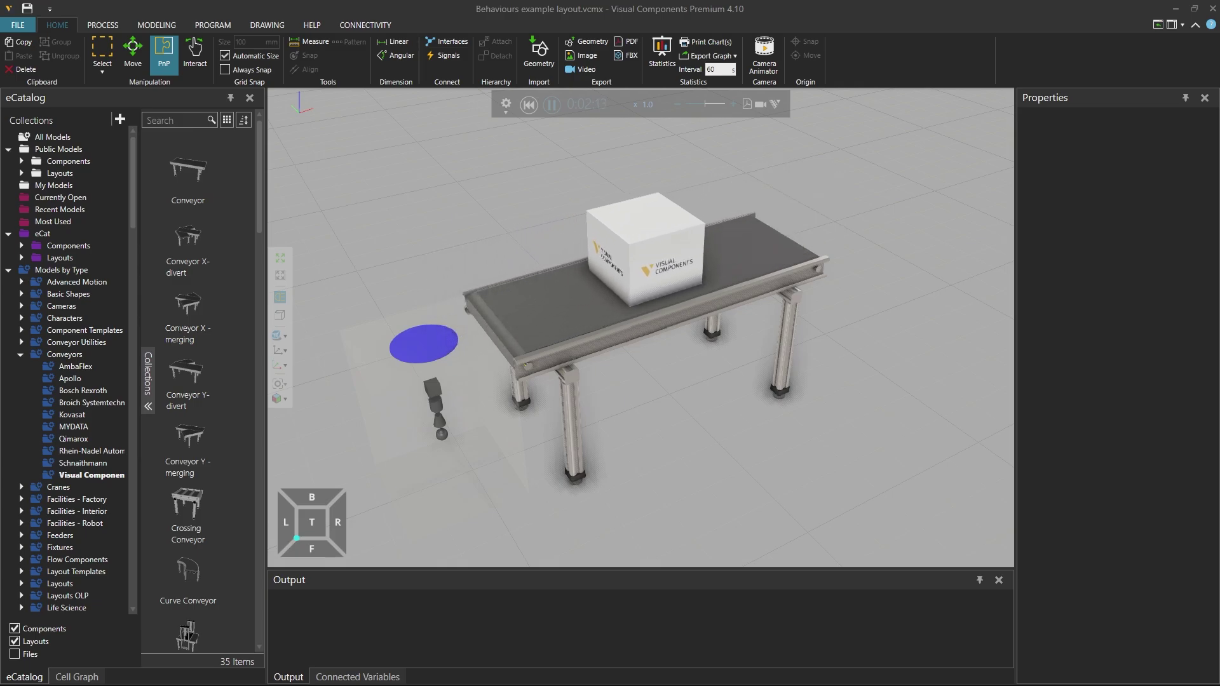
Show the component frames in the 3D view, then stop the simulation and reset it to the start
click(283, 351)
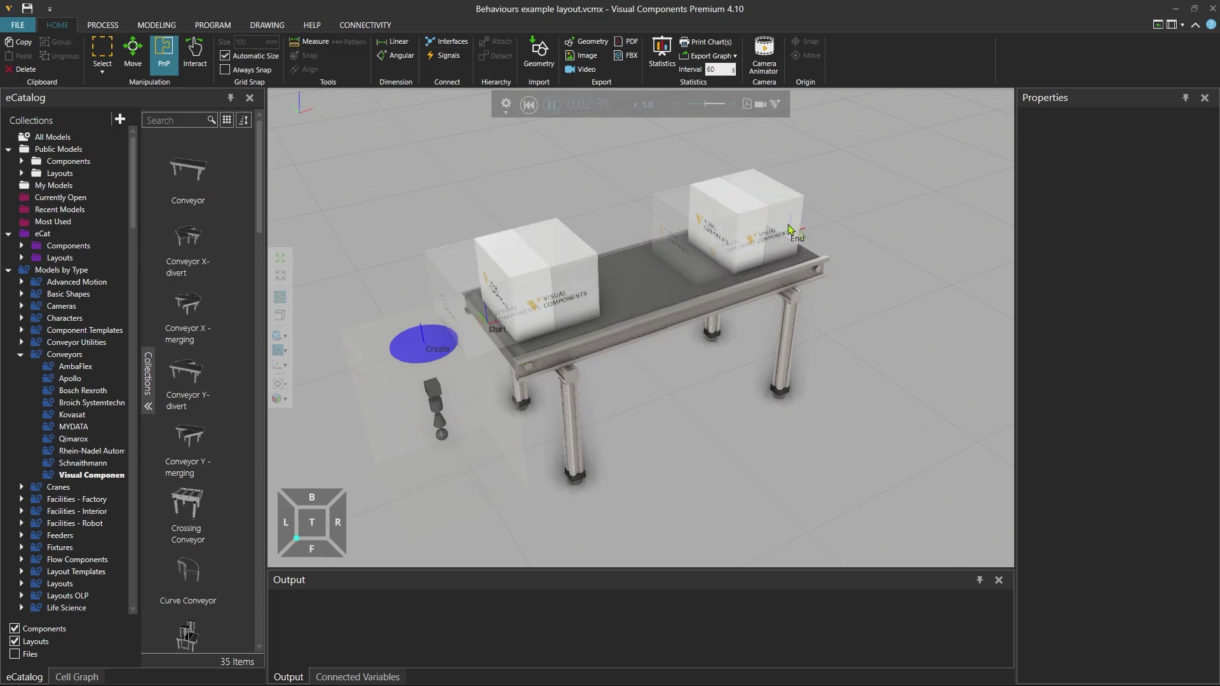
click(552, 104)
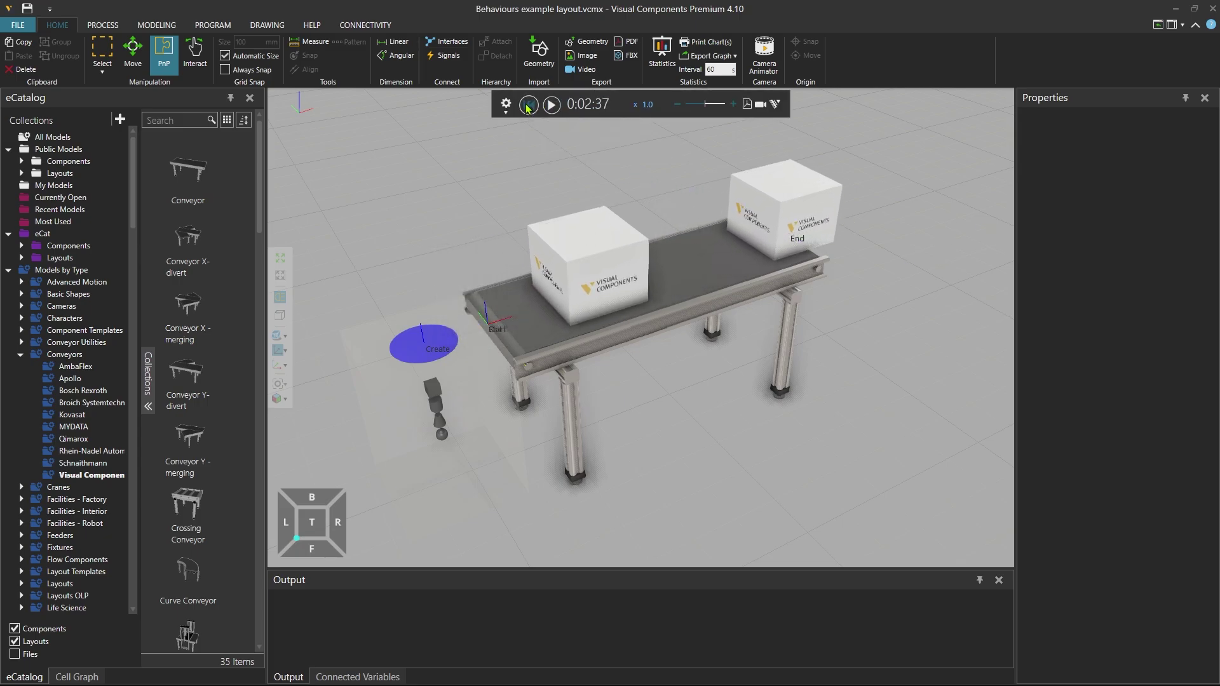
click(528, 105)
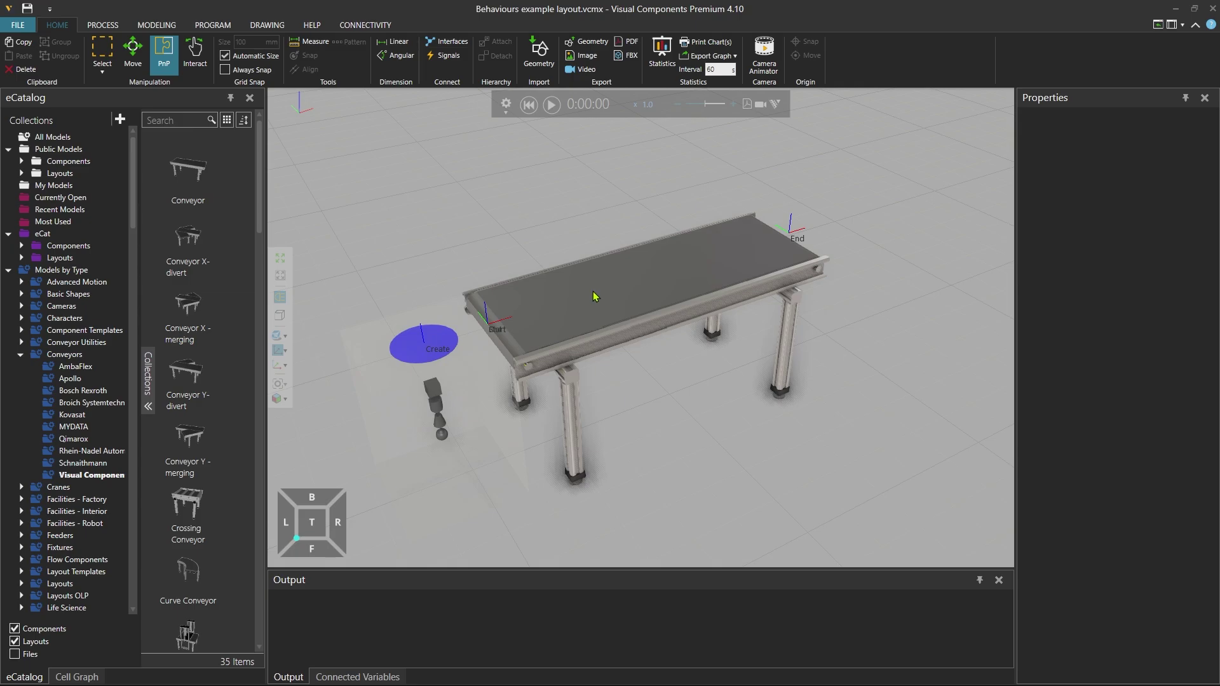
Move the conveyor away from the layout origin to about X -2730, Y 827, and deselect it
click(720, 257)
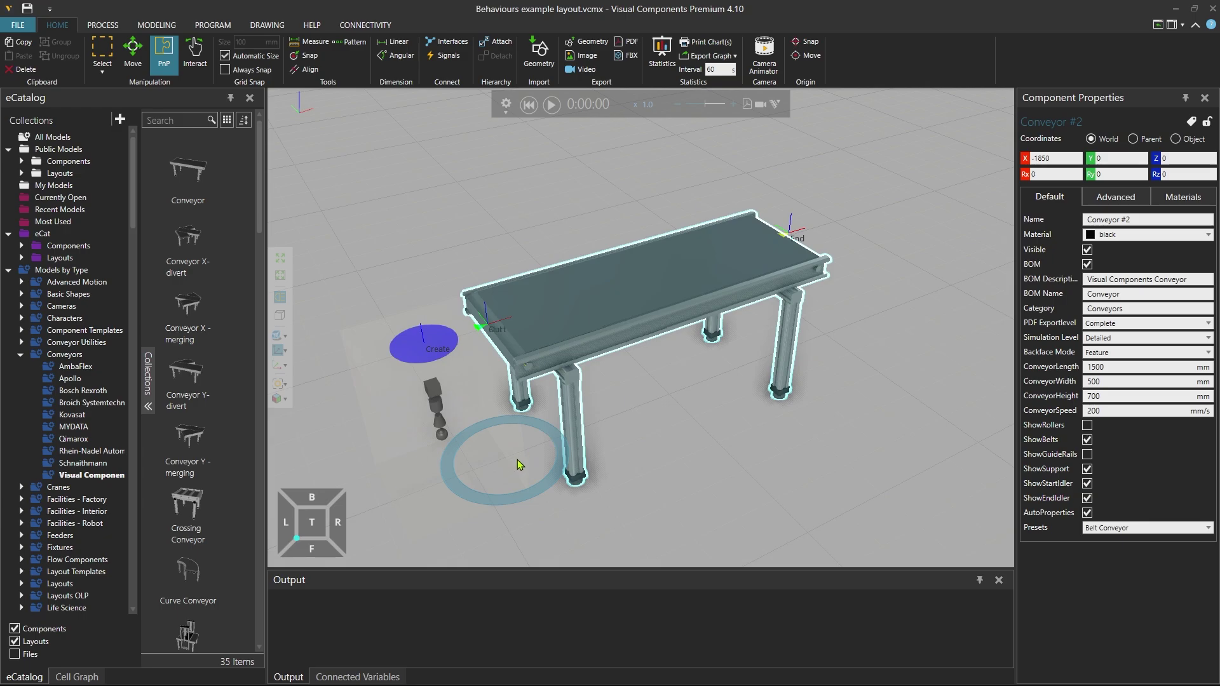
drag(517, 459, 266, 424)
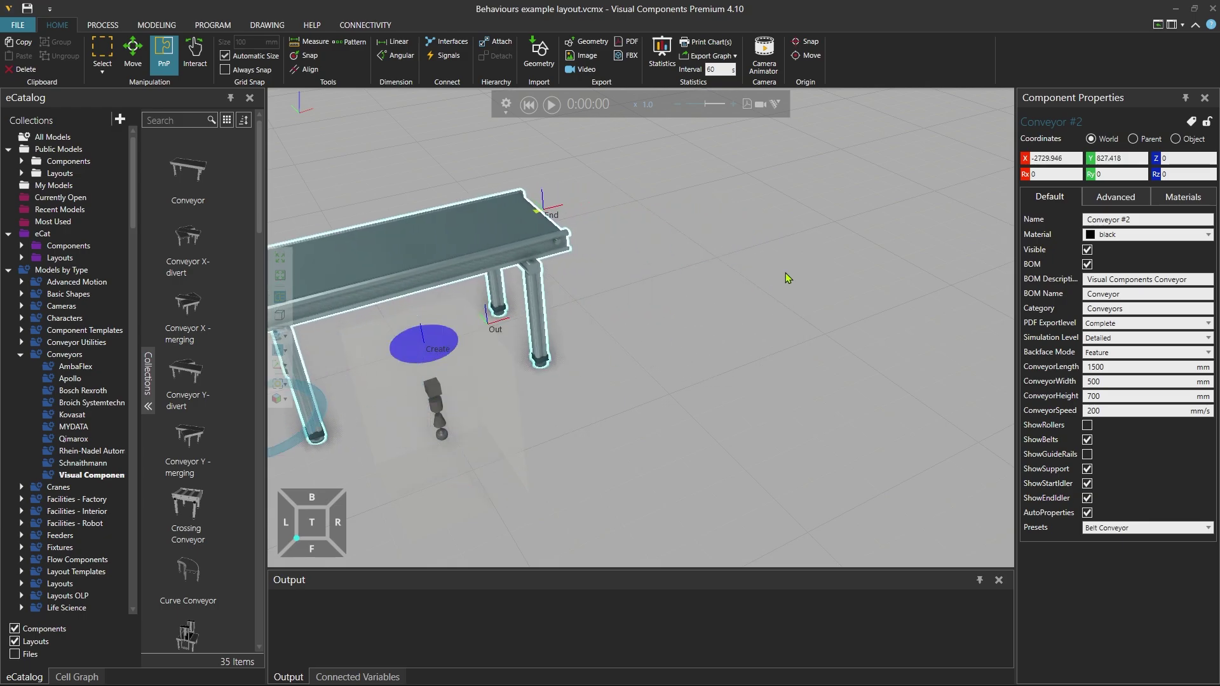
click(785, 275)
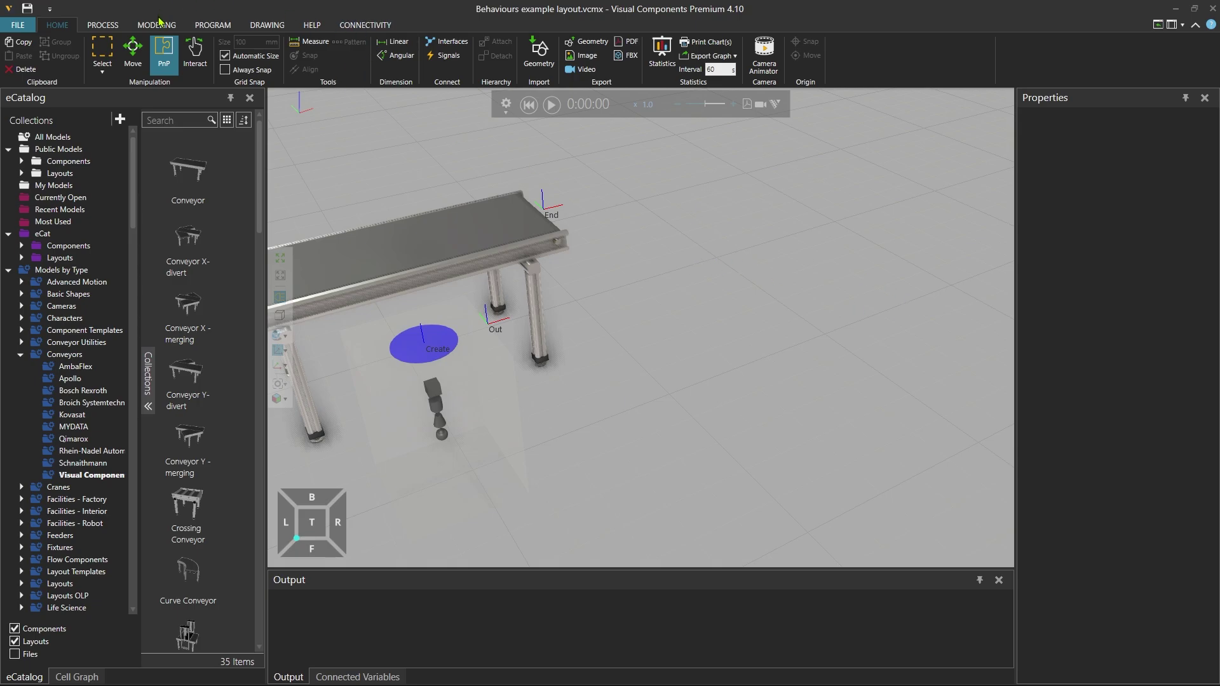
Create a new component and add a Block feature under its root
click(157, 26)
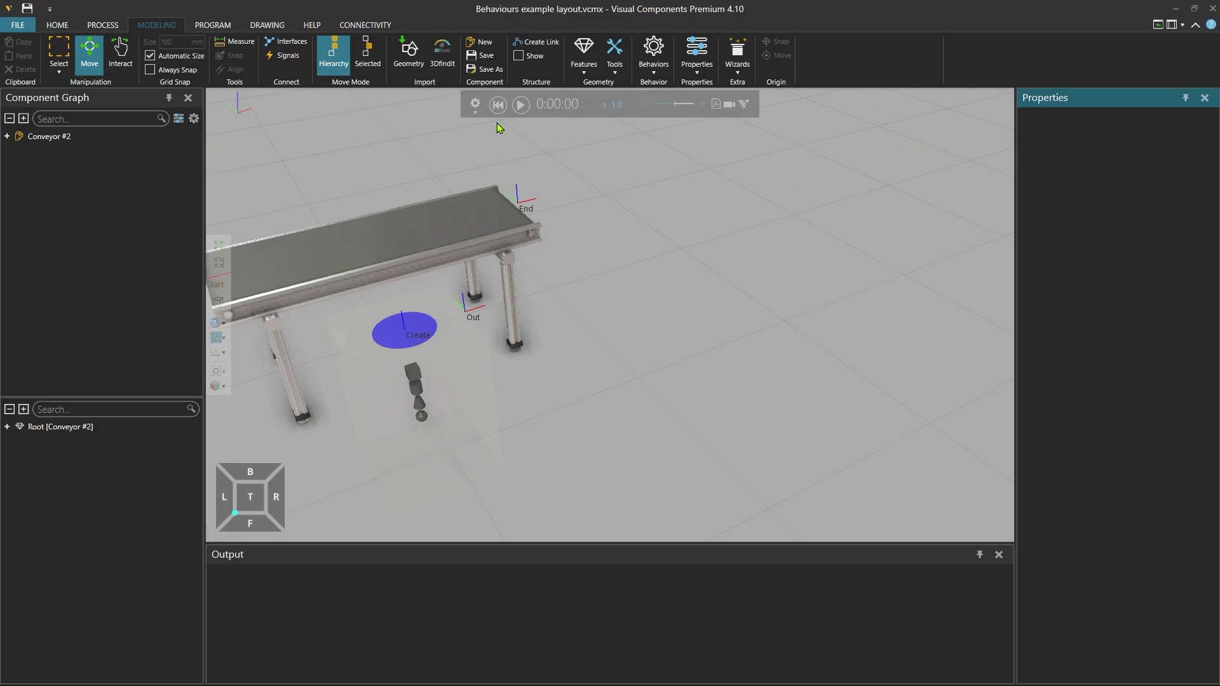
click(481, 42)
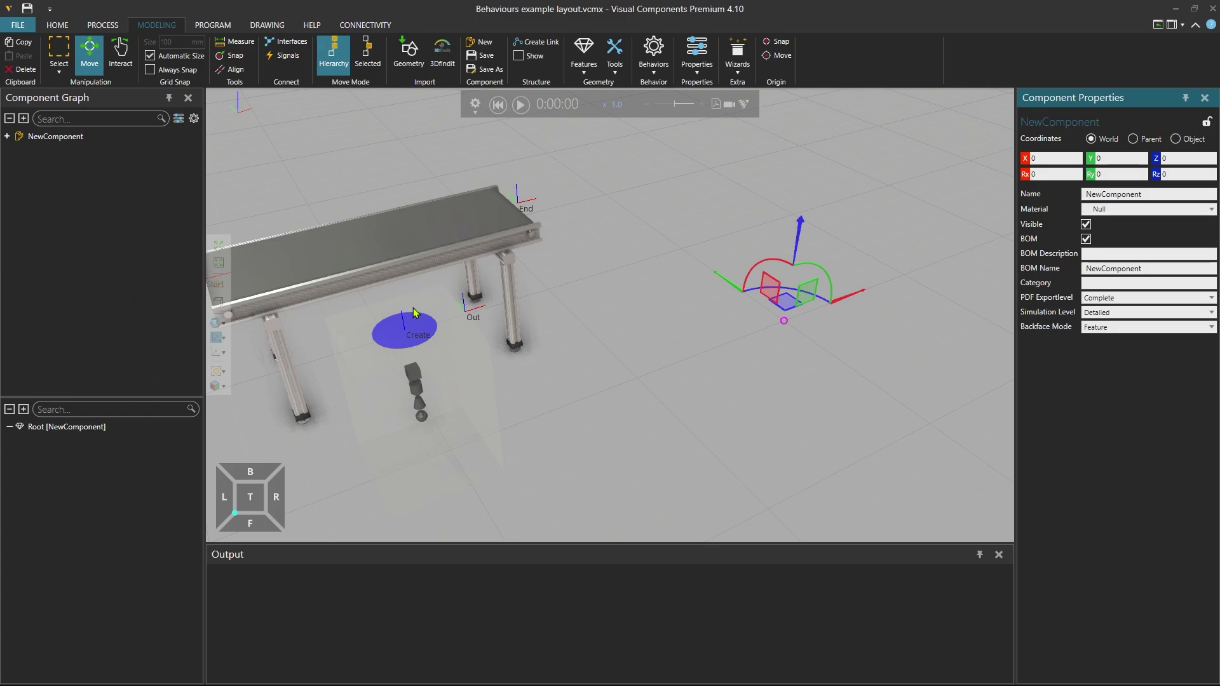
click(41, 430)
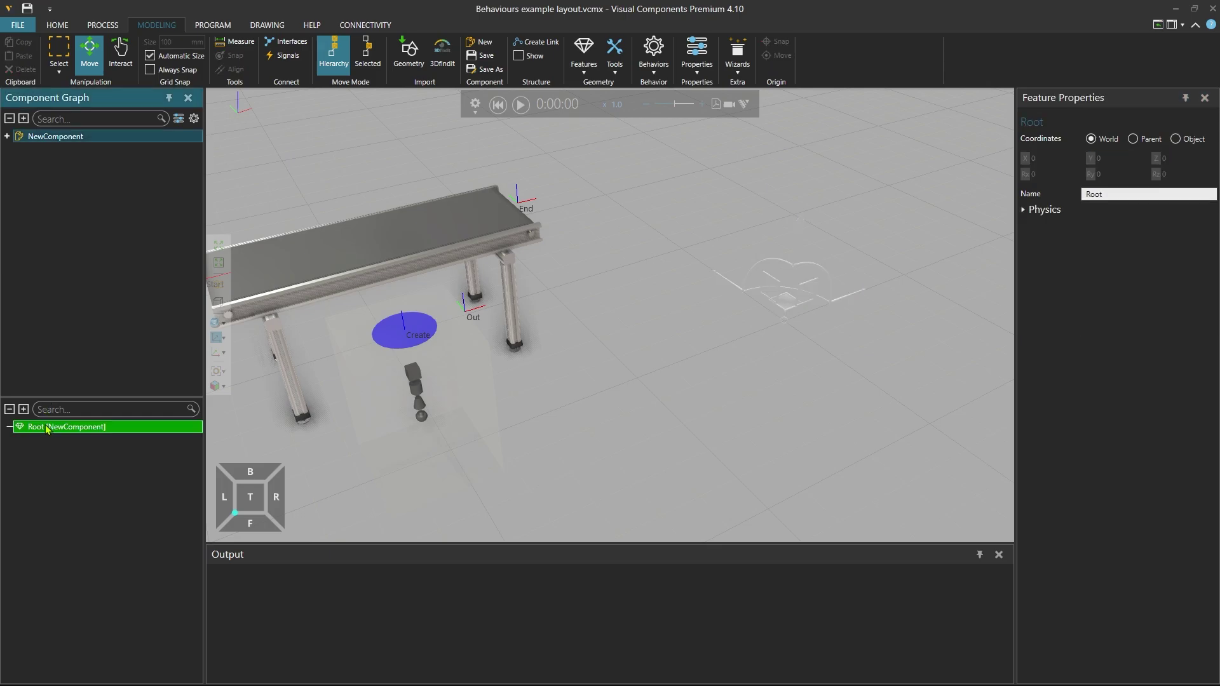
click(584, 73)
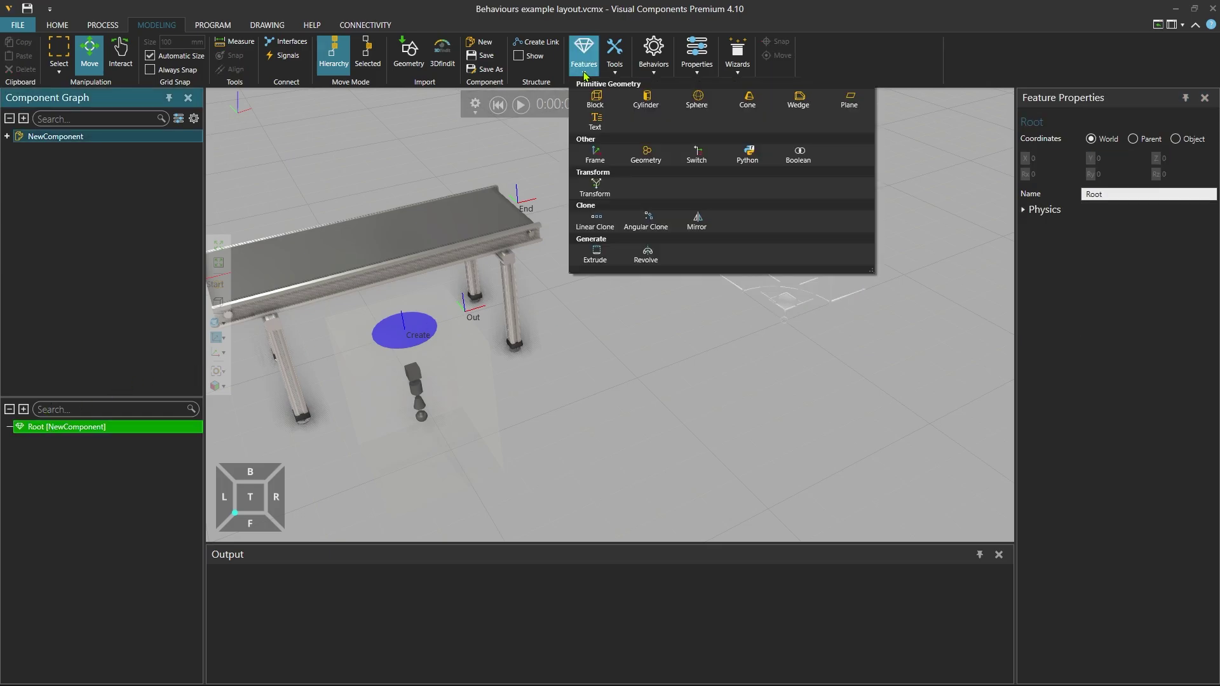
click(598, 107)
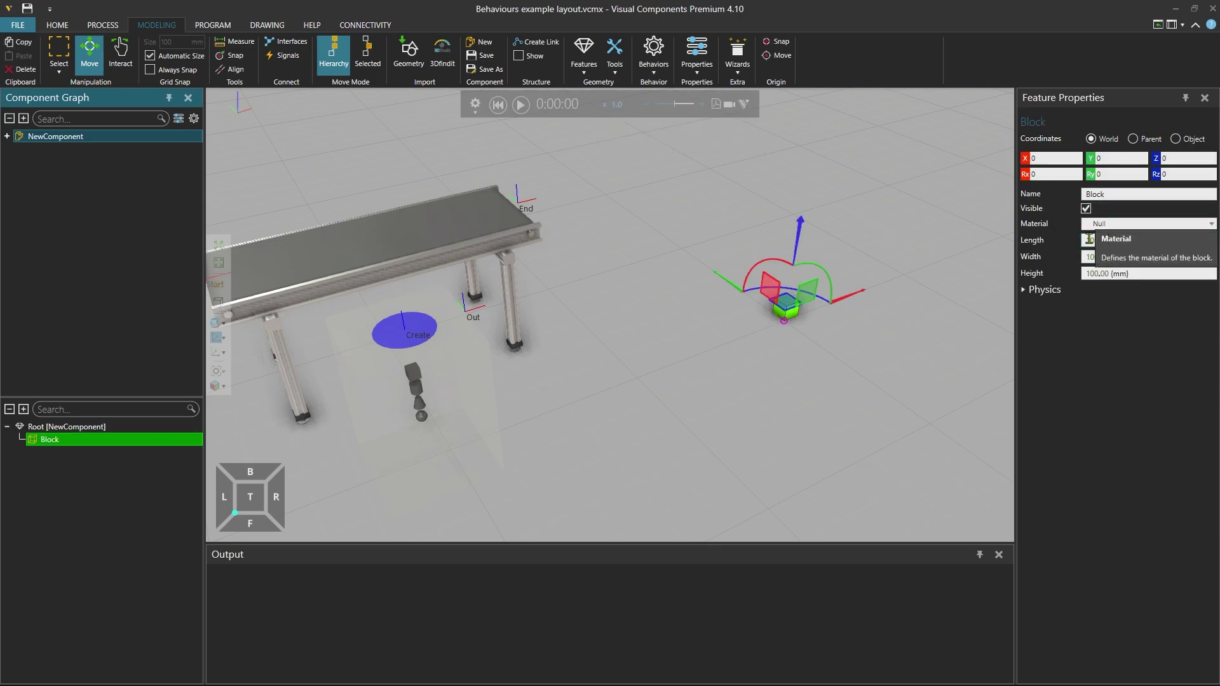
Set the block's length, width and height to 700 mm each
drag(1089, 241, 1063, 248)
text(7)
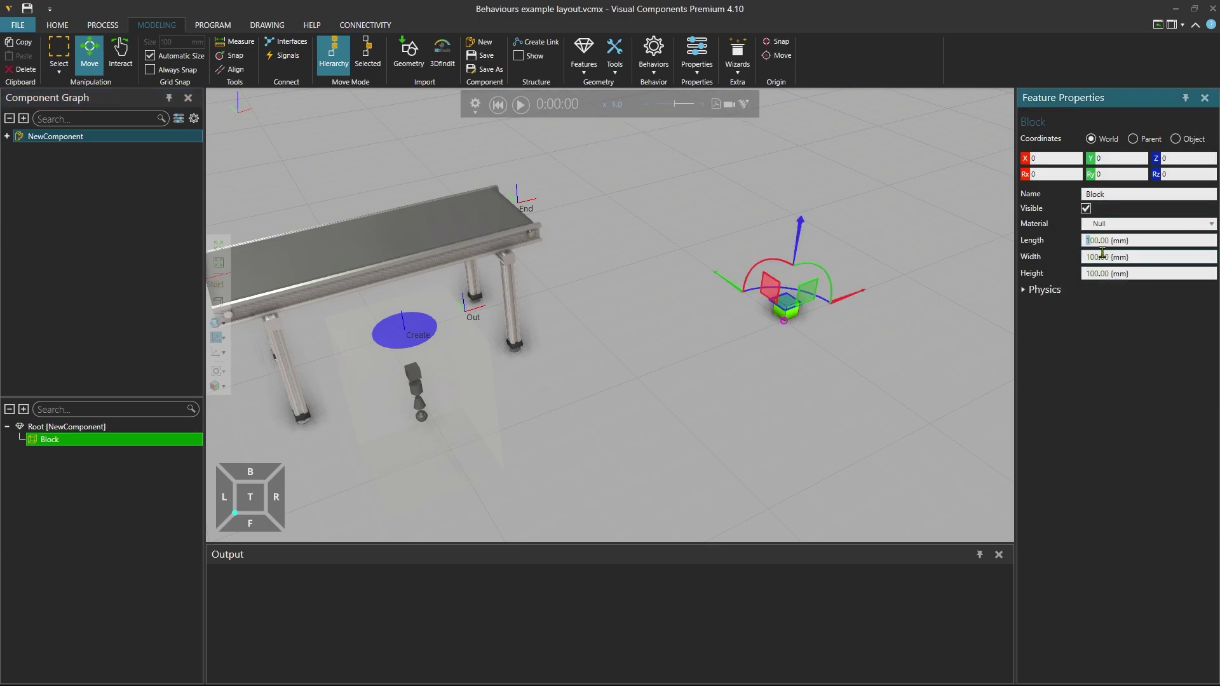
click(1090, 273)
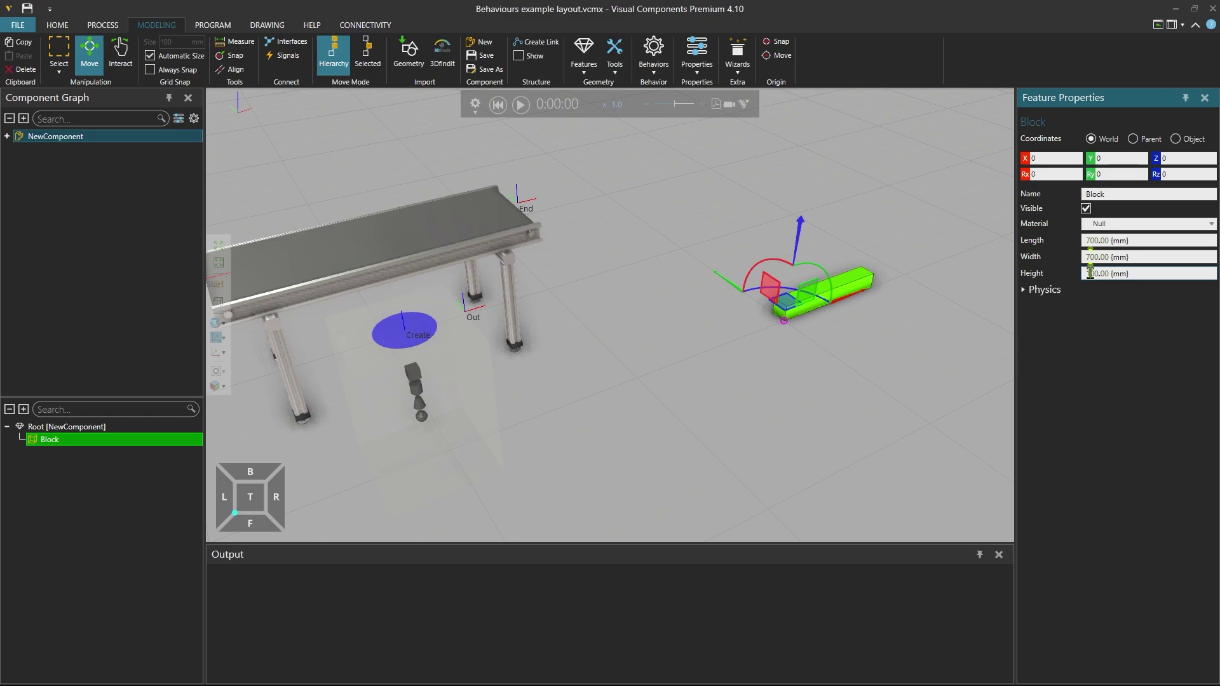
drag(1090, 273, 1067, 300)
text(7)
key(Return)
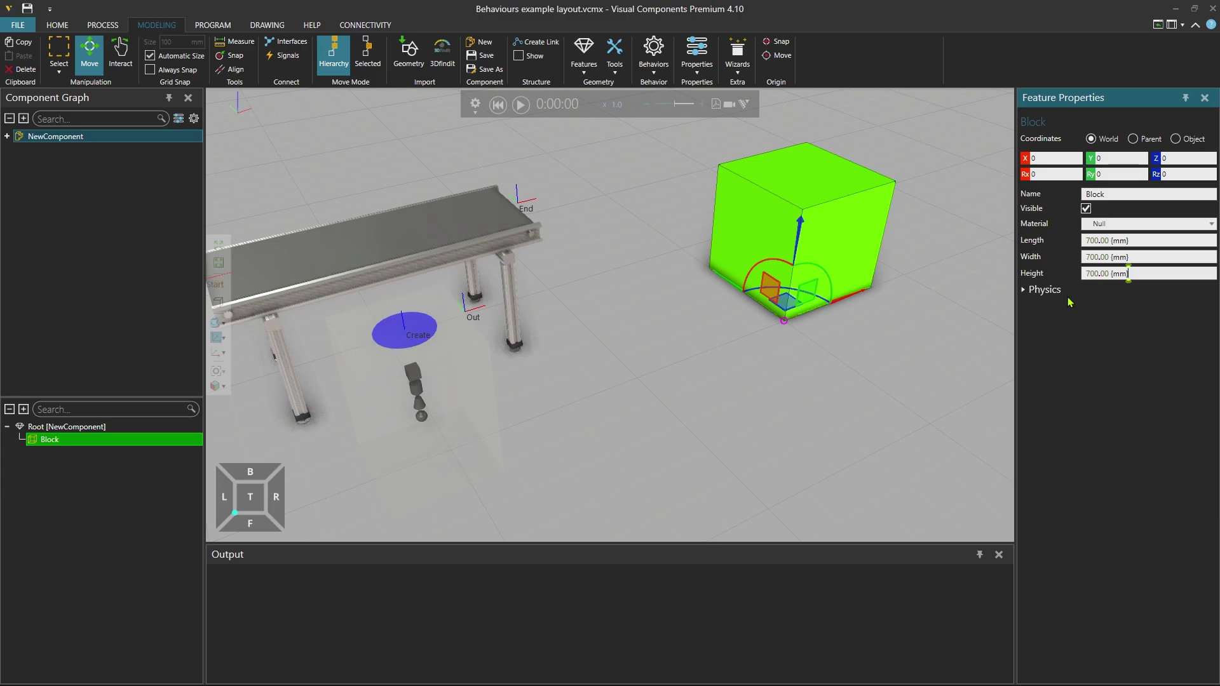
Centre the block on the component origin by setting its X and Y coordinates to -350
drag(1045, 159, 959, 165)
text(-350)
key(Return)
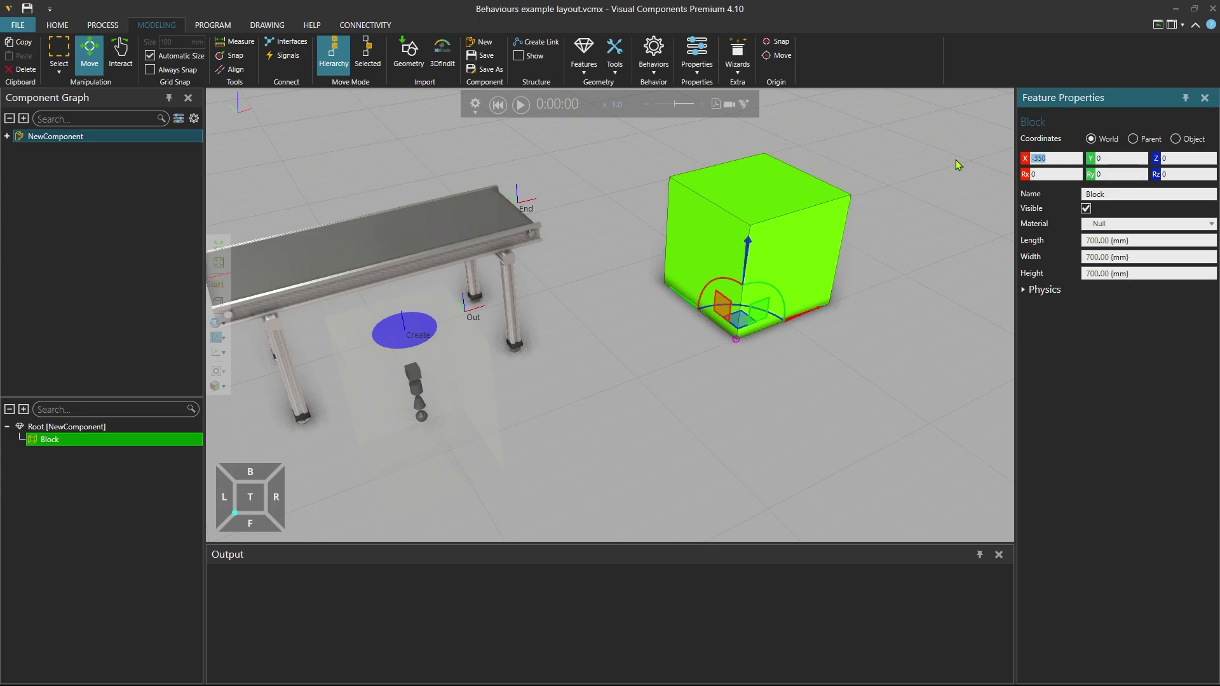
click(1098, 159)
text(-350)
key(Return)
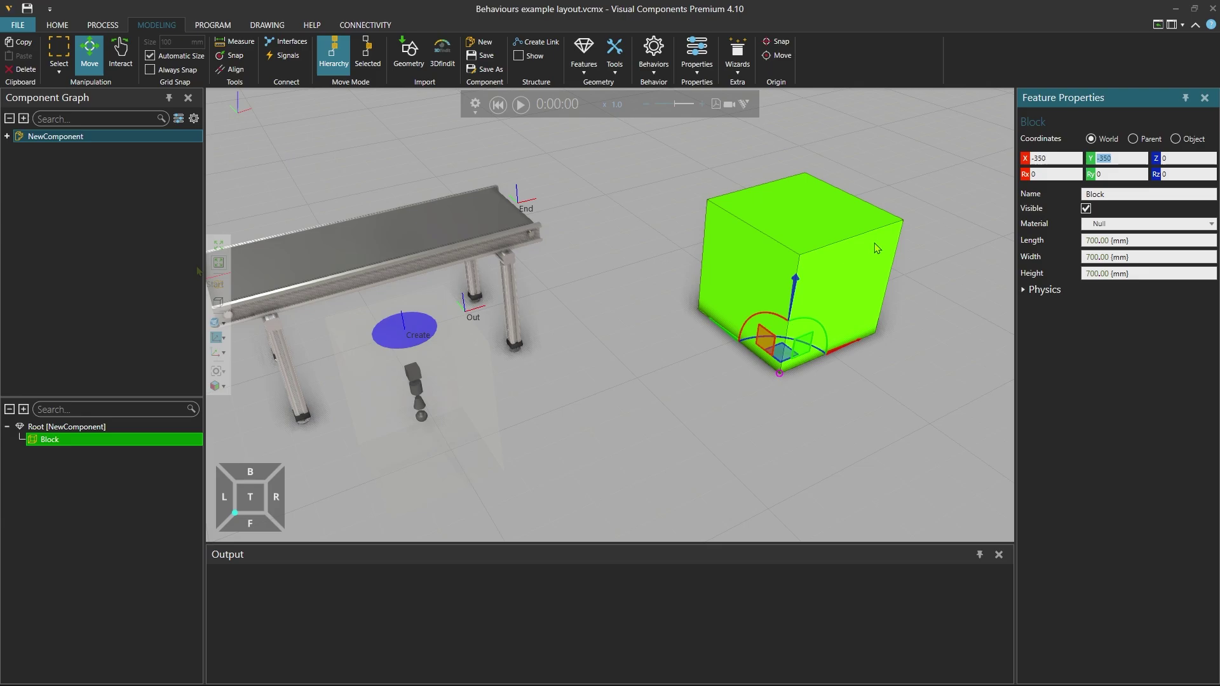
Add a Frame feature named Center1 under the component root and set its Z coordinate to 700
click(80, 428)
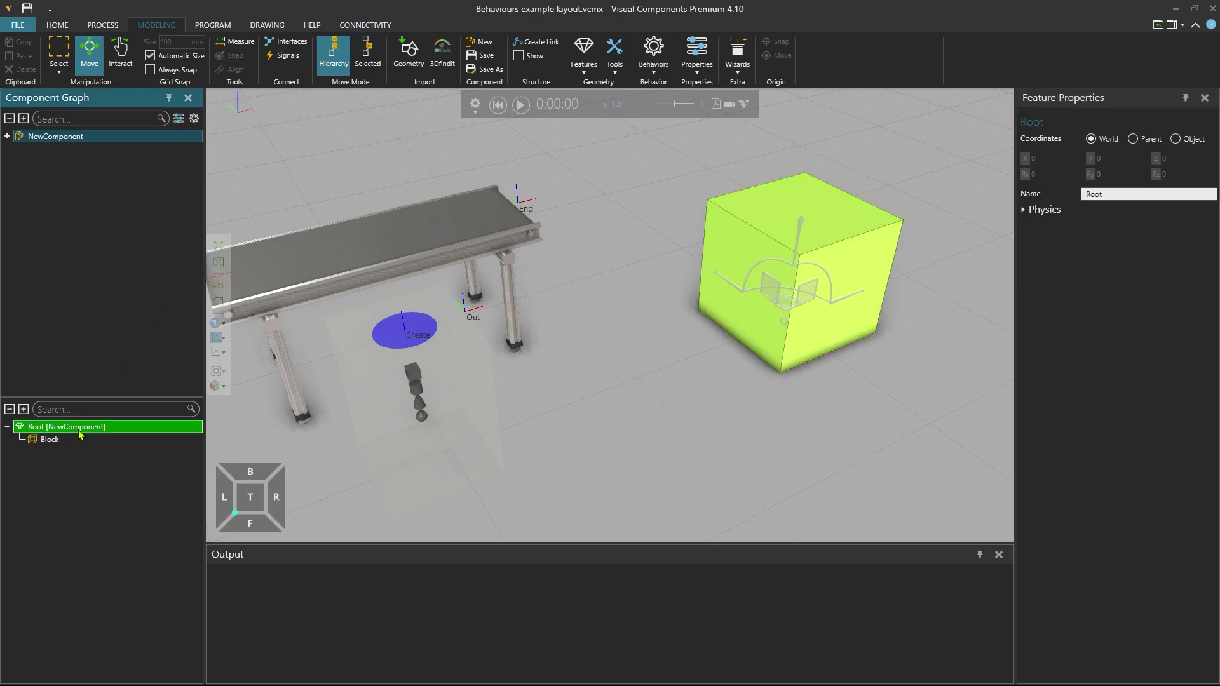
click(584, 64)
click(594, 154)
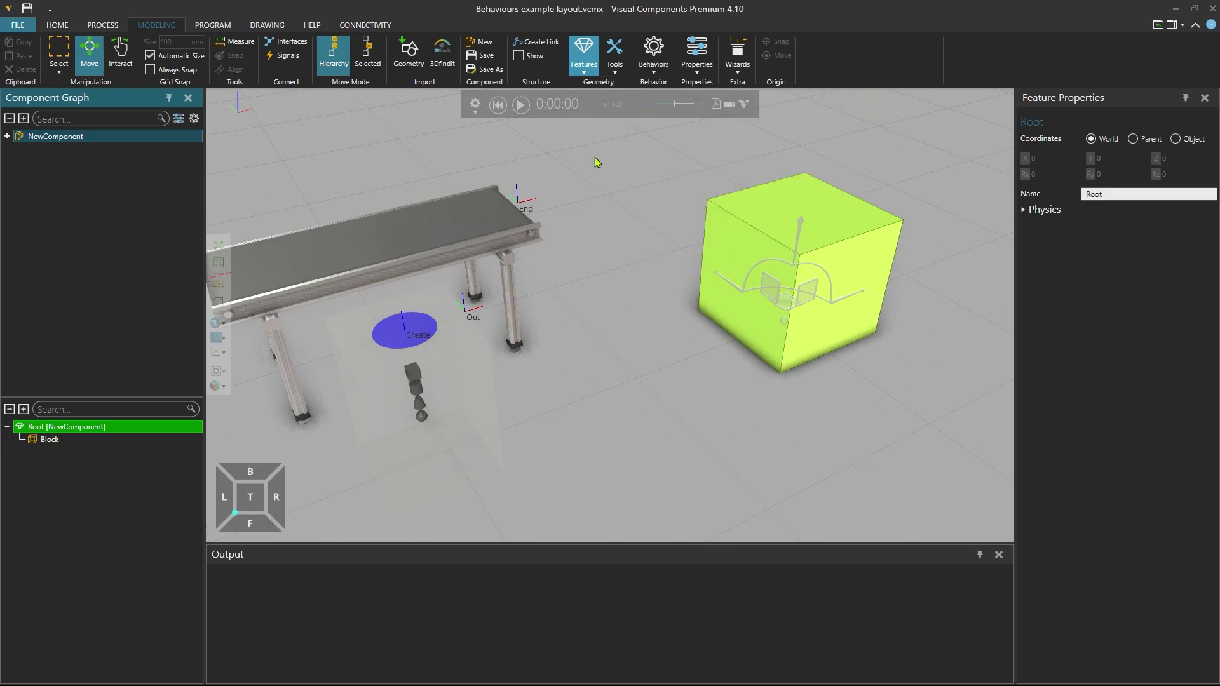
text(Ce)
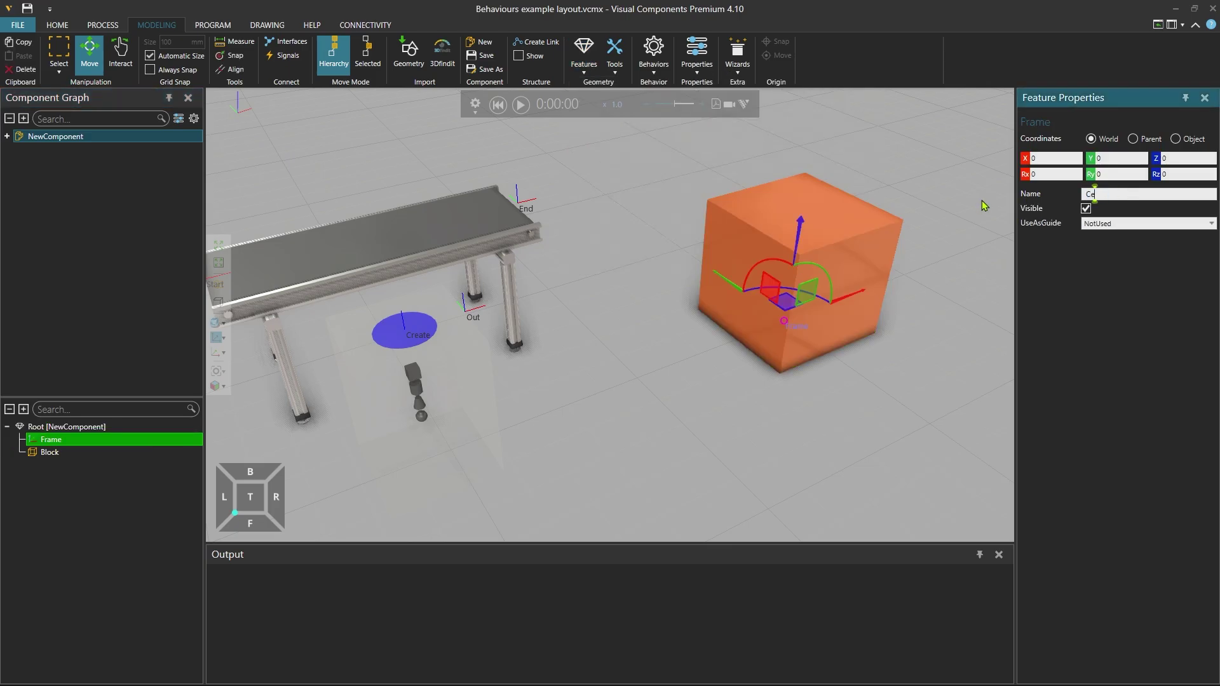
text(nter1)
key(Return)
click(1174, 155)
text(700)
key(Return)
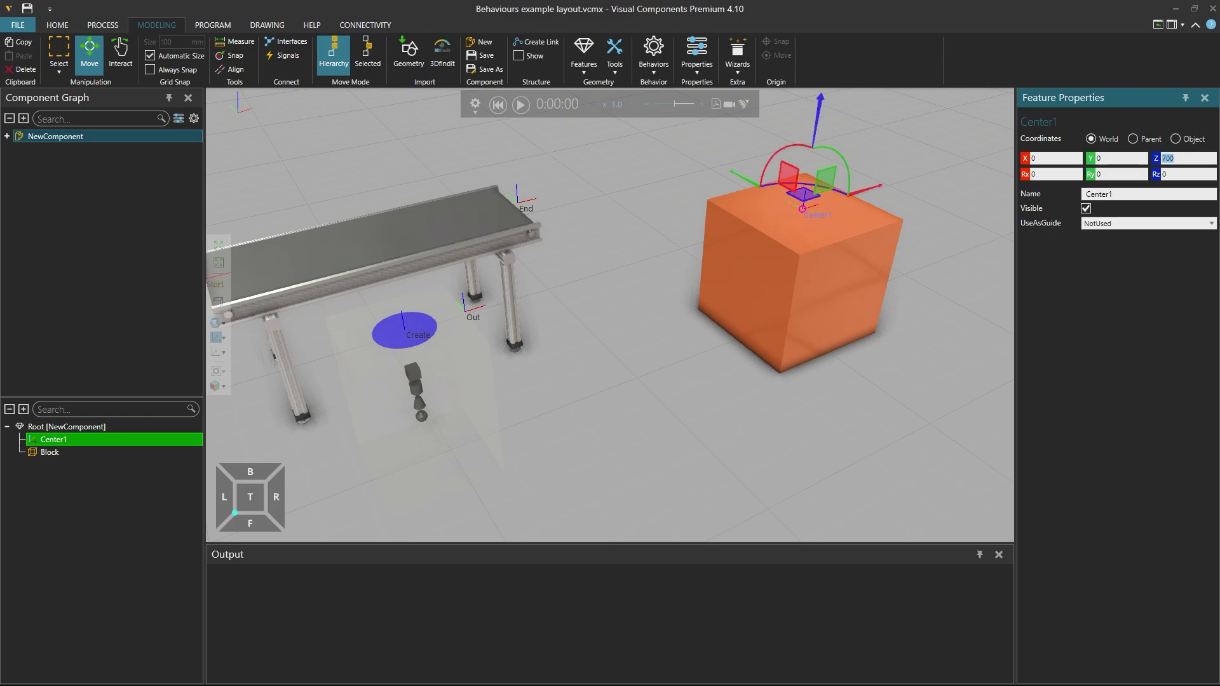
click(224, 340)
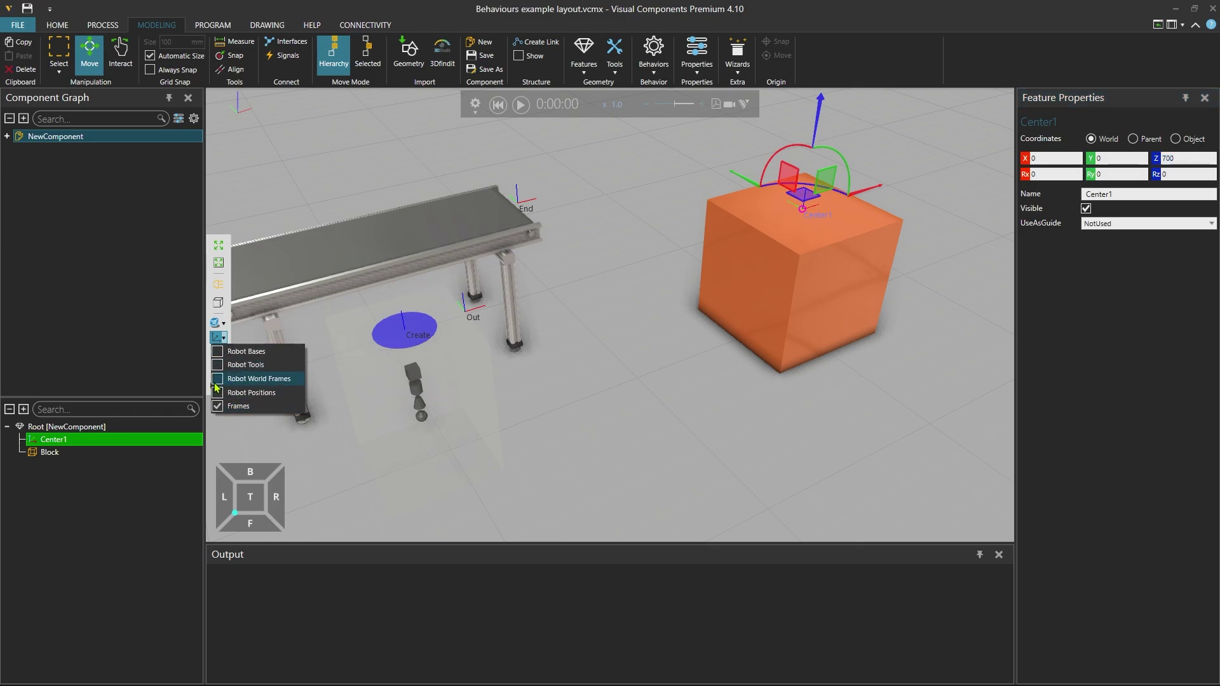
click(218, 431)
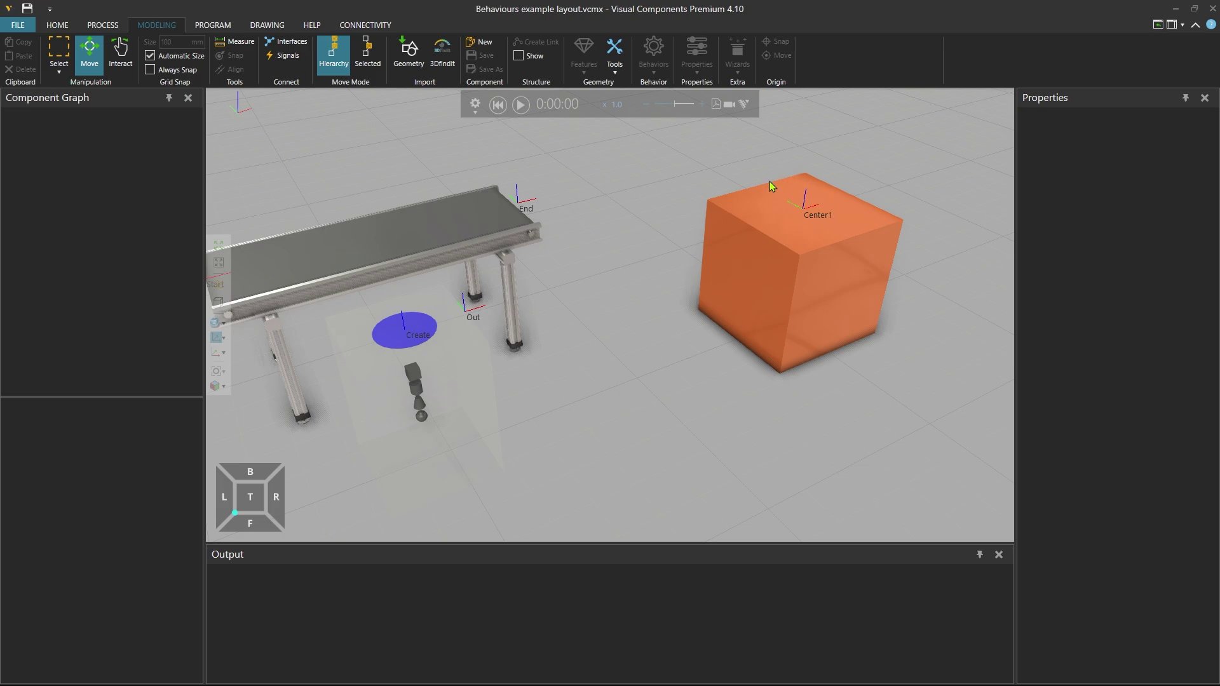
click(817, 218)
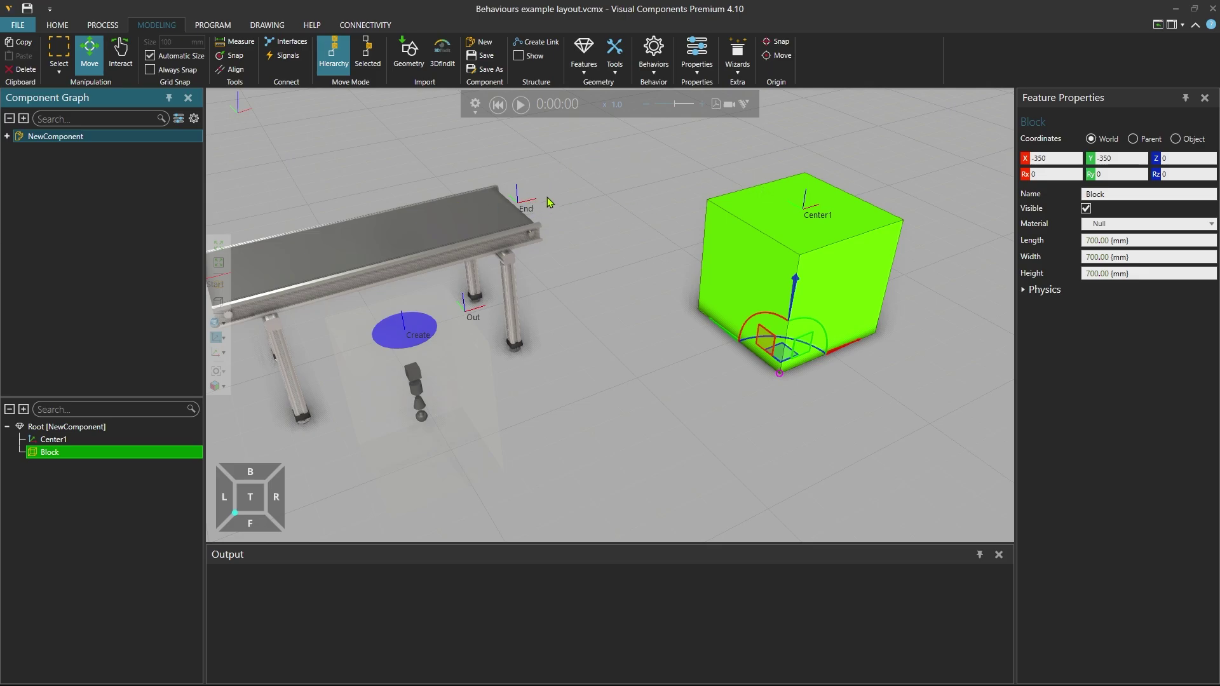
Copy the Center1 frame and paste the duplicate under the component root
click(51, 439)
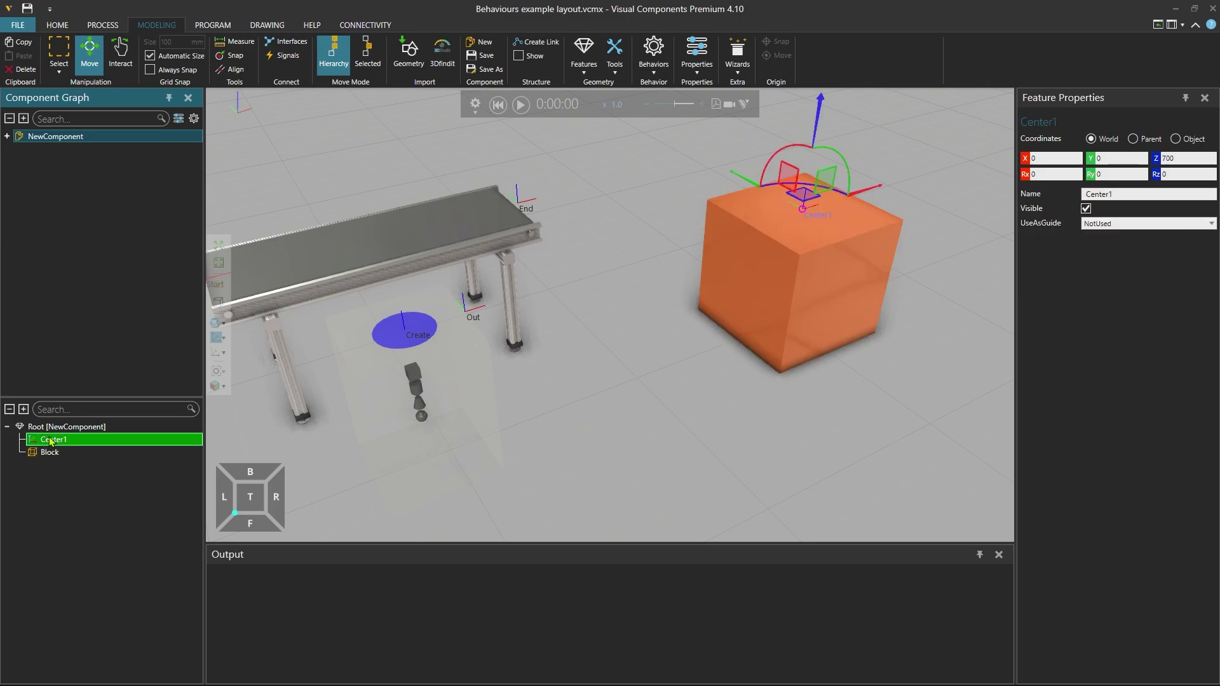
right_click(50, 440)
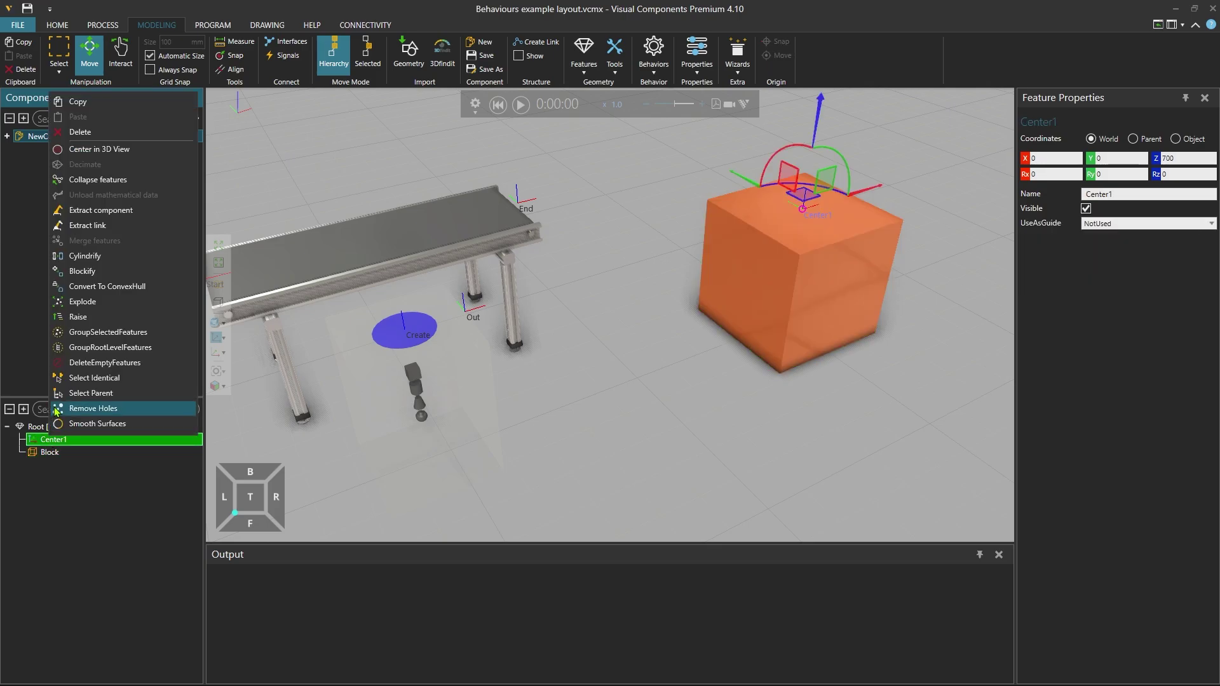
click(80, 102)
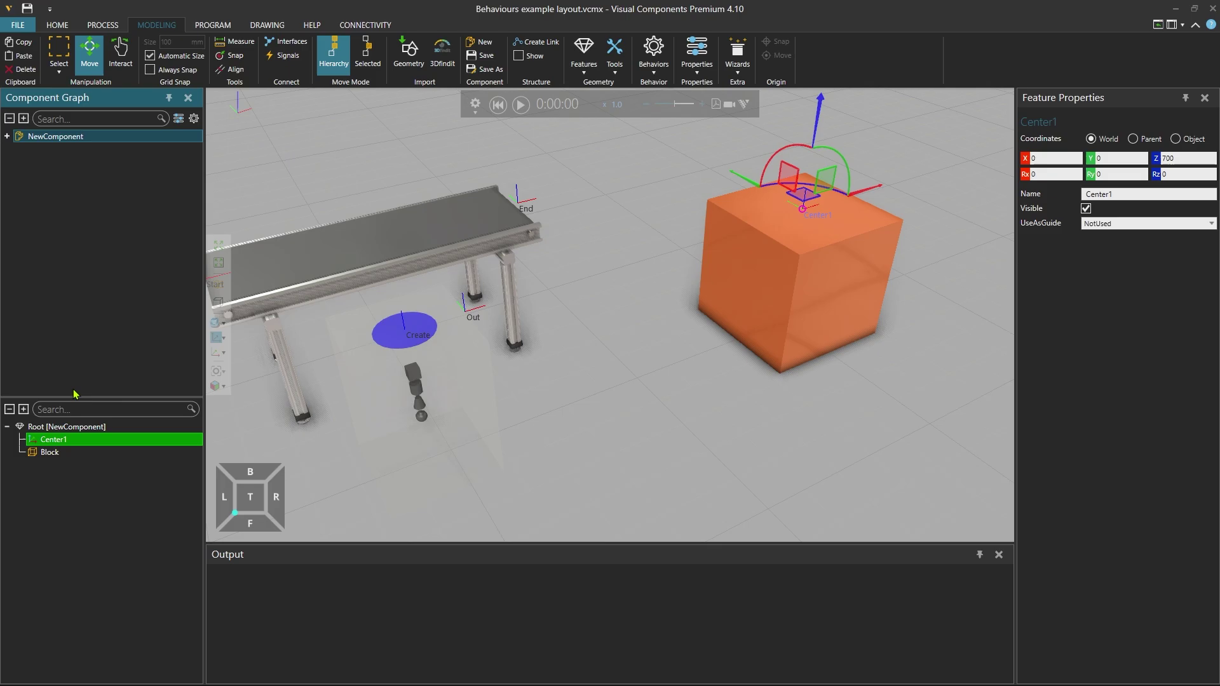
right_click(70, 427)
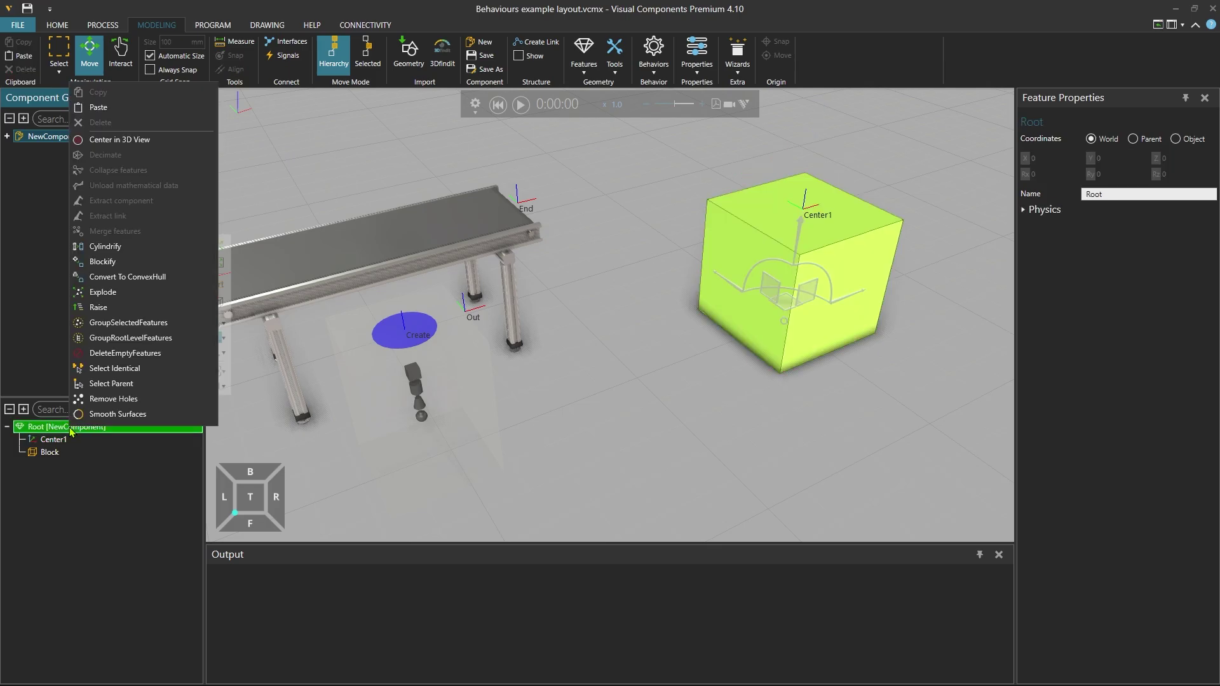
click(101, 107)
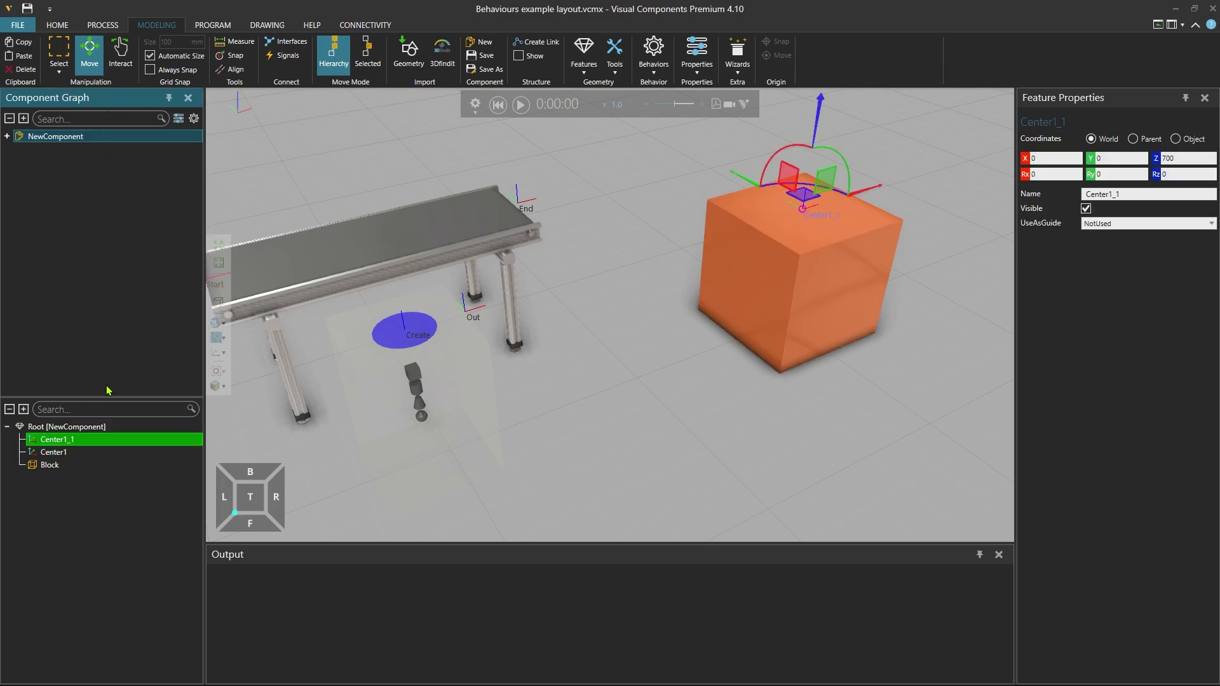
Set the duplicated frame's X coordinate to -350 and rename it In
click(1058, 158)
text(-350)
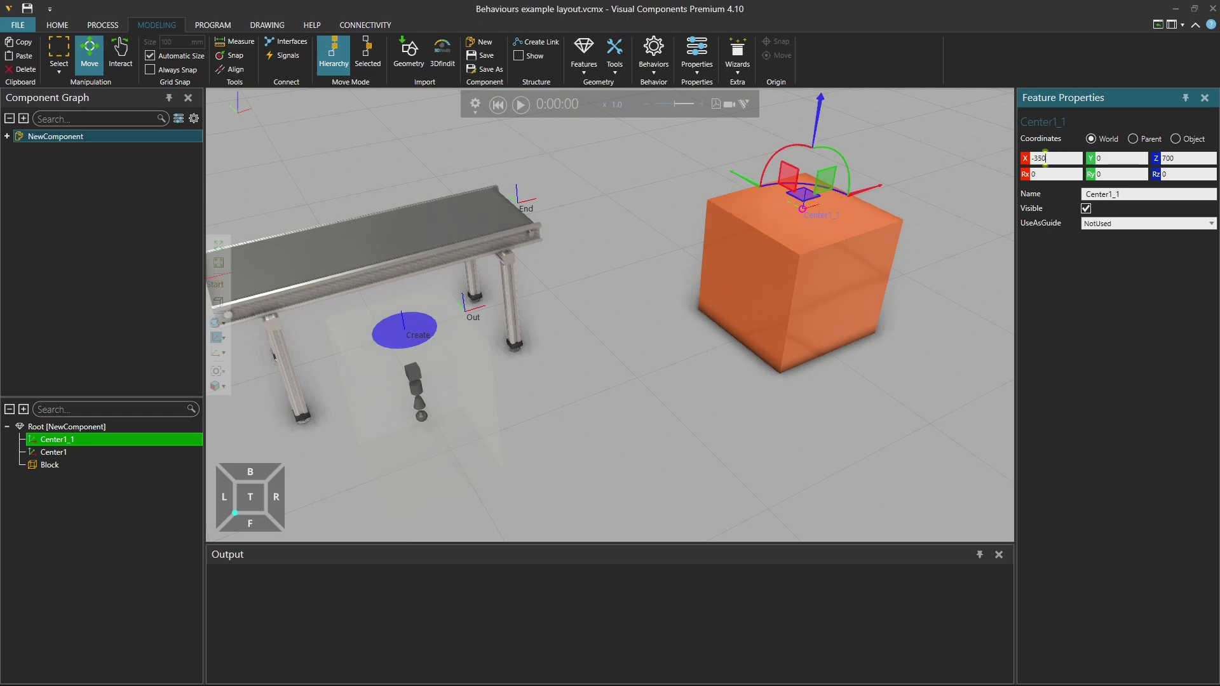
key(Return)
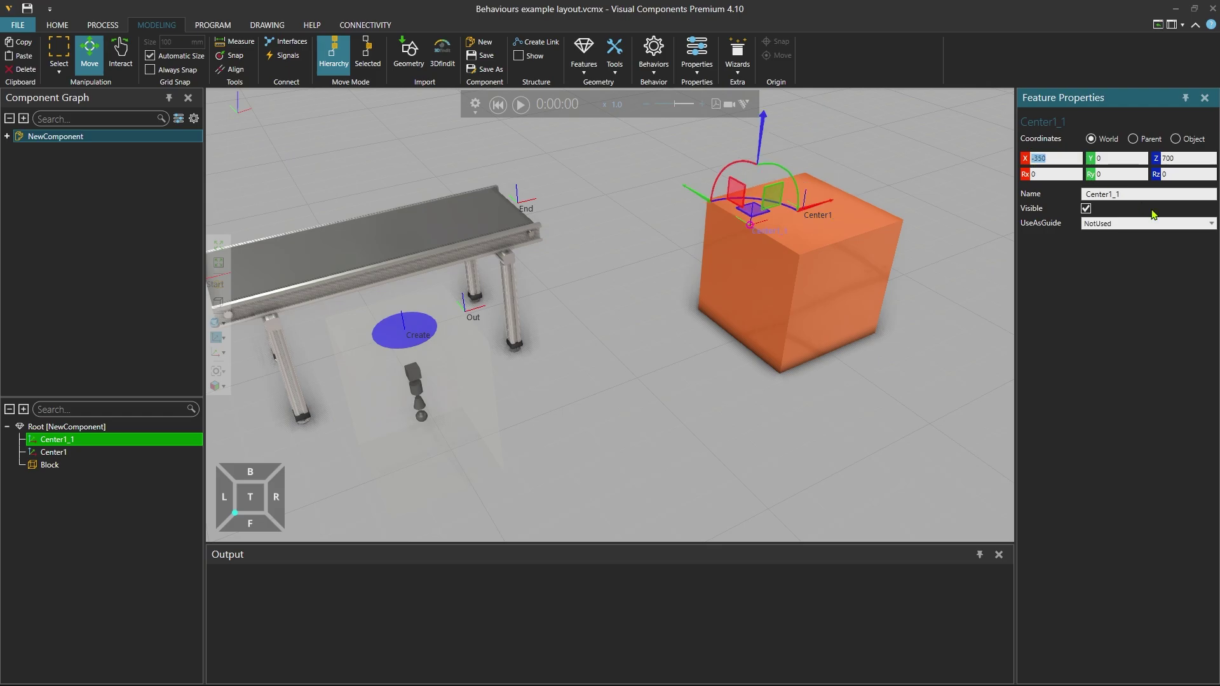
click(1122, 194)
text(In)
key(Return)
Paste another copy of the Center1 frame under the component root and set its Y coordinate to 350
click(64, 428)
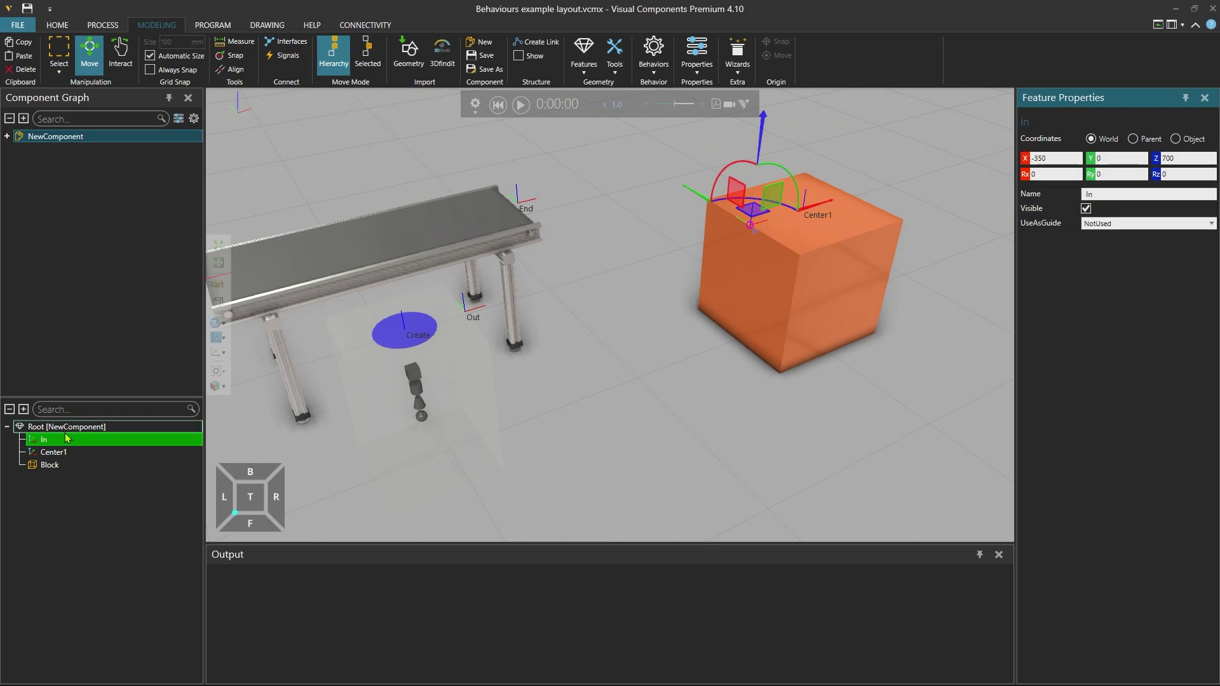
right_click(66, 436)
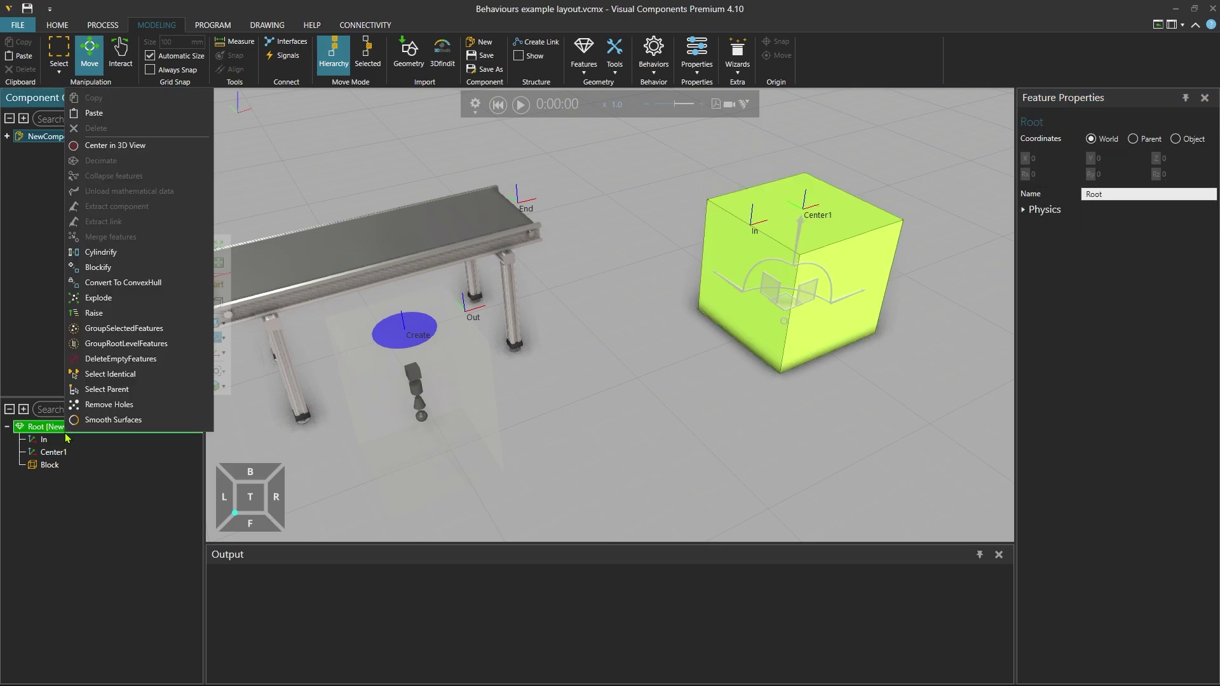
click(106, 114)
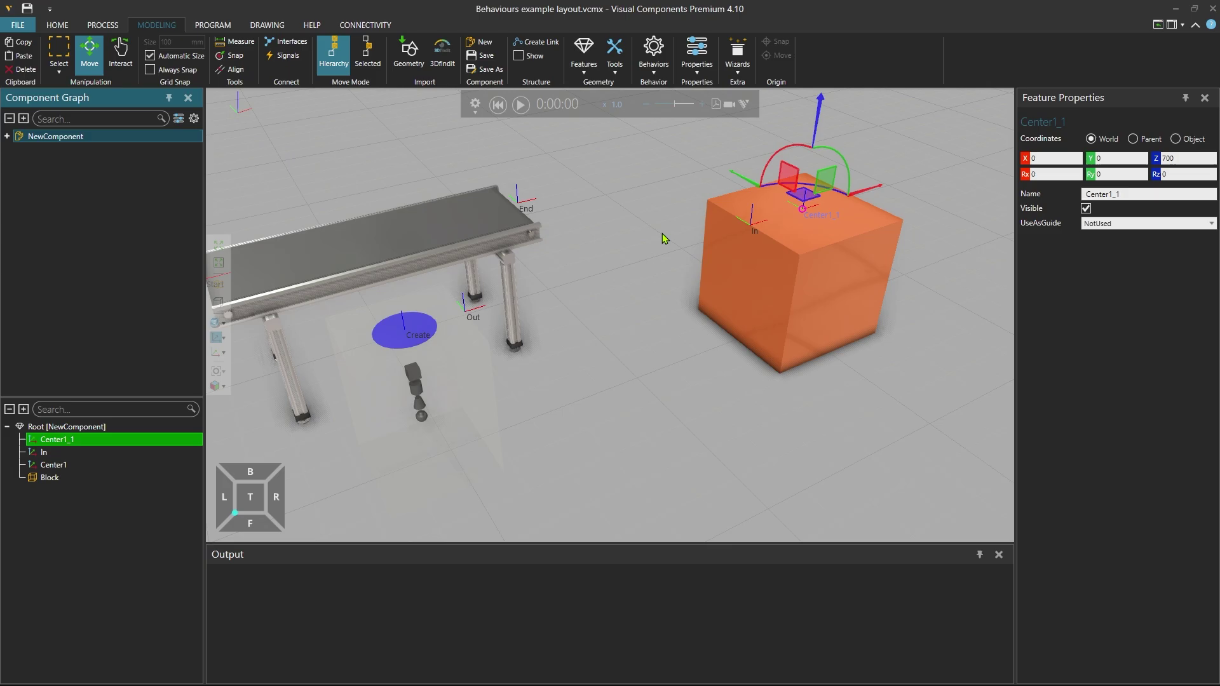
click(1123, 159)
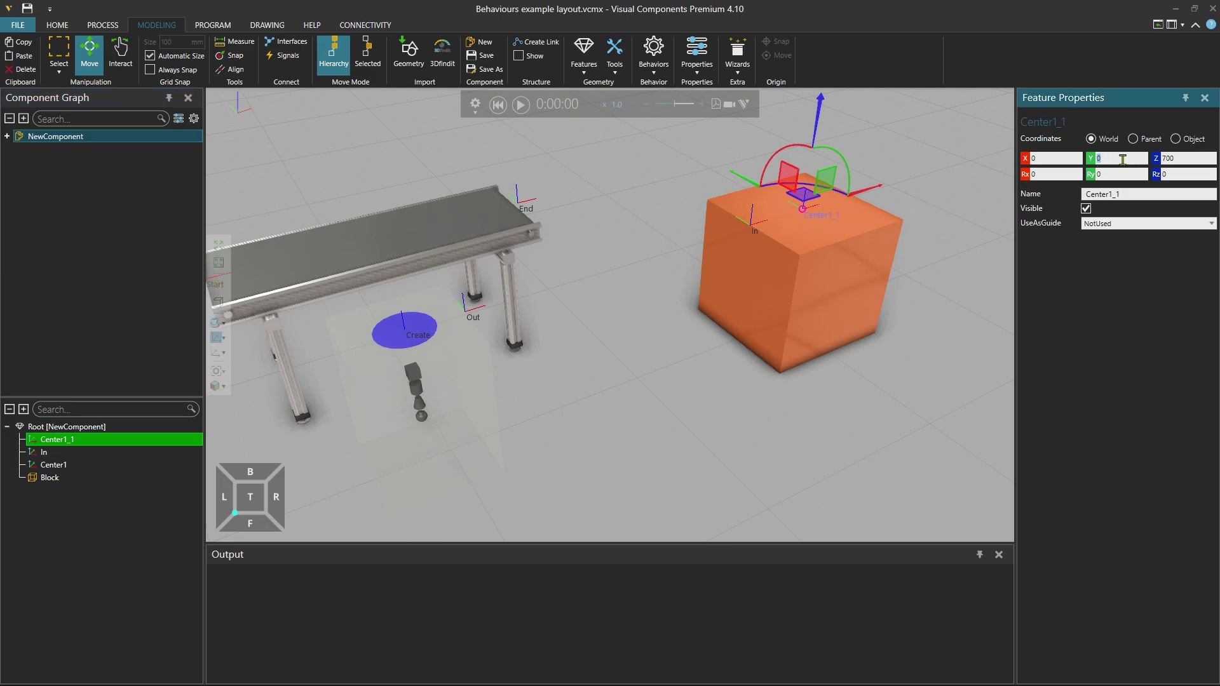
text(350)
key(Return)
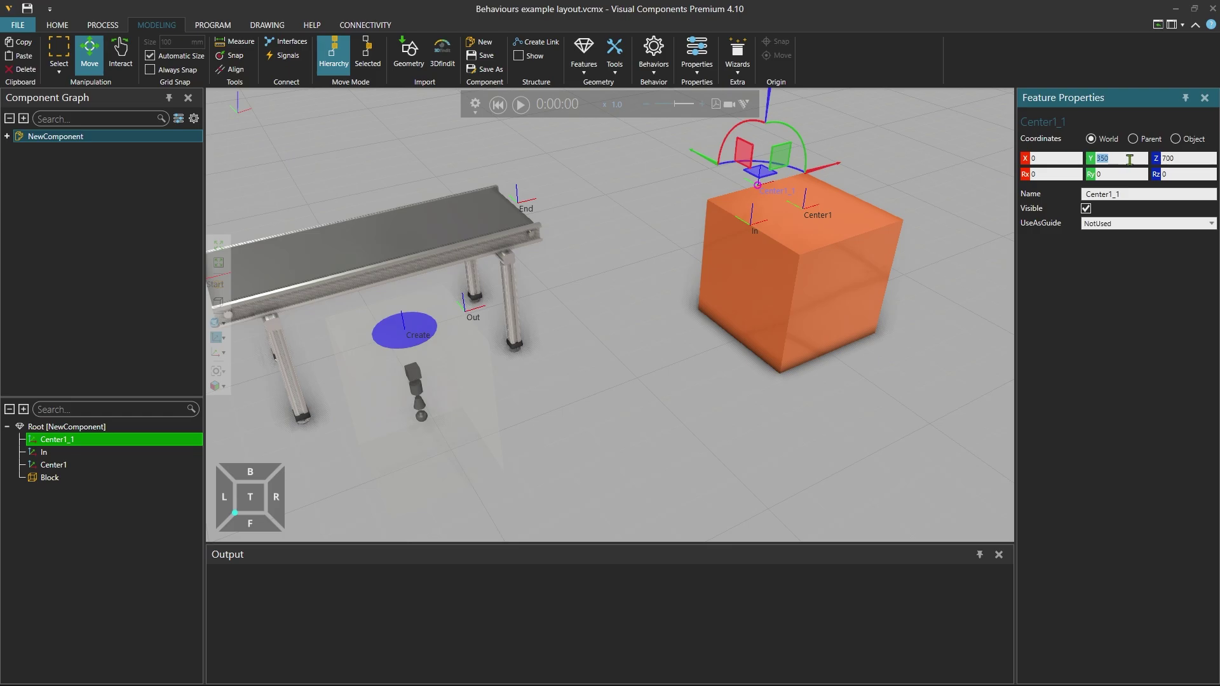
Rename the pasted frame Out and set its Rz rotation to 90
double_click(1129, 197)
text(Out)
key(Return)
double_click(1178, 173)
text(90)
key(Return)
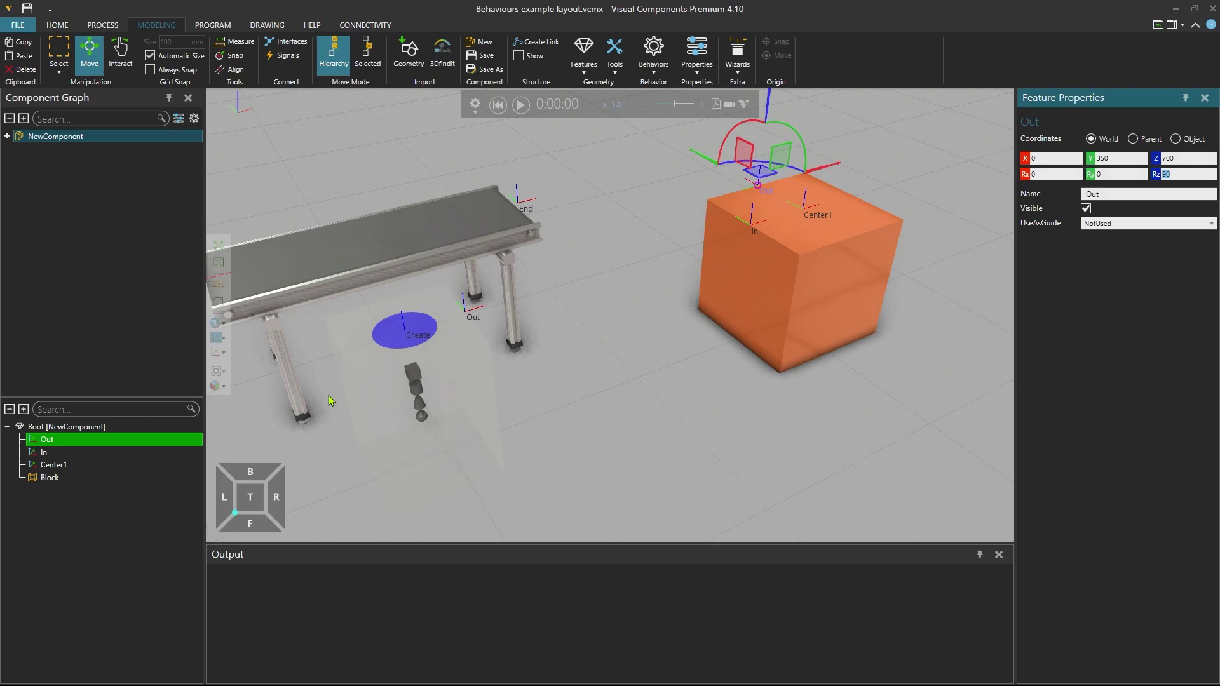
Paste another copy of the Center1 frame under the component root, rename it Center2 and set its Rz rotation to 90
right_click(86, 432)
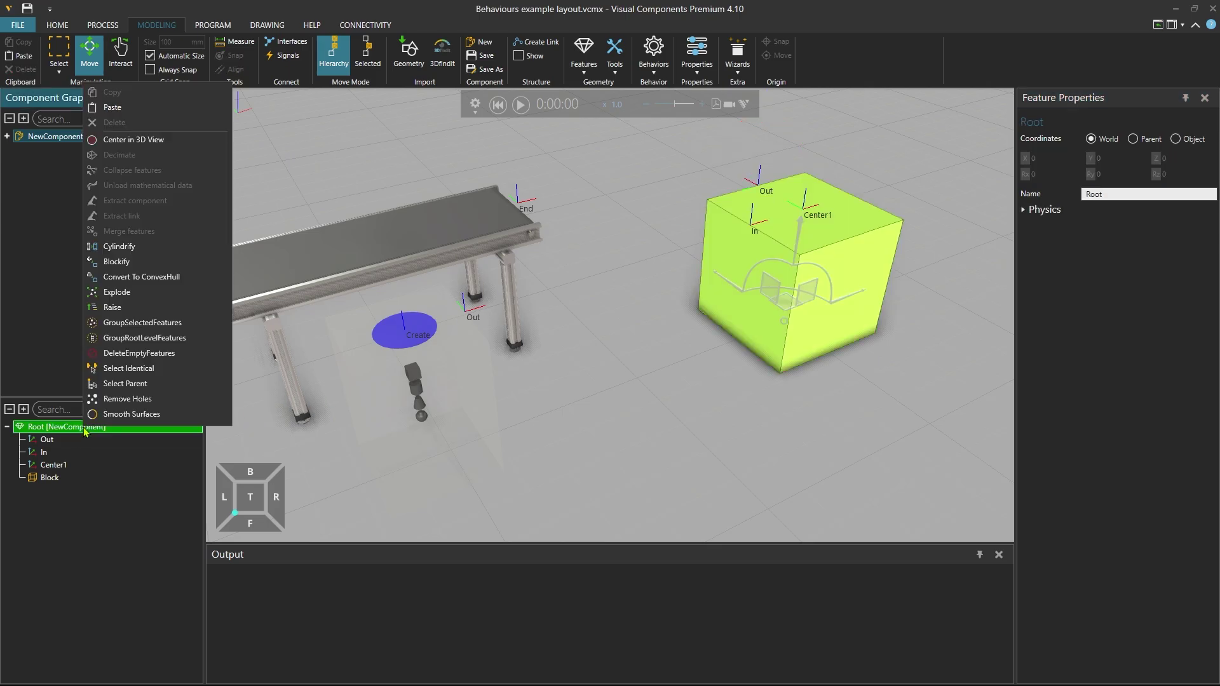
click(125, 111)
click(1135, 194)
key(BackSpace)
key(BackSpace)
key(BackSpace)
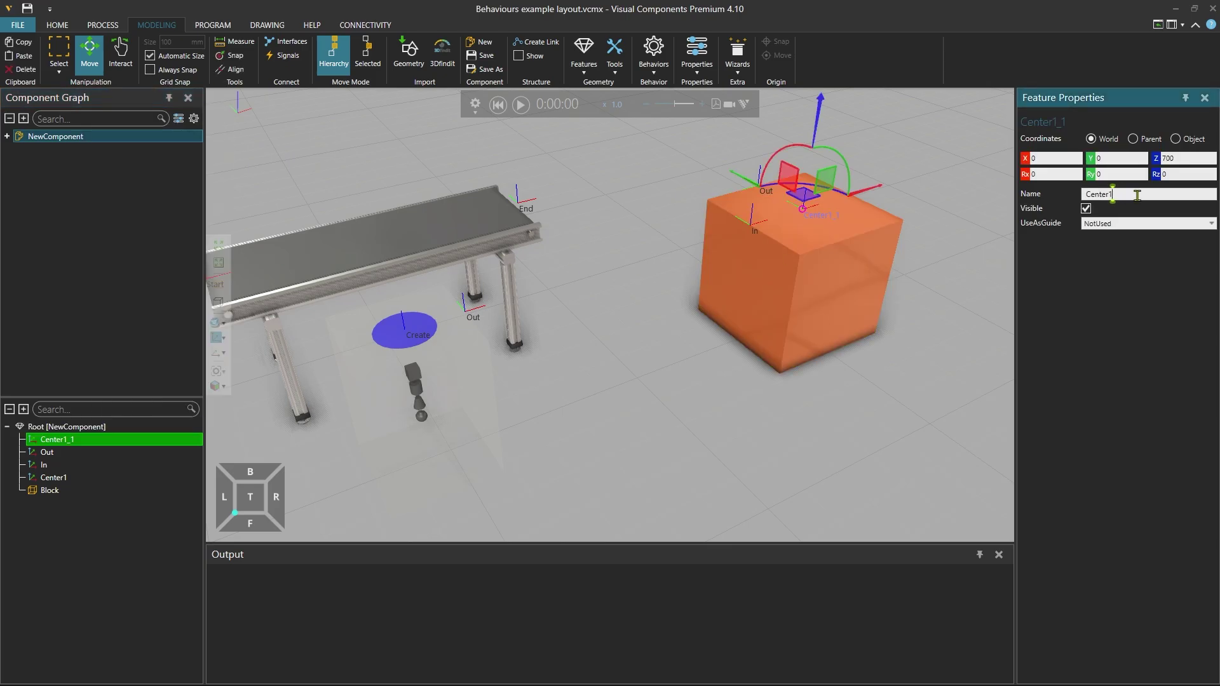
text(2)
key(Return)
click(1177, 174)
text(90)
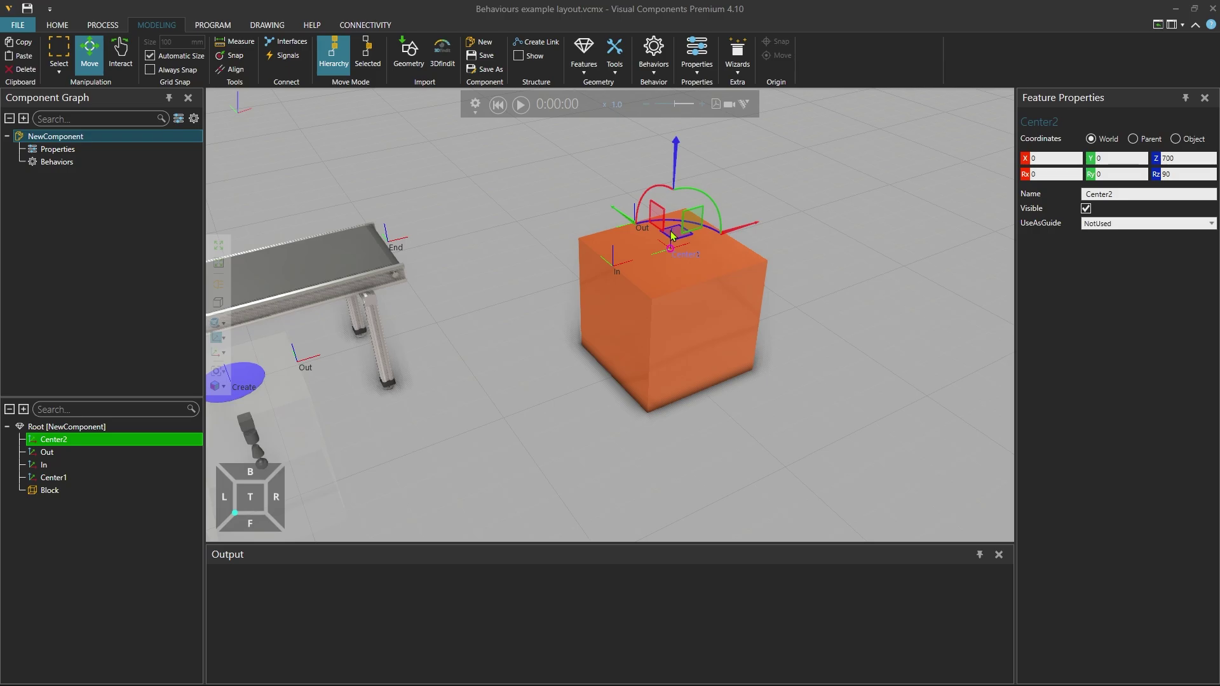
click(653, 75)
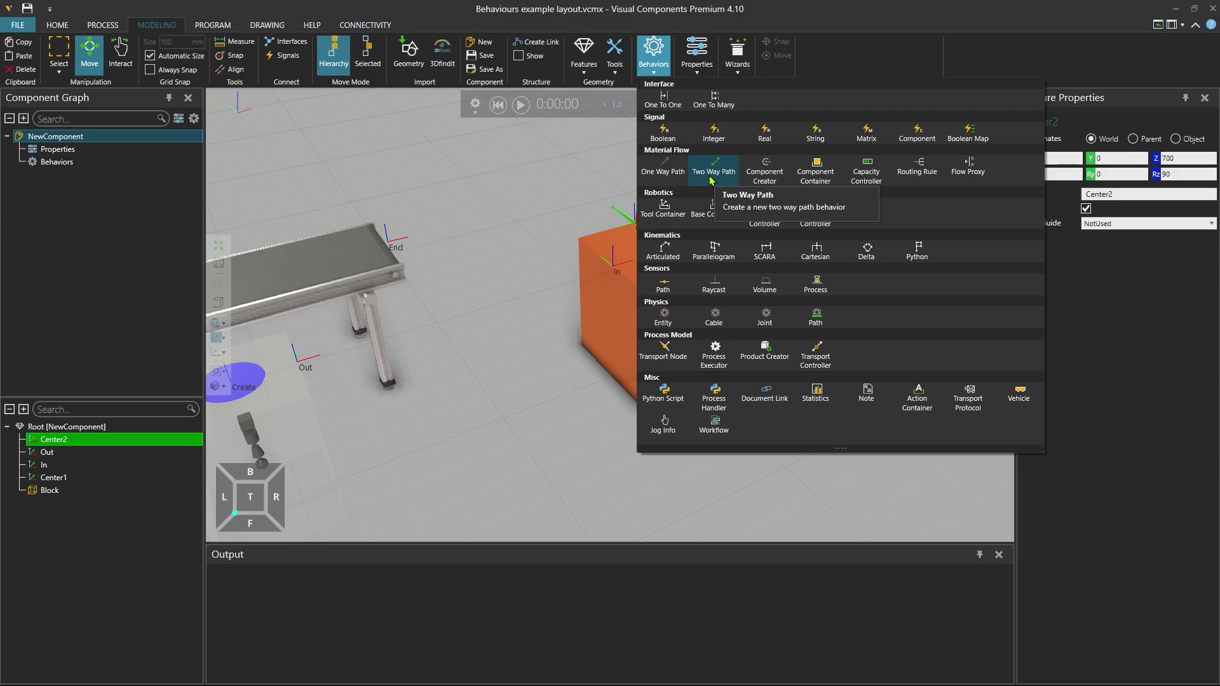
click(572, 234)
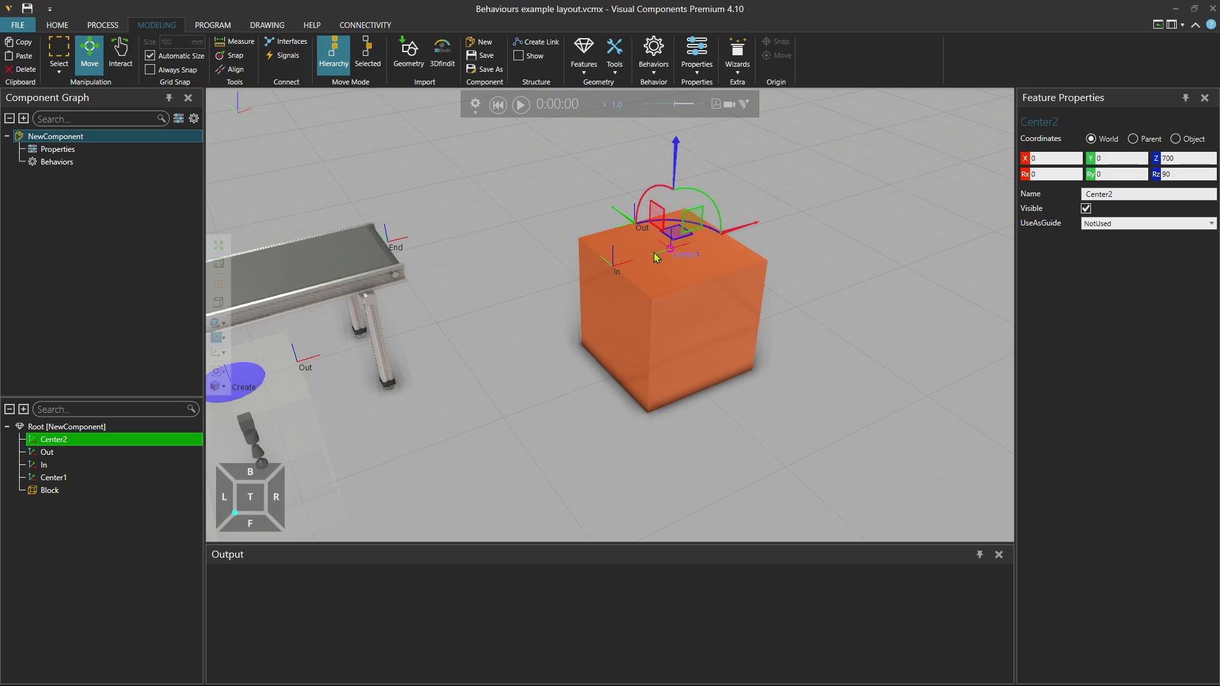
Add a One Way Path behavior to the component and name it PathIn
click(655, 75)
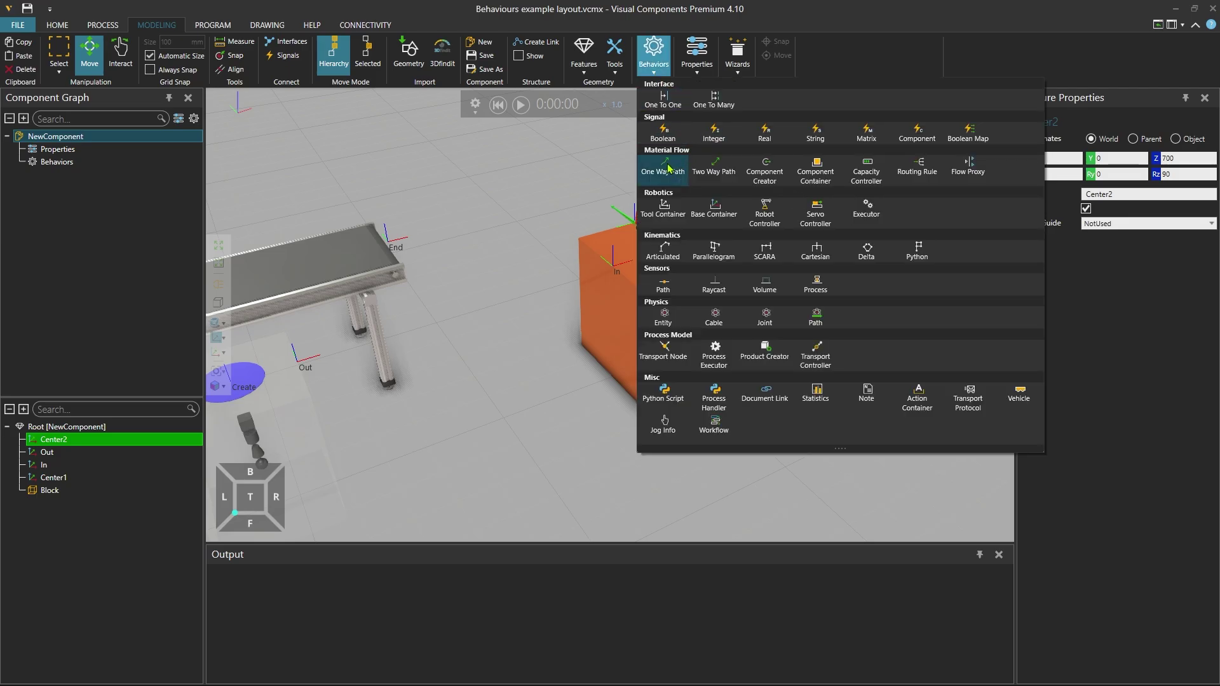
click(669, 169)
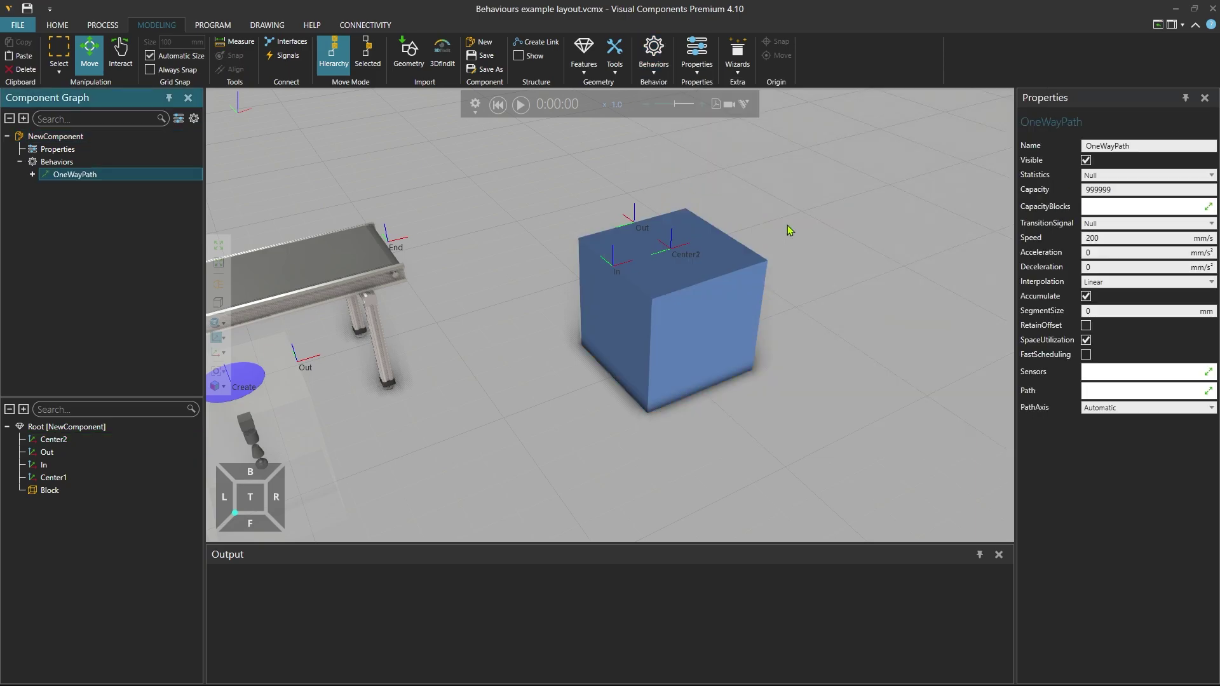
click(1032, 244)
text(PathIn)
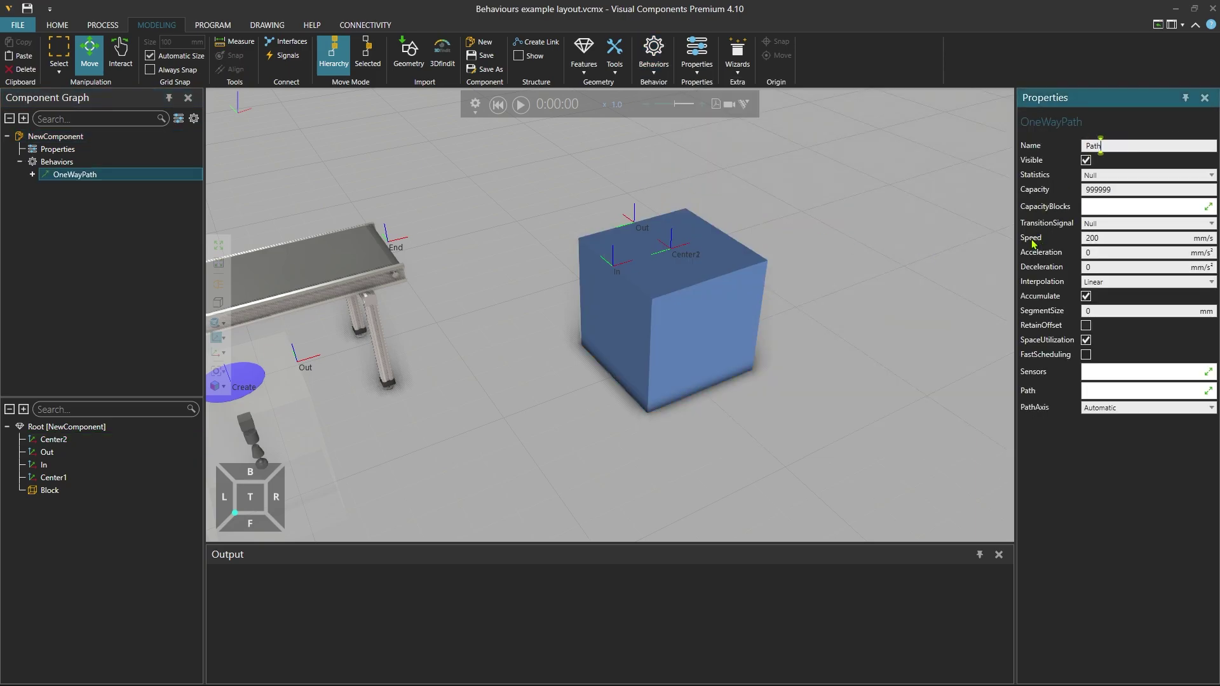
key(Return)
Add the In frame and then the Center1 frame to the Path property of PathIn
click(1123, 391)
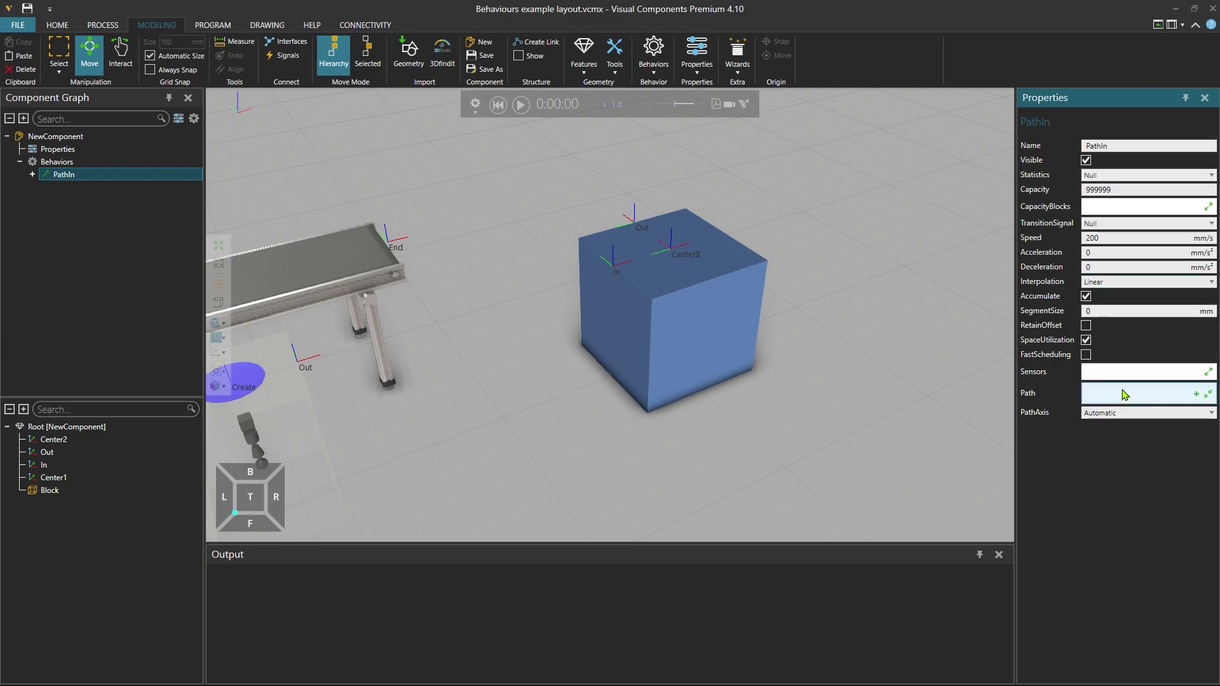
click(1198, 392)
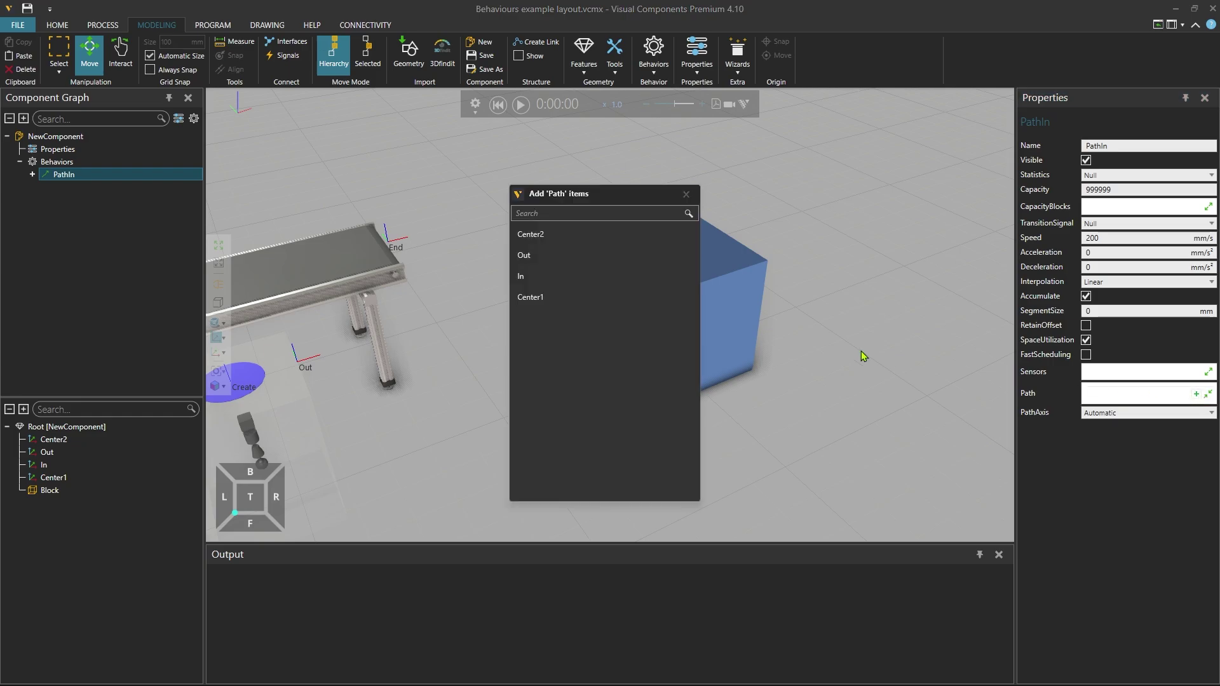
double_click(522, 276)
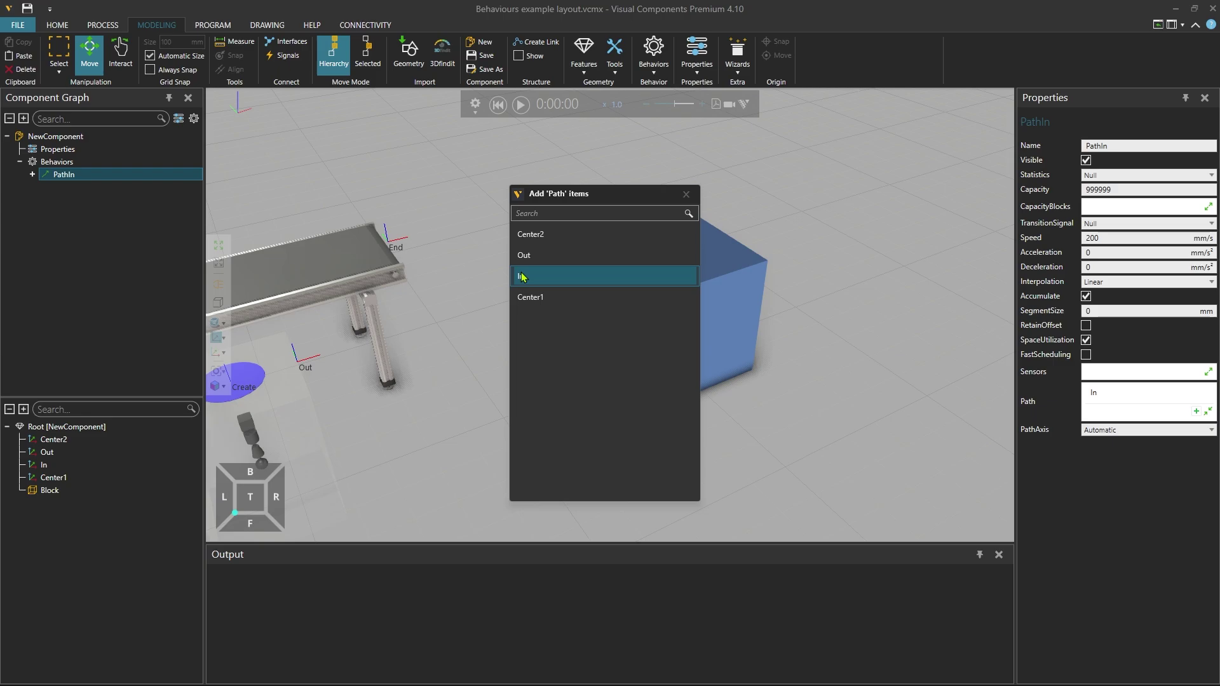
double_click(537, 300)
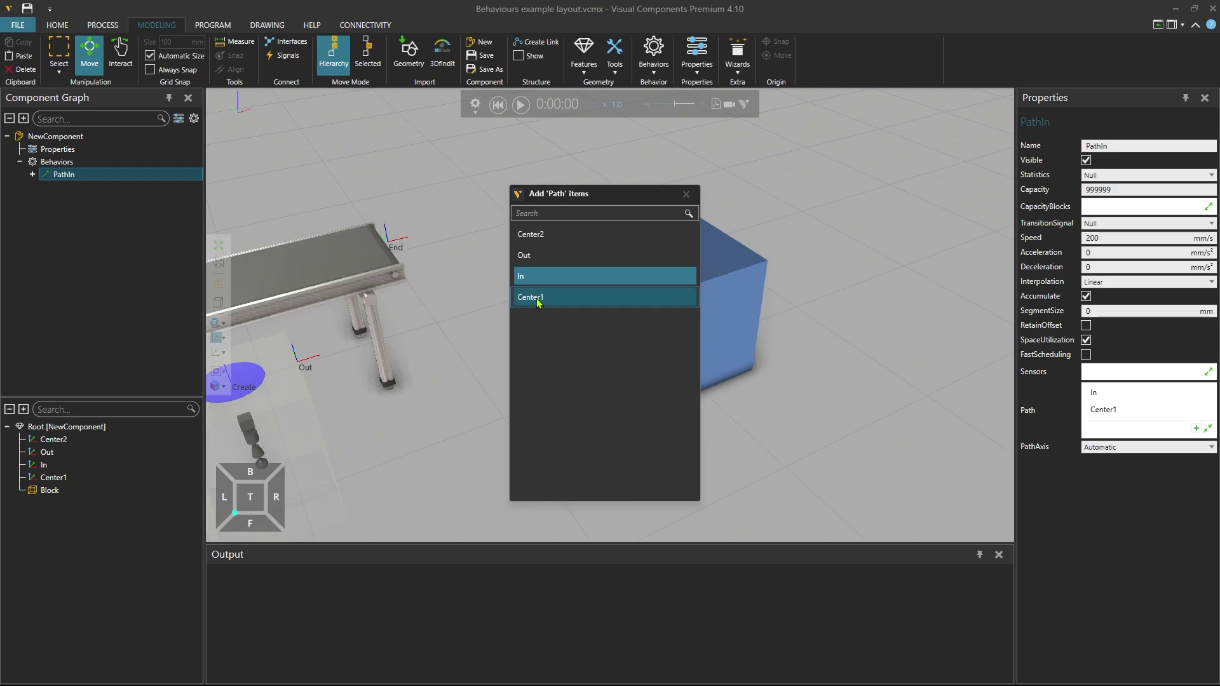
click(686, 194)
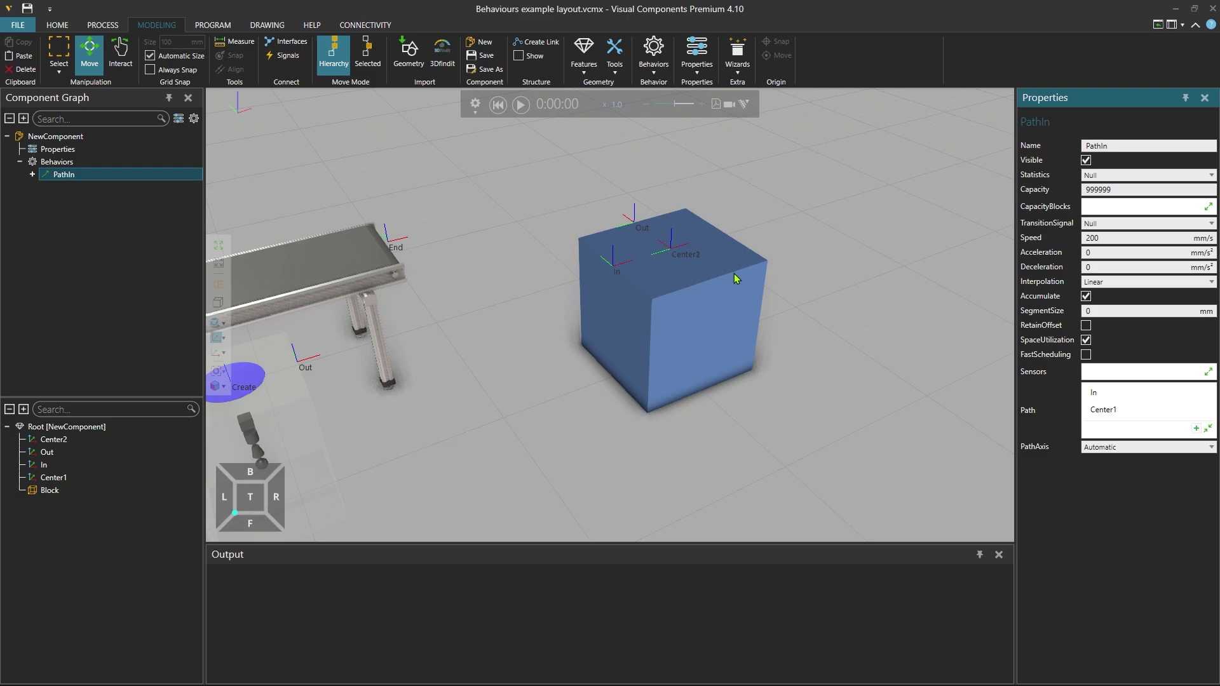
Add a second One Way Path behavior to the component and name it PathOut
click(655, 67)
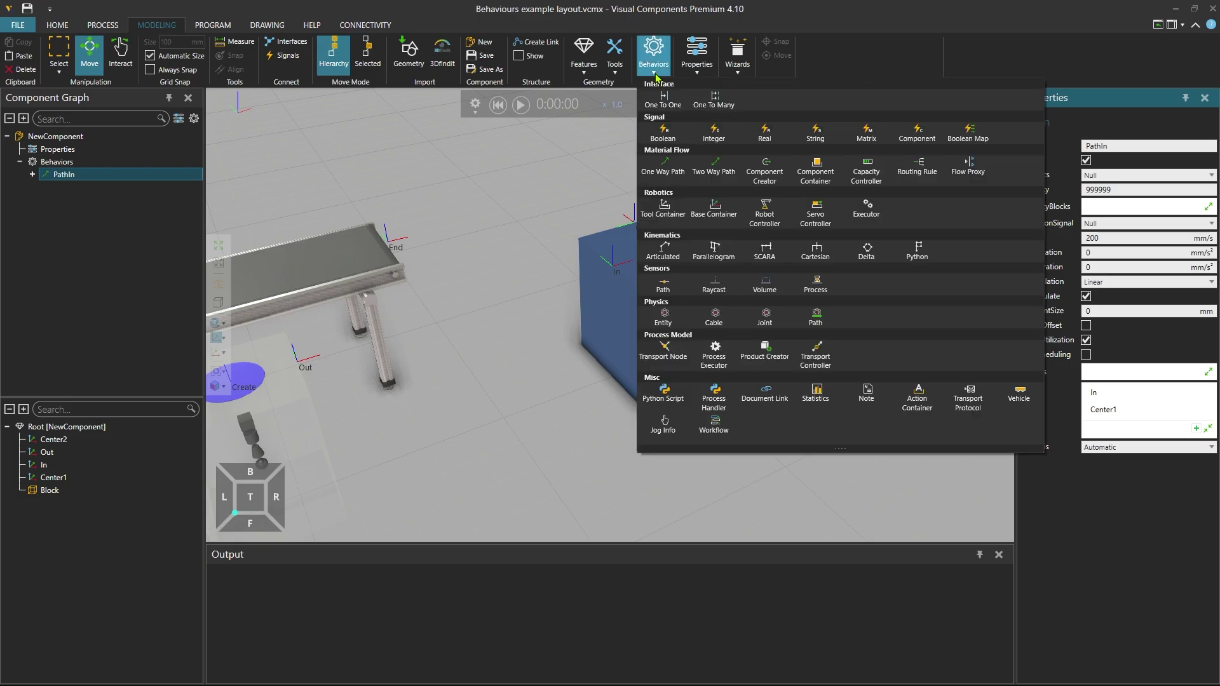
click(668, 175)
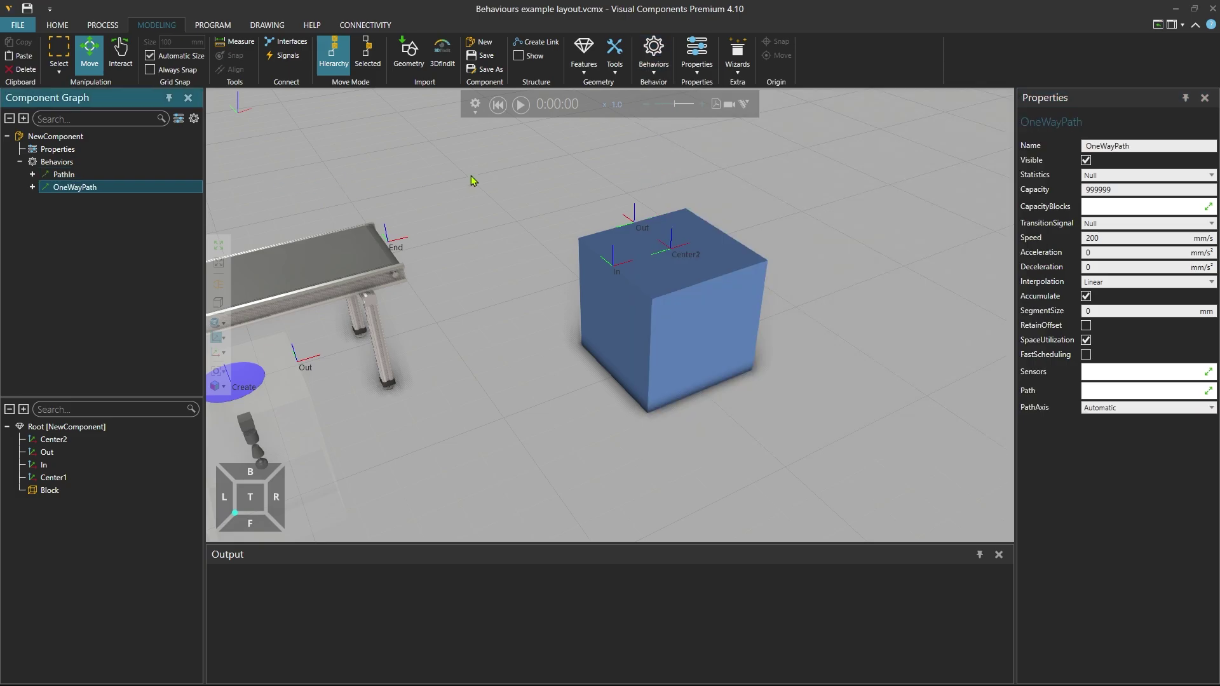
double_click(1172, 145)
text(PathOut)
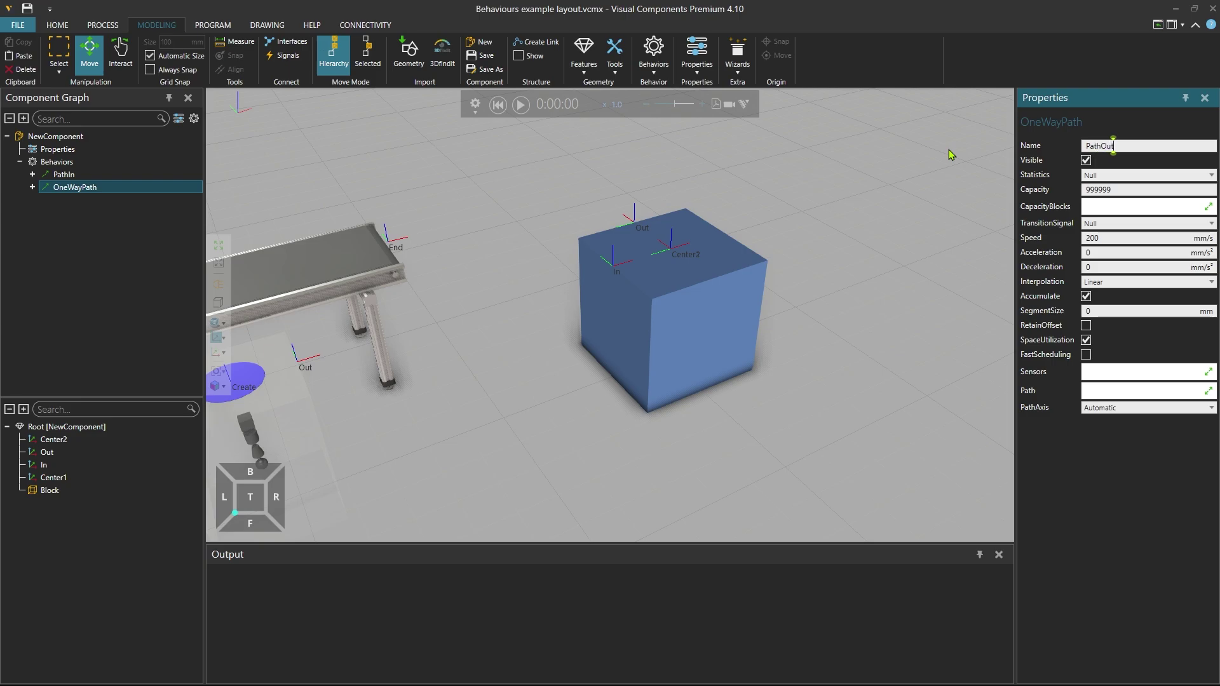
key(Return)
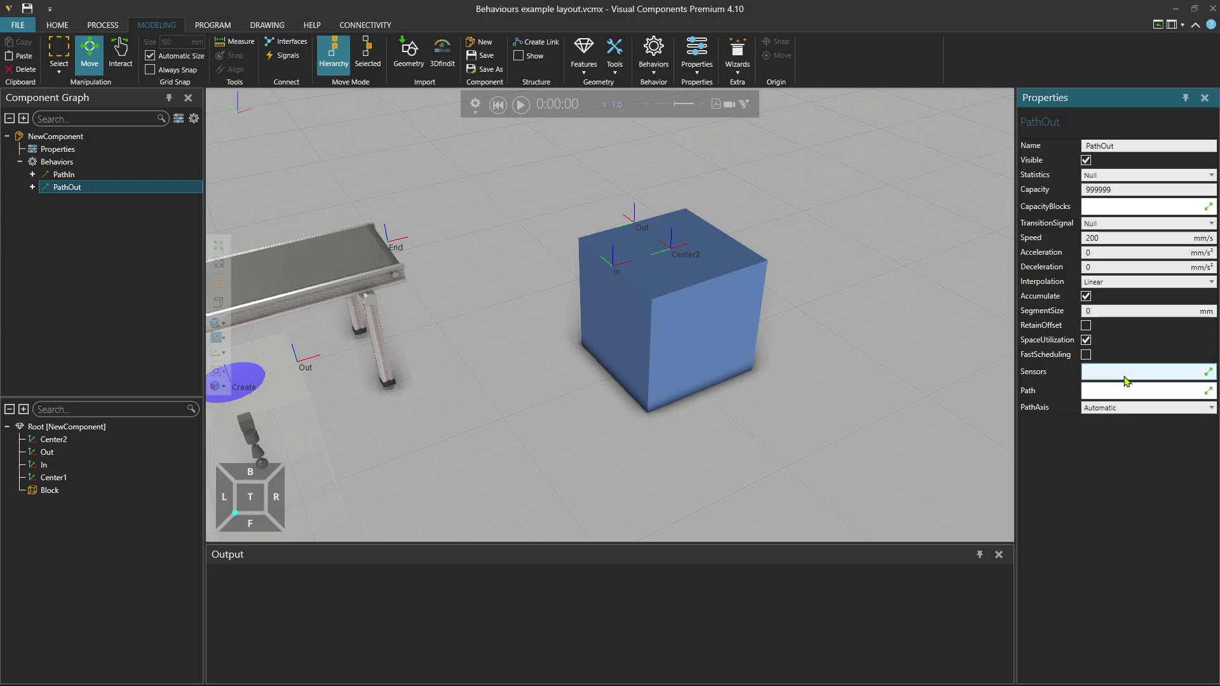
Add the Center2 frame and then the Out frame to the Path property of PathOut
click(1195, 395)
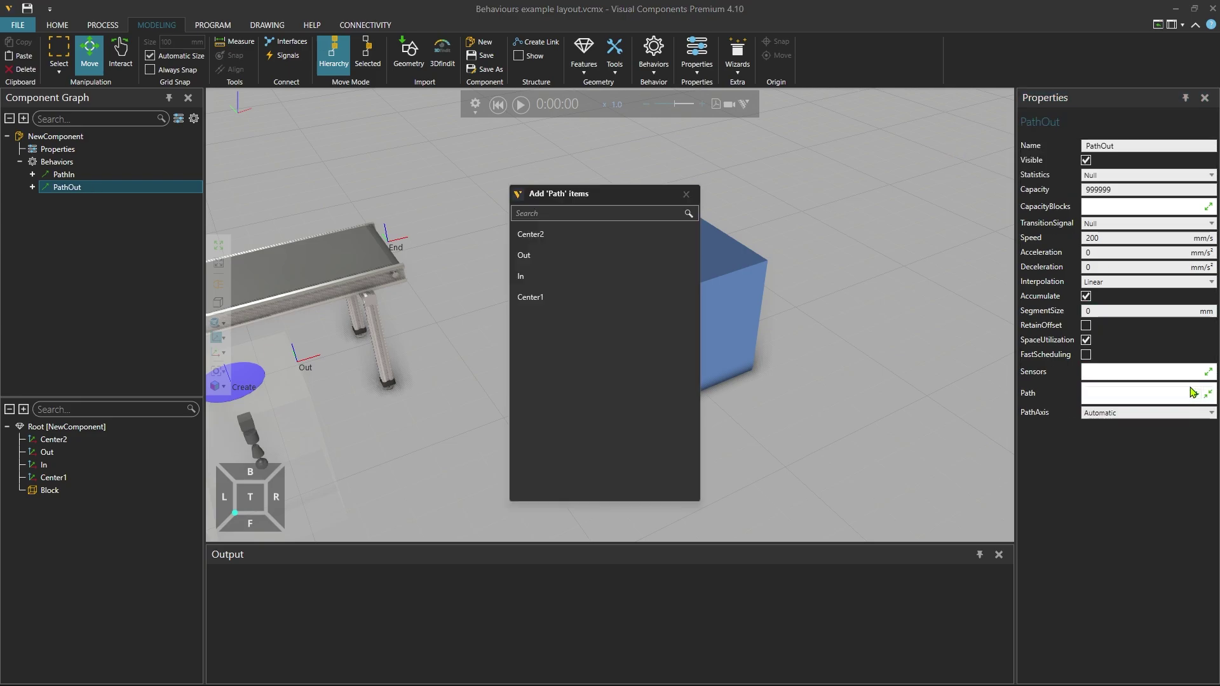
click(564, 233)
click(563, 255)
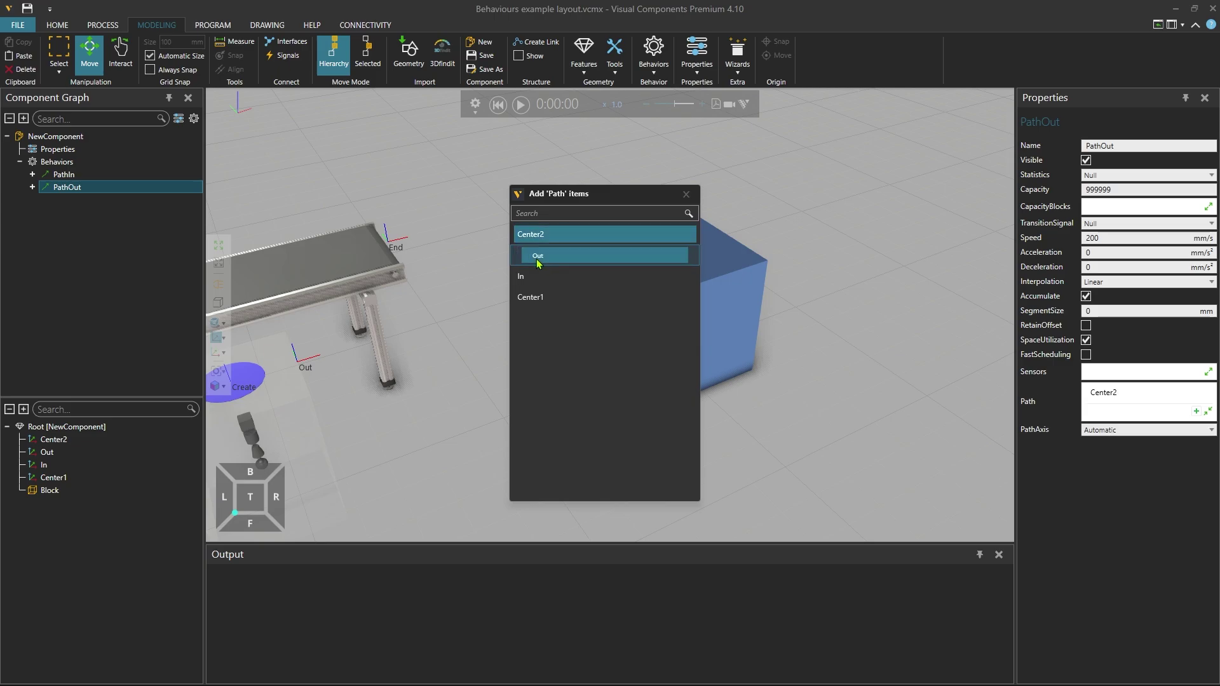
click(687, 194)
click(545, 266)
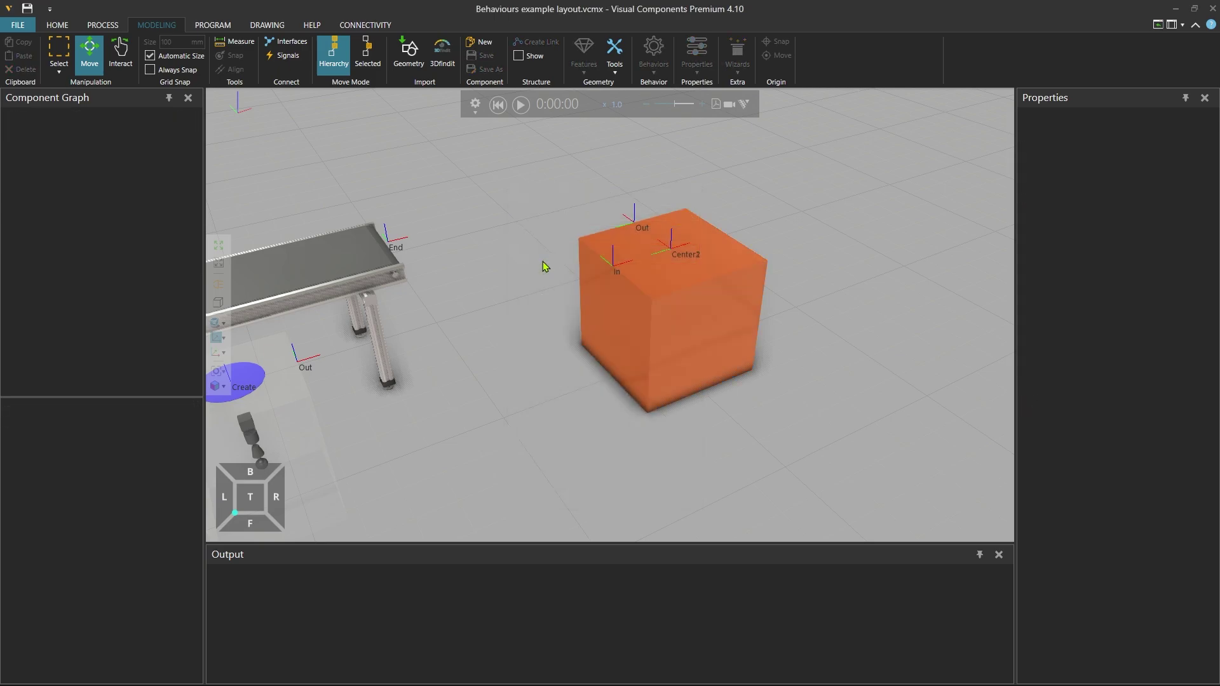
Add a One To One interface behavior to the block component and rename it InterfaceIn
click(681, 299)
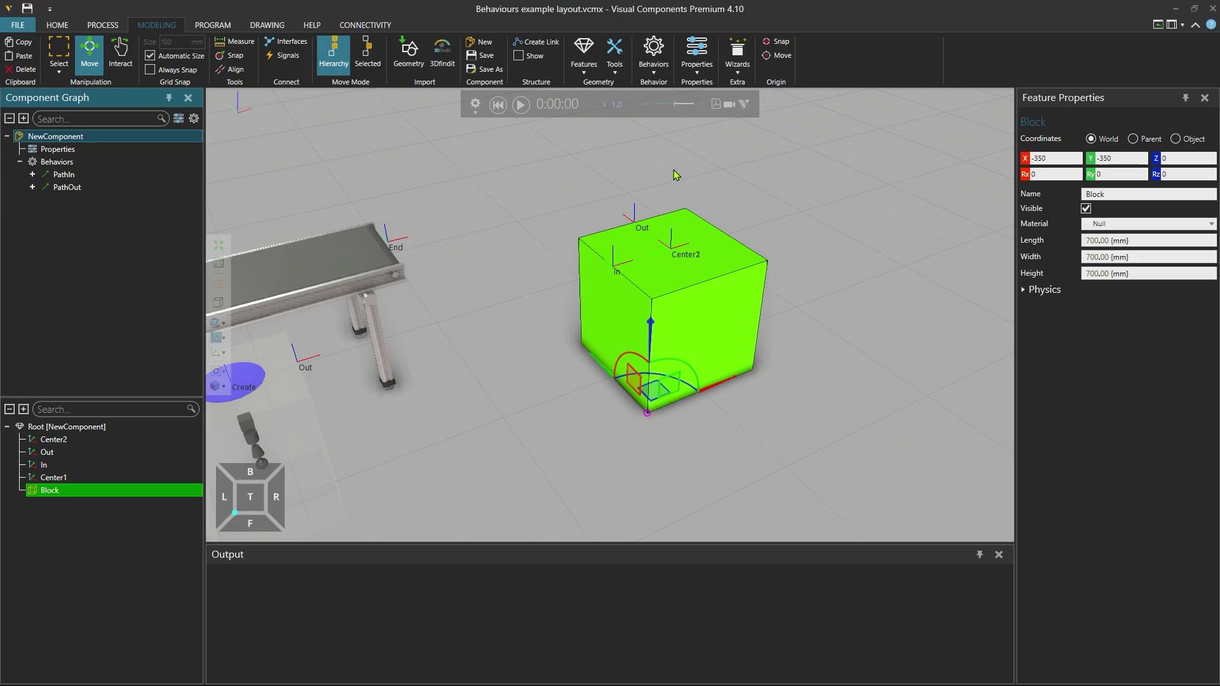
click(652, 72)
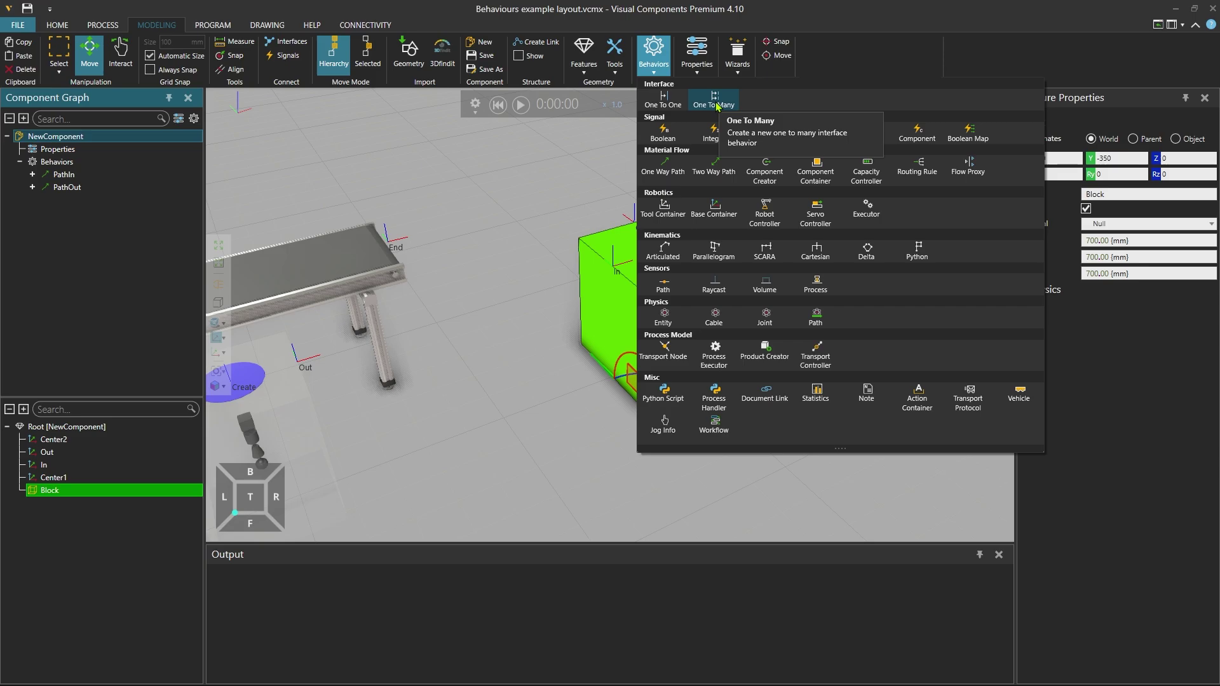
click(674, 104)
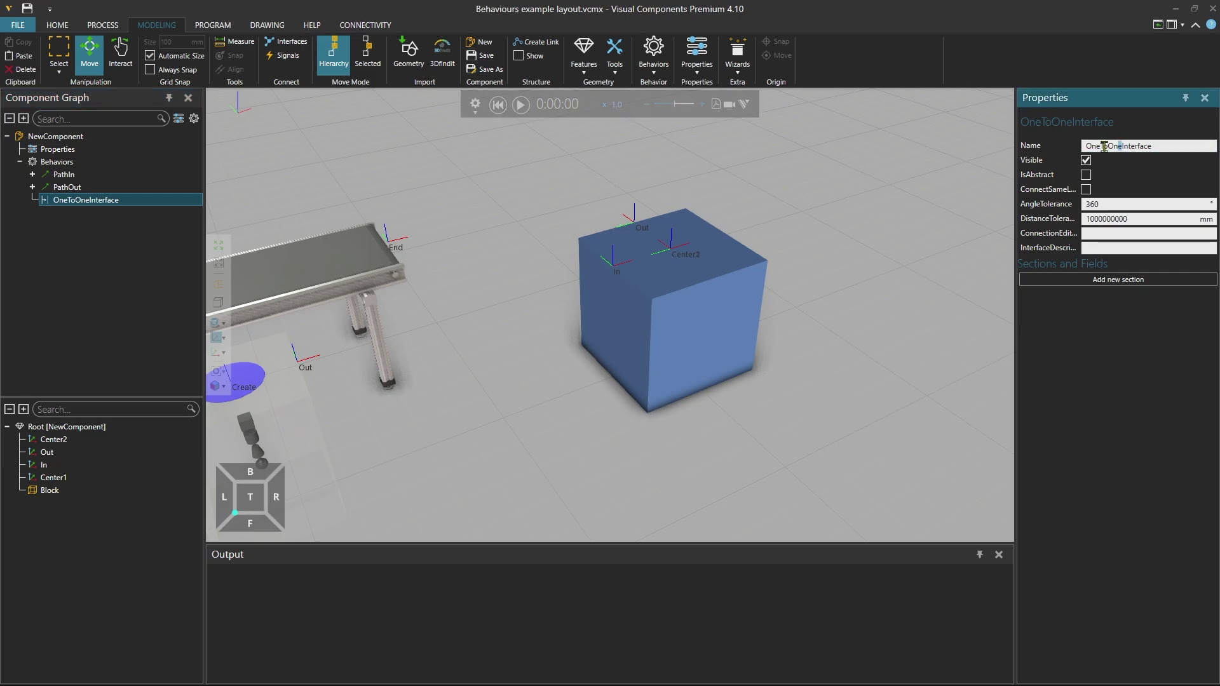
drag(1116, 145, 1059, 149)
key(BackSpace)
text(In)
key(Return)
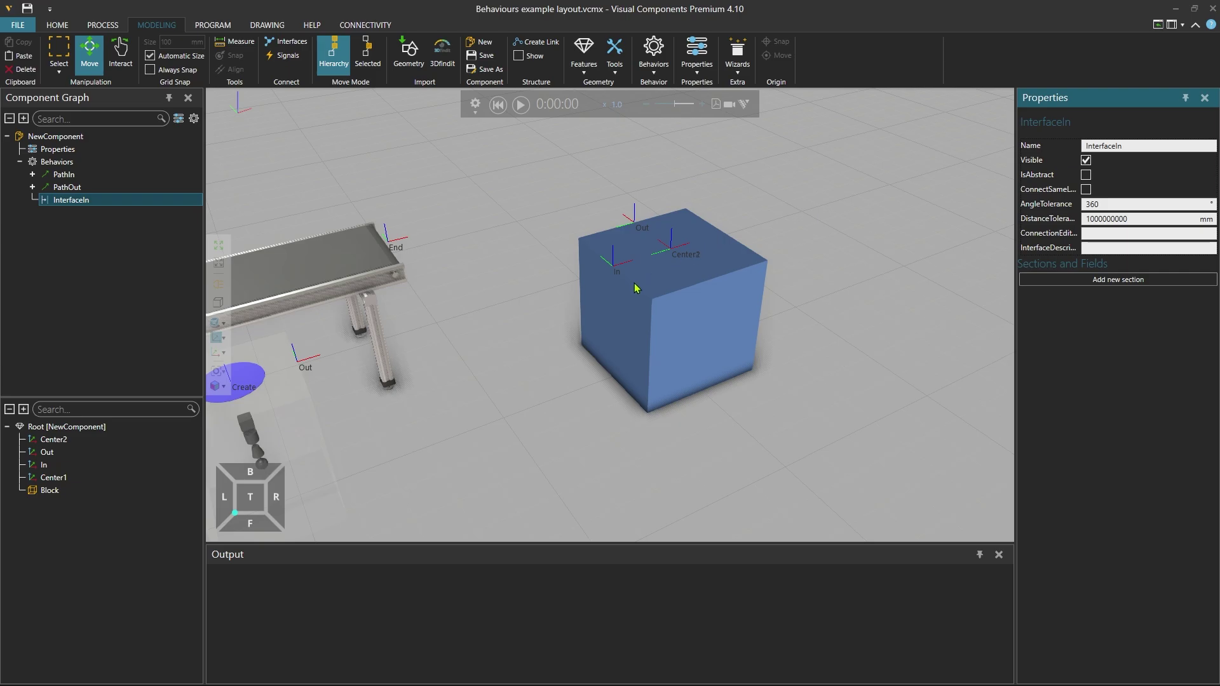
Add a new section to InterfaceIn and set its section frame to In
click(1094, 281)
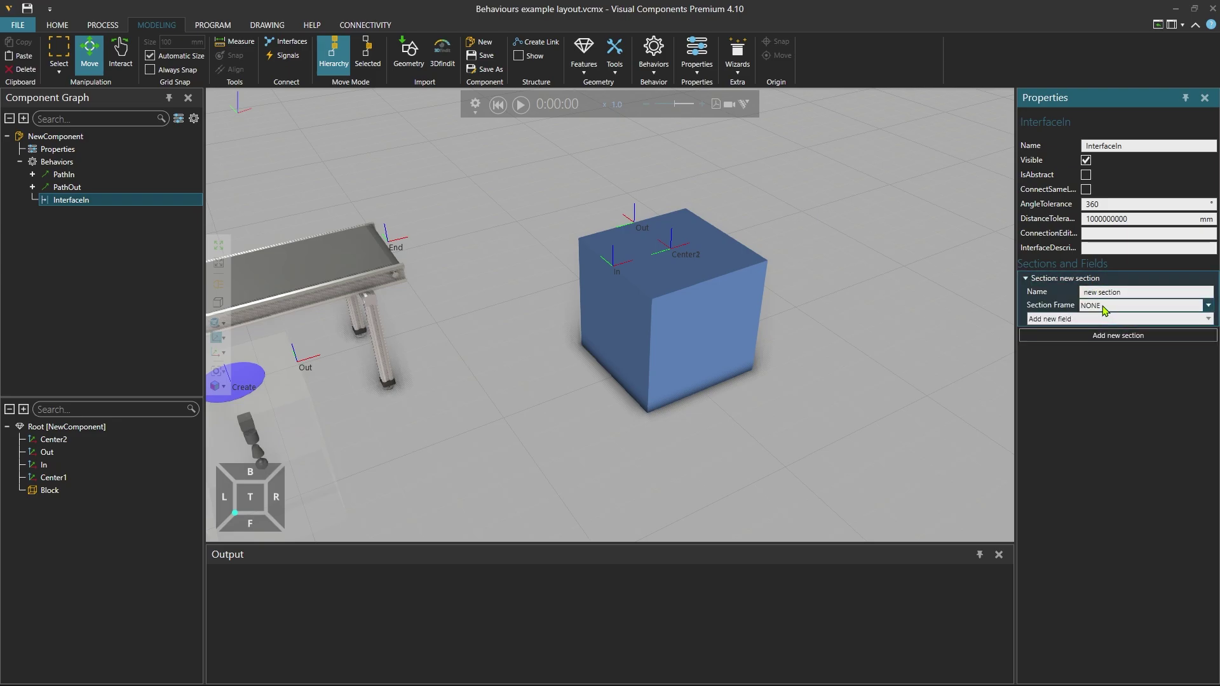
click(1107, 305)
click(1100, 356)
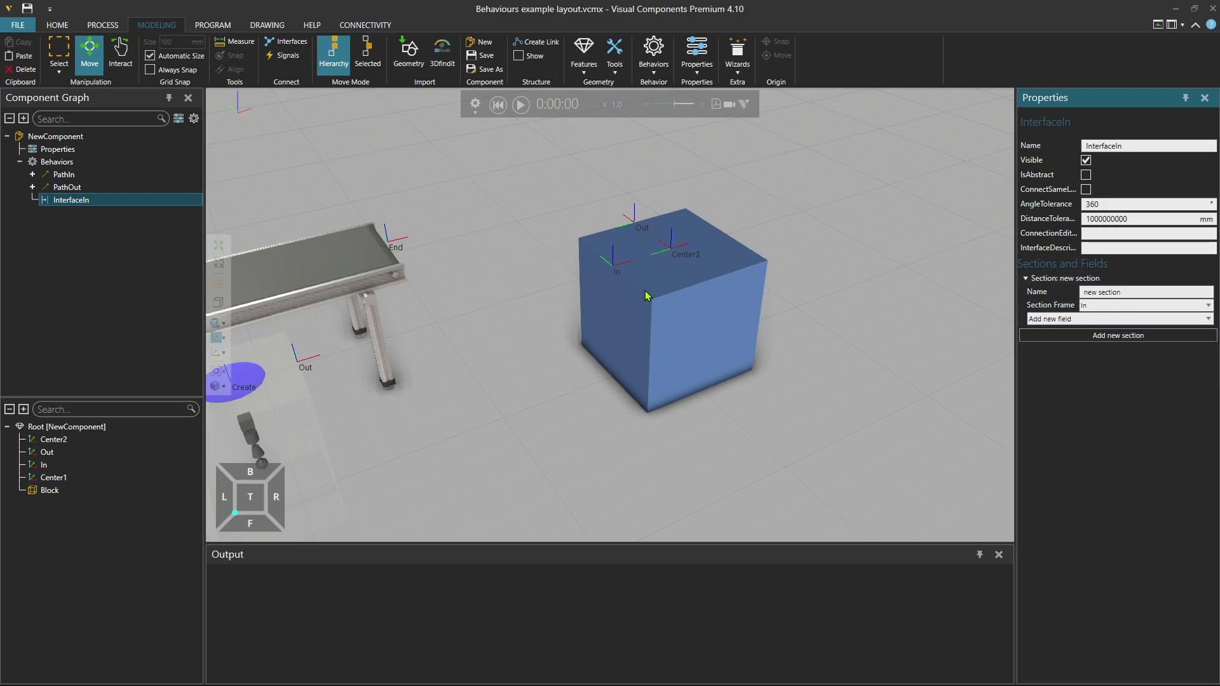
Add a Flow field to the InterfaceIn section and set its container to PathIn
click(1090, 319)
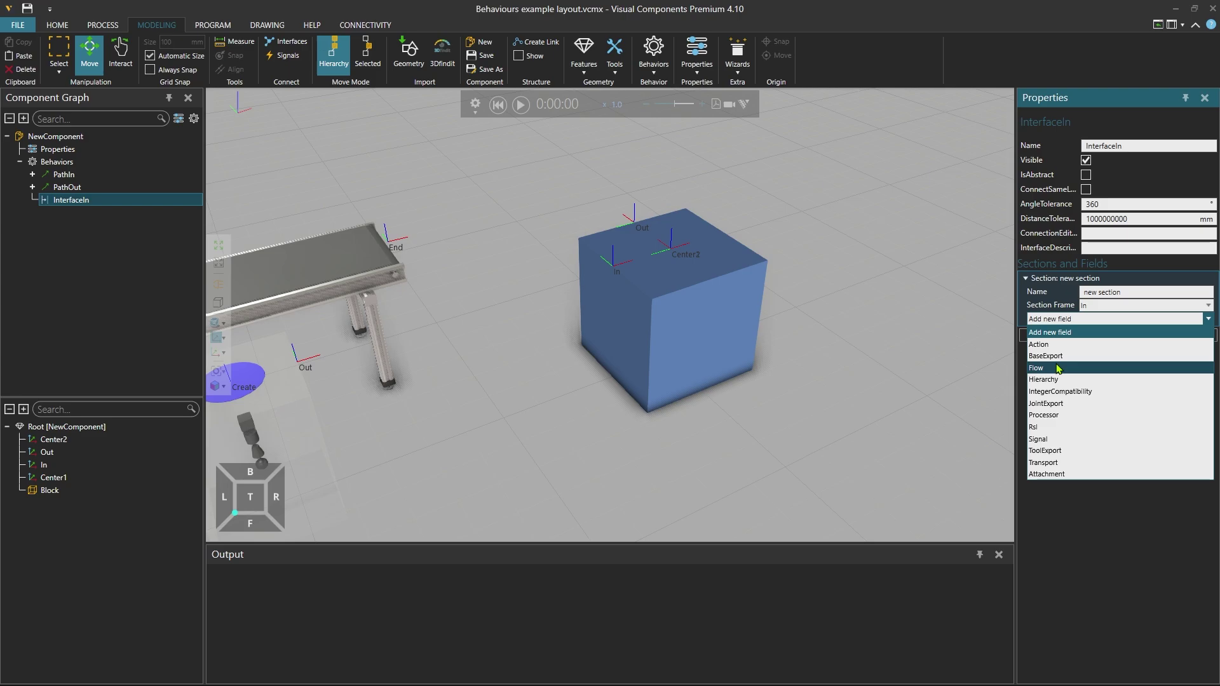
click(1058, 368)
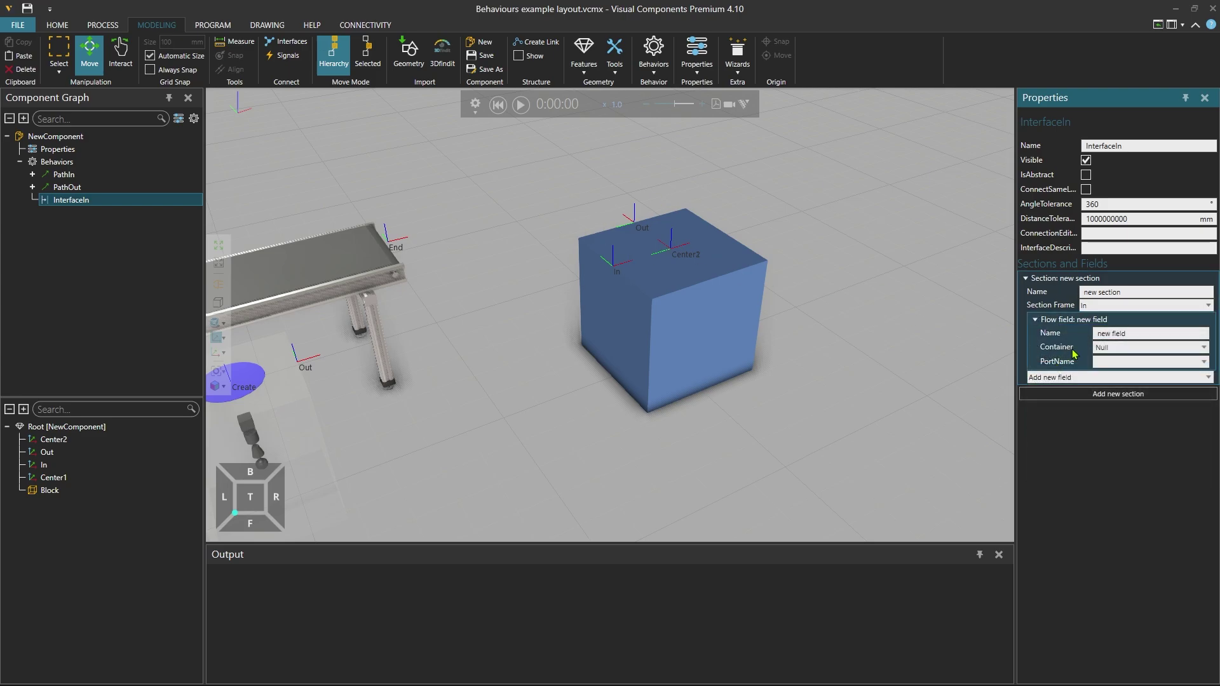
click(1114, 348)
click(1113, 379)
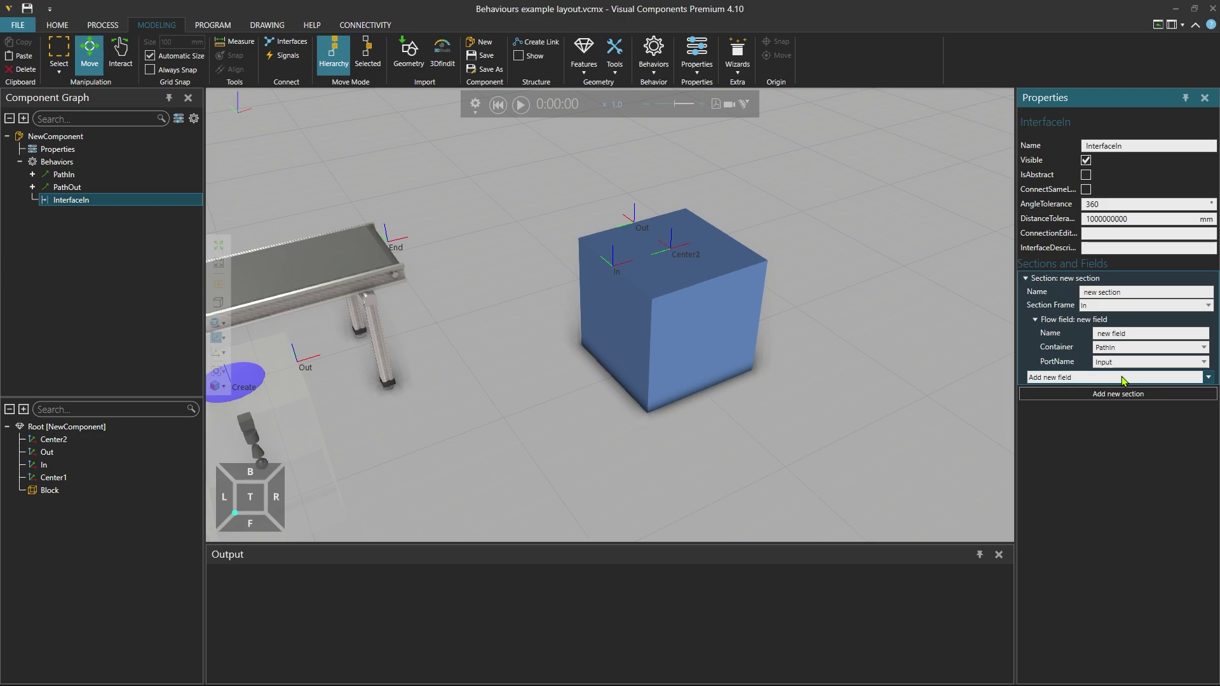
Add another One To One interface behavior to the component and rename it InterfaceOut
click(655, 71)
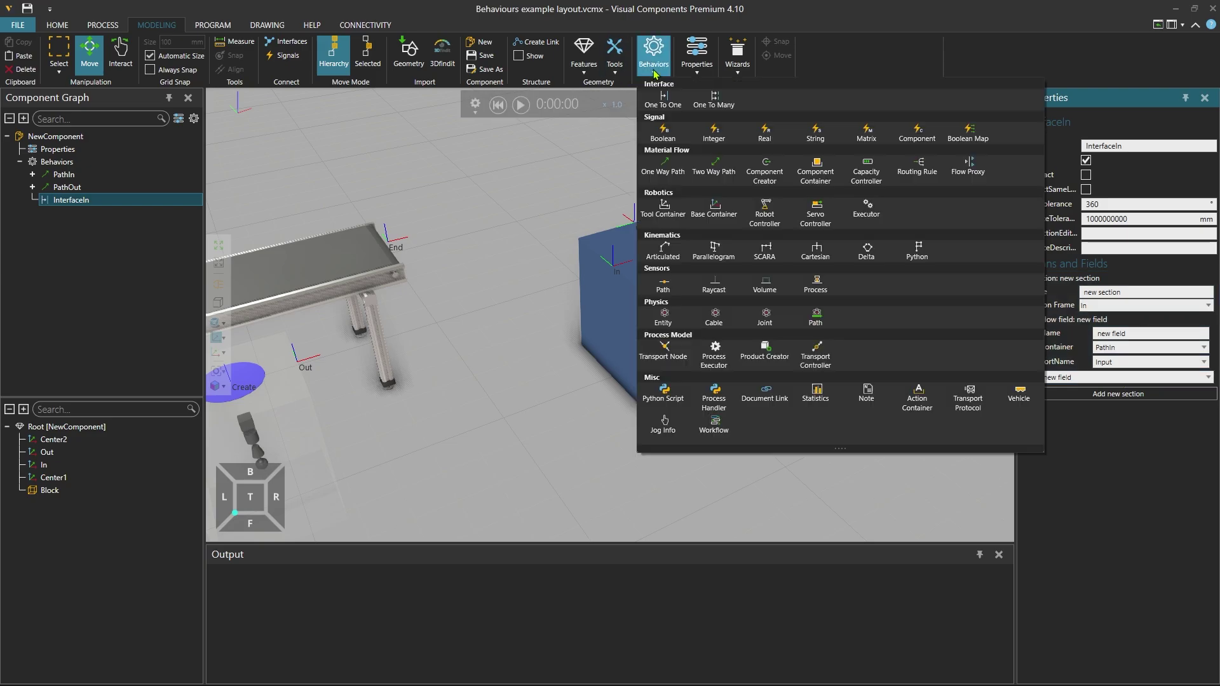
click(665, 104)
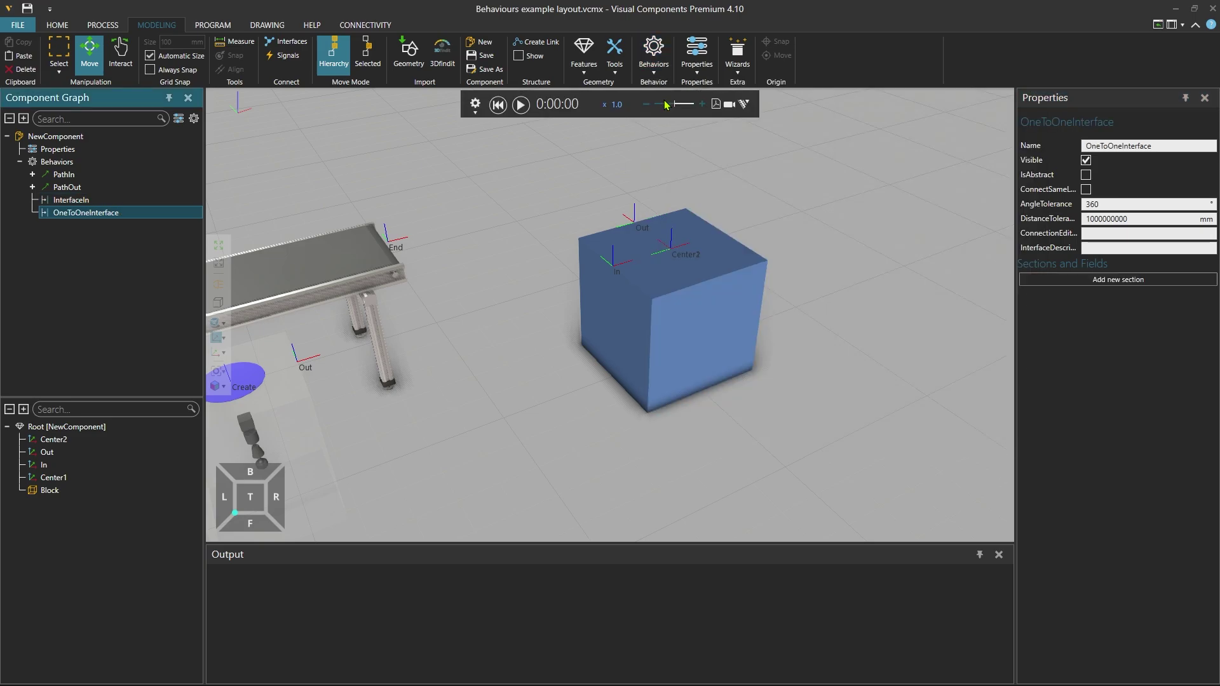
drag(1122, 145, 1067, 151)
key(BackSpace)
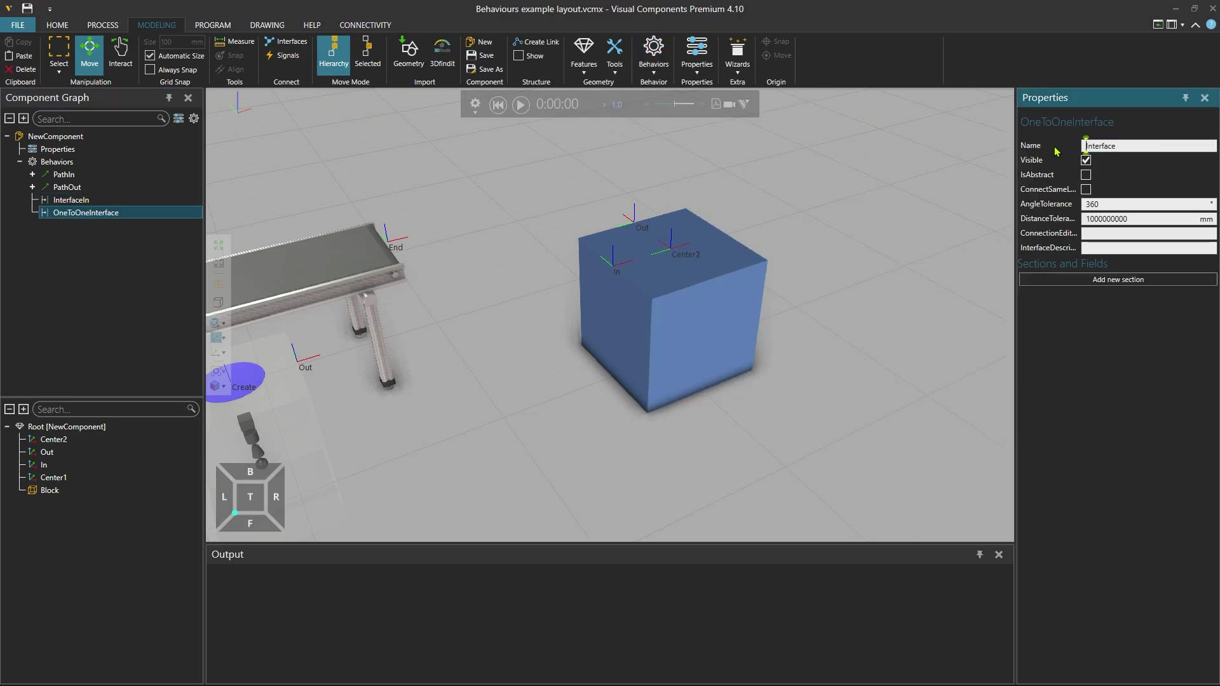
key(End)
text(Out)
key(Return)
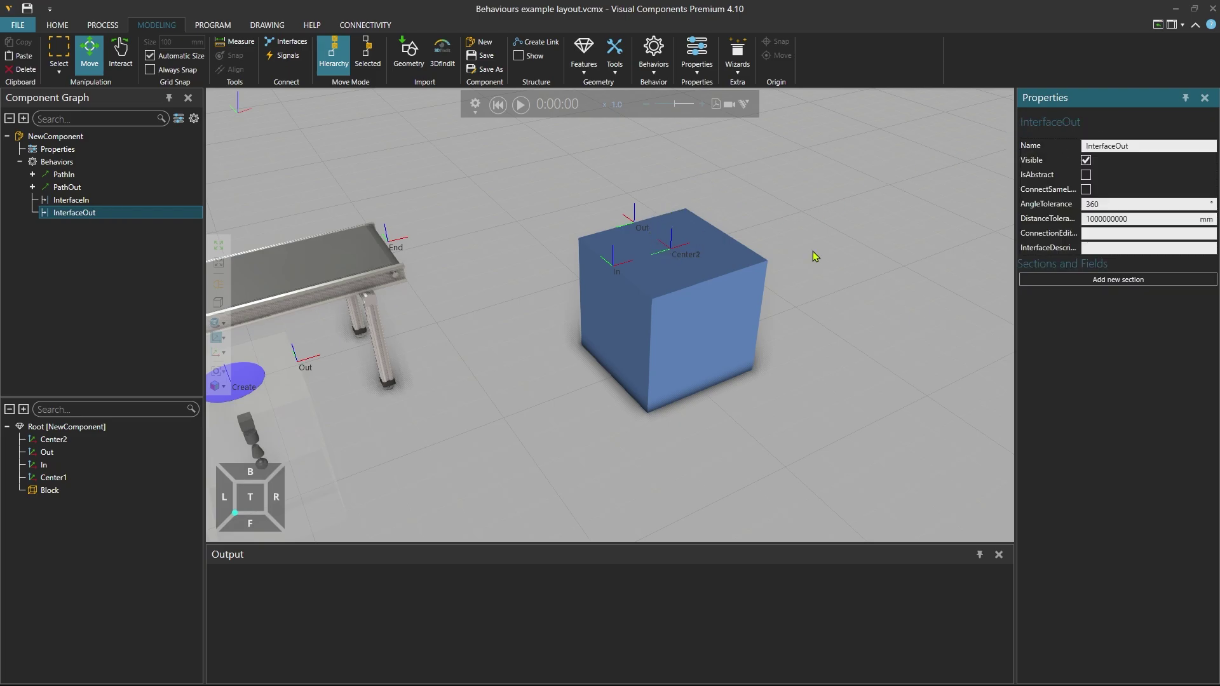
Add a new section to InterfaceOut and set its section frame to Out
click(1135, 280)
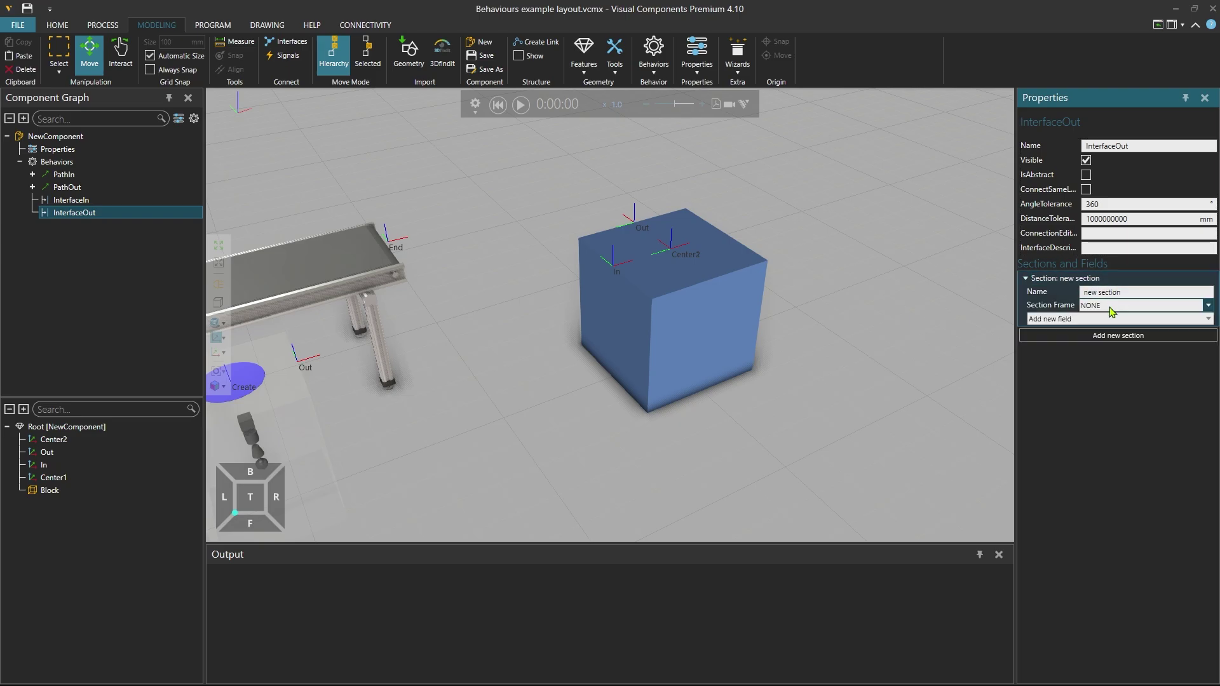
click(1112, 306)
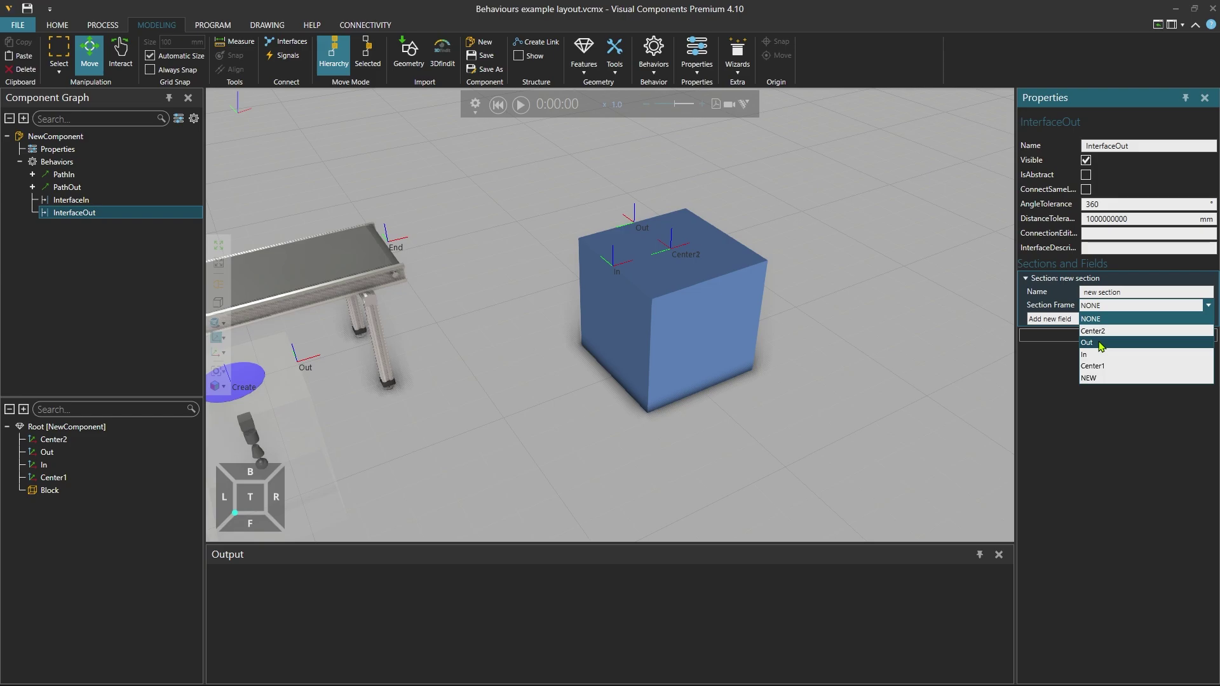
click(1101, 343)
Add a Flow field to the InterfaceOut section with PathOut as its container and Output as its port
click(1078, 321)
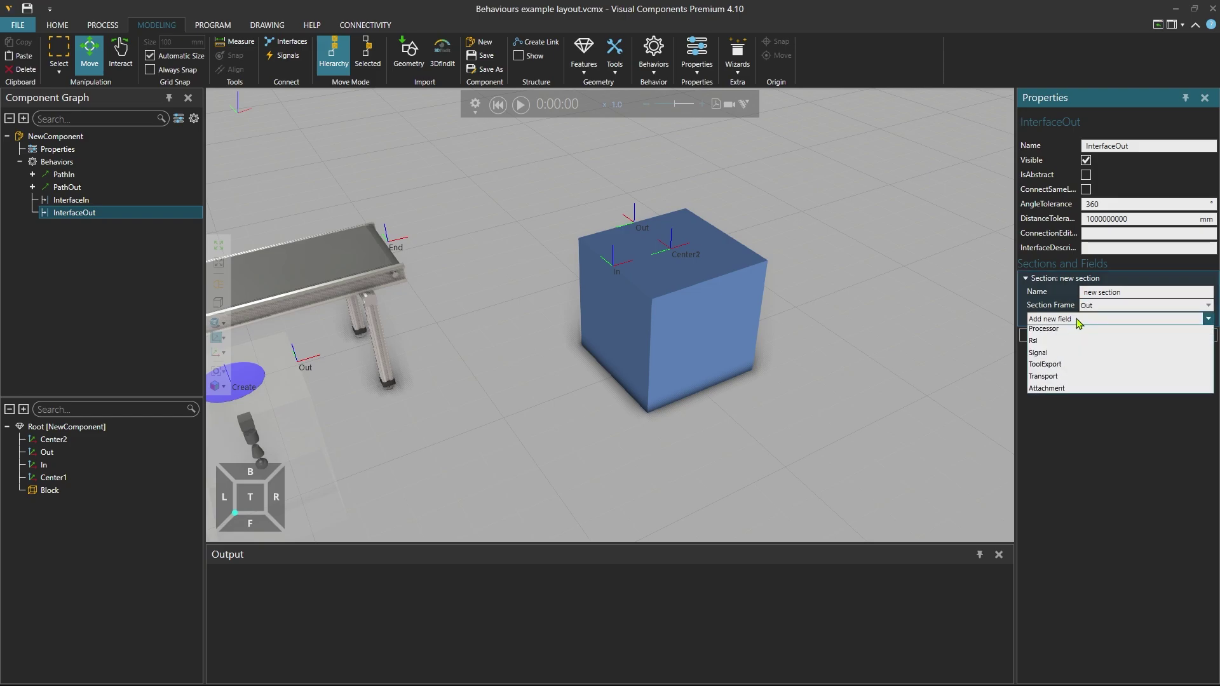
click(1070, 370)
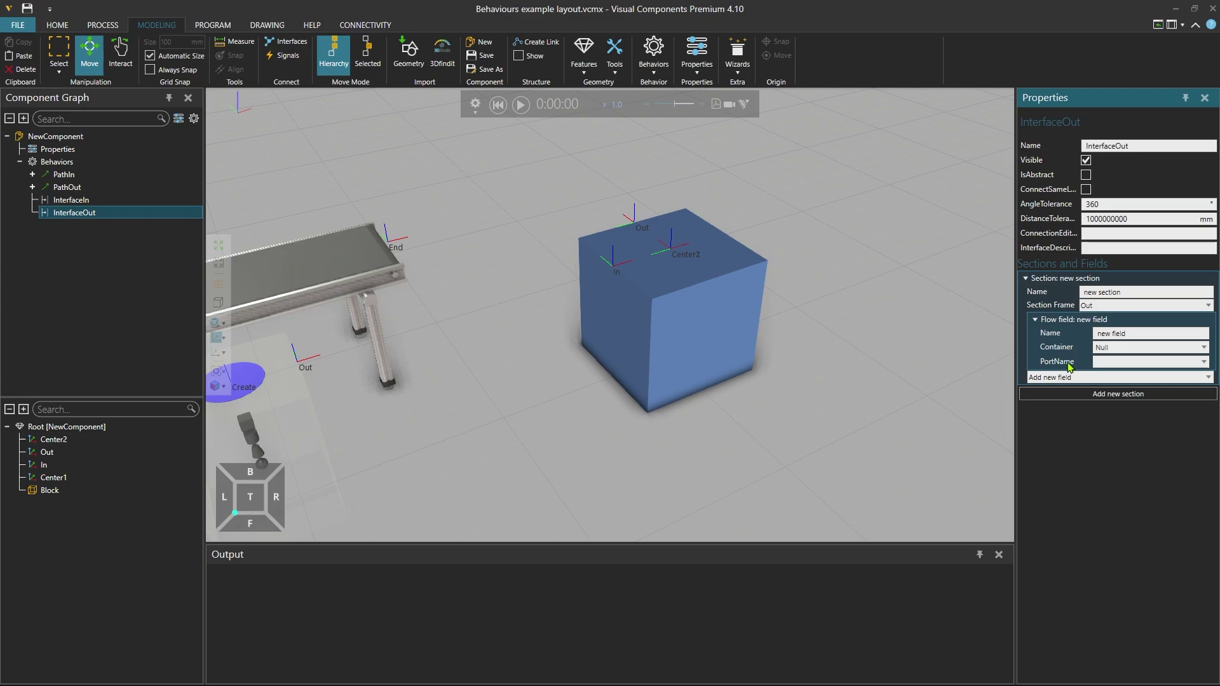
click(1123, 347)
click(1117, 388)
click(1117, 373)
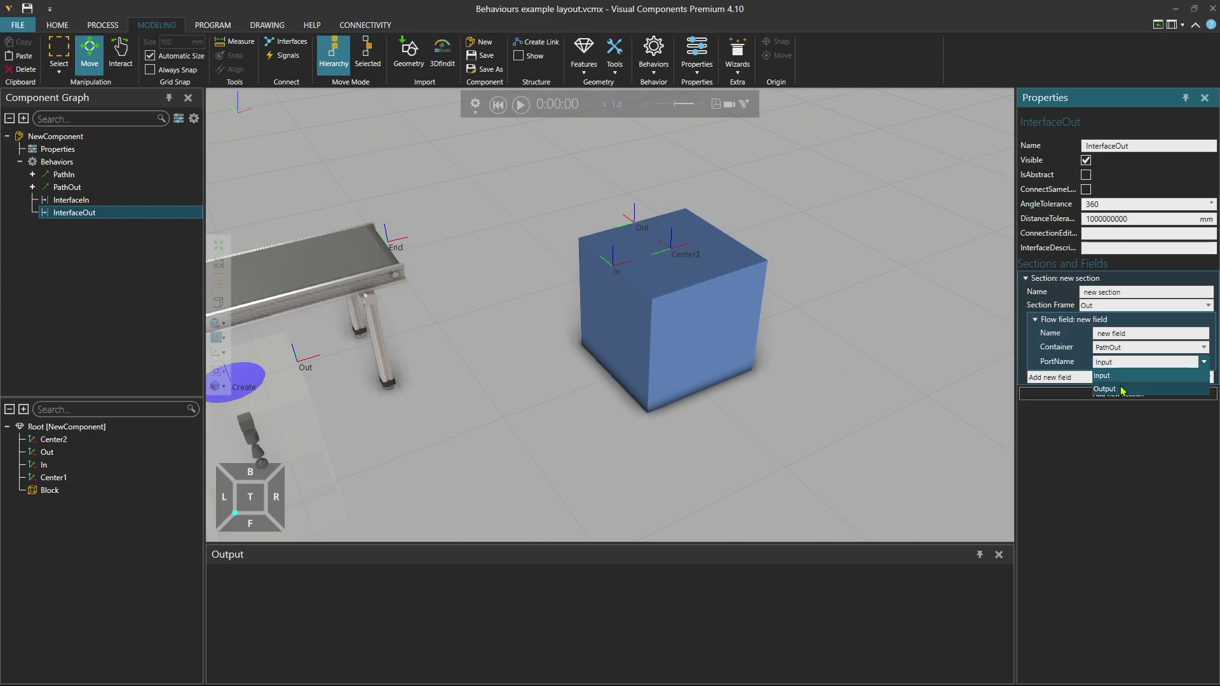
click(1116, 388)
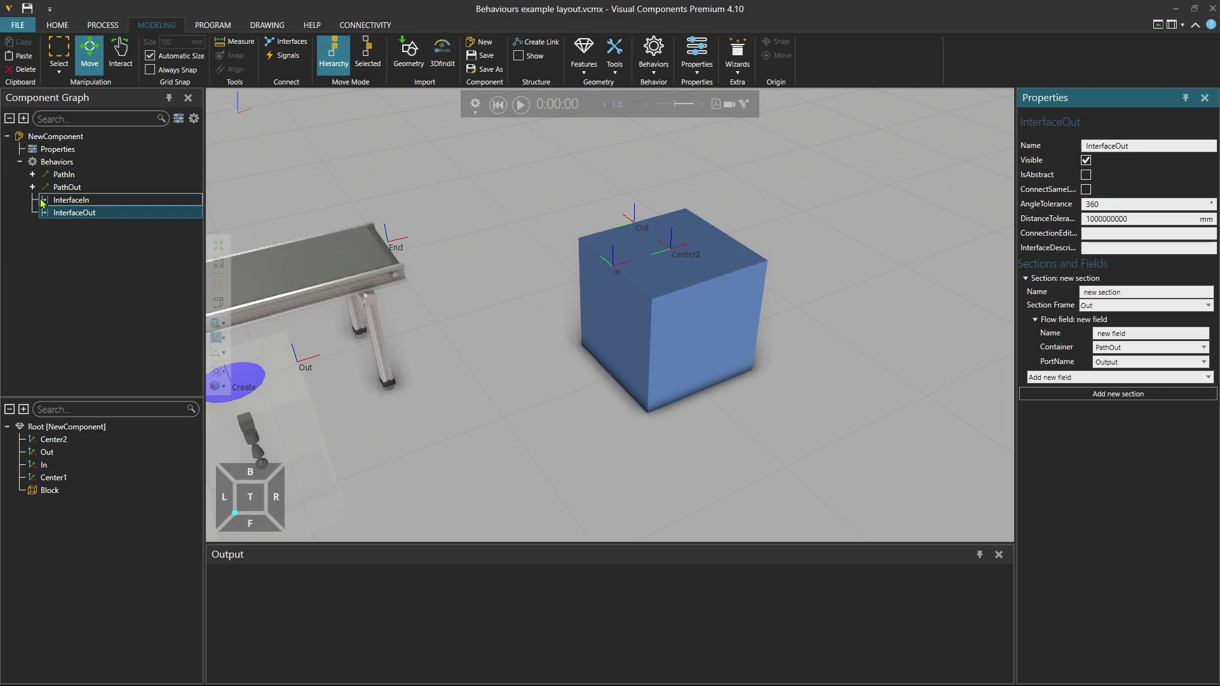
Connect PathIn's Output port to the Input port of PathOut
double_click(89, 213)
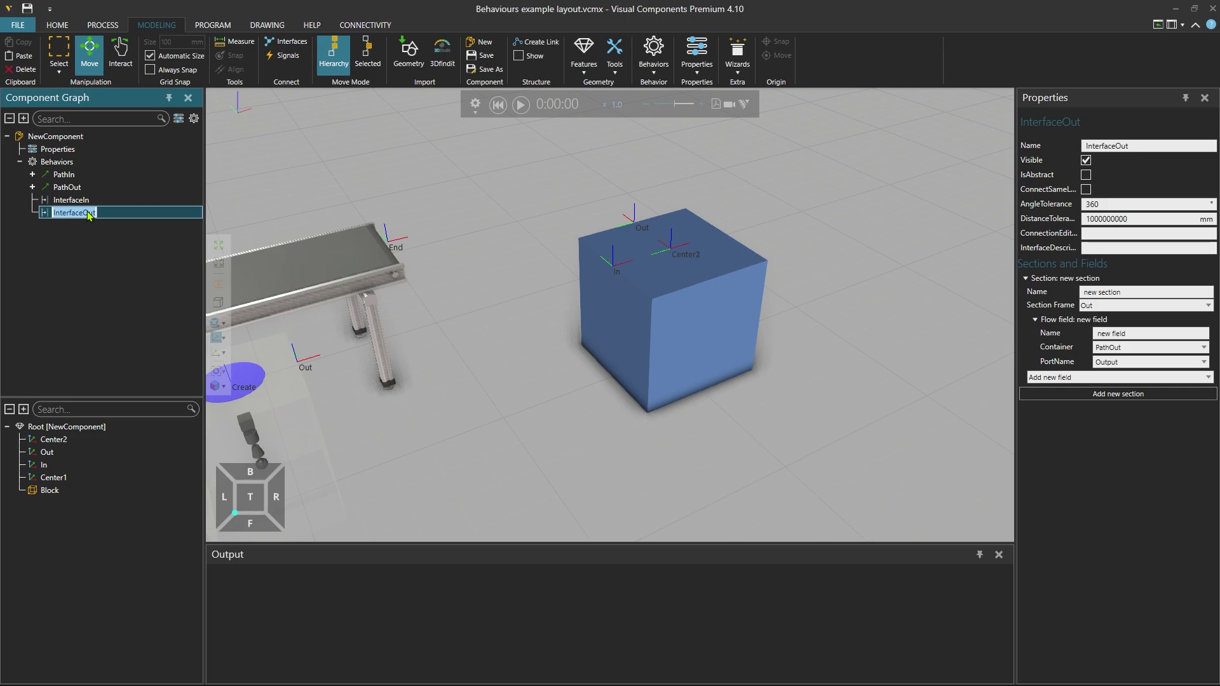
click(73, 175)
click(32, 174)
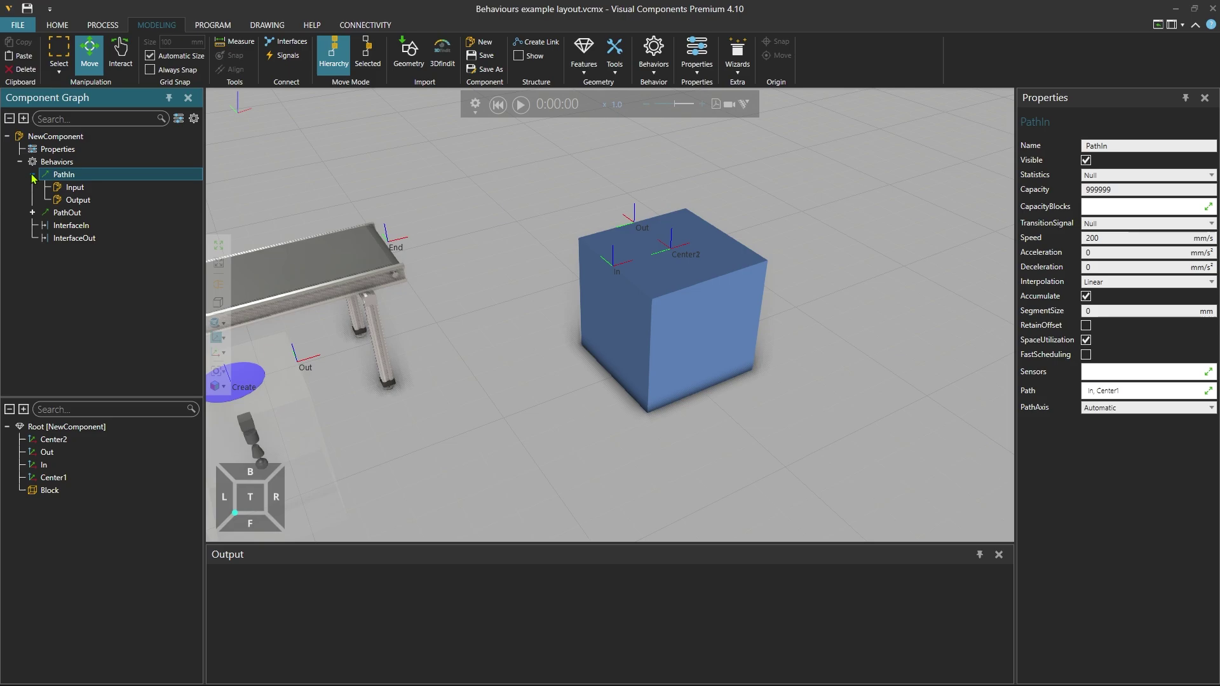
click(79, 200)
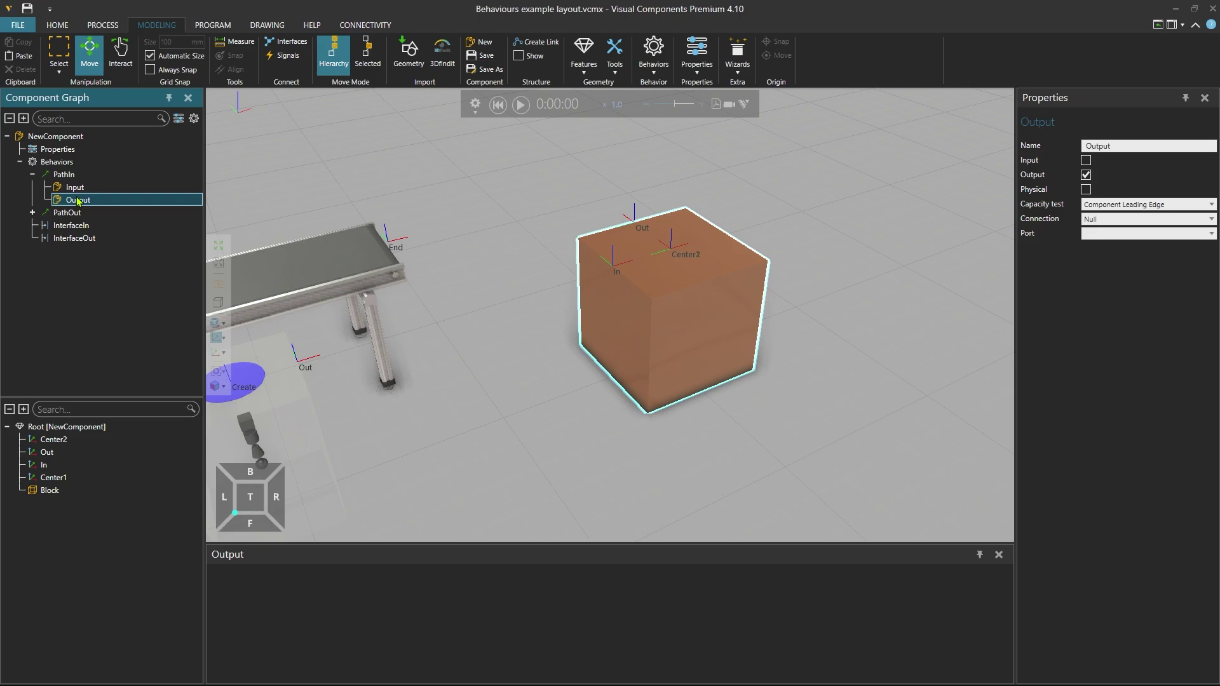
click(1112, 220)
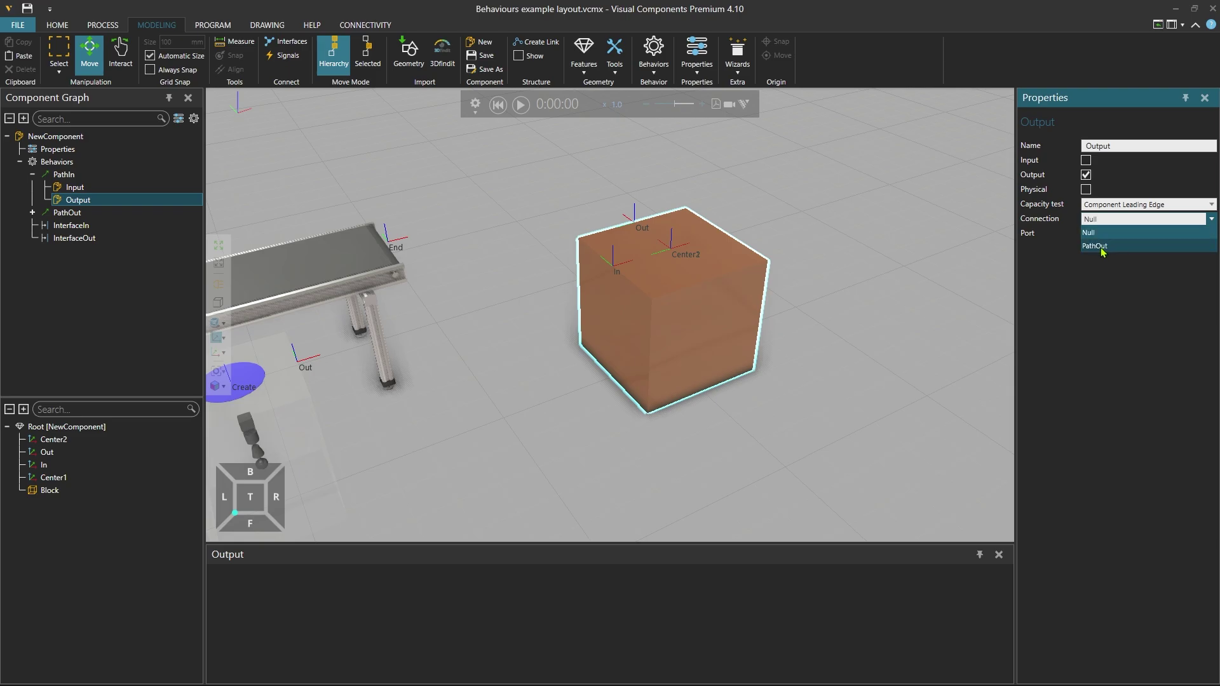
click(1103, 247)
click(1099, 234)
click(1099, 249)
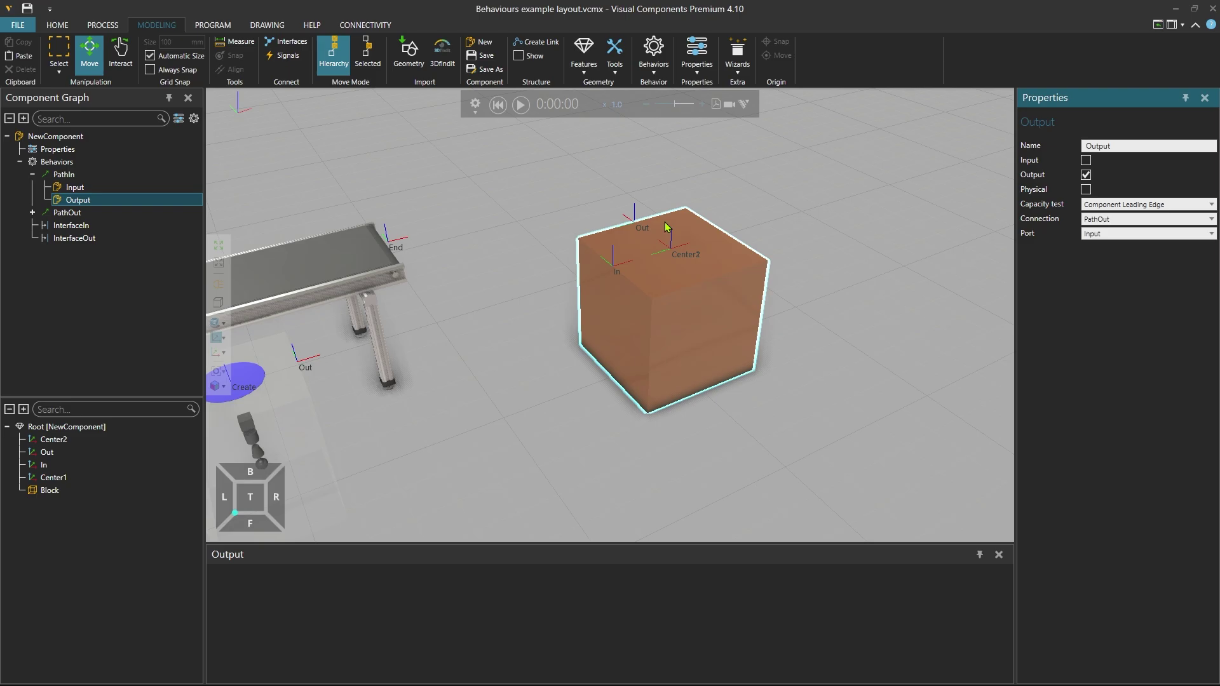
Move the existing belt conveyor so its end snaps onto the block component's In interface
scroll(666, 227, down, 3)
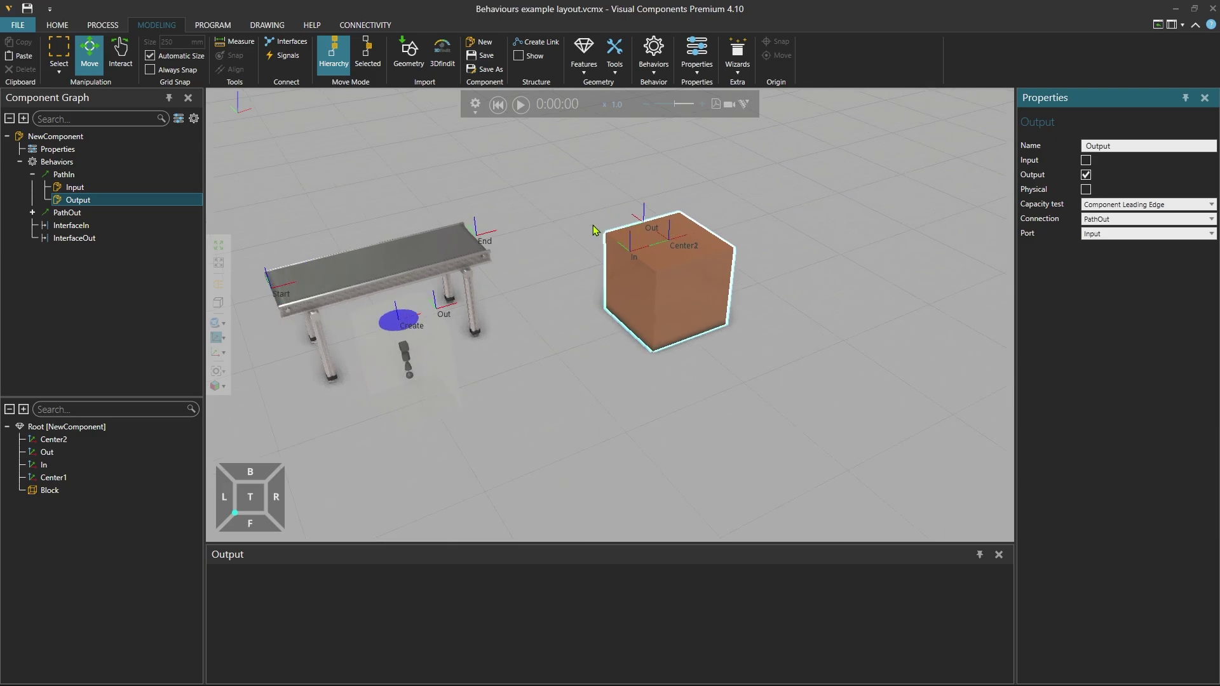
click(58, 26)
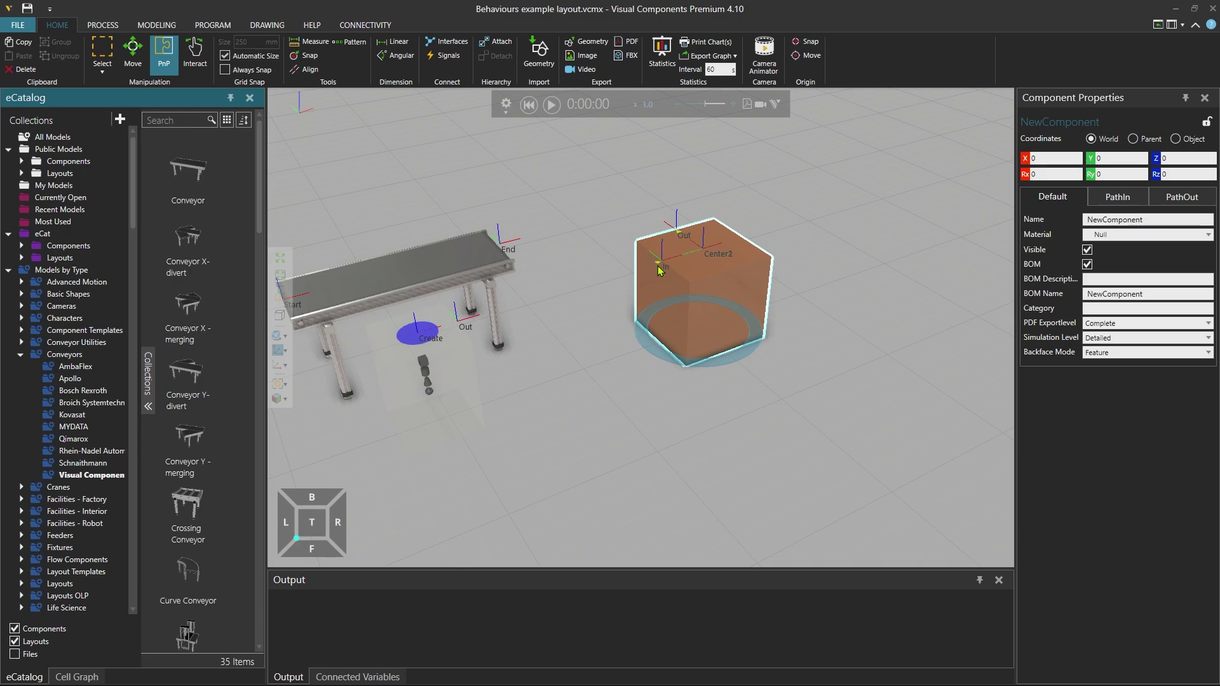
click(452, 270)
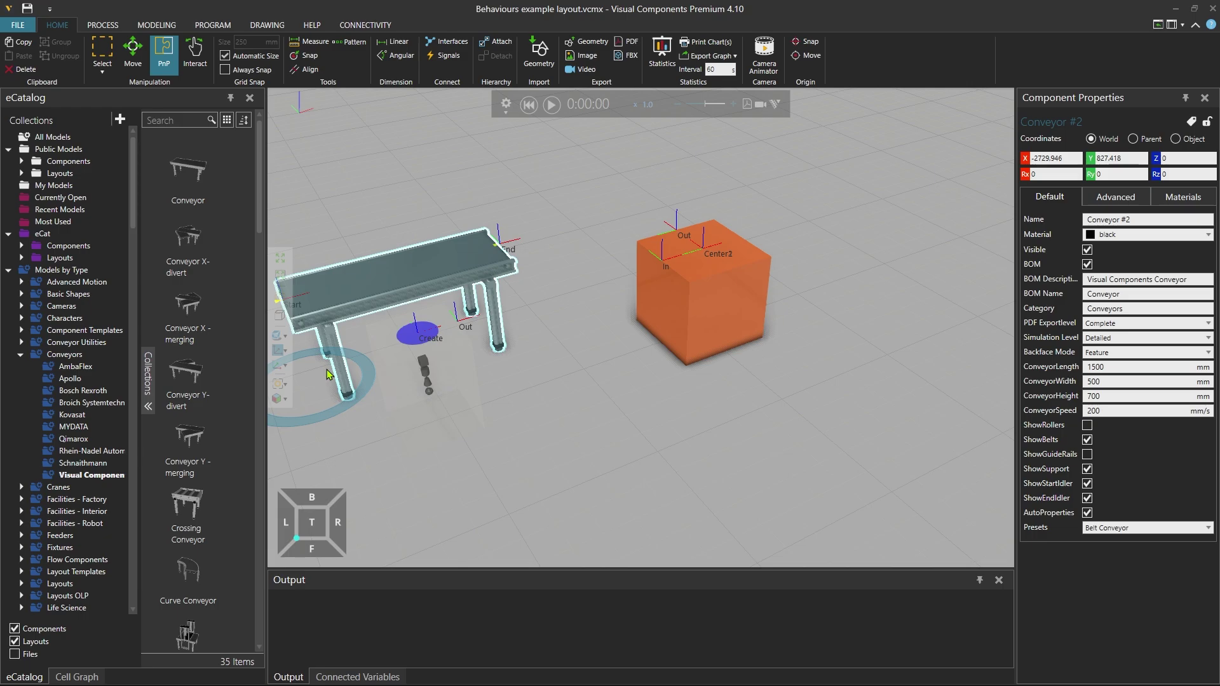
drag(328, 374, 491, 387)
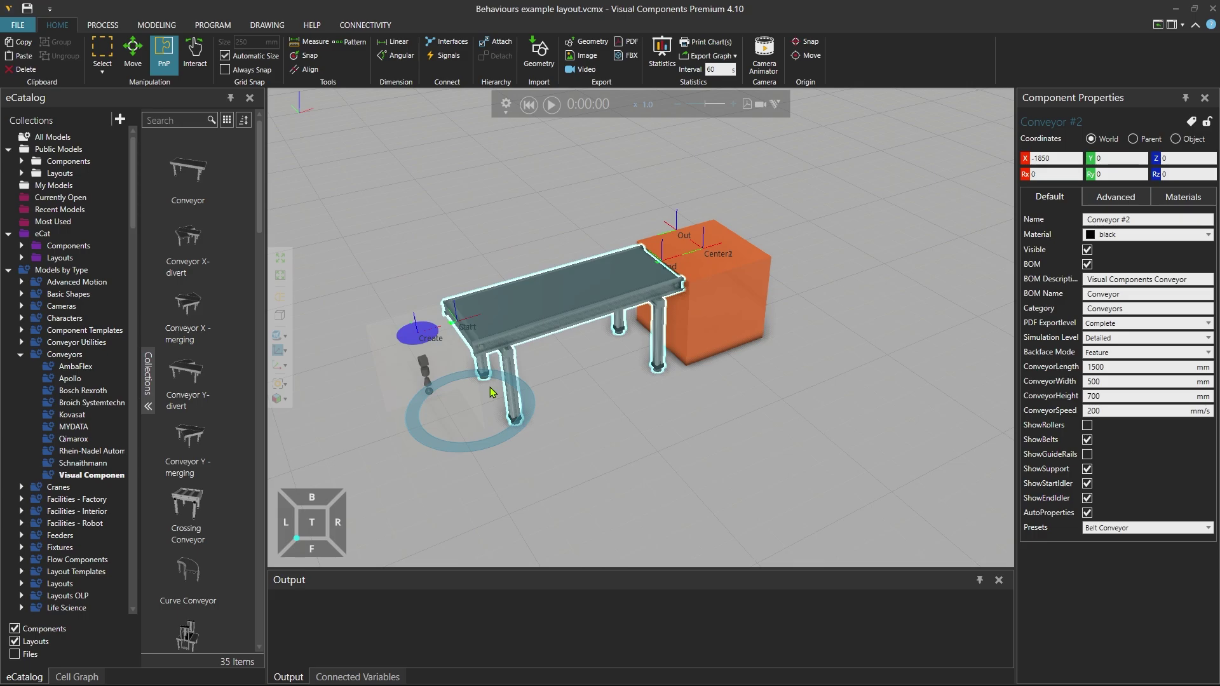
Duplicate the belt conveyor and snap the copy's start onto the block's Out interface
key(ctrl+c)
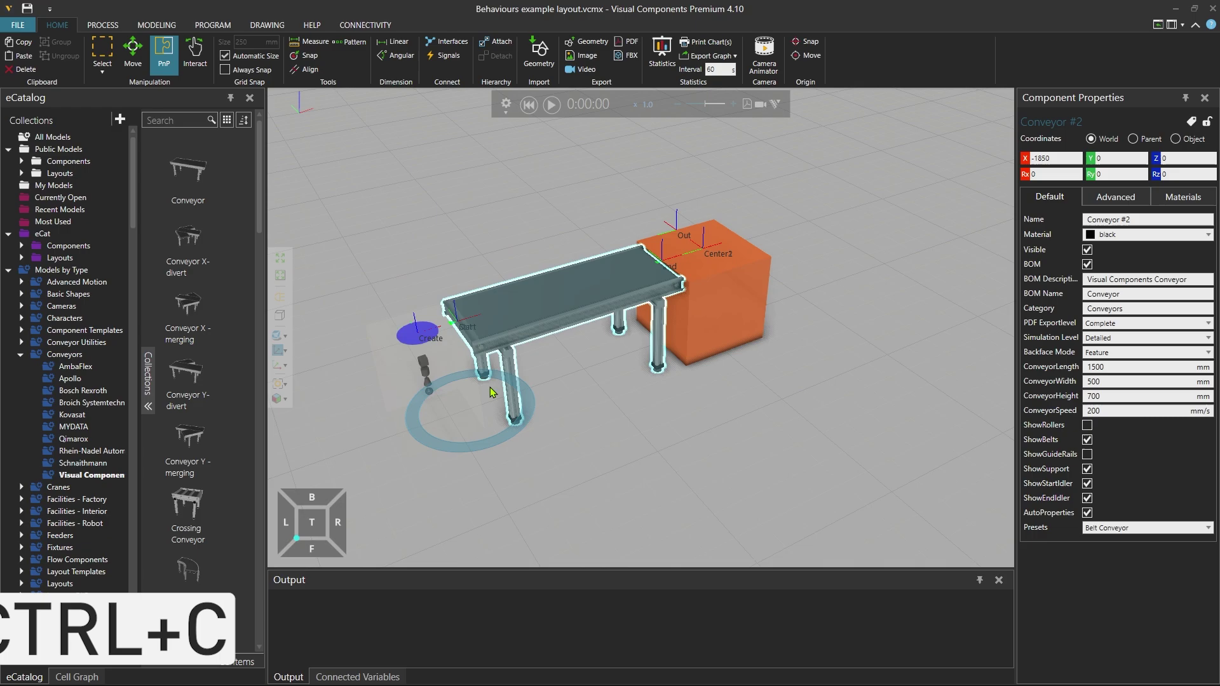
key(ctrl+v)
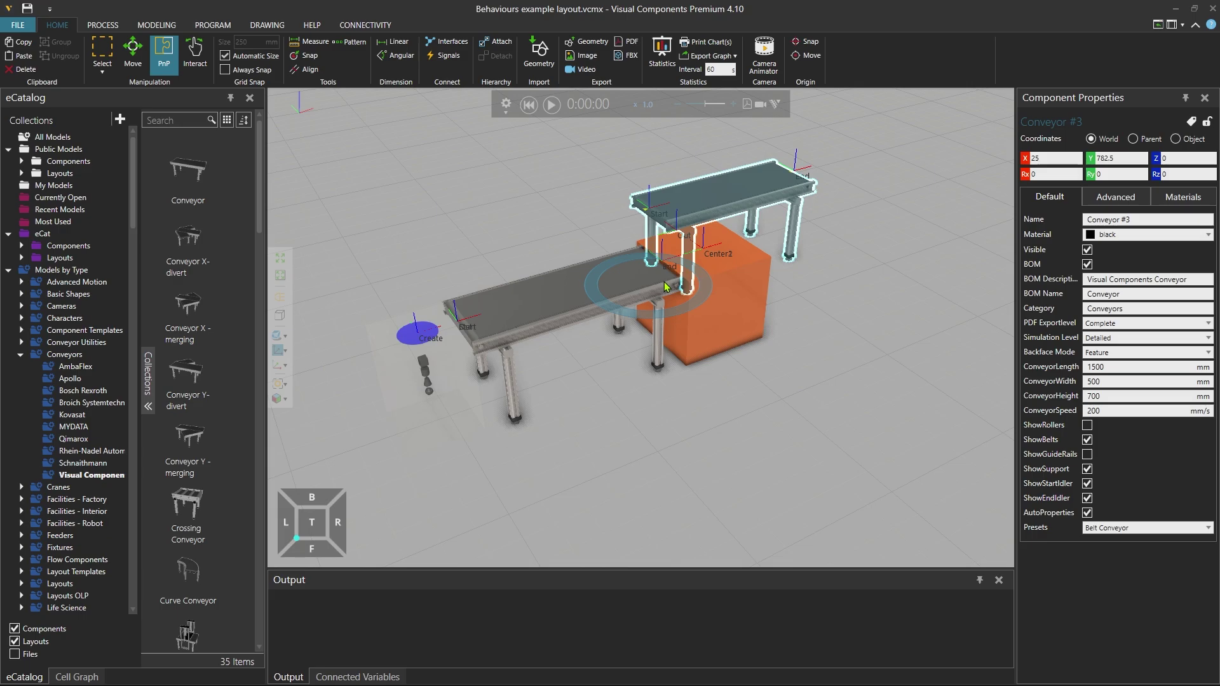
drag(663, 286, 667, 313)
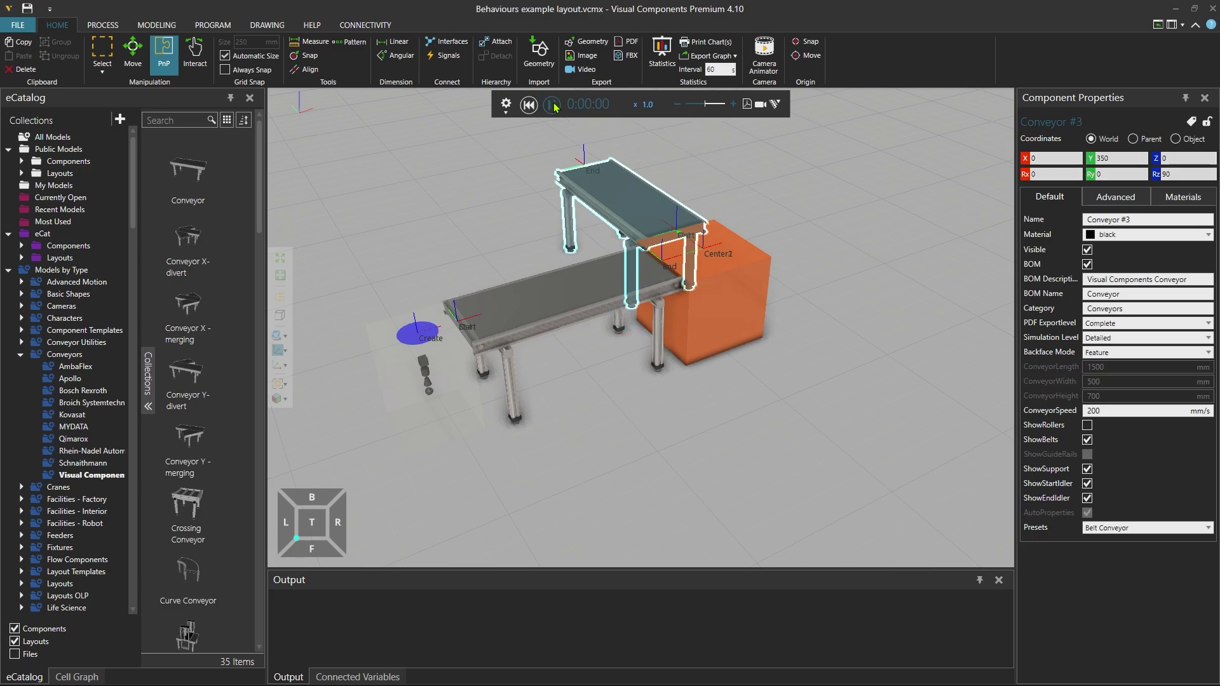
Run the simulation at speed 5 to watch the boxes travel across the block, and pause it
click(661, 104)
text(5)
key(Return)
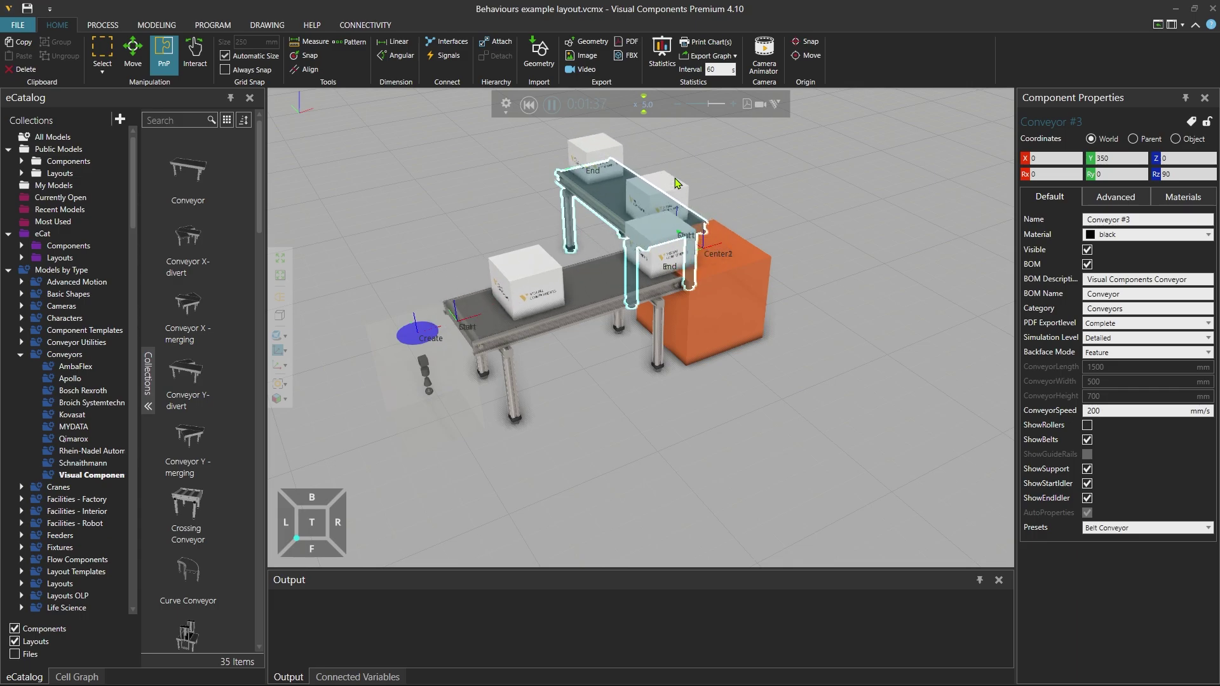
scroll(767, 200, up, 3)
scroll(769, 200, up, 3)
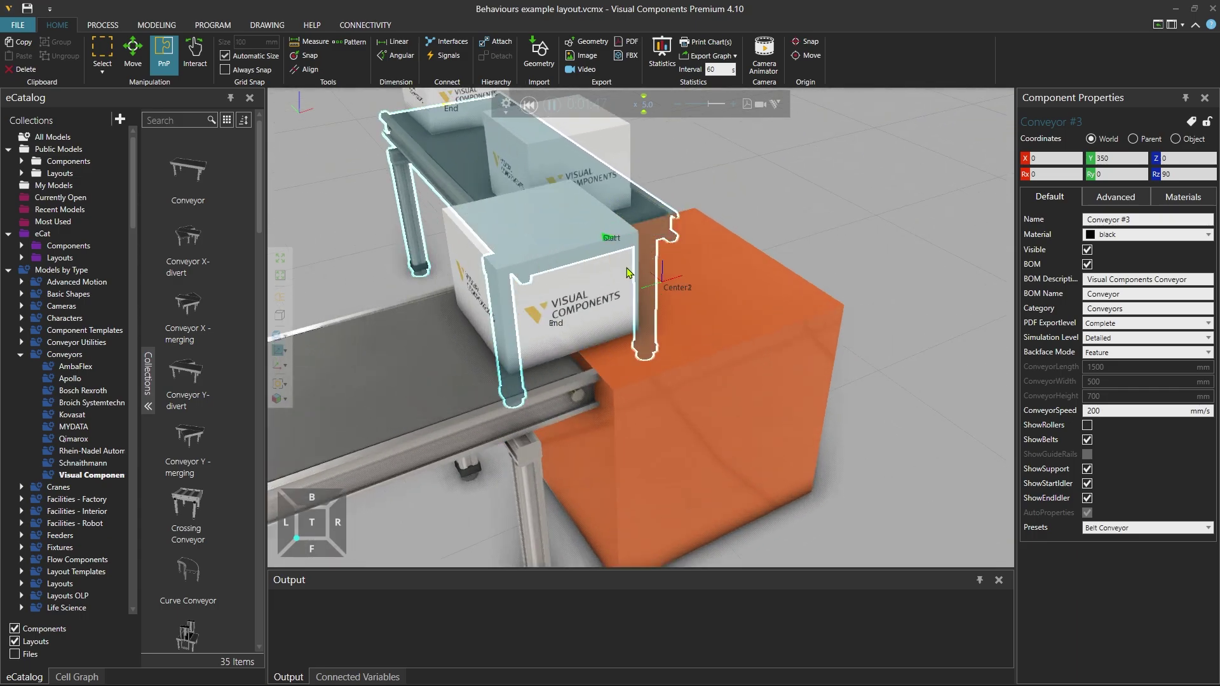
click(554, 105)
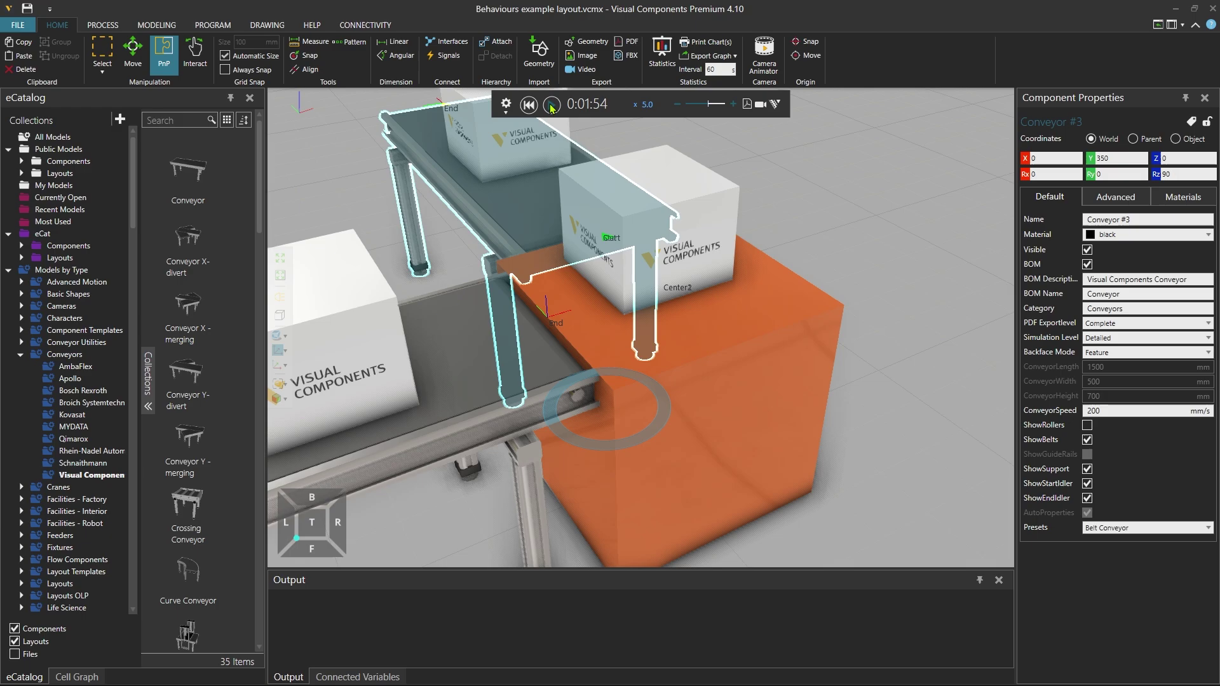
Inspect the block, infeed conveyor and box in the paused simulation, and run it a little further
click(575, 301)
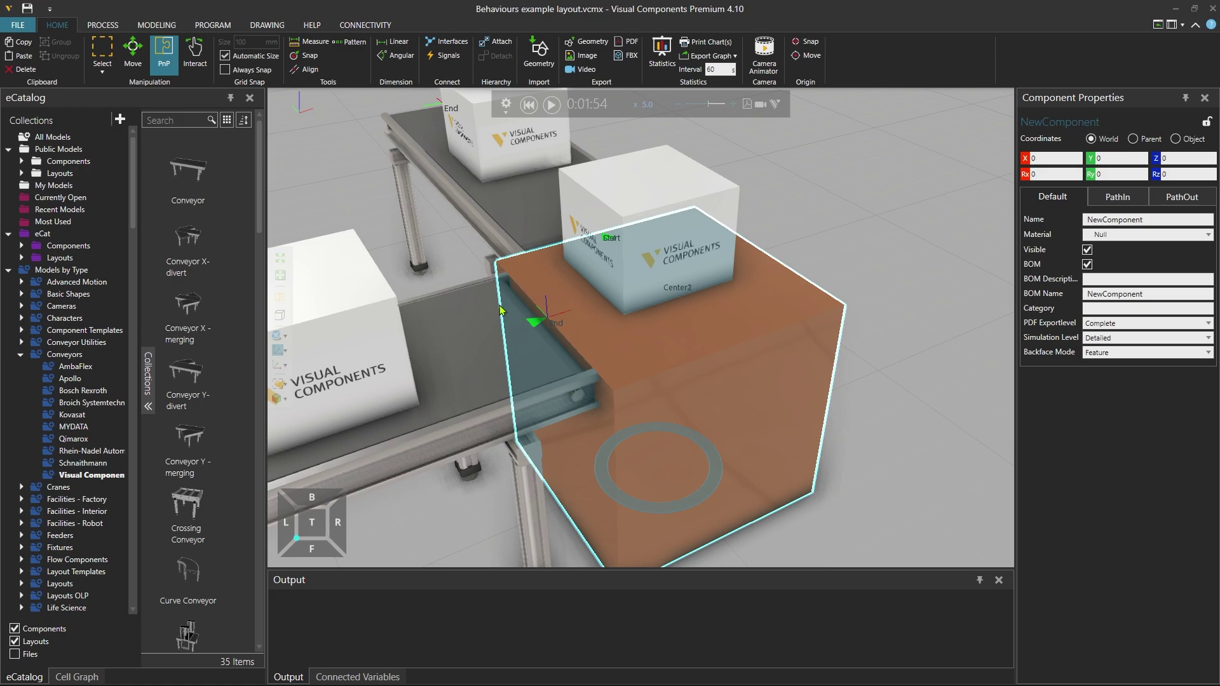
click(475, 345)
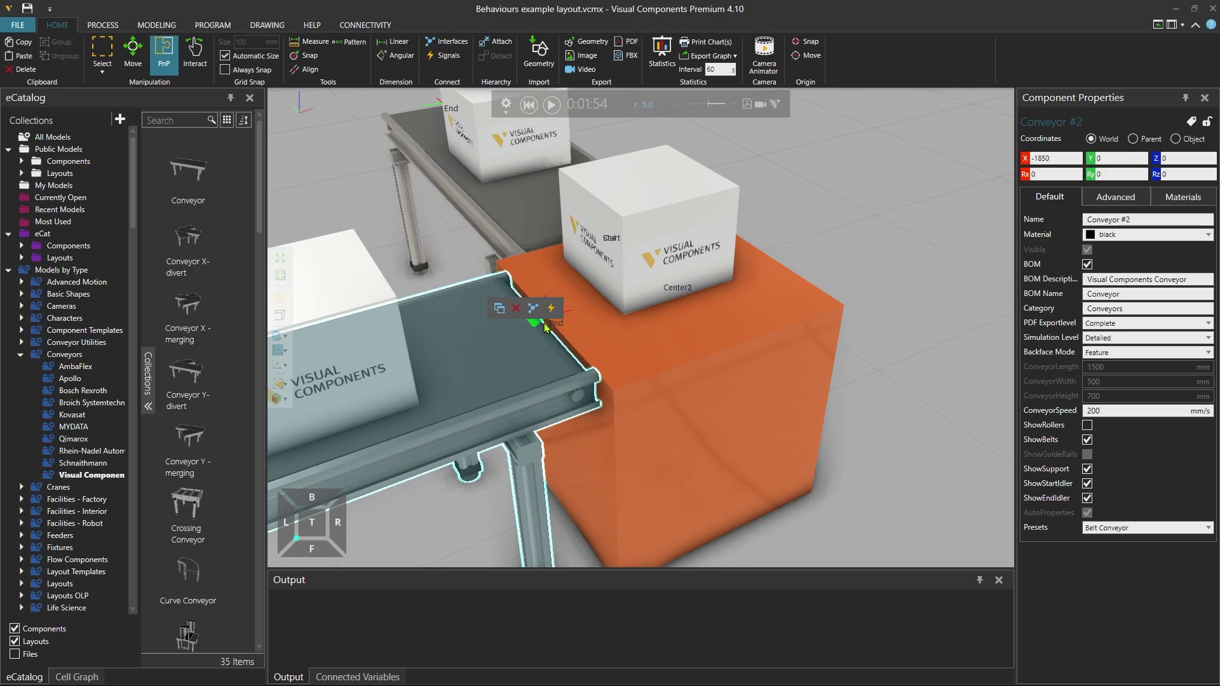
click(363, 331)
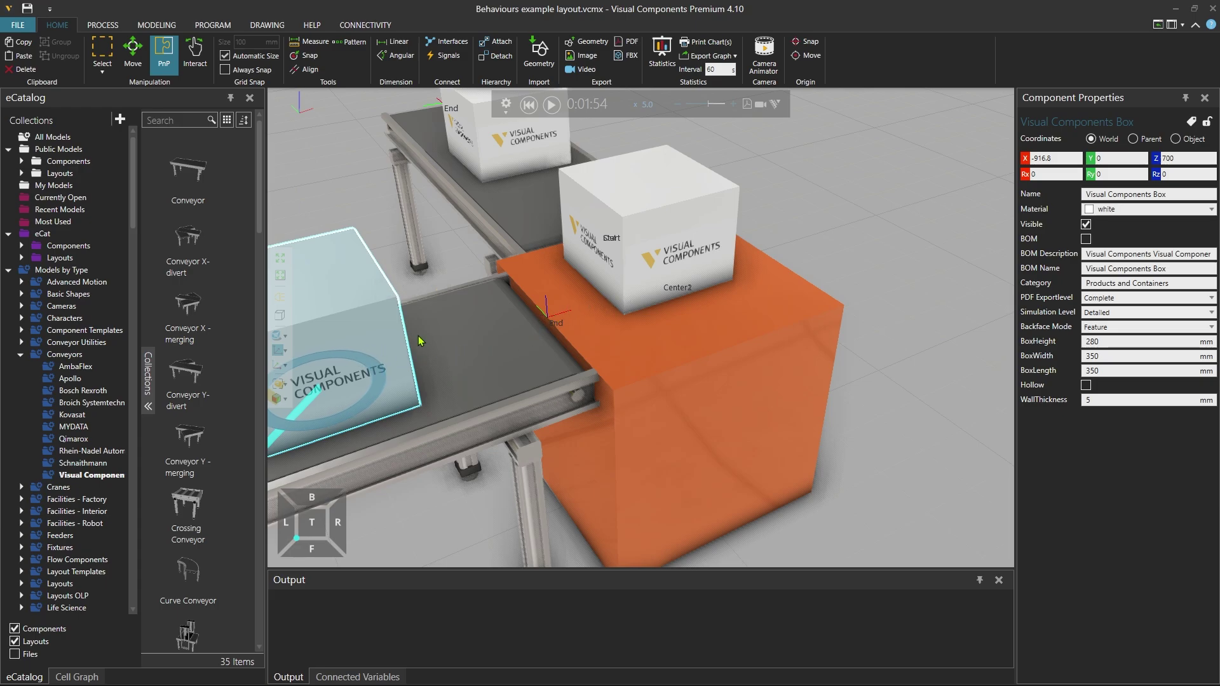
click(550, 105)
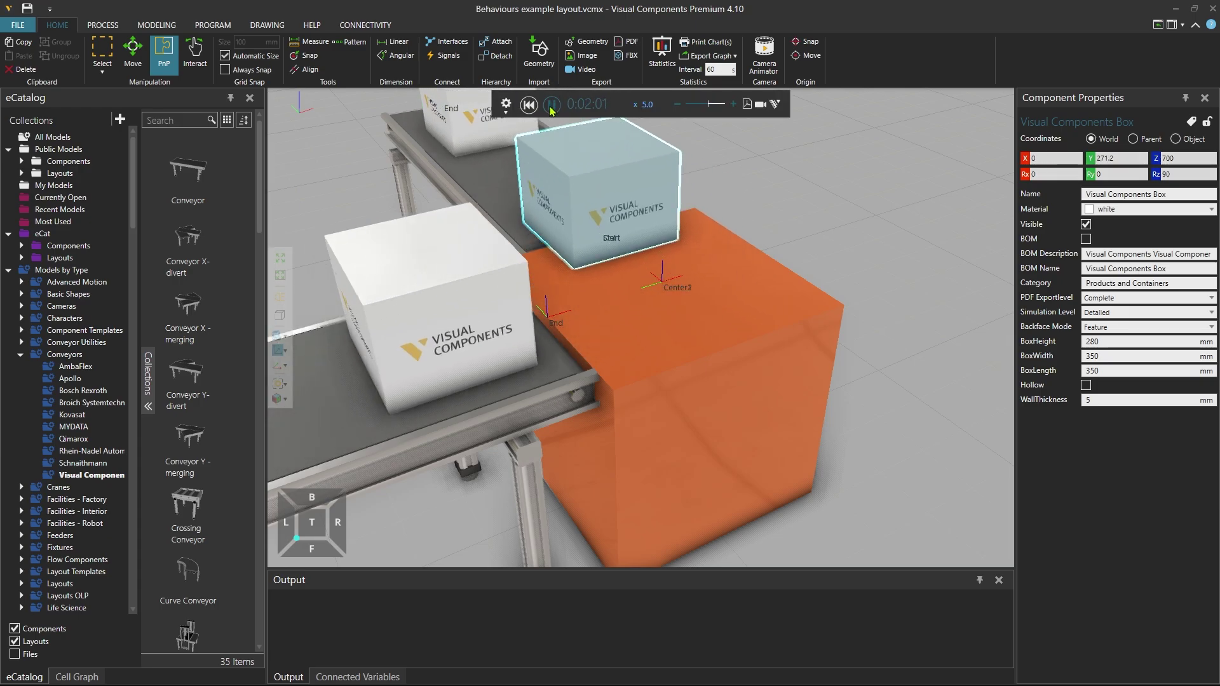
click(551, 105)
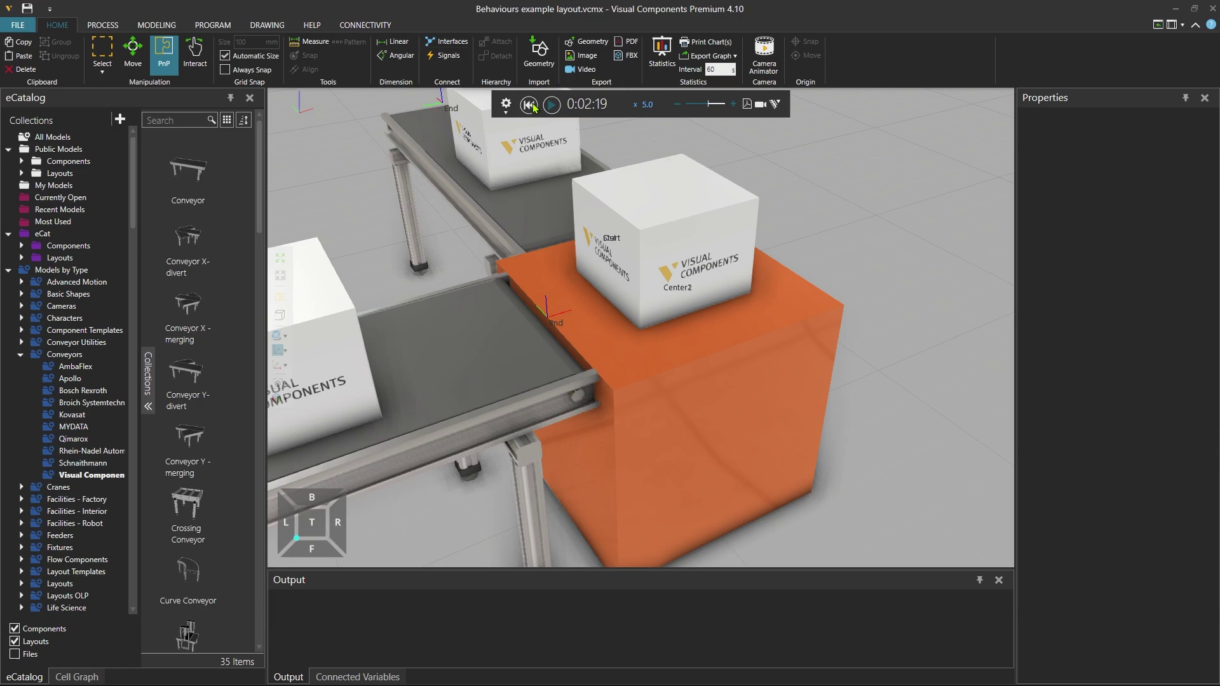
Reset the simulation and restore the saved camera view
click(528, 105)
click(281, 403)
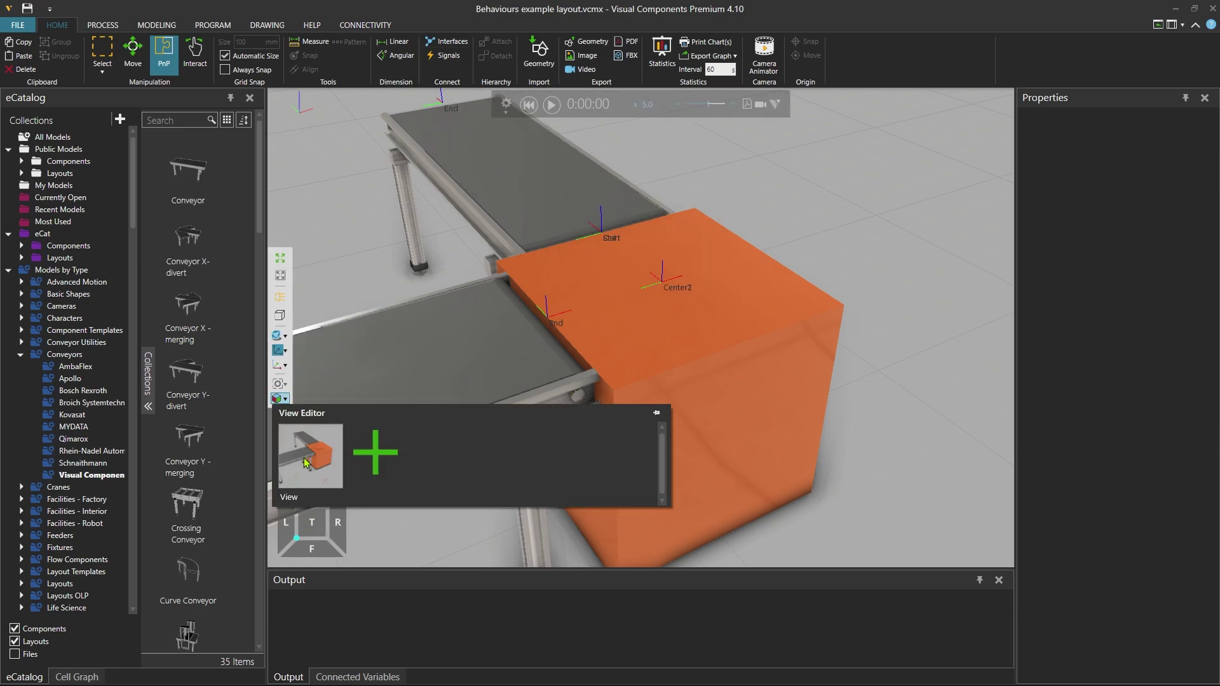
click(309, 462)
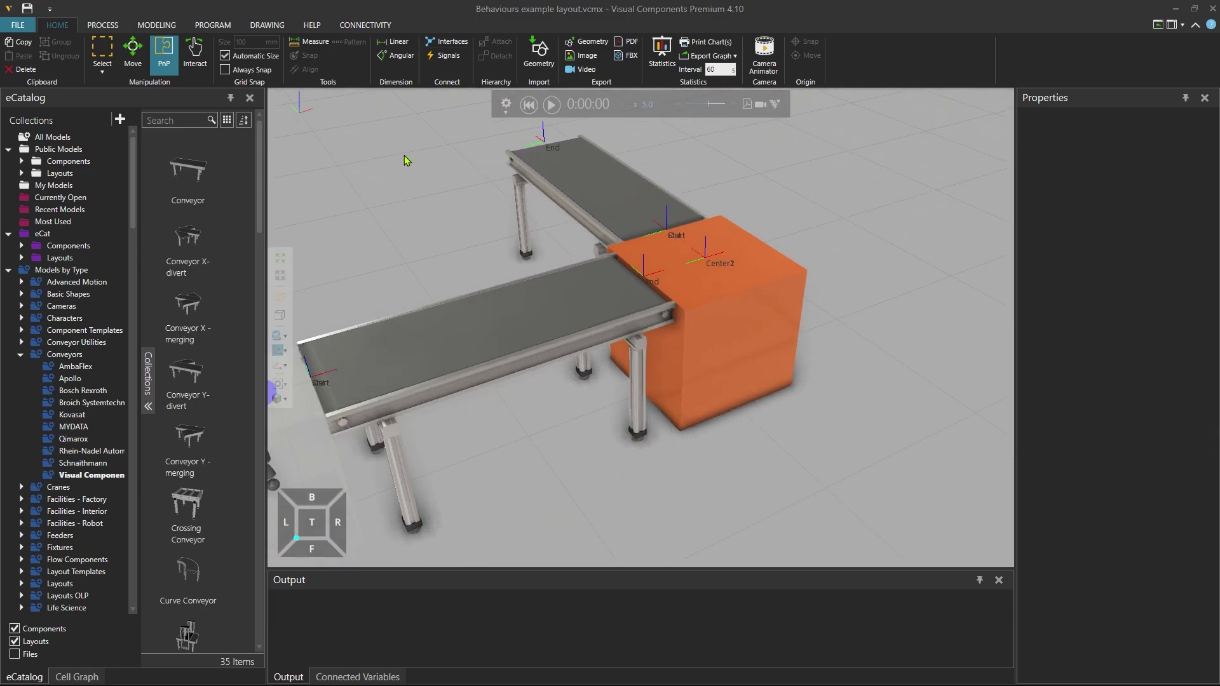
Create a new link in the block component and name it table
click(156, 25)
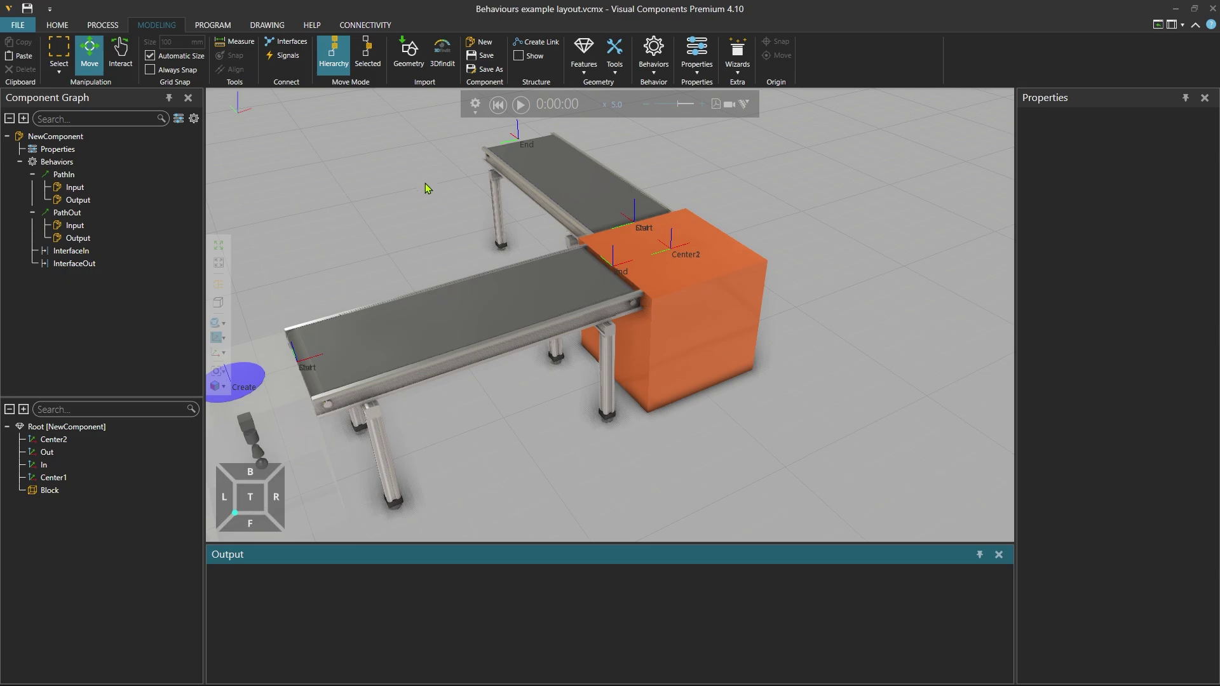
click(548, 42)
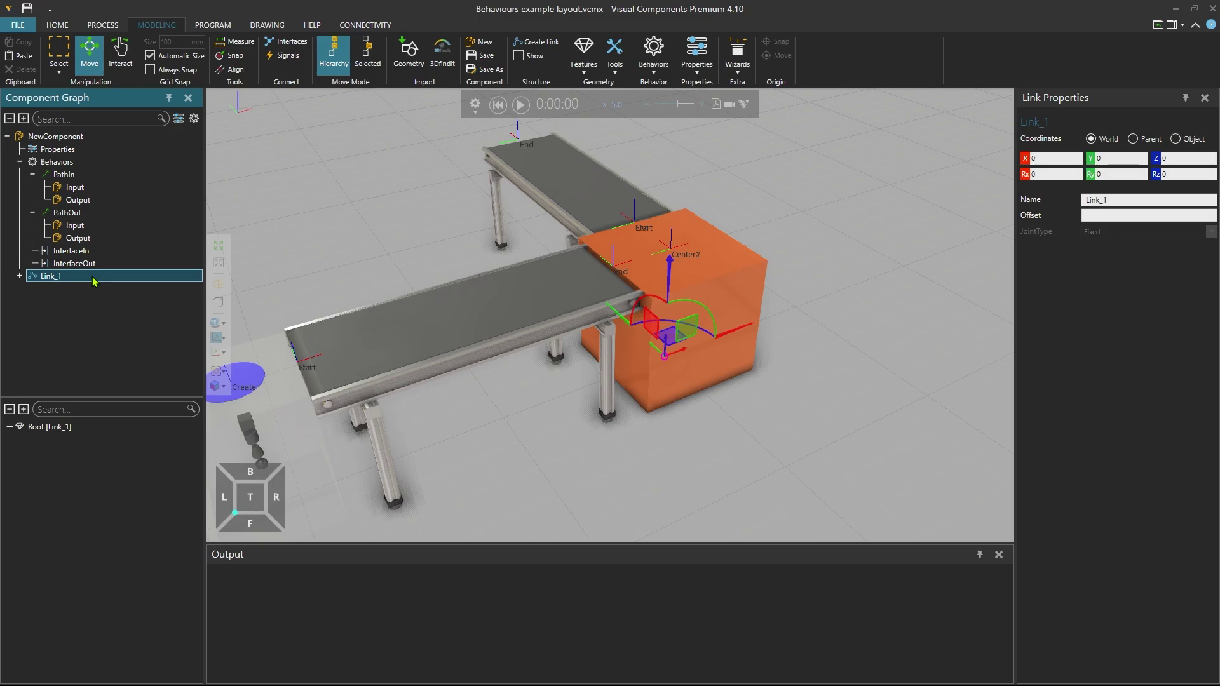
click(1130, 200)
text(table)
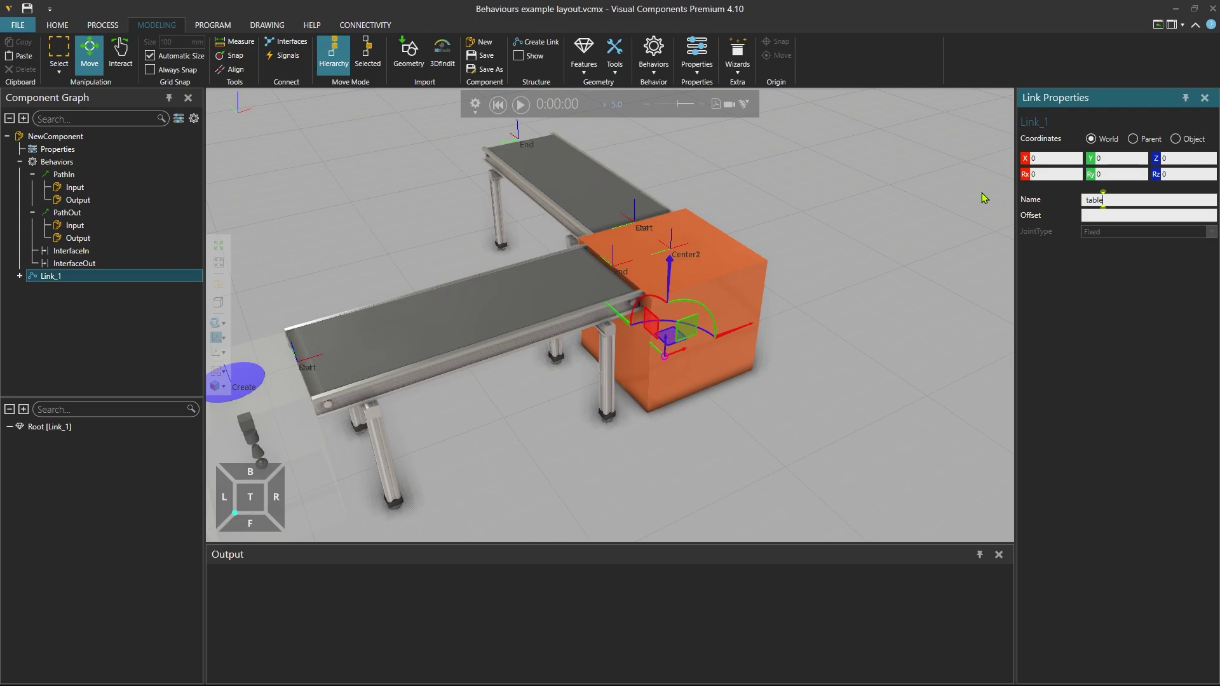
key(Return)
Set the table link's Z coordinate to 700
click(1177, 158)
text(700)
key(Return)
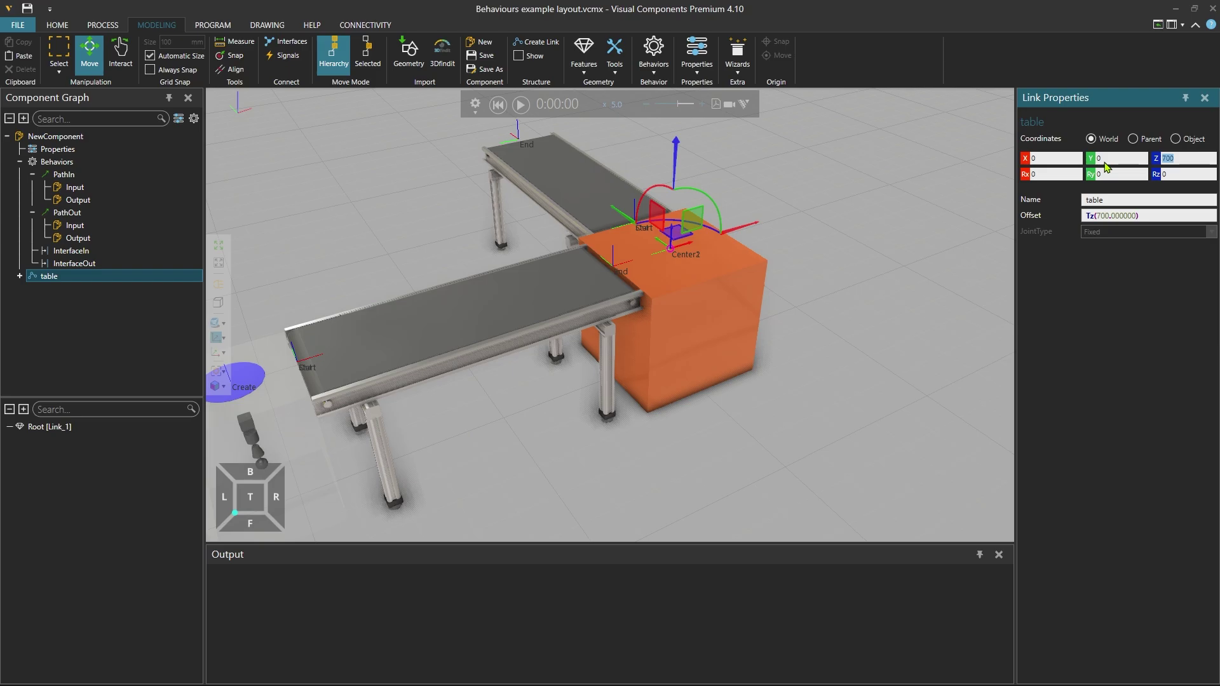
Add a cylinder feature to the table link with a height of 10 mm, a radius of 200 mm and 6 sections
click(584, 64)
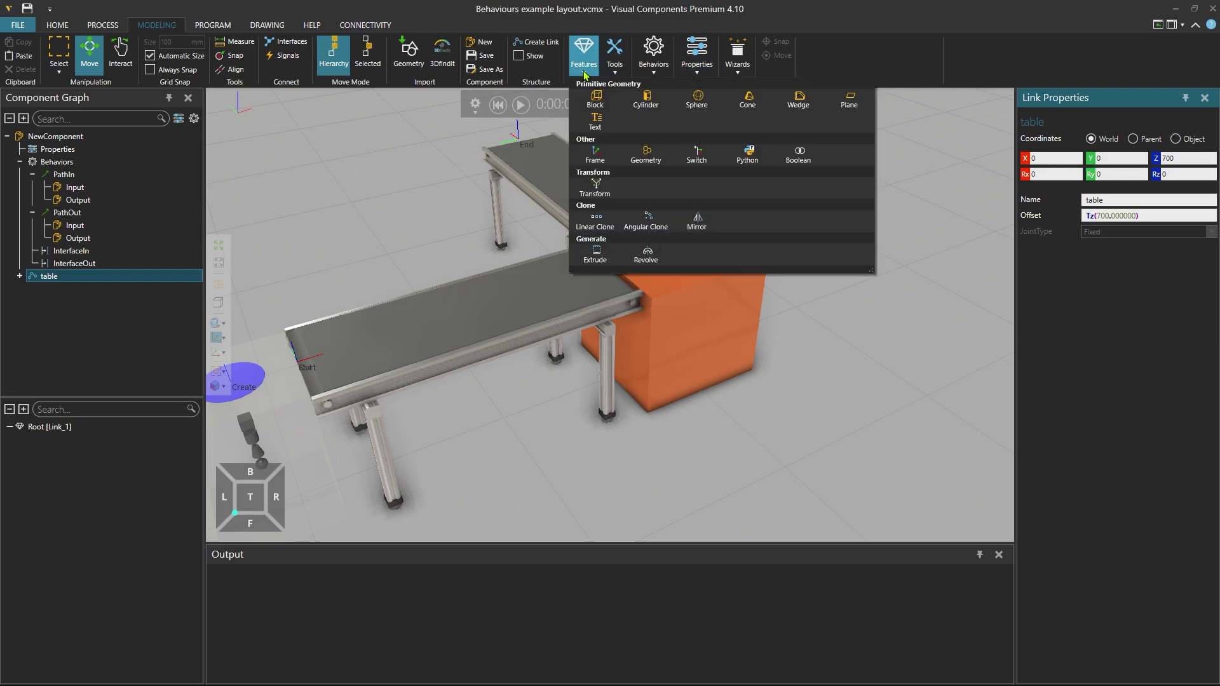
click(646, 99)
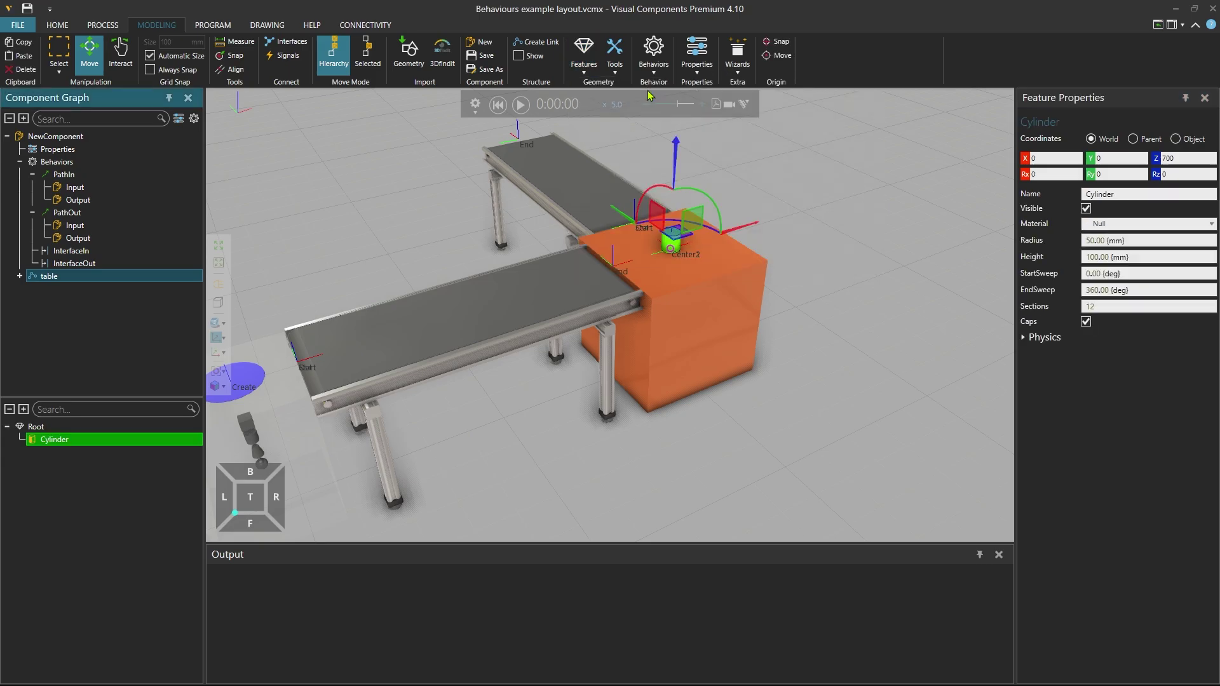
click(1094, 257)
key(BackSpace)
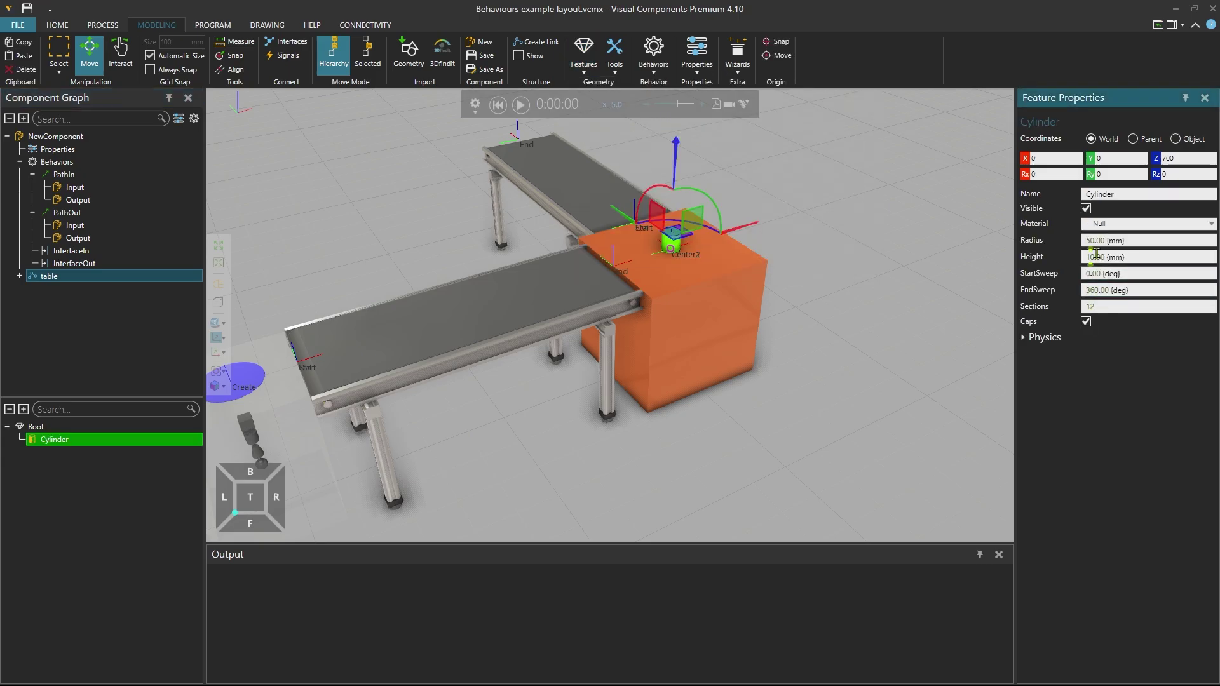
click(1086, 241)
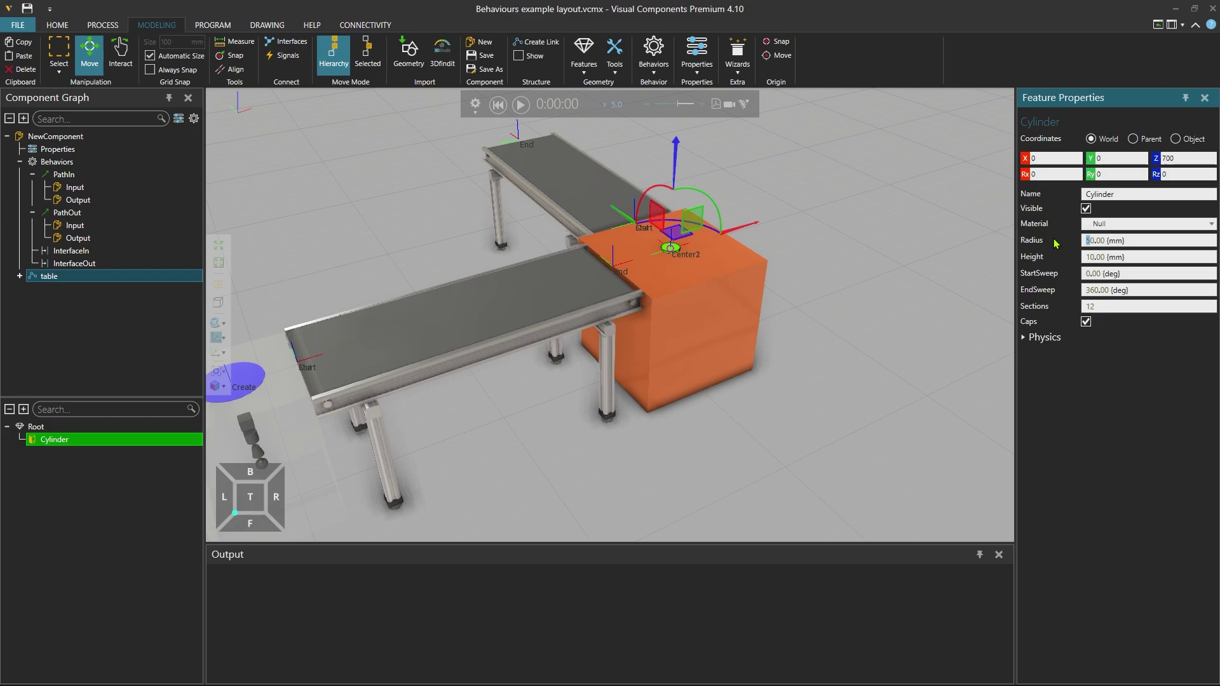
text(200)
double_click(1112, 306)
text(6)
key(Return)
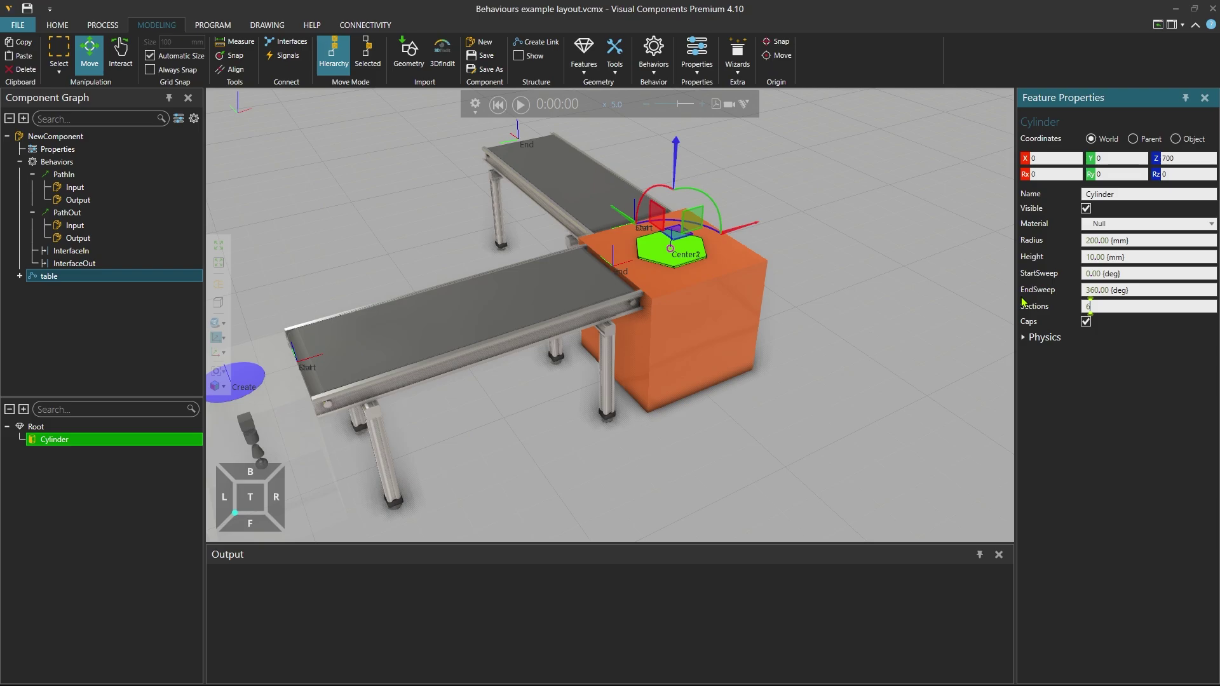
Add a frame feature under the table link's Root and name it process
click(36, 429)
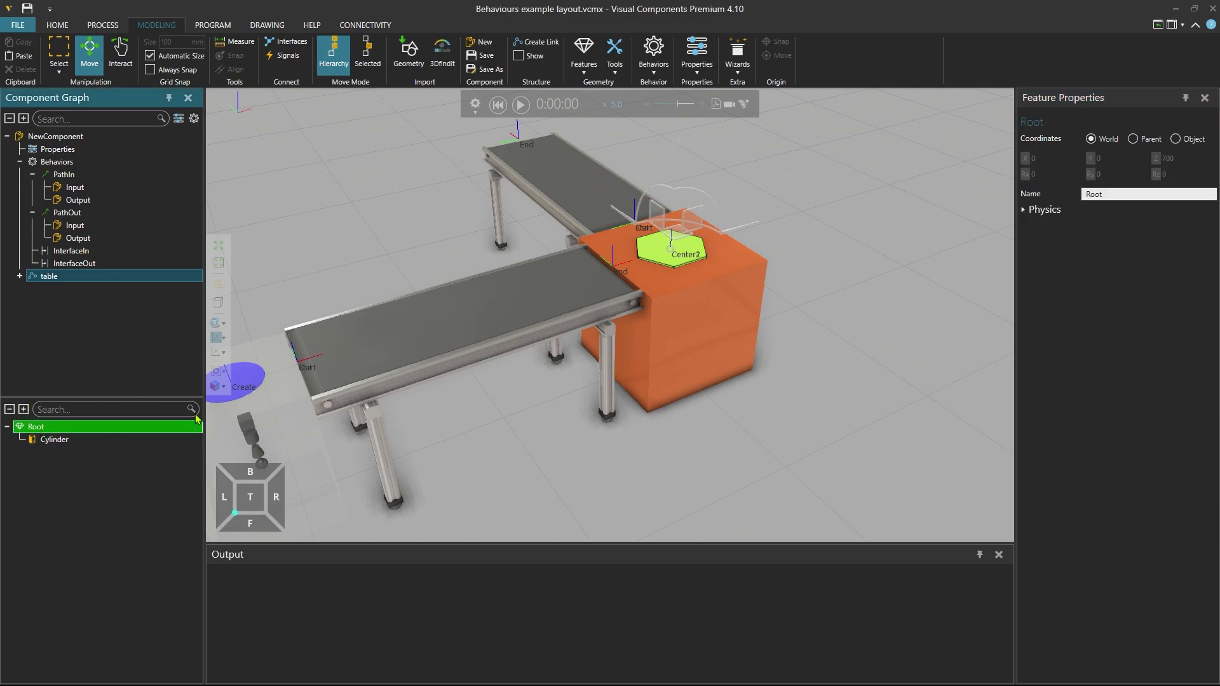
click(580, 73)
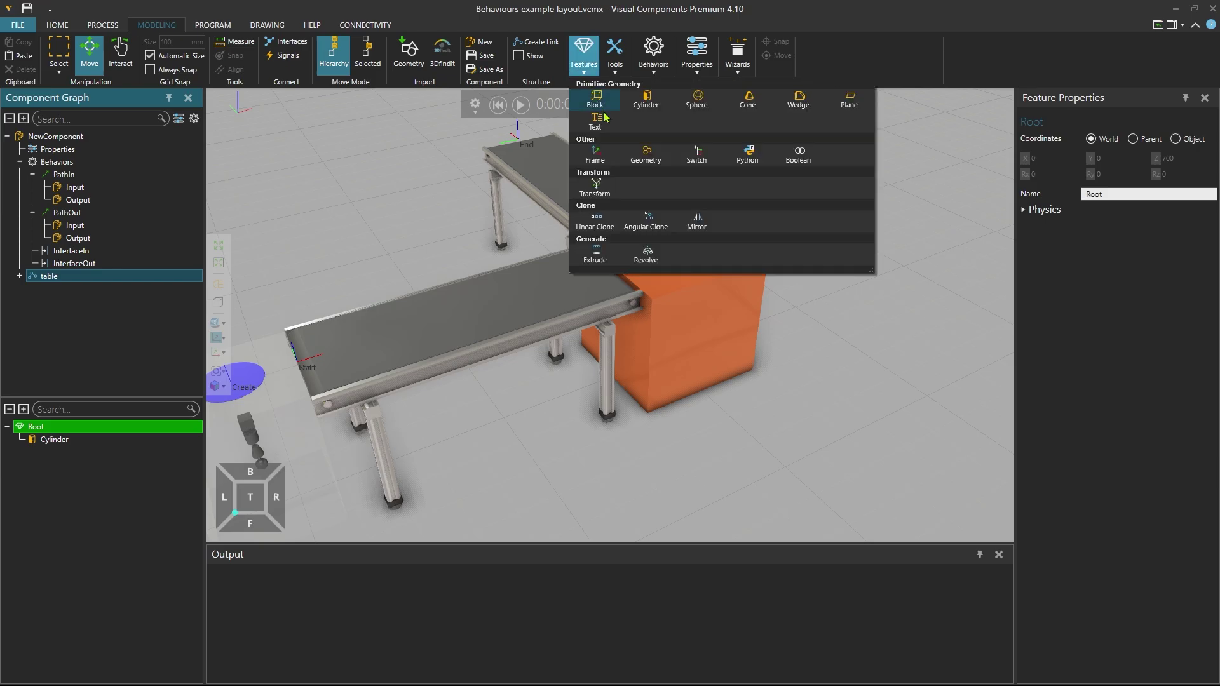
click(595, 154)
double_click(1095, 194)
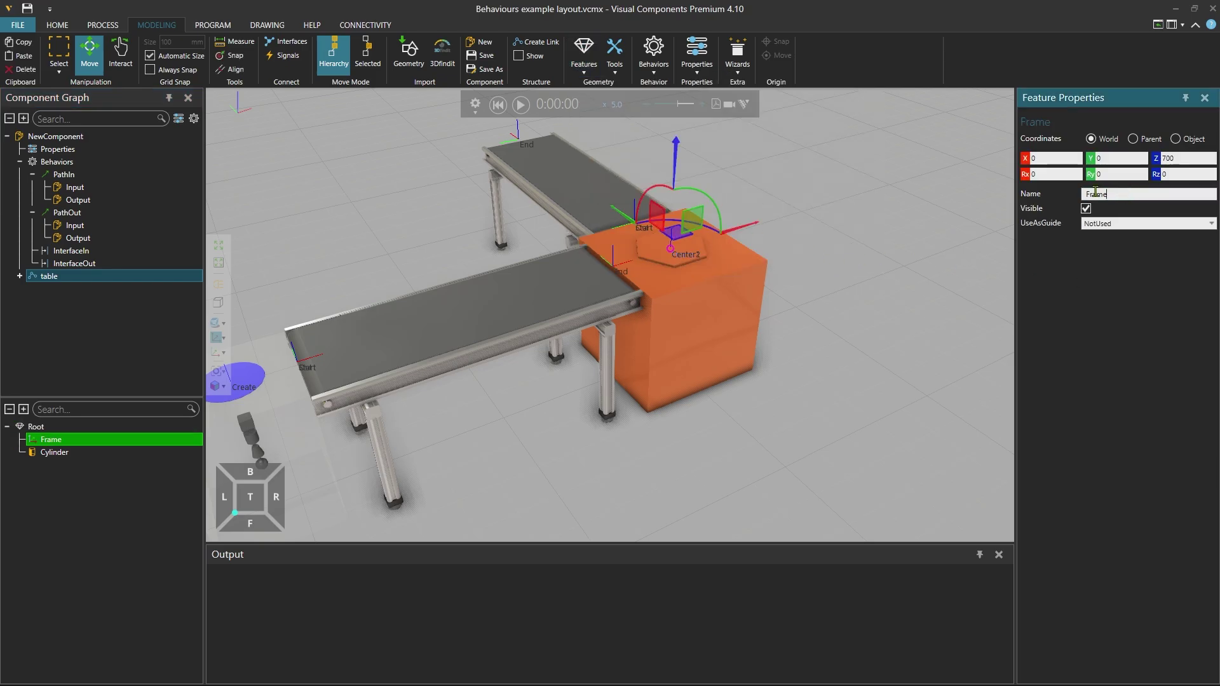
text(process)
key(Return)
Add a Component Container behavior to the table link and connect its Input to the Output port of PathIn
click(659, 72)
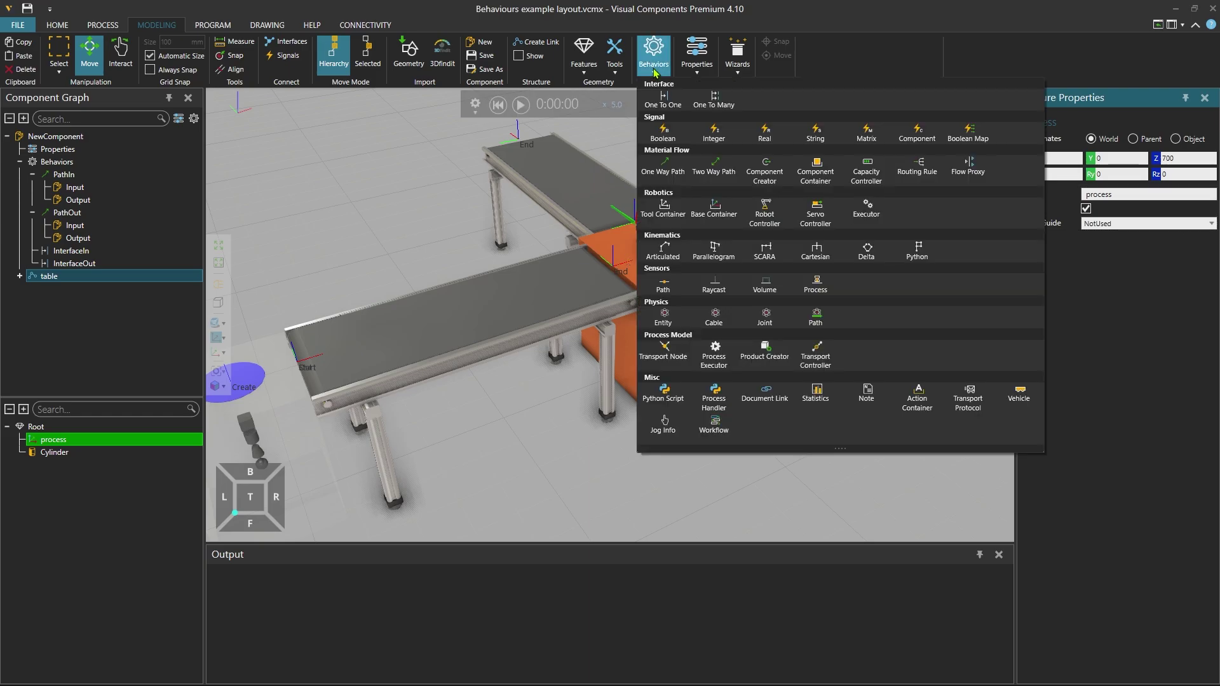
click(822, 176)
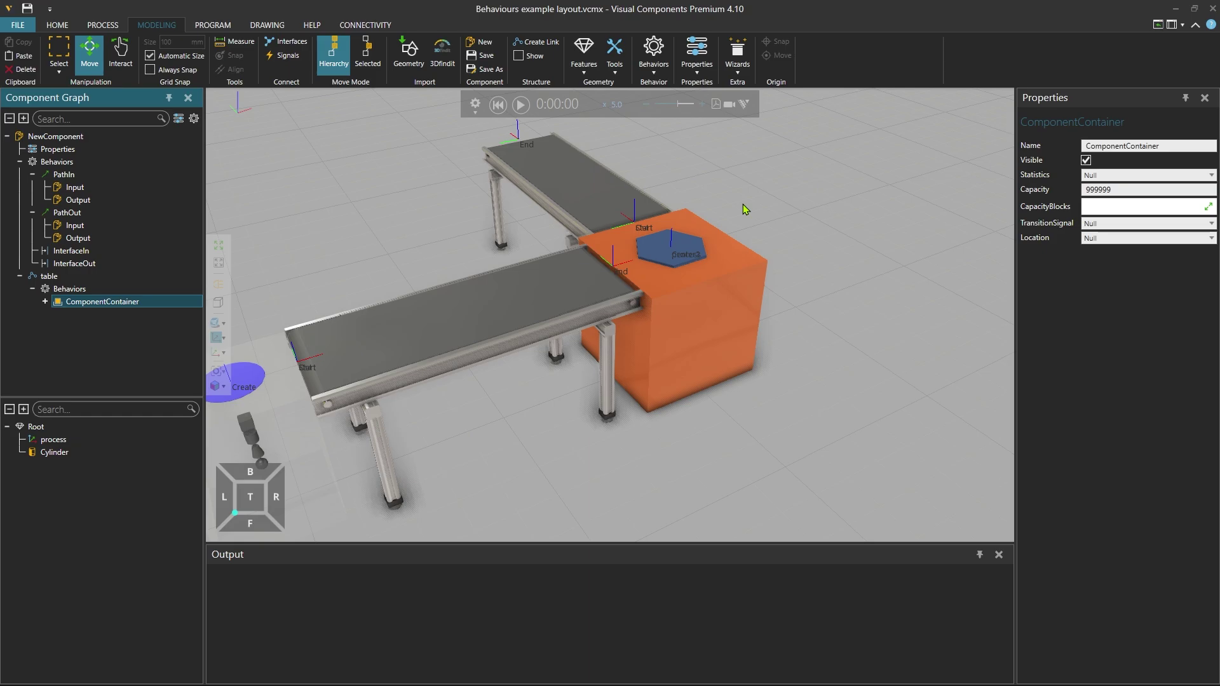
click(46, 302)
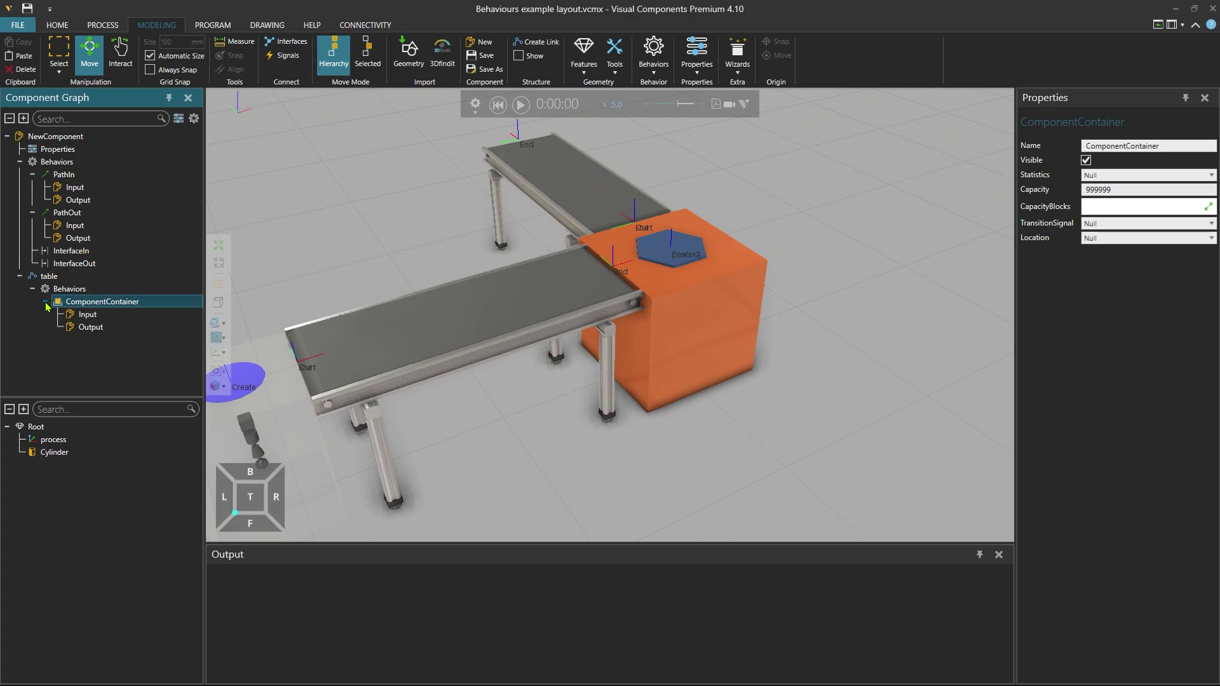
click(95, 315)
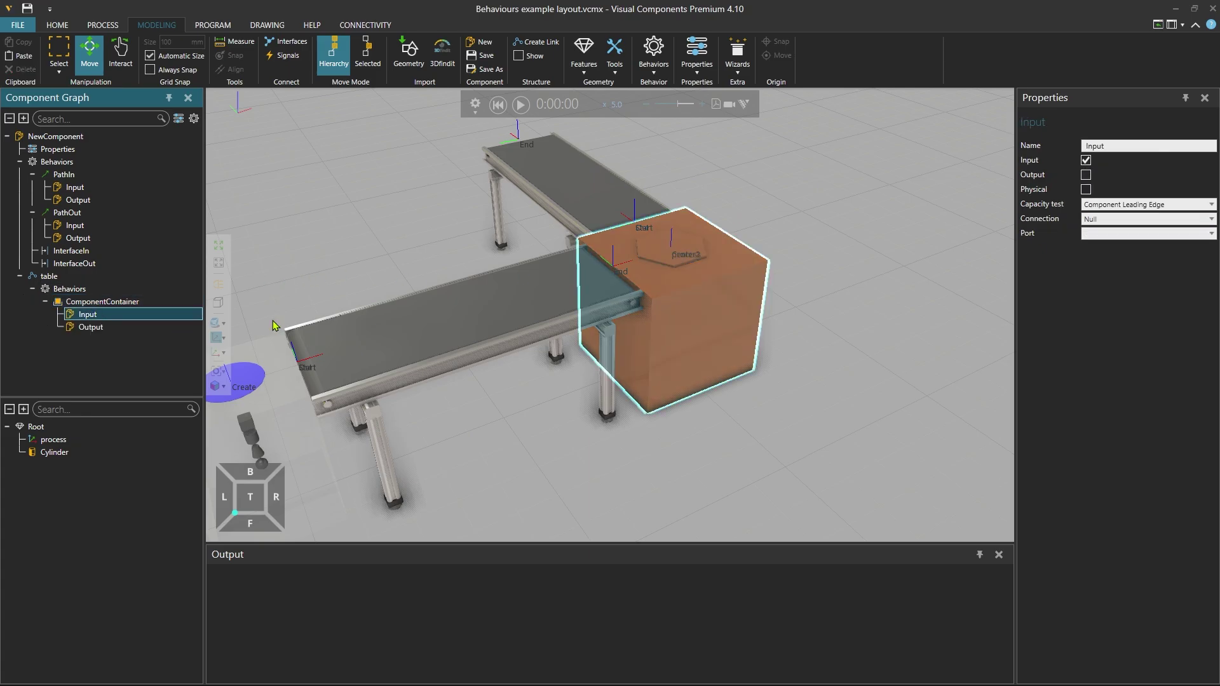
click(1123, 220)
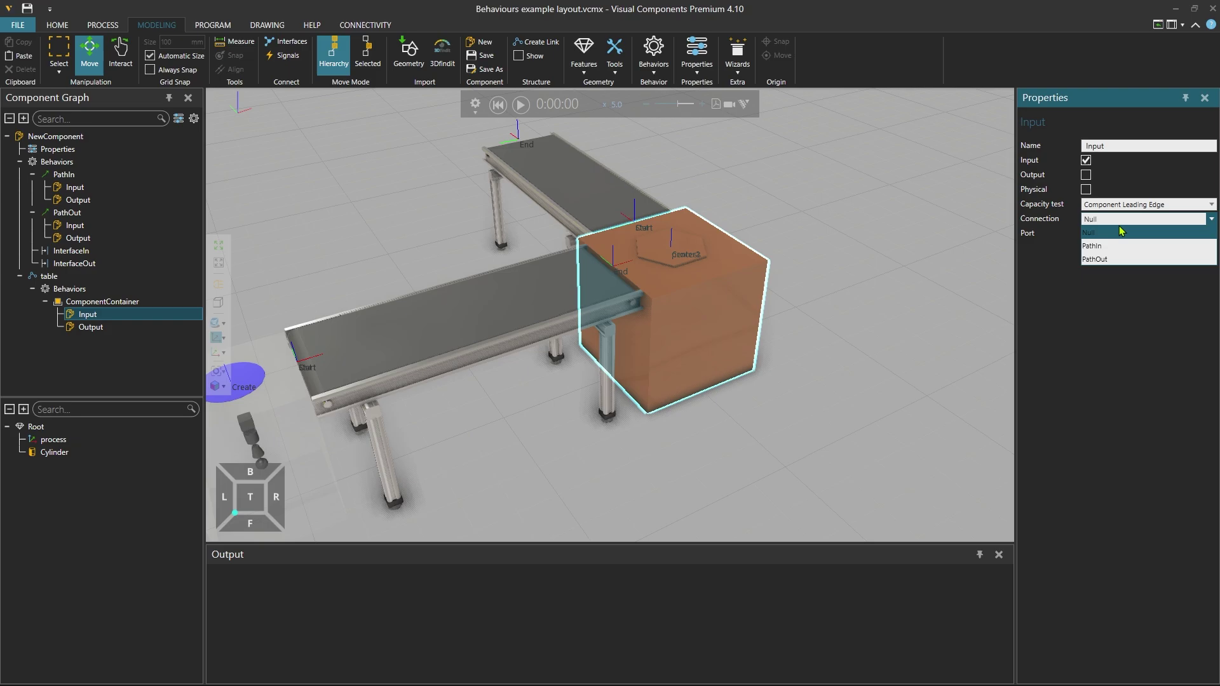
click(1110, 253)
click(1109, 234)
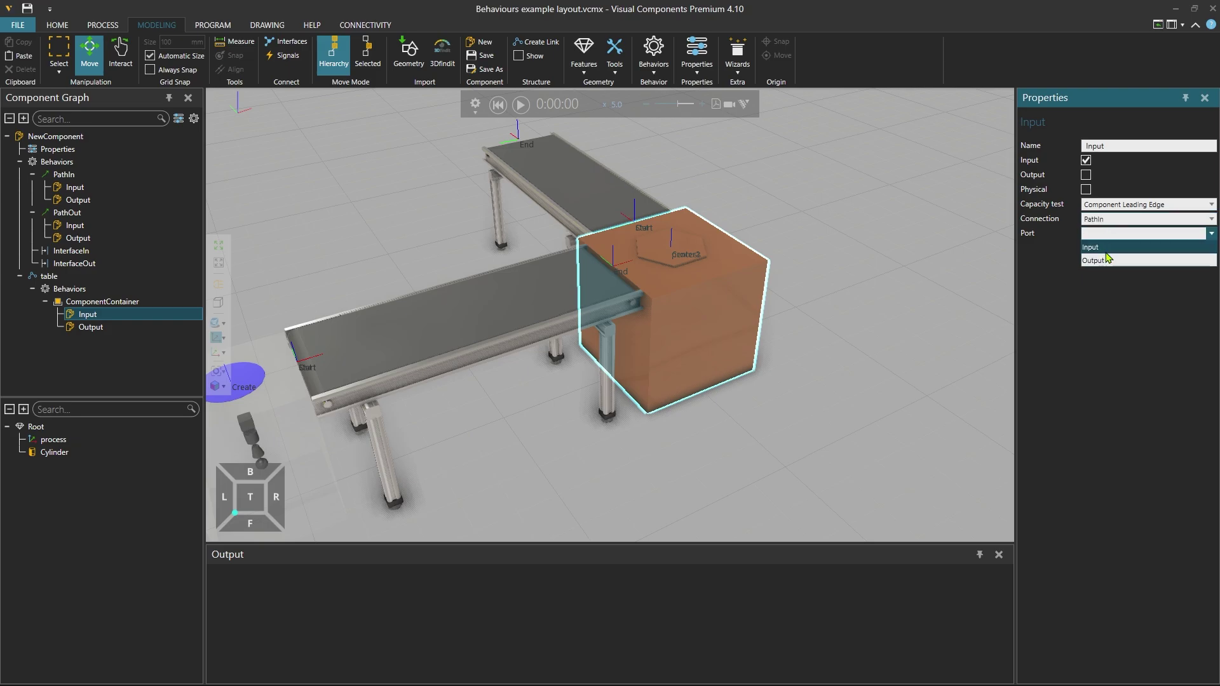
click(1107, 257)
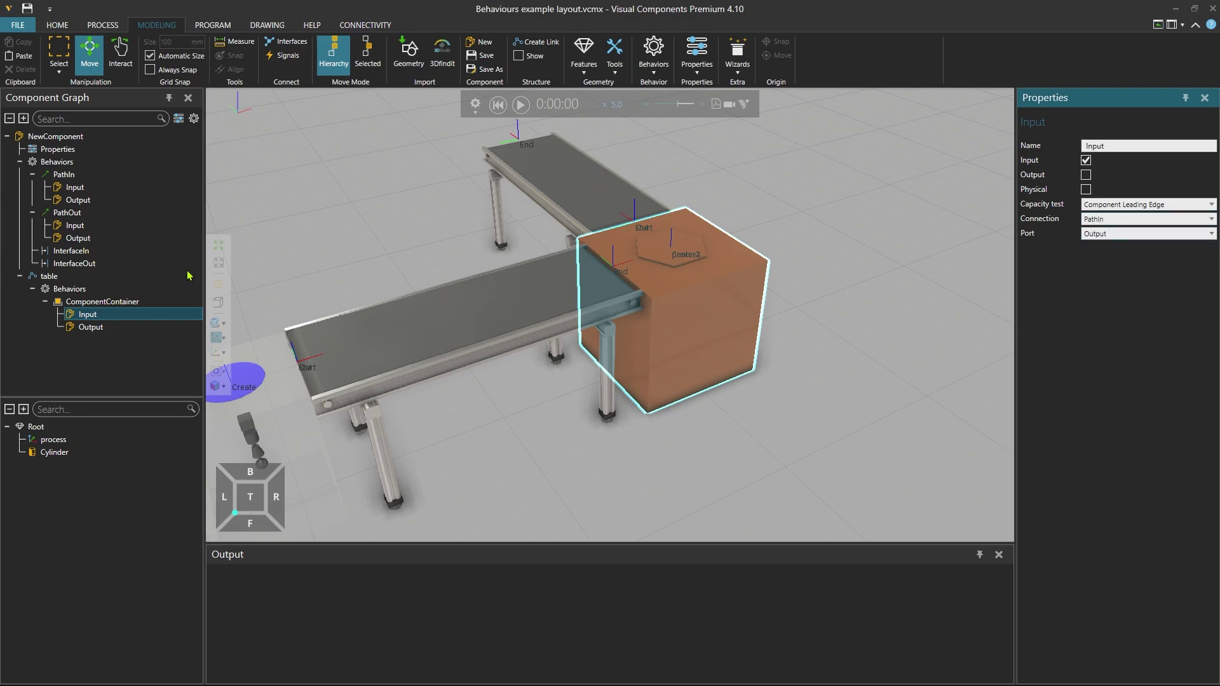
Connect the component container's Output to the Input port of PathOut
click(185, 327)
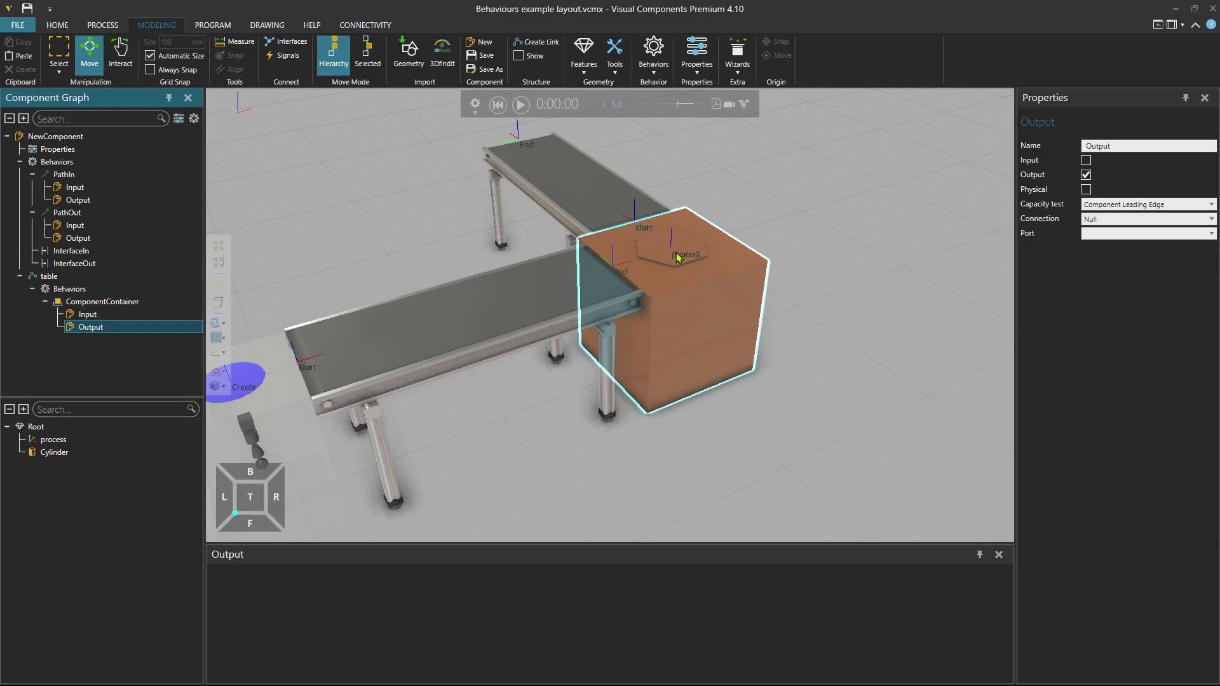
click(1110, 219)
click(1106, 259)
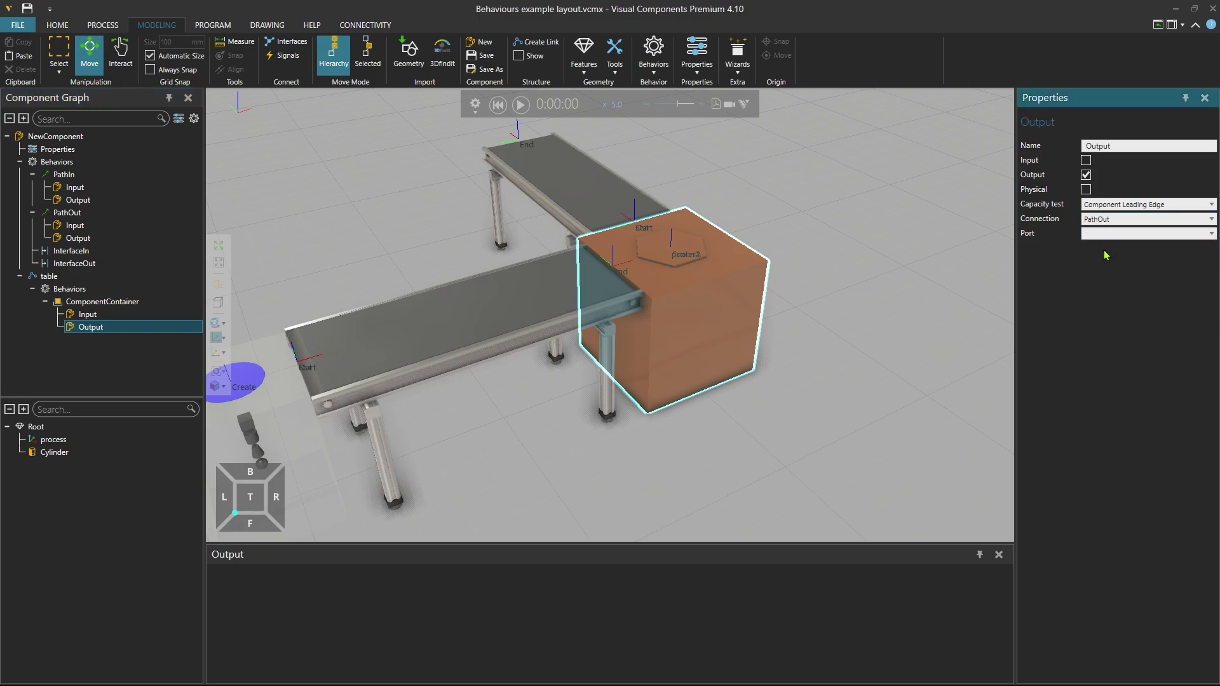
click(1106, 234)
click(1106, 247)
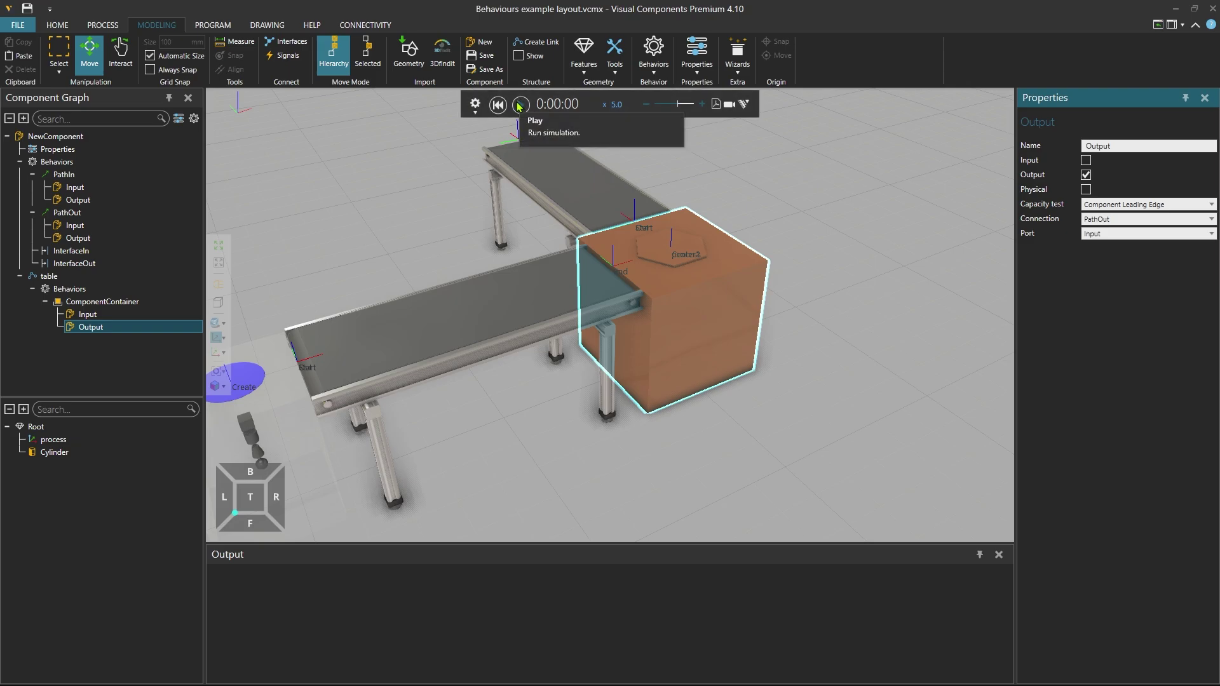
Run the simulation to check how boxes pass through the table's container, and reset it
click(519, 105)
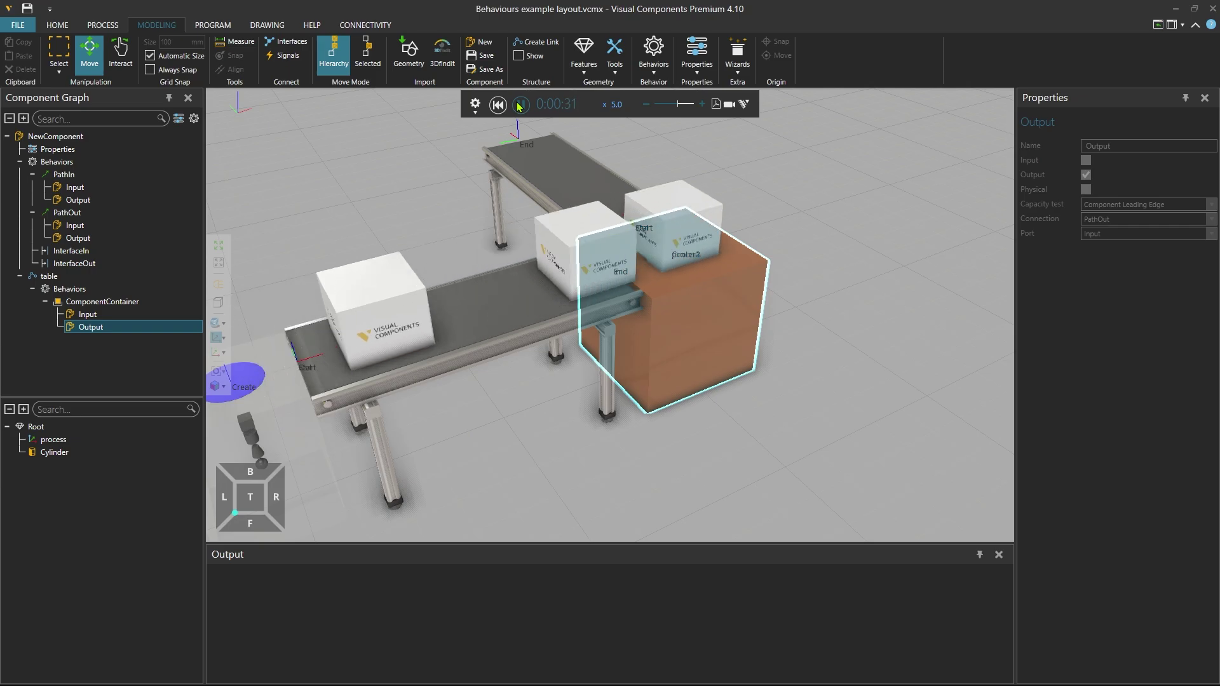
click(520, 105)
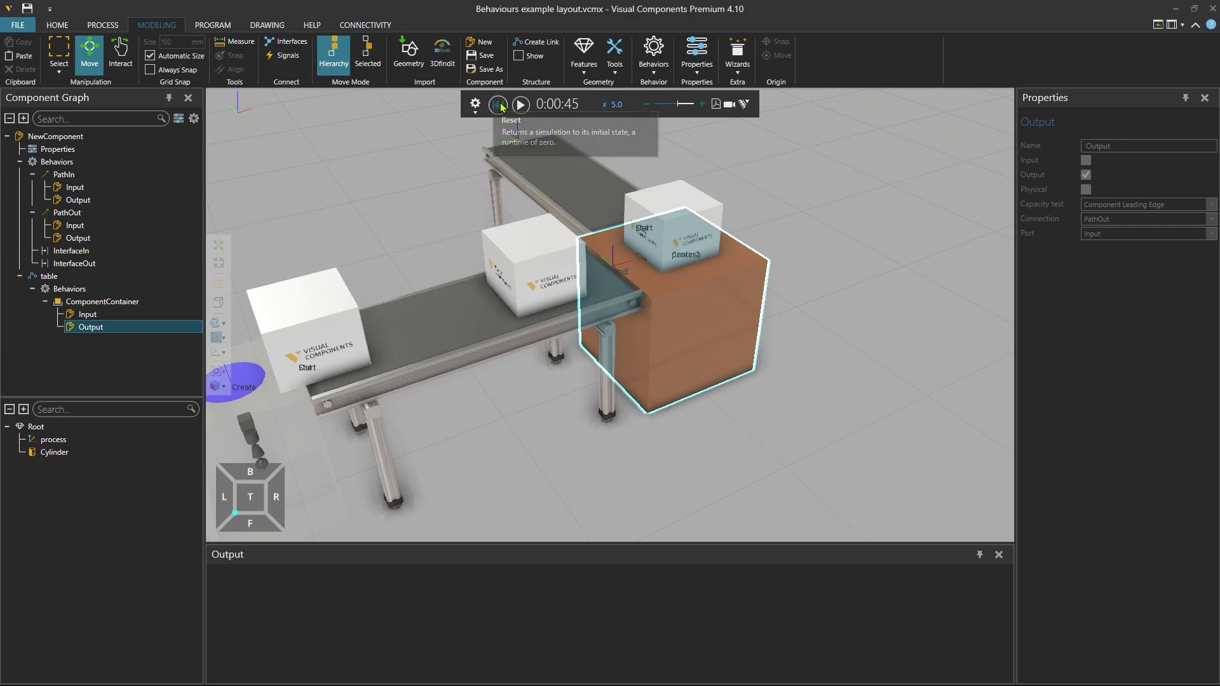
click(498, 106)
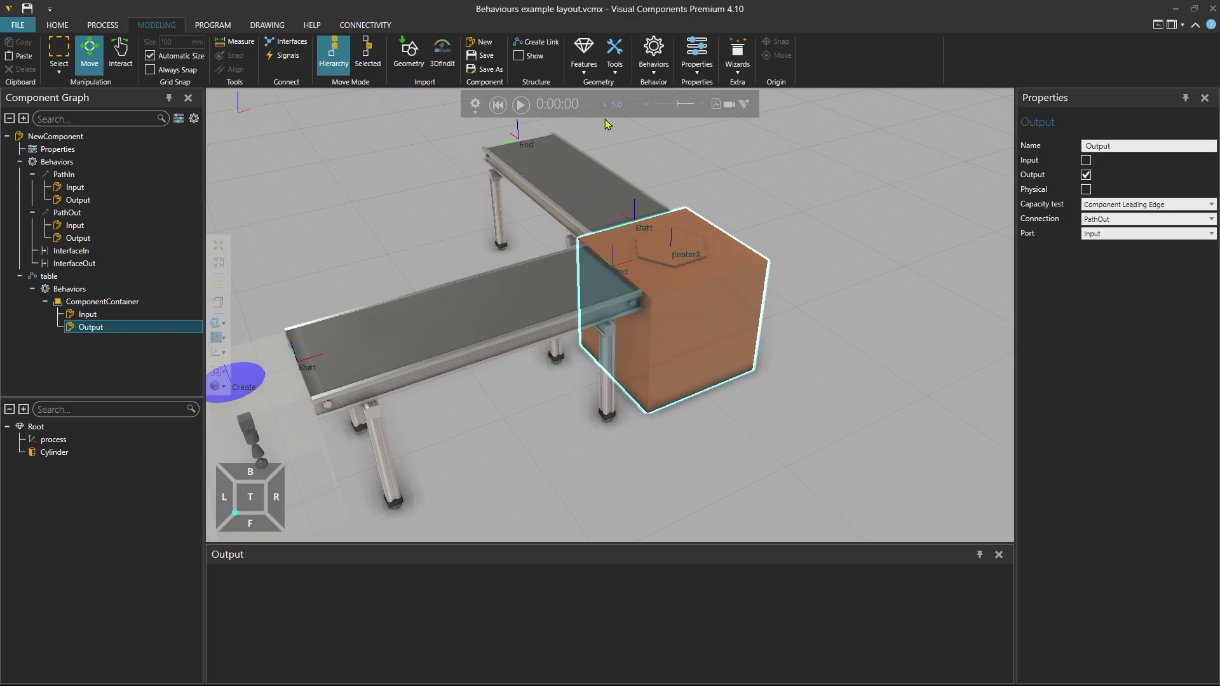
Add a Transport Node behavior and a Process Executor behavior to the table link
click(661, 73)
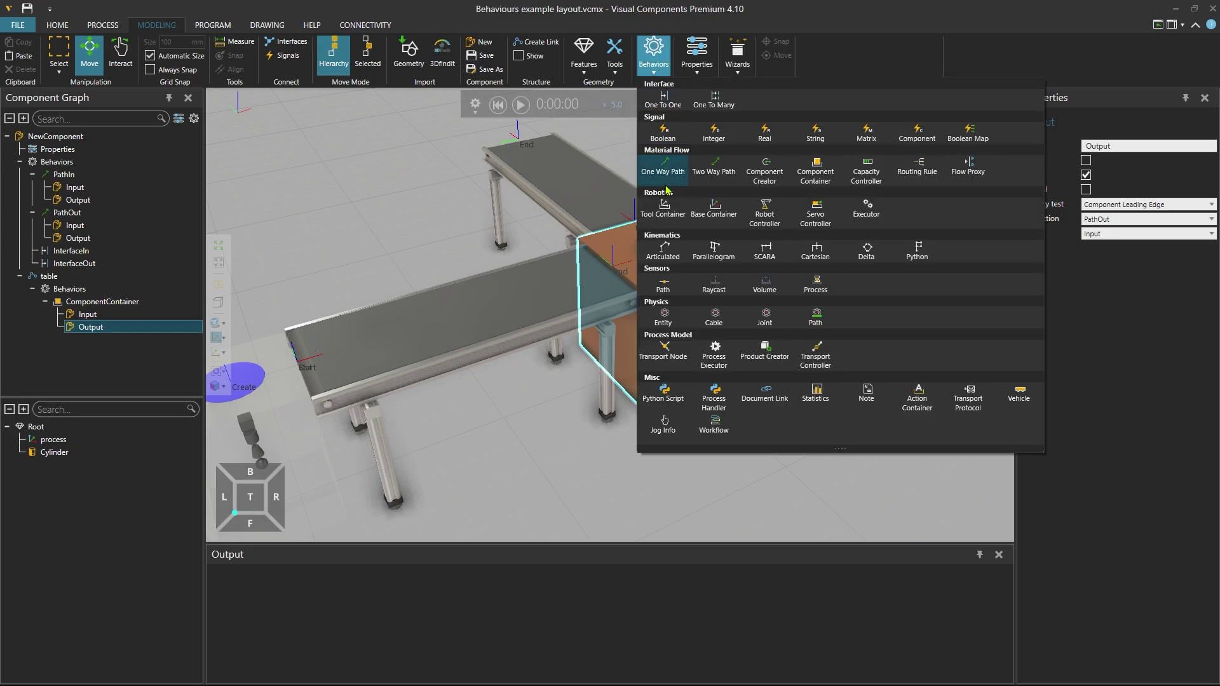
click(673, 356)
click(654, 63)
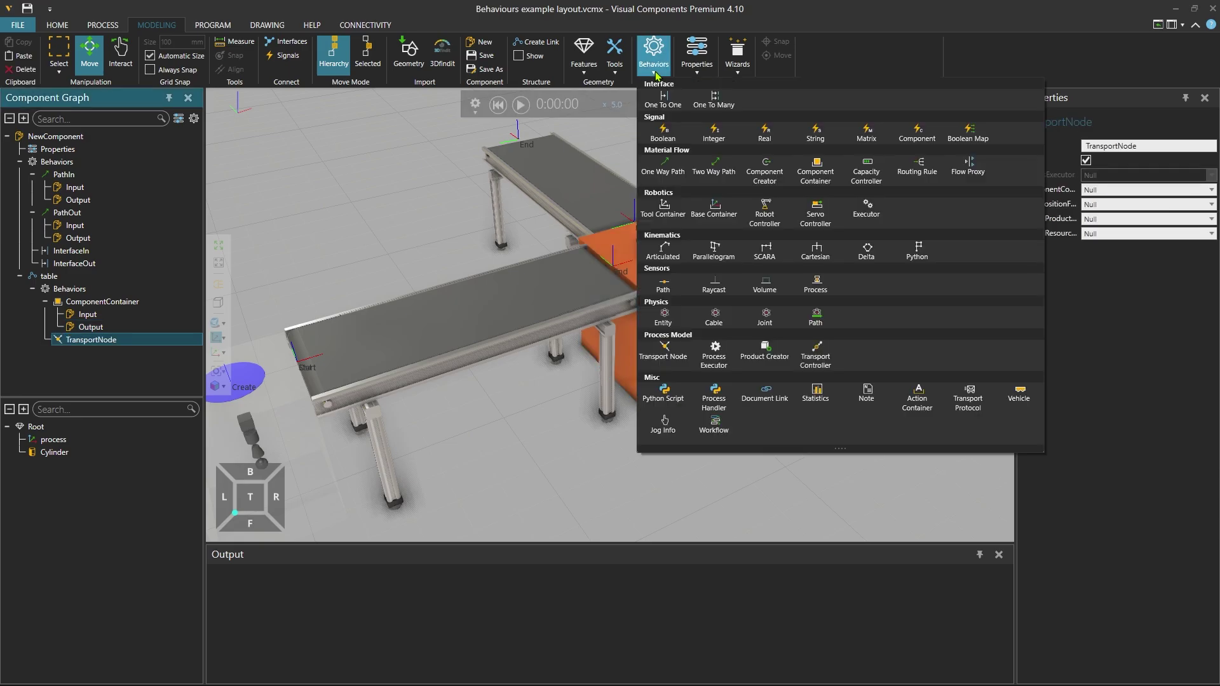
click(723, 354)
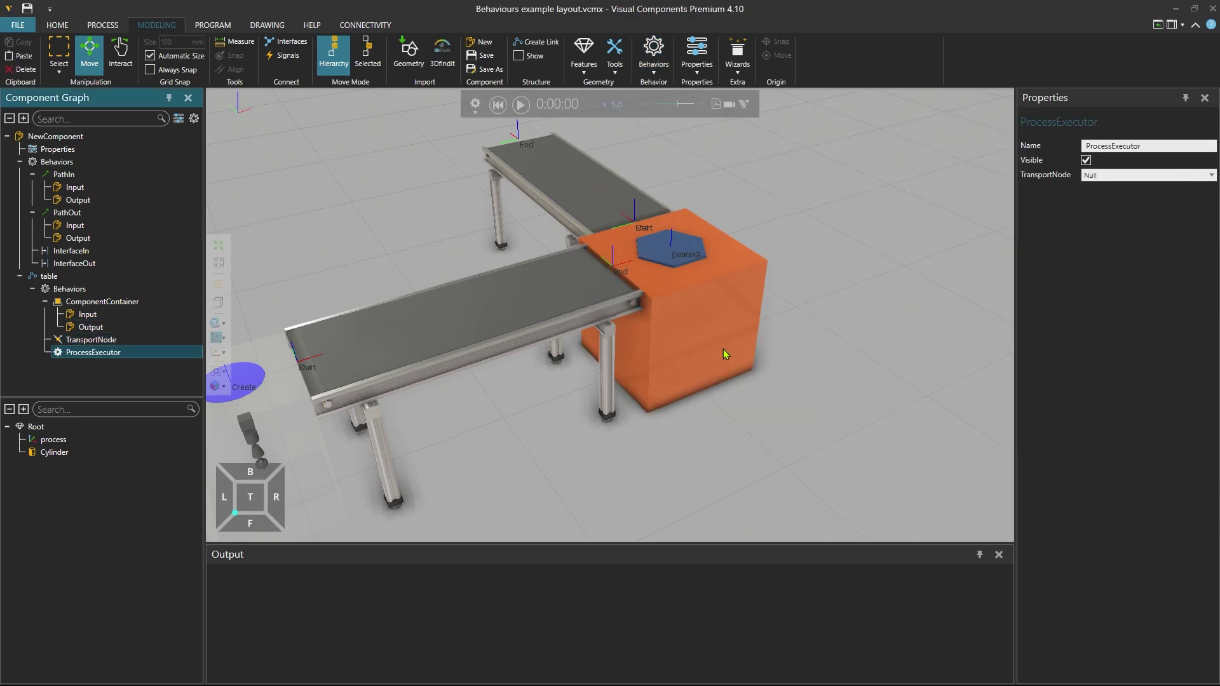
Set the transport node's visual, default product and default resource position frames to process, and its container to ComponentContainer
click(86, 342)
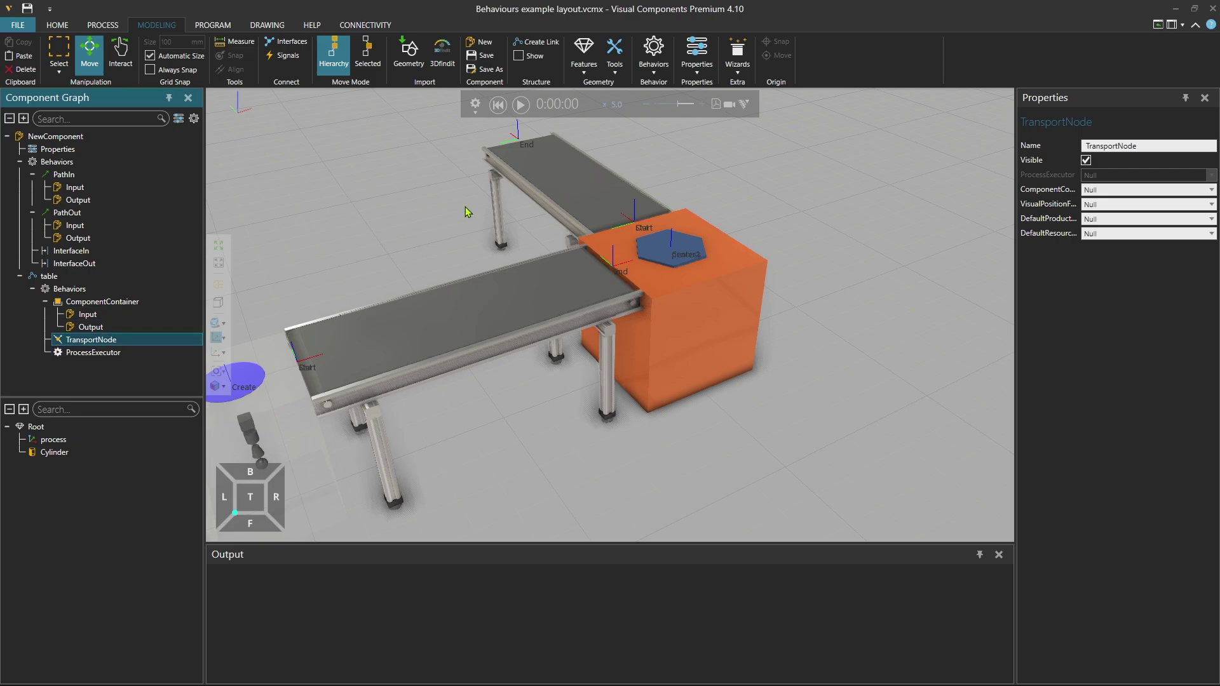
click(654, 67)
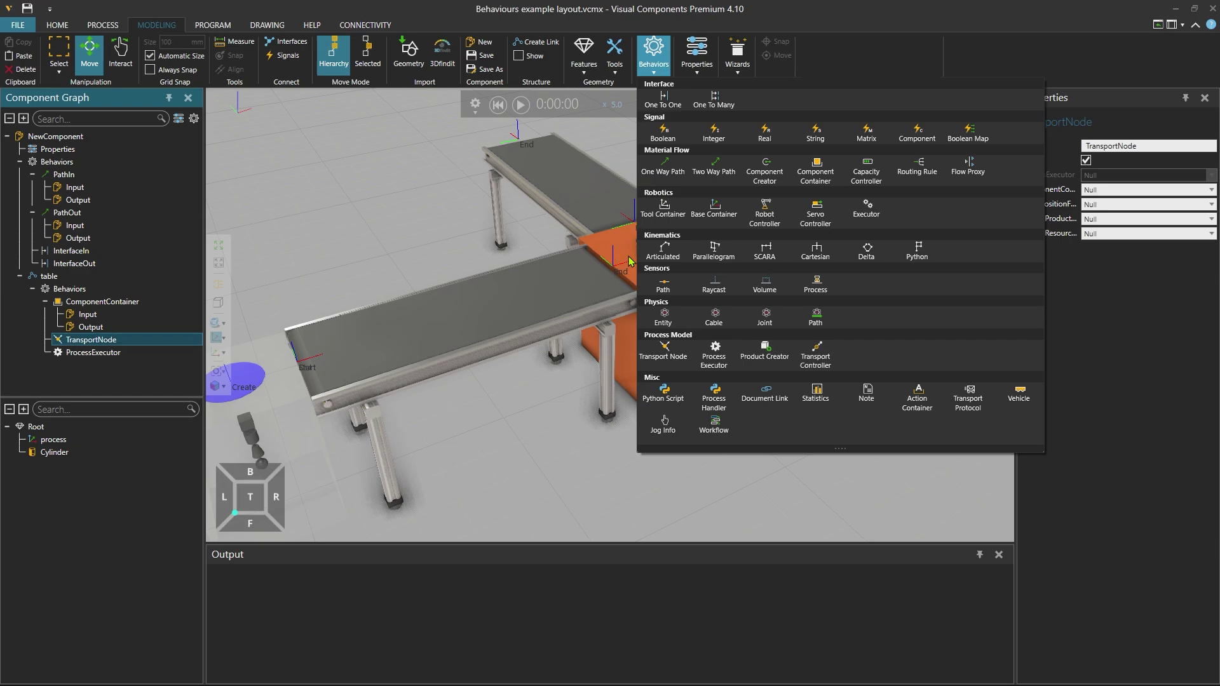
click(108, 342)
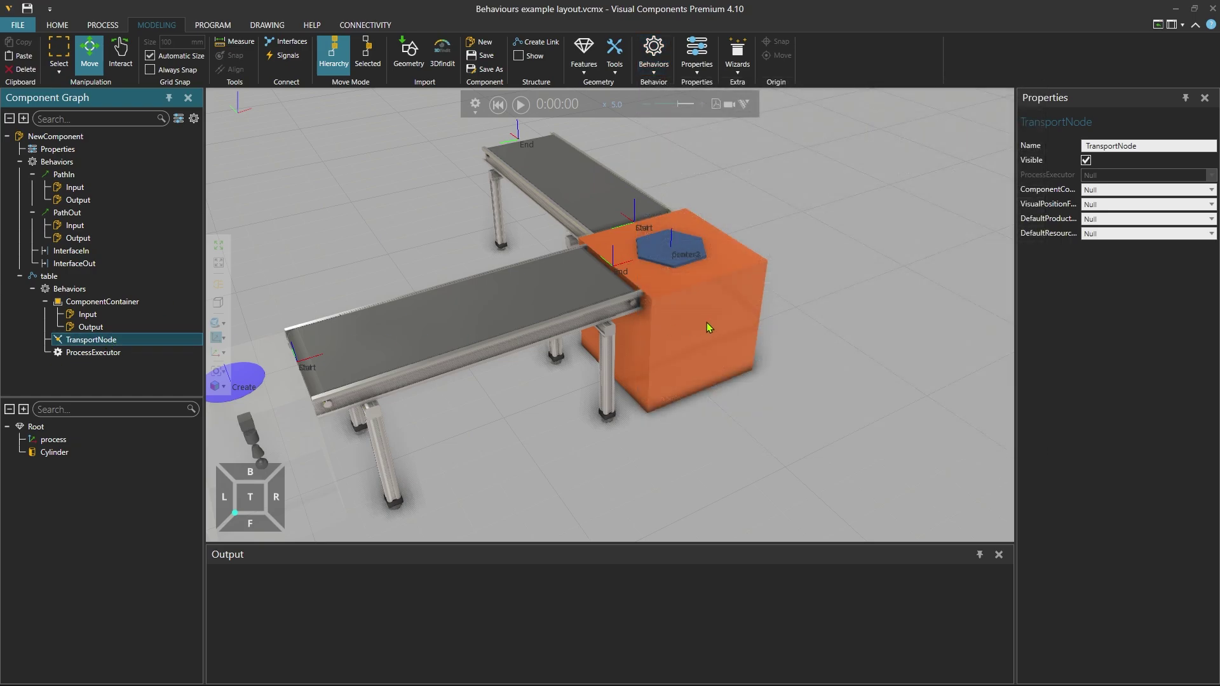
click(1104, 205)
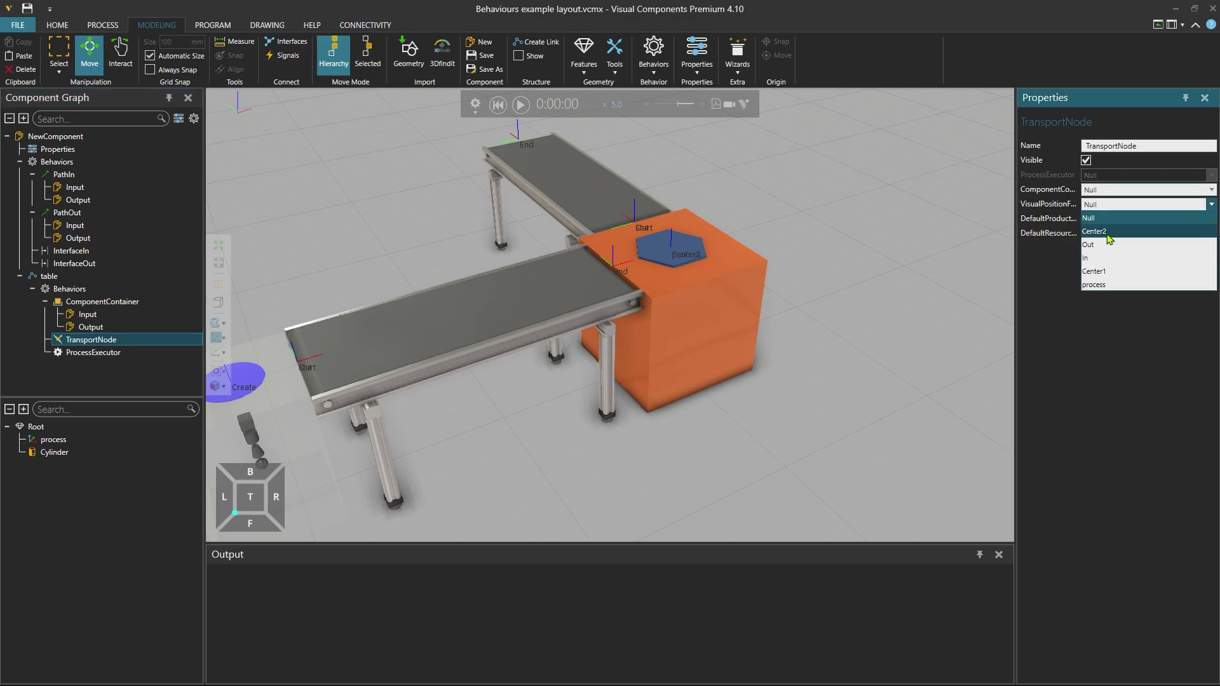
click(1105, 285)
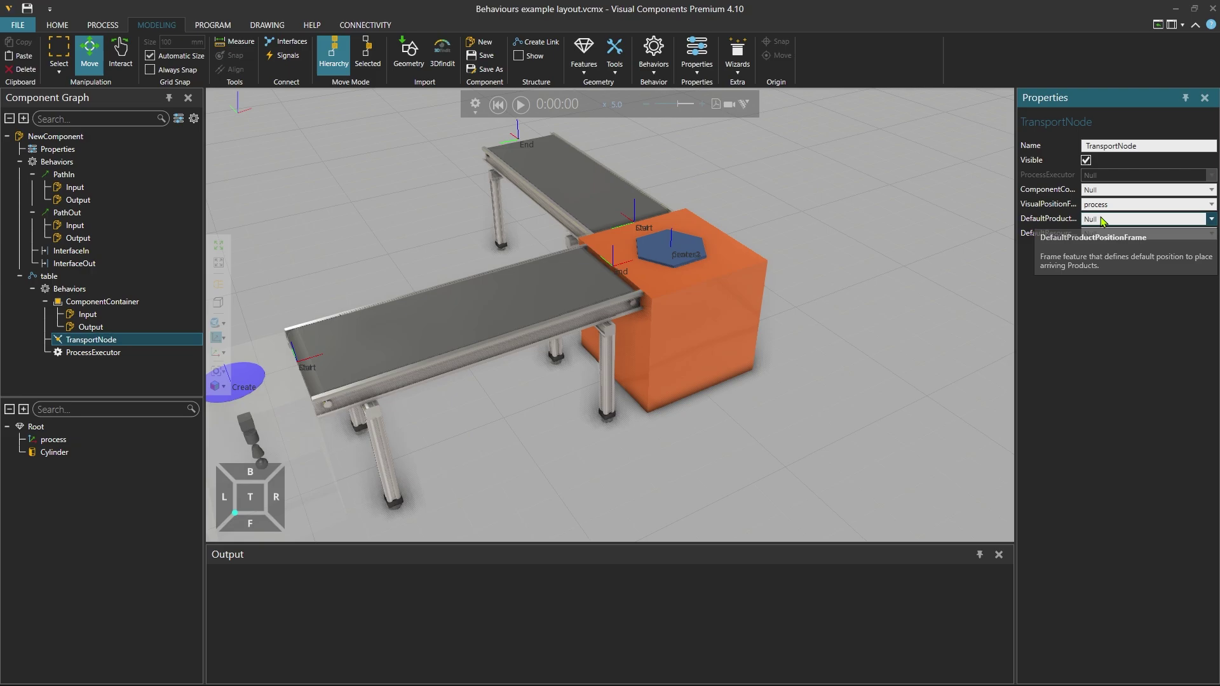
click(1102, 220)
click(1094, 299)
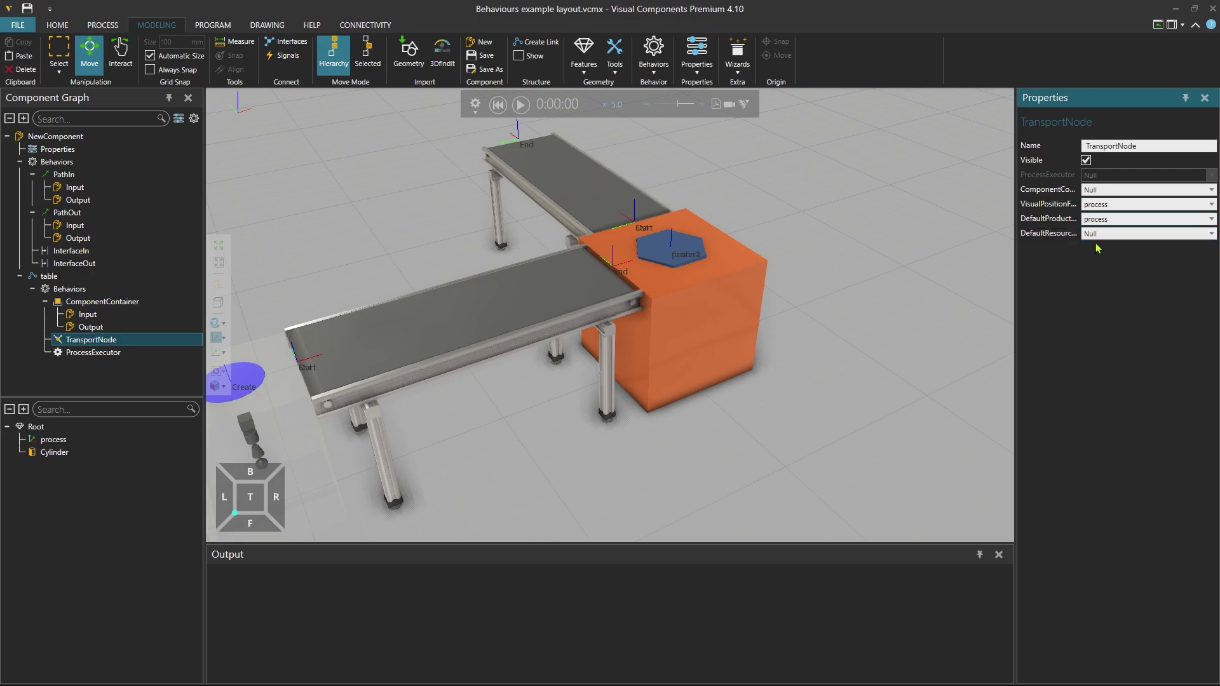
click(1099, 233)
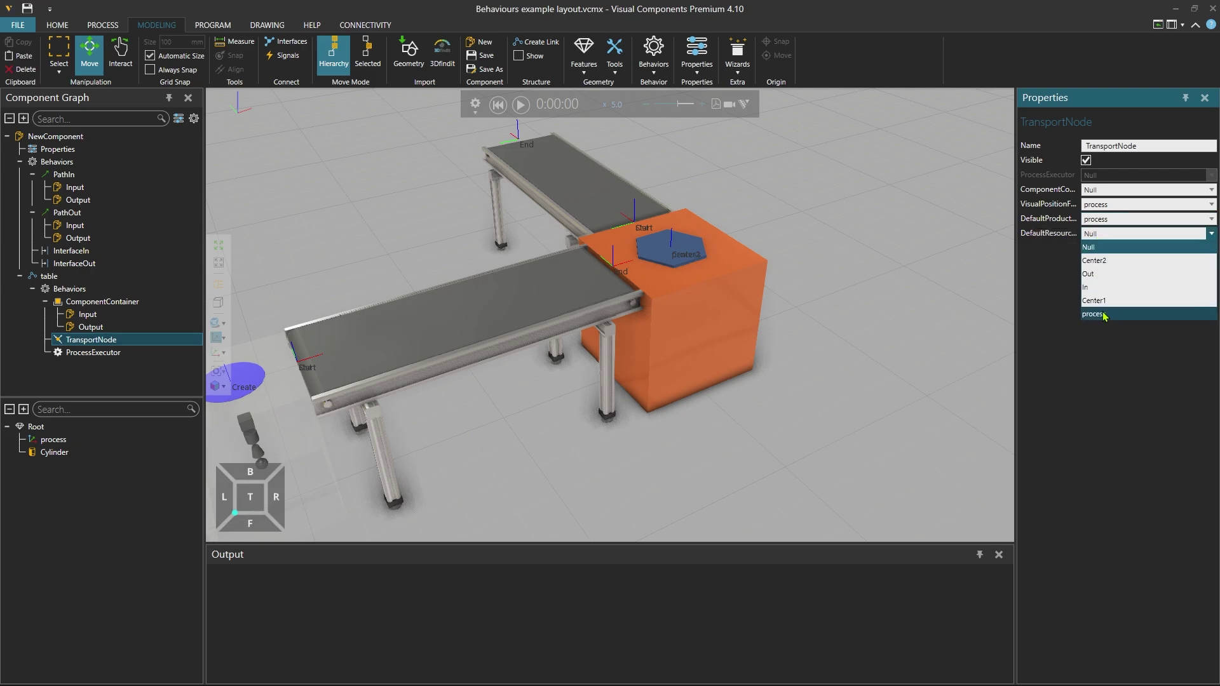
click(1104, 316)
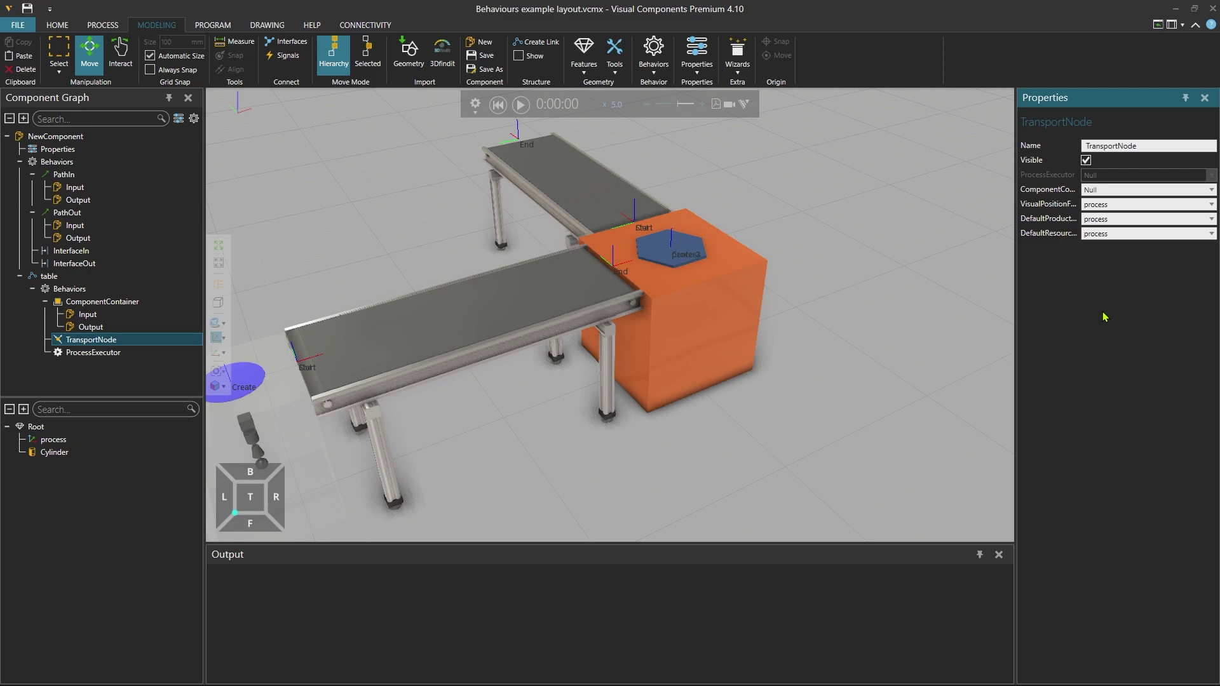
click(1109, 190)
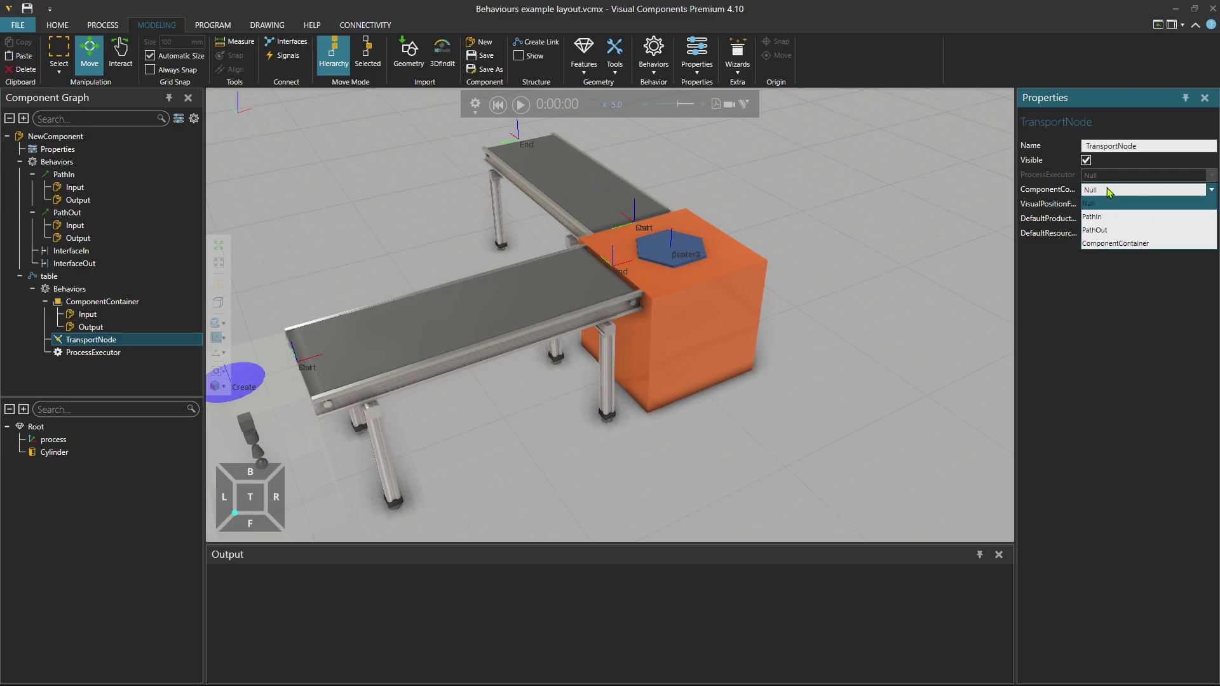
click(1111, 244)
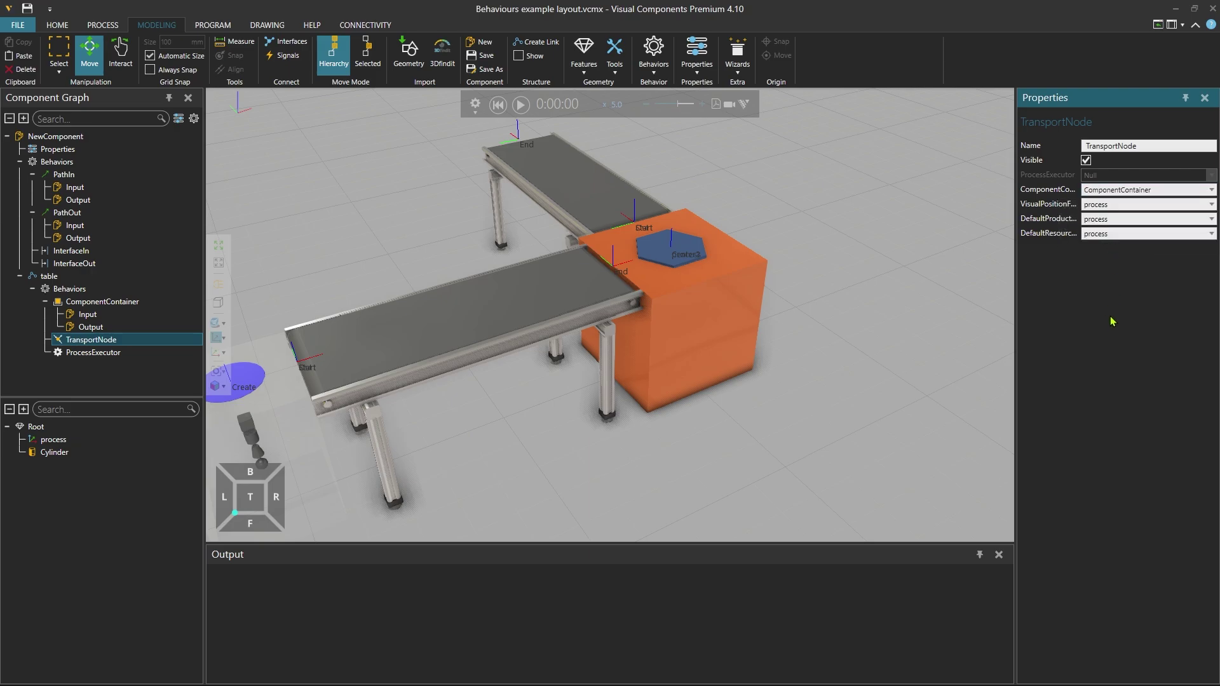
Set the process executor's transport node to TransportNode
click(93, 353)
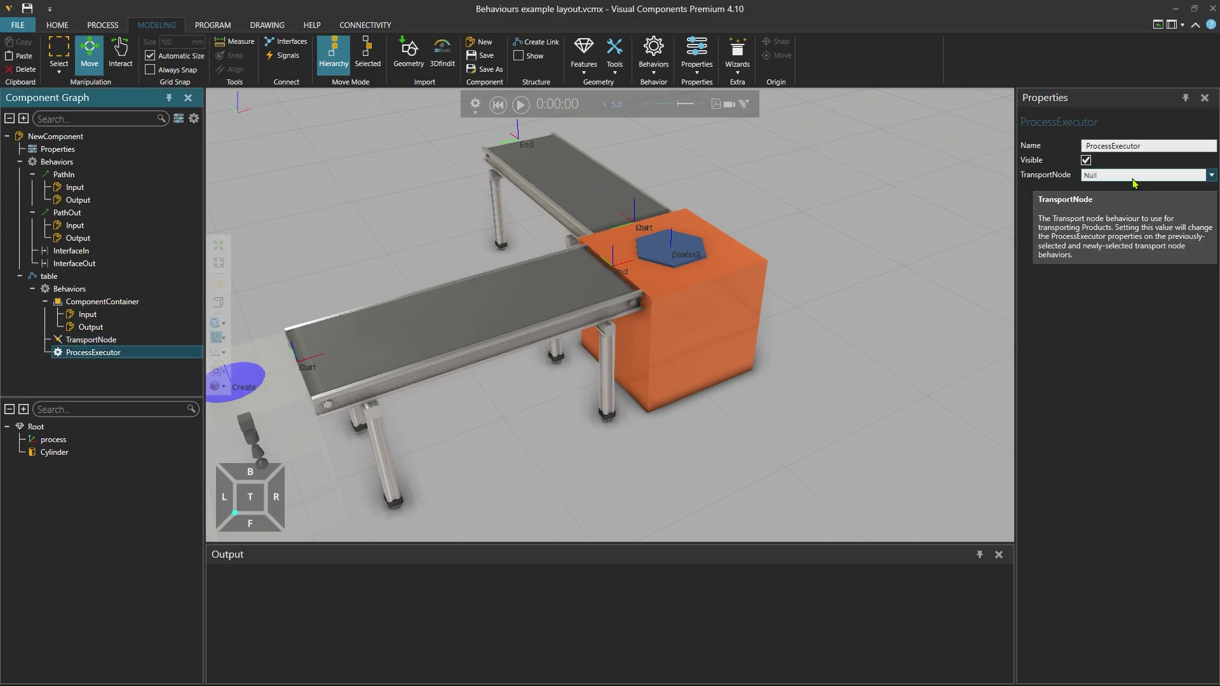
click(1134, 176)
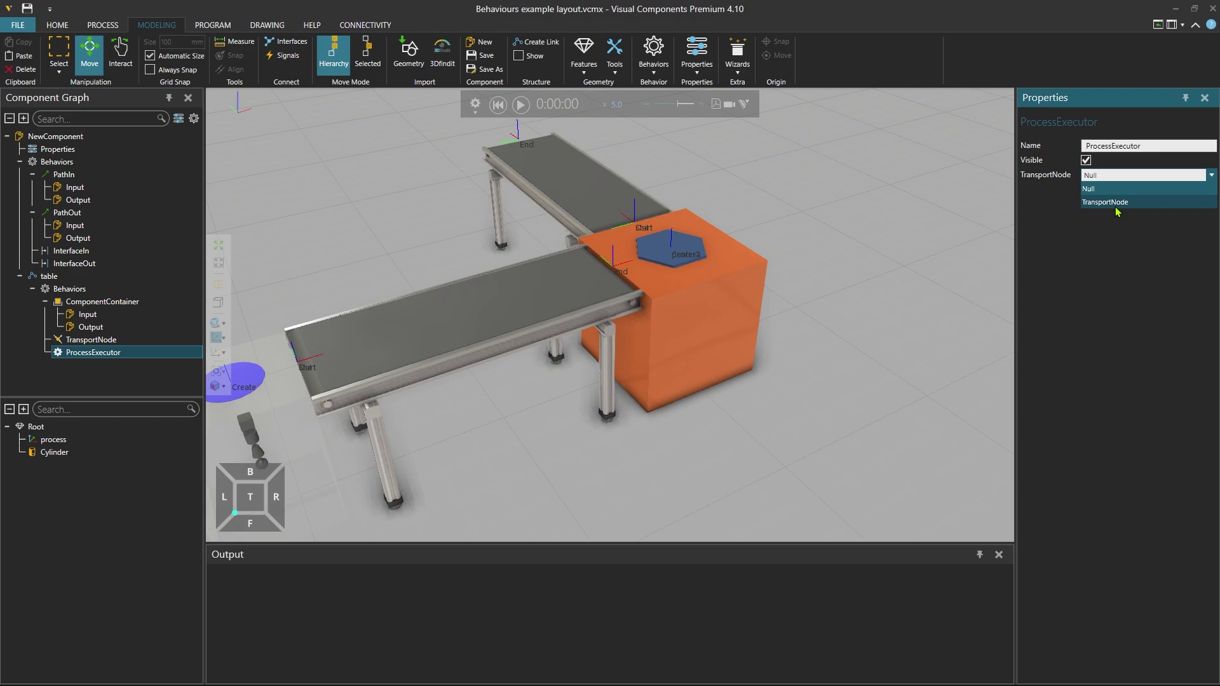
click(1116, 206)
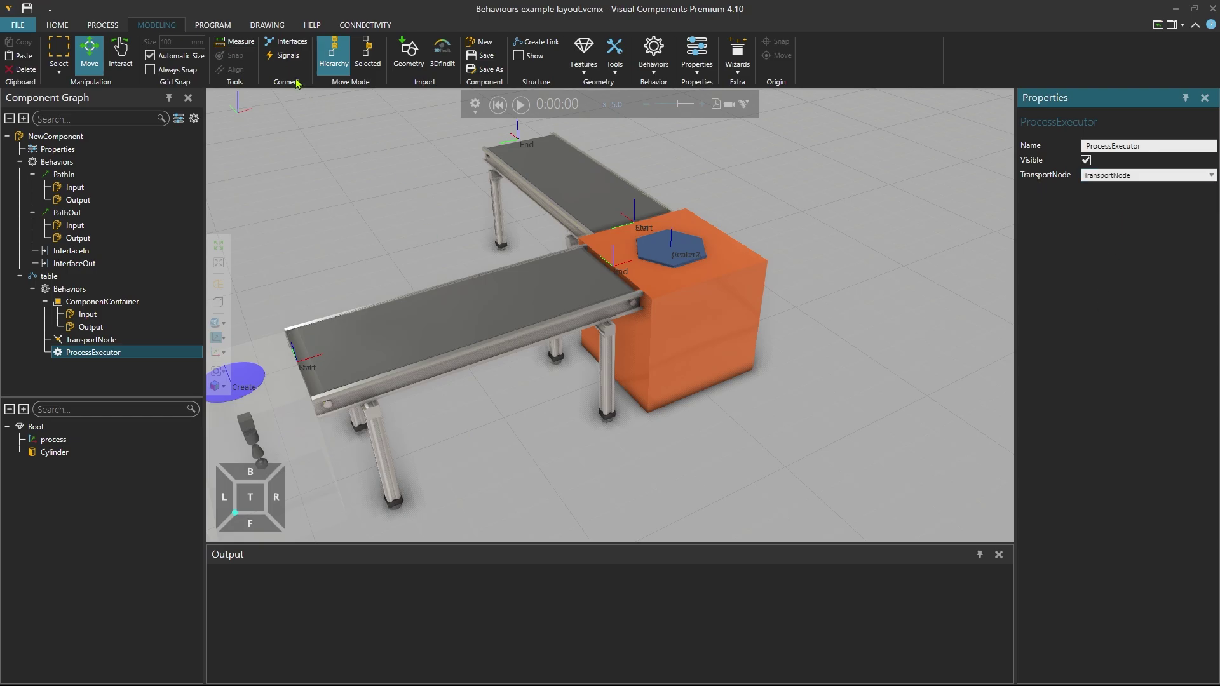
Create a process routine in the block's process executor with Transport In, Delay and Transport Out statements
click(100, 25)
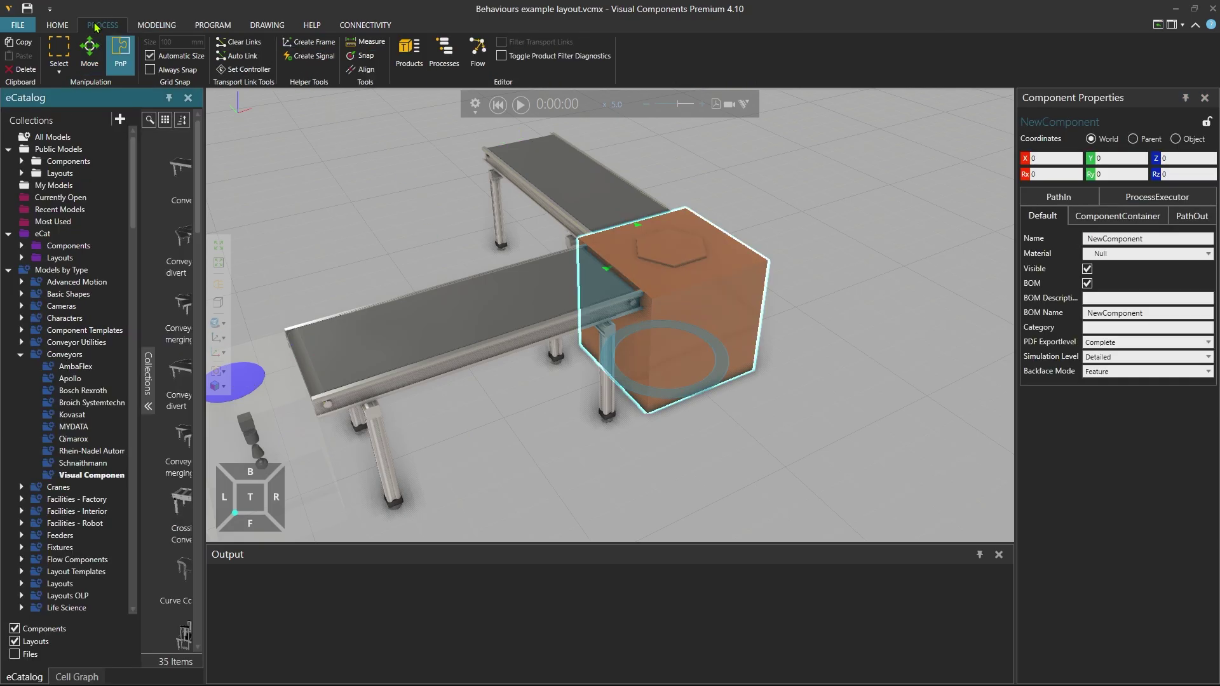
click(452, 55)
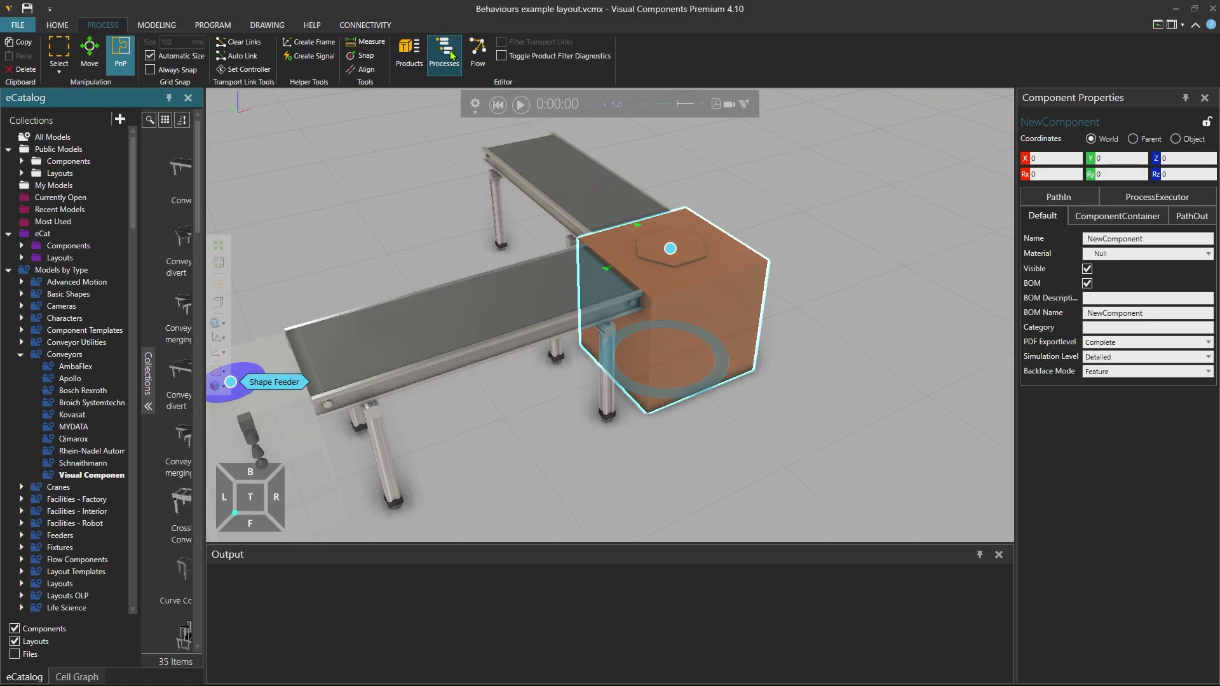
double_click(674, 251)
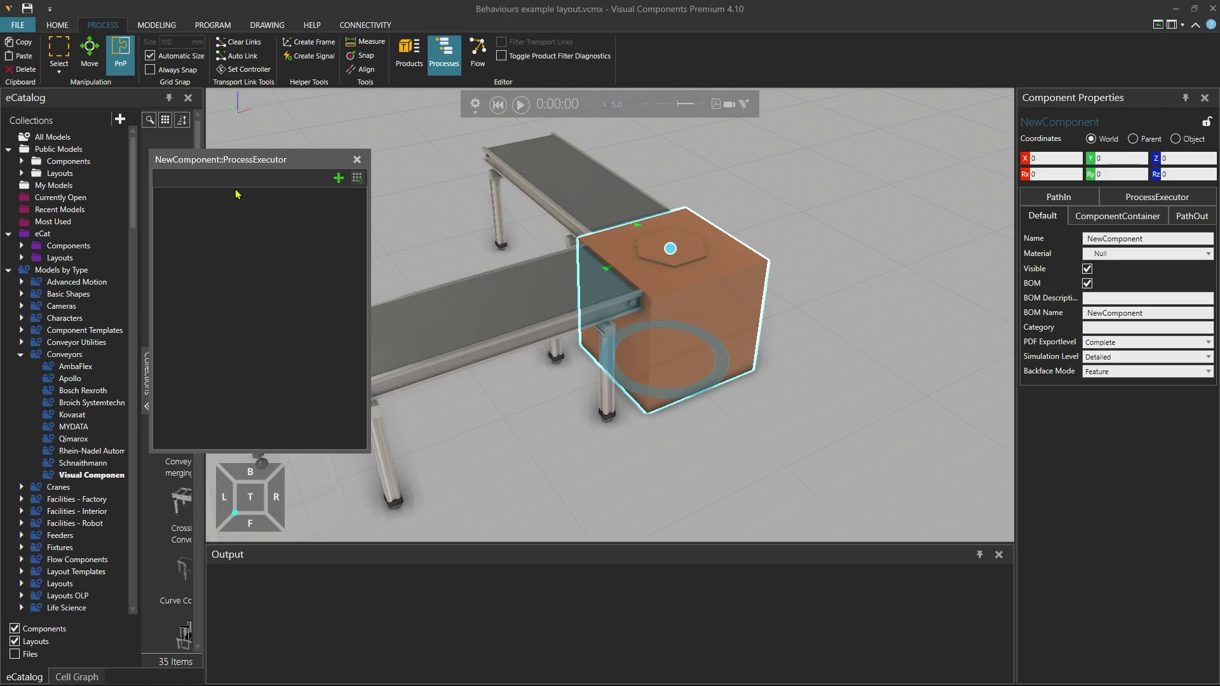
click(337, 179)
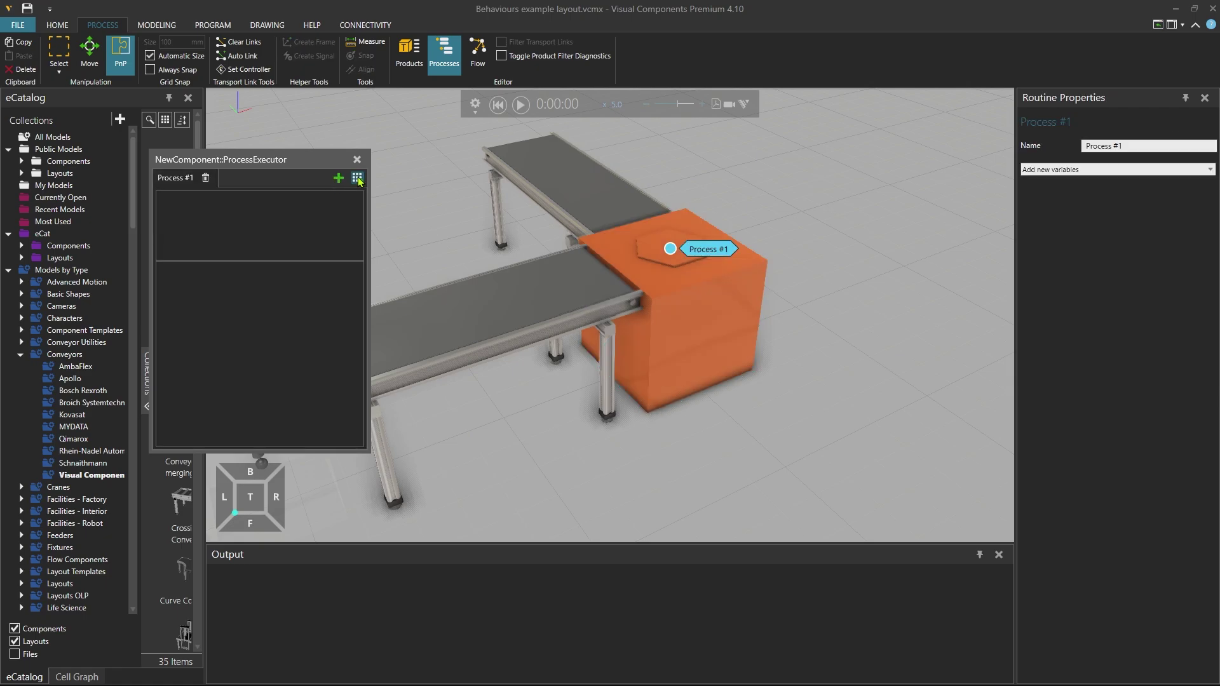
click(358, 178)
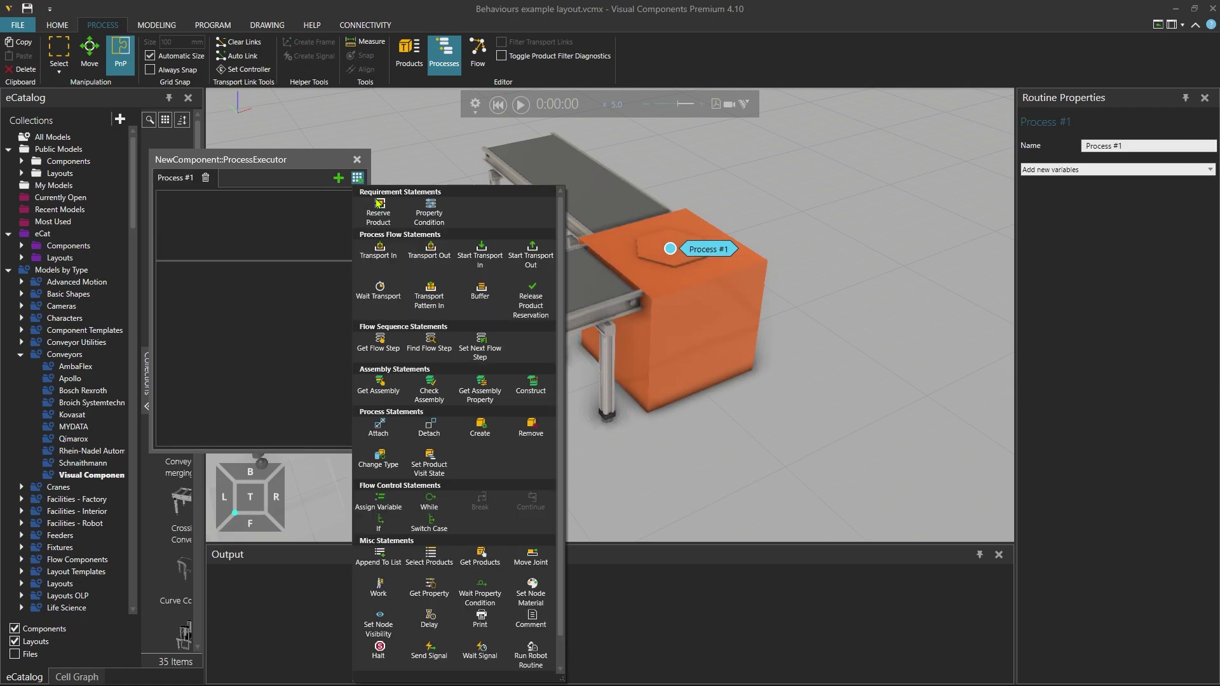
click(383, 260)
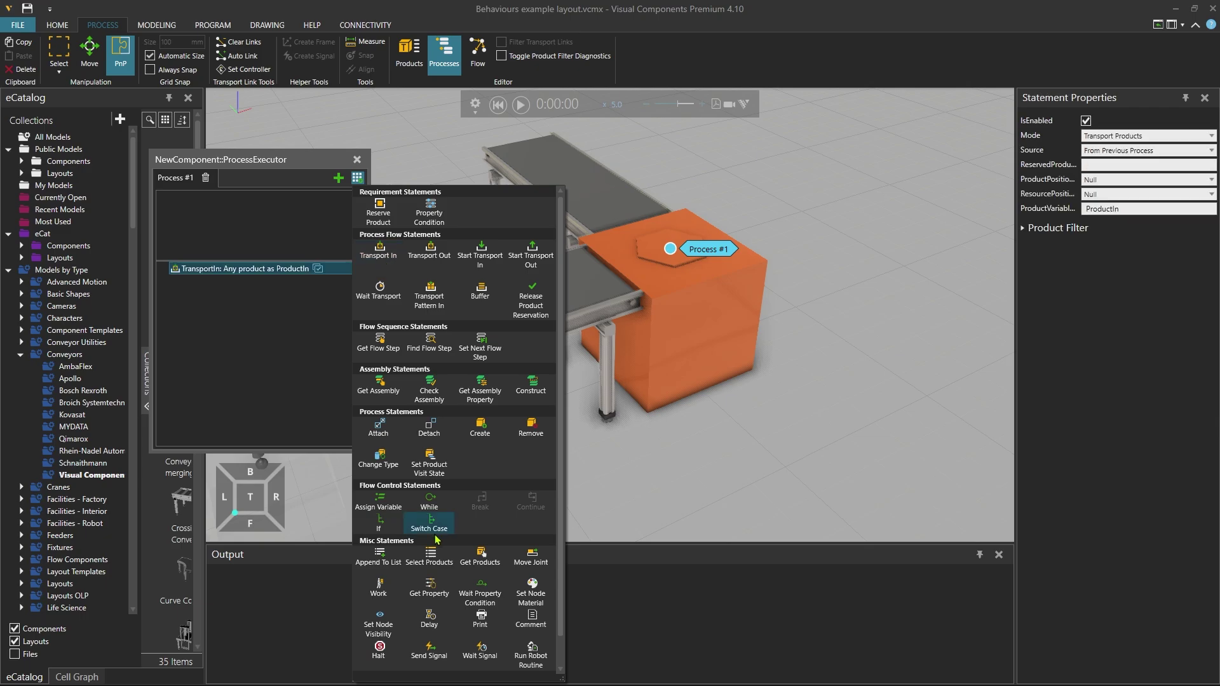
click(432, 614)
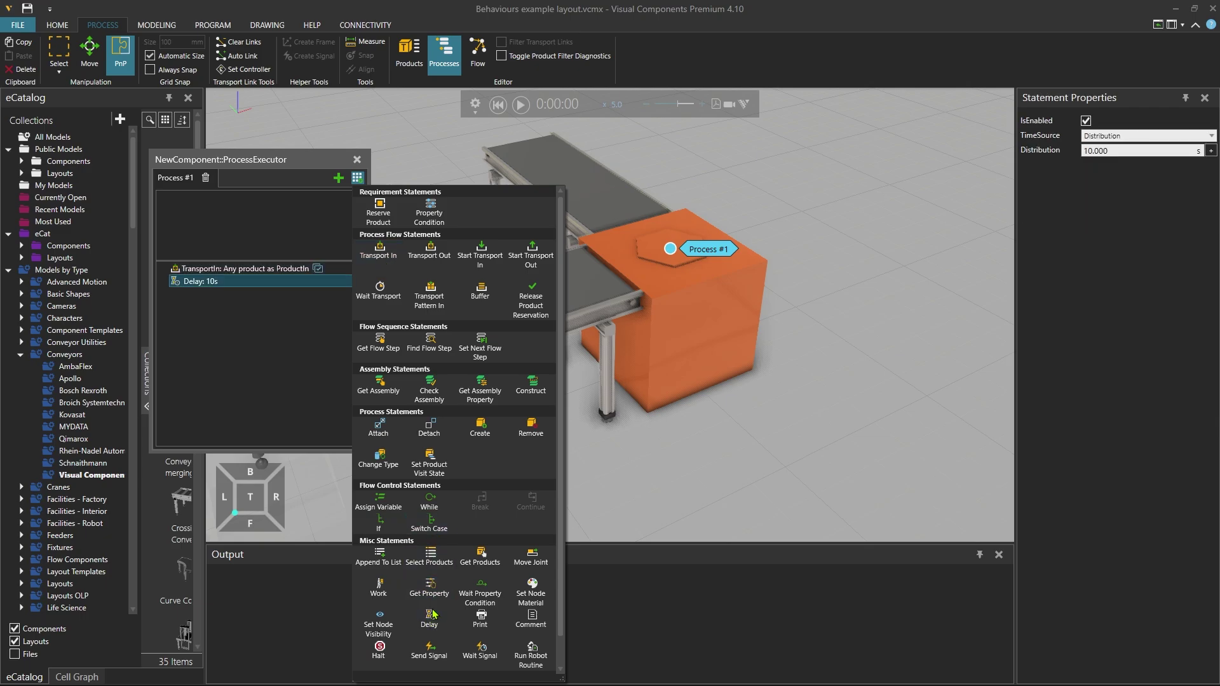
click(430, 257)
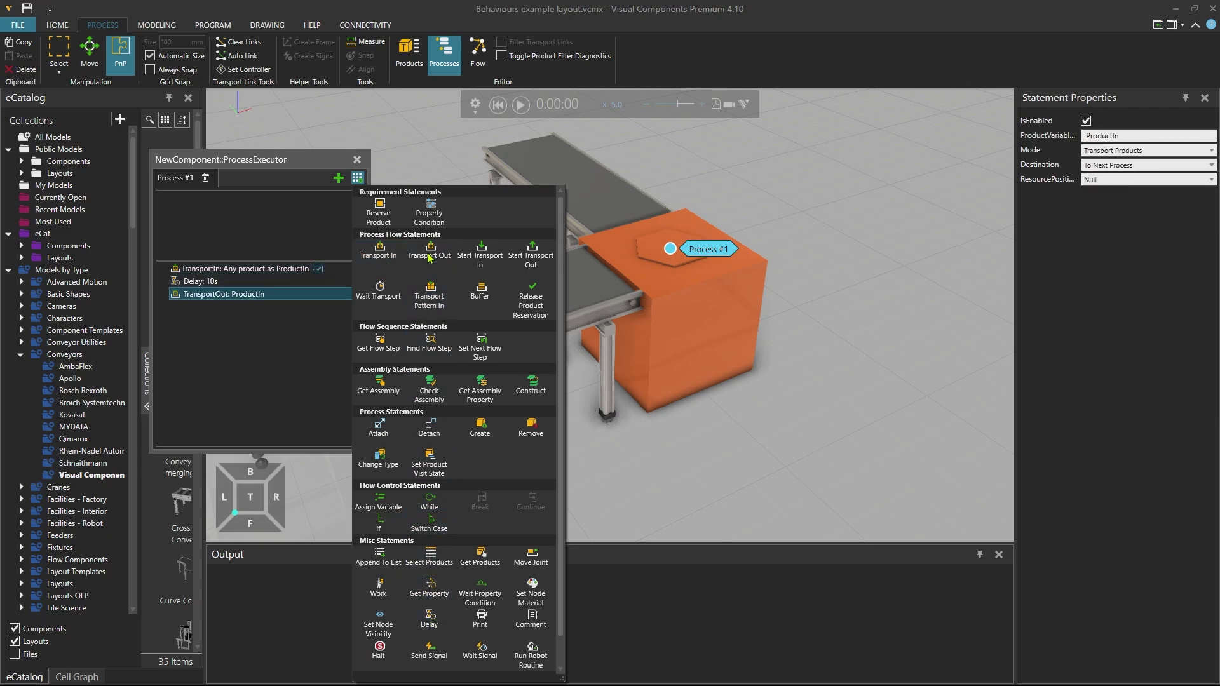
Set the TransportIn source to From Component Container and the TransportOut destination to To Component Container
click(230, 269)
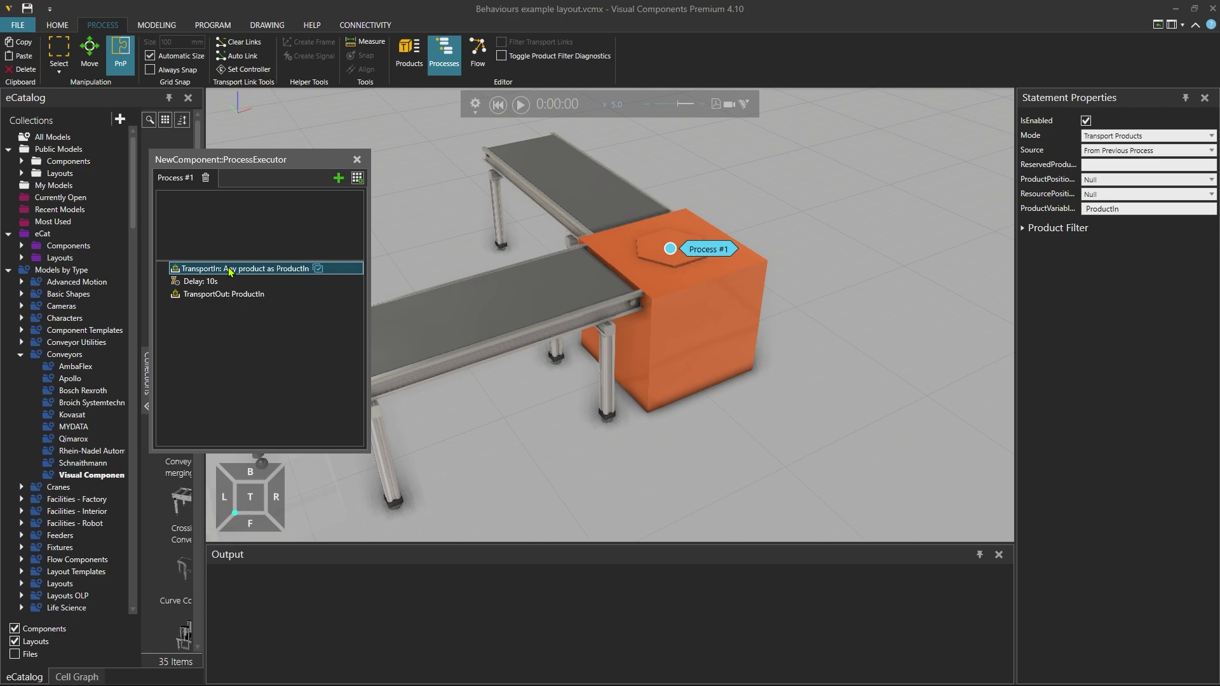
click(1128, 153)
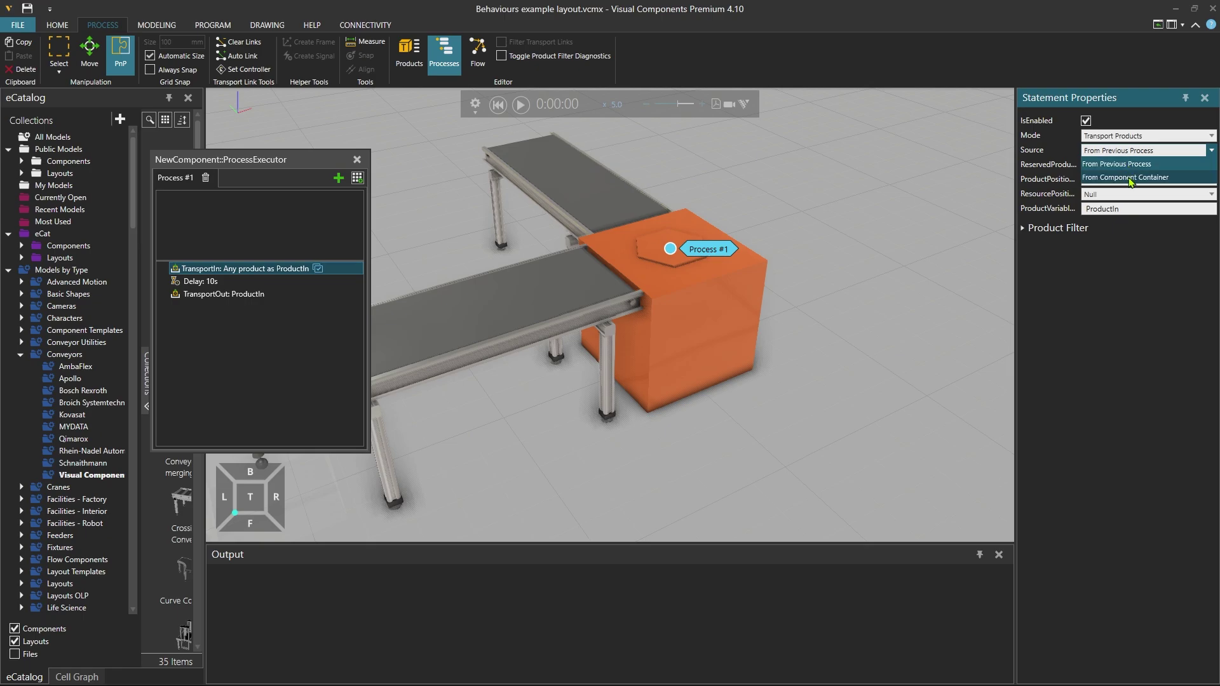
click(1132, 181)
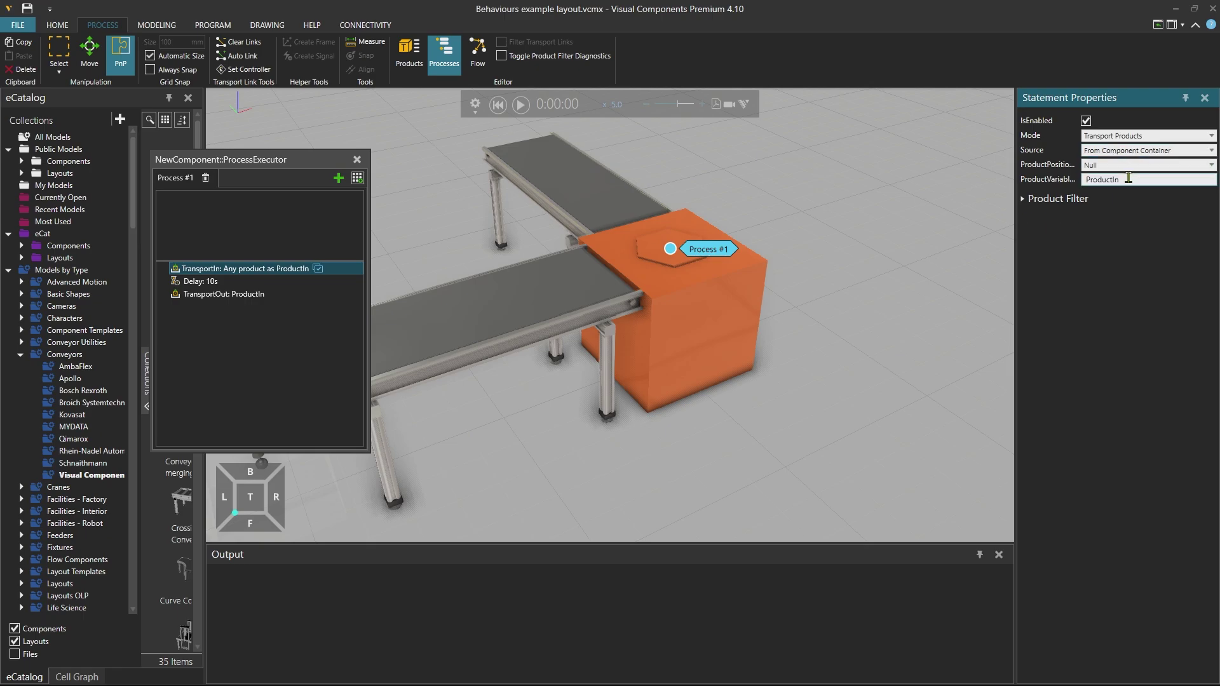
click(240, 295)
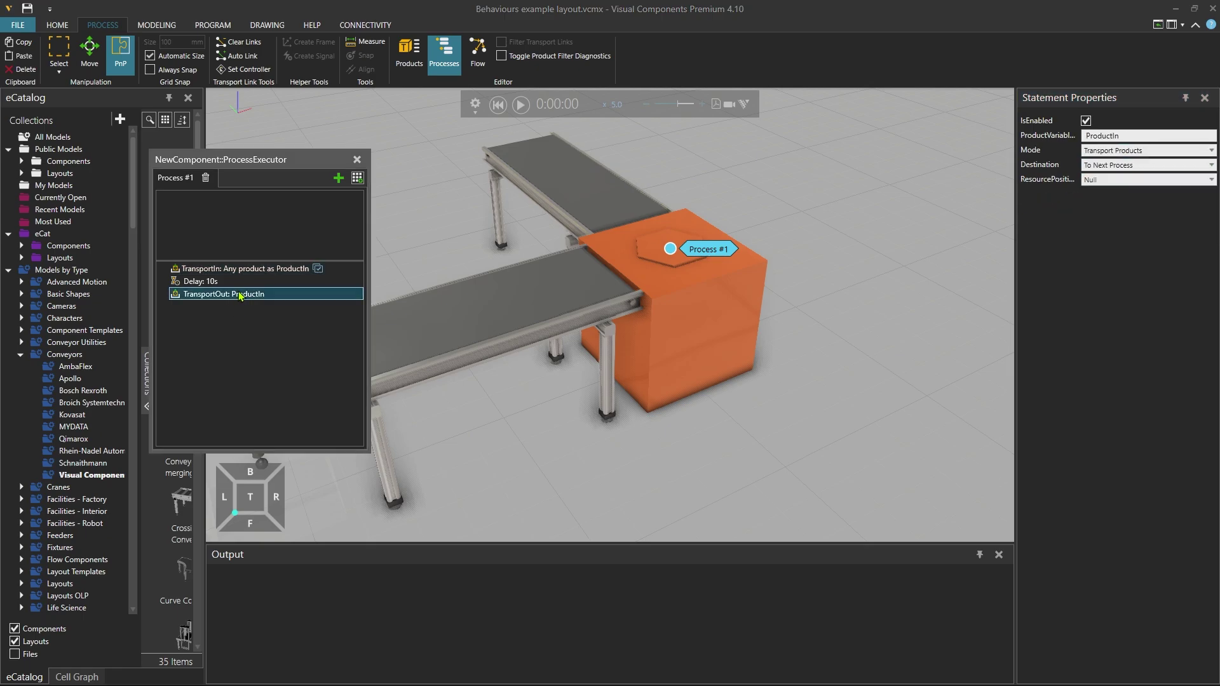
click(1150, 165)
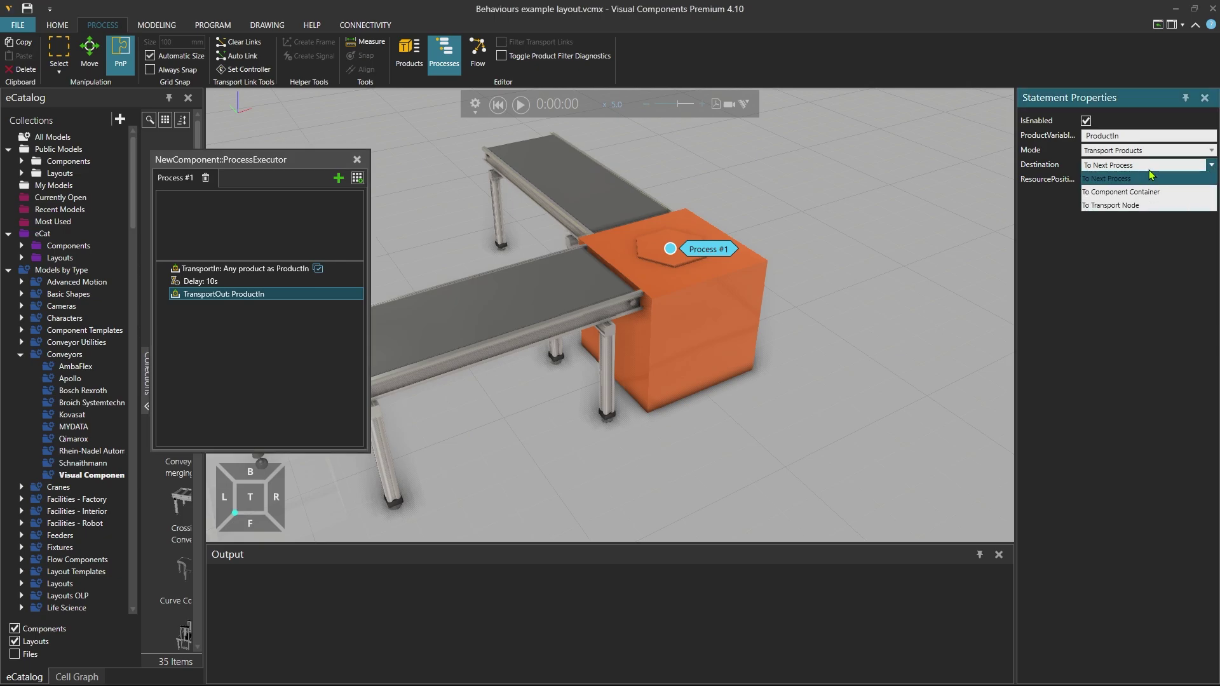
click(1135, 192)
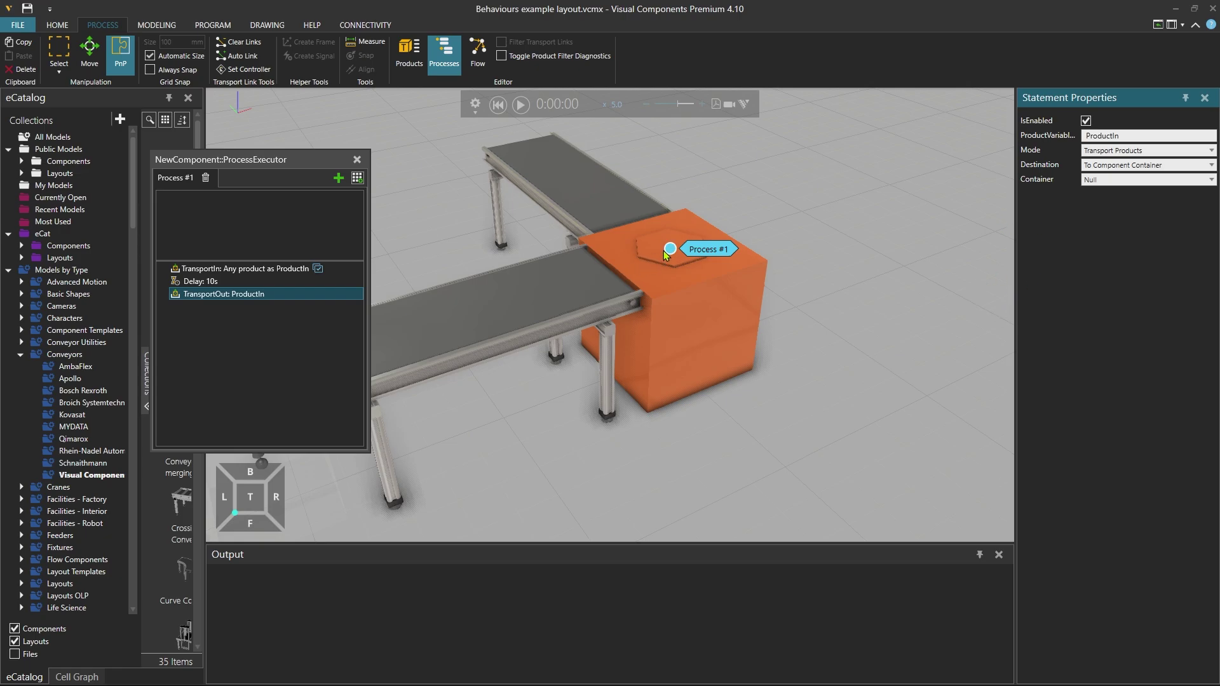
Set the Delay statement's time to 1 s, and run the simulation to test the process before resetting it
click(234, 281)
click(1110, 151)
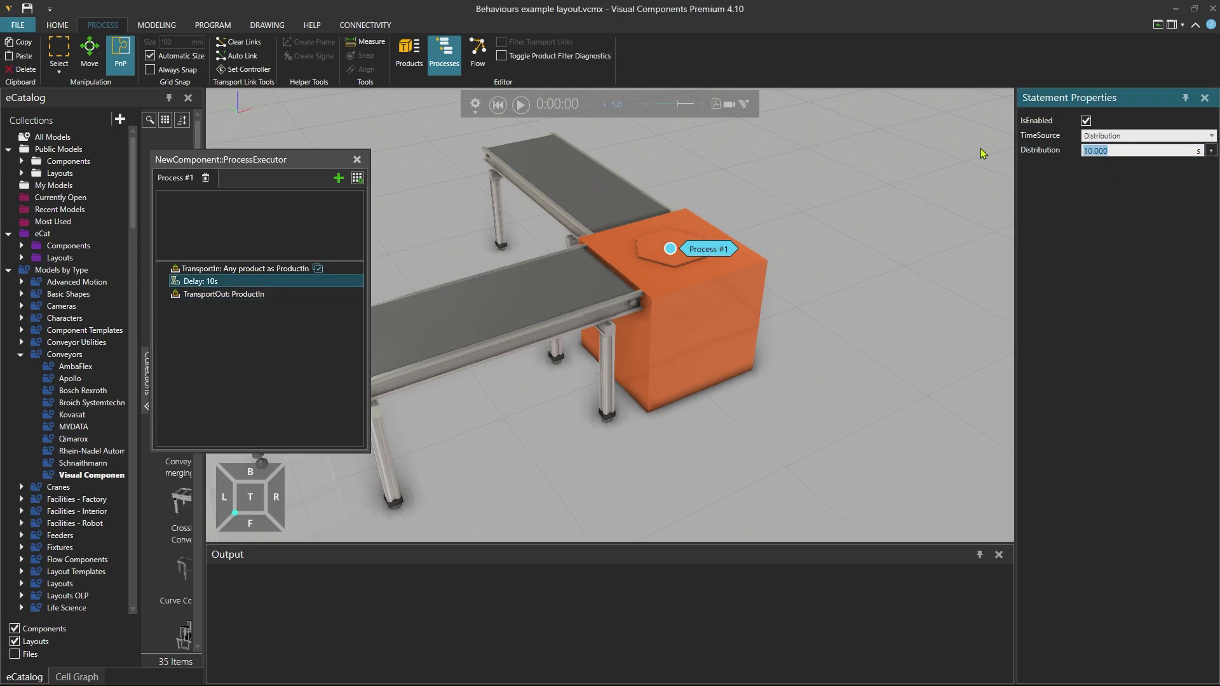
text(1)
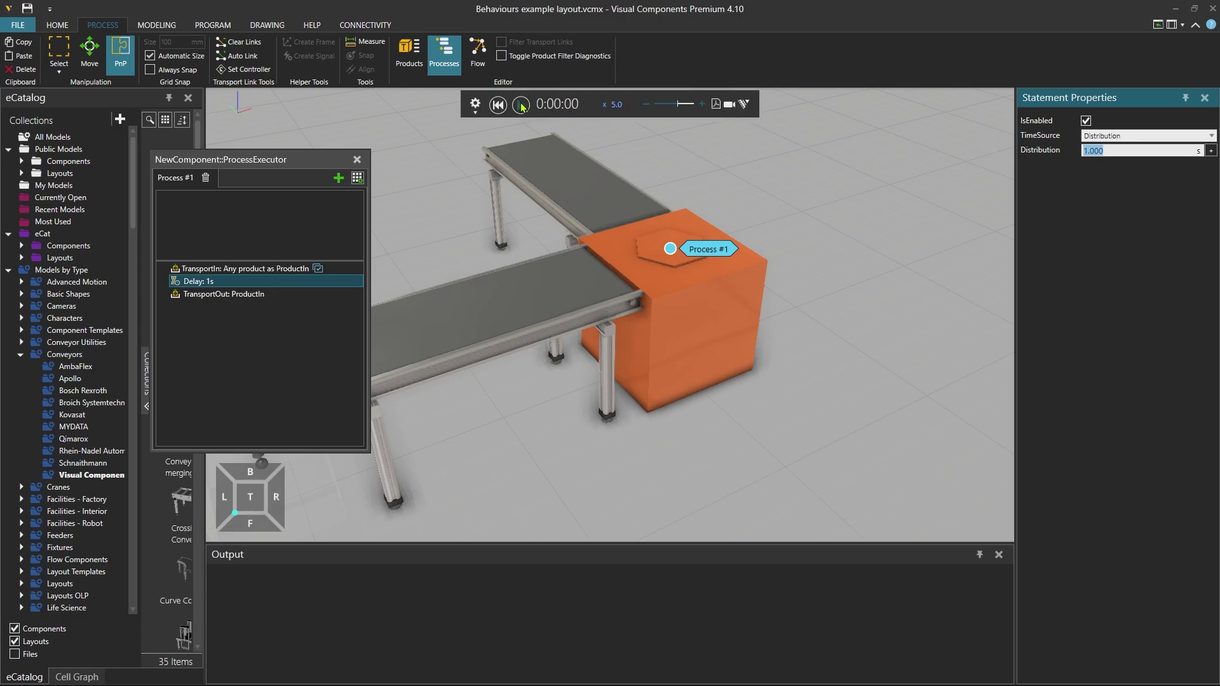
click(523, 108)
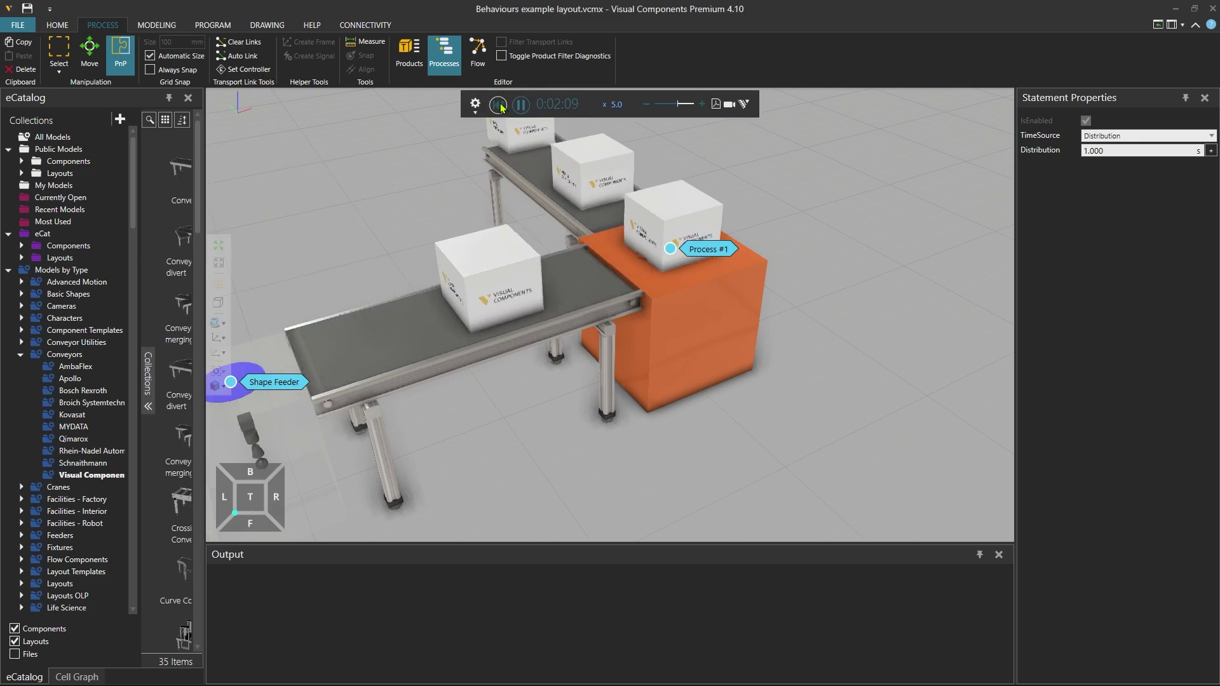
click(499, 105)
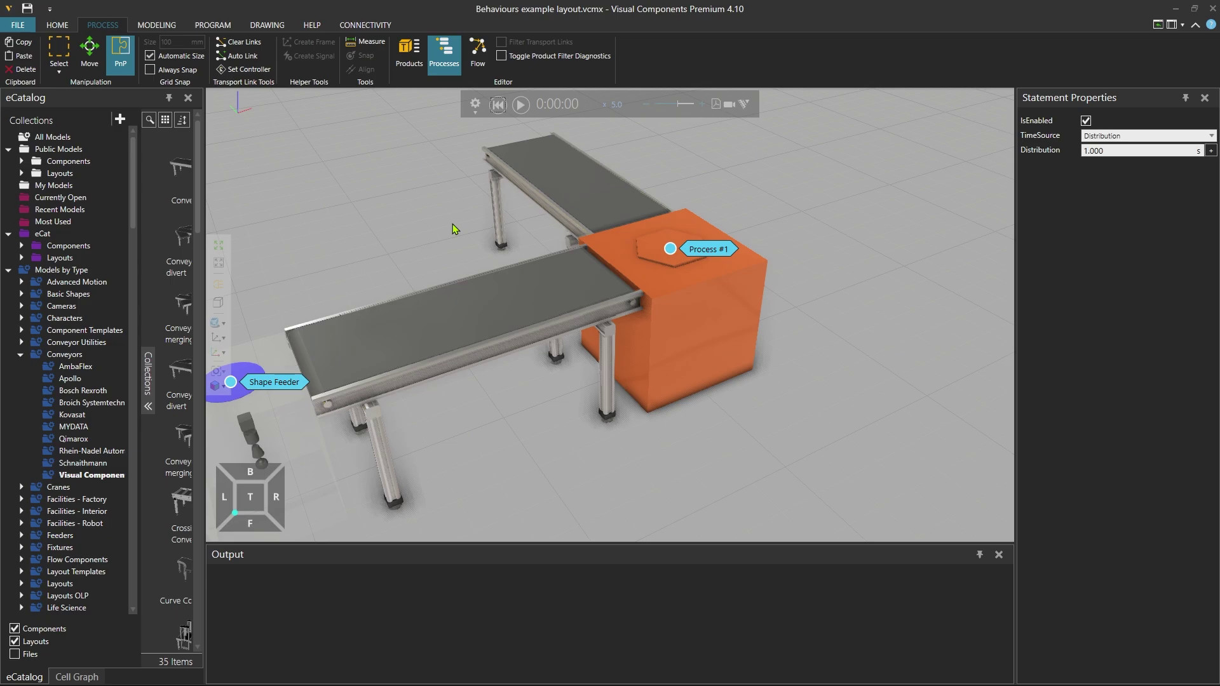
Detach the block component from both conveyors by moving it to about X 180, Y -296
click(156, 25)
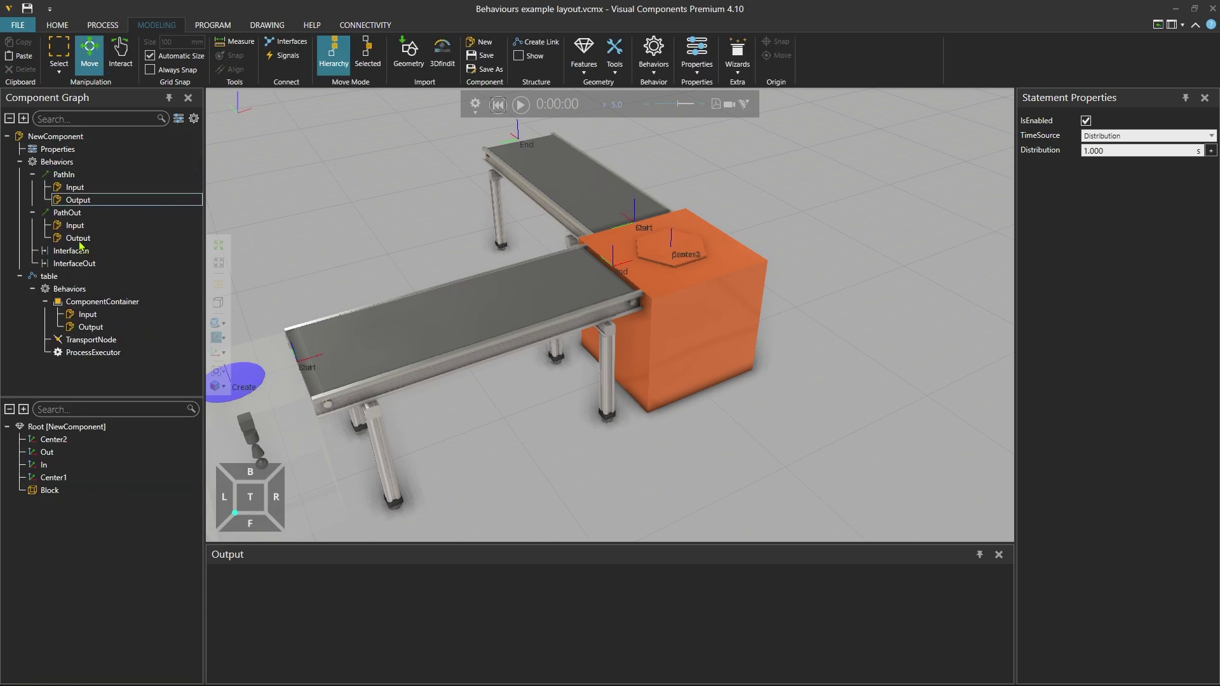
click(50, 277)
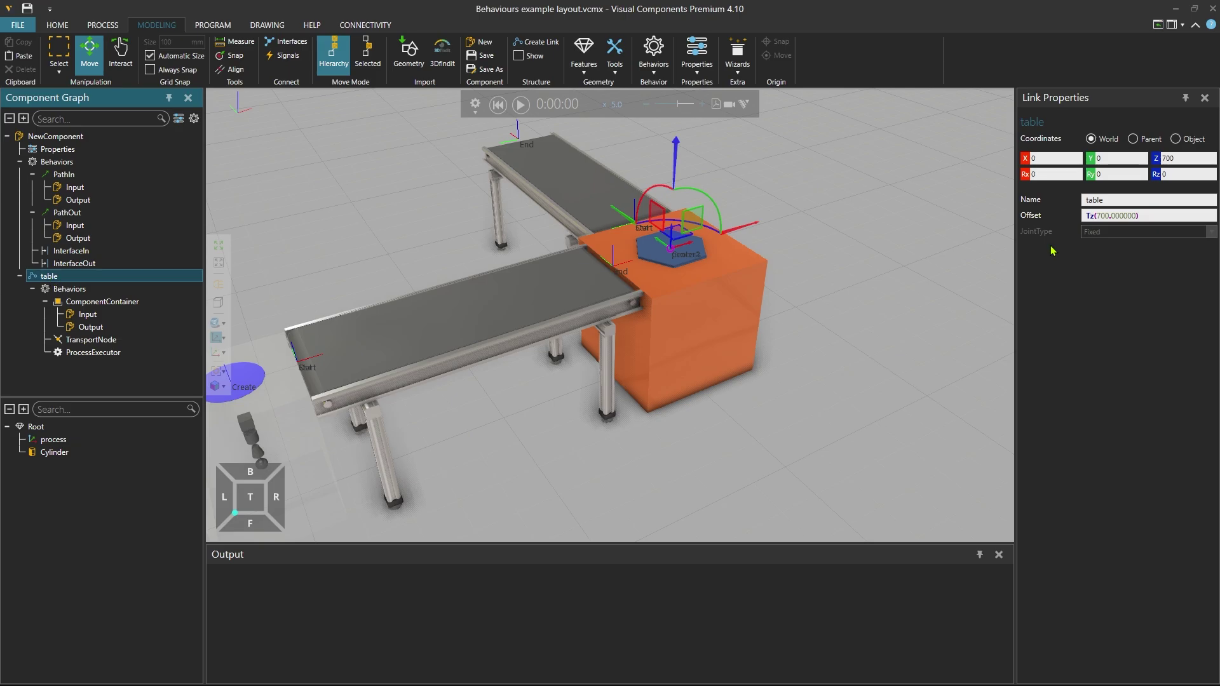
mouse_move(1107, 239)
click(57, 26)
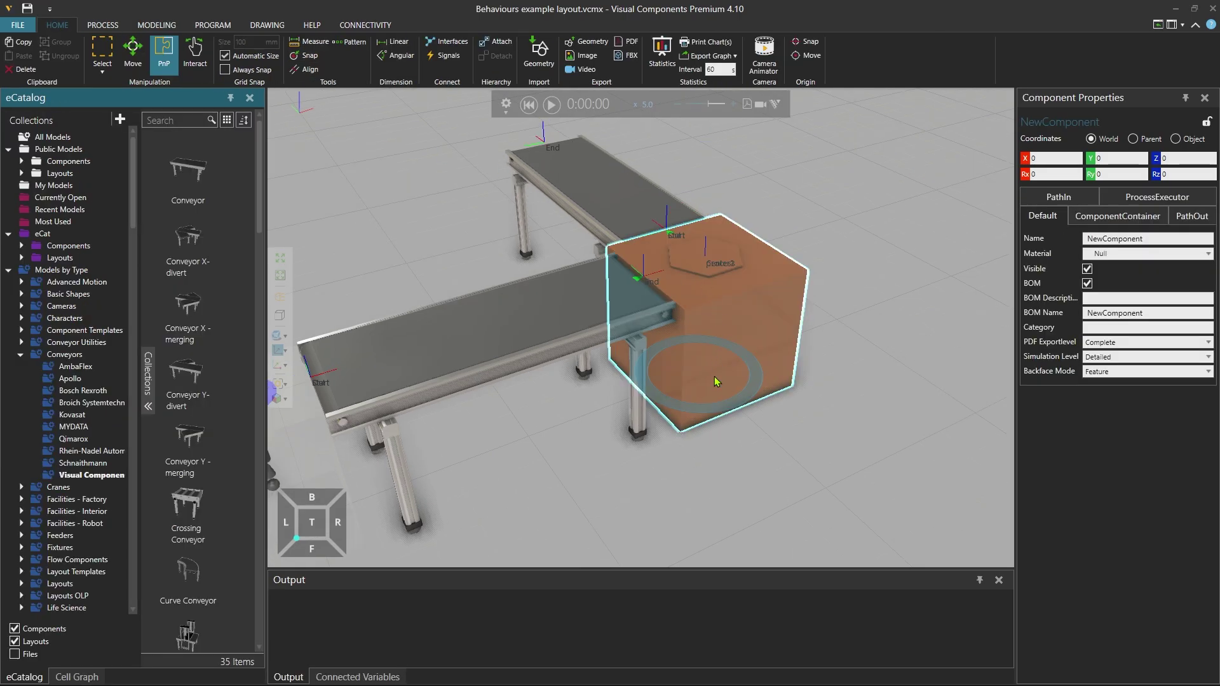
drag(716, 381, 778, 402)
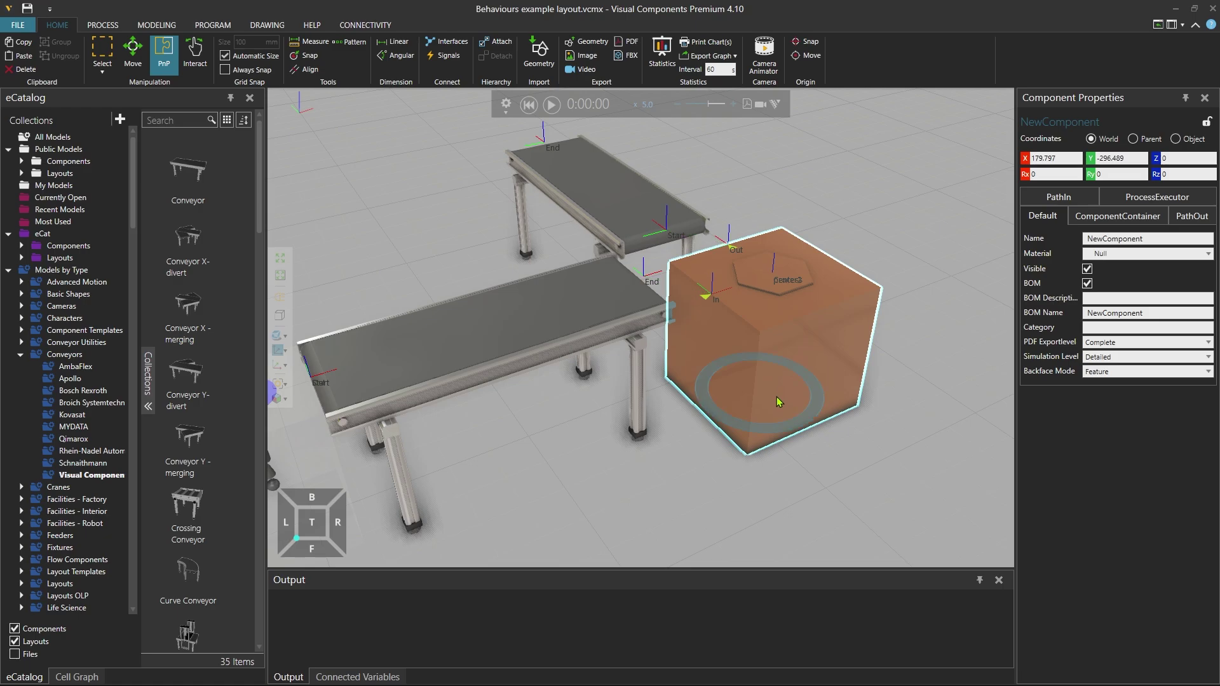
Set the table link's joint type to Rotational
click(141, 28)
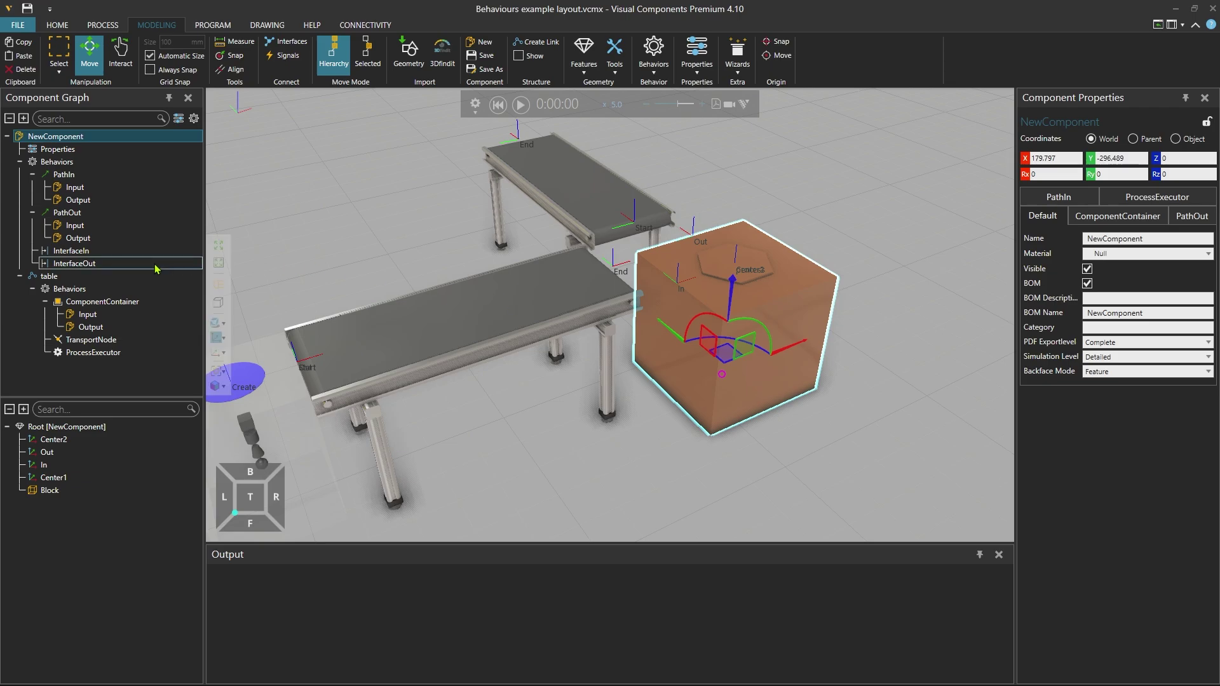
click(186, 279)
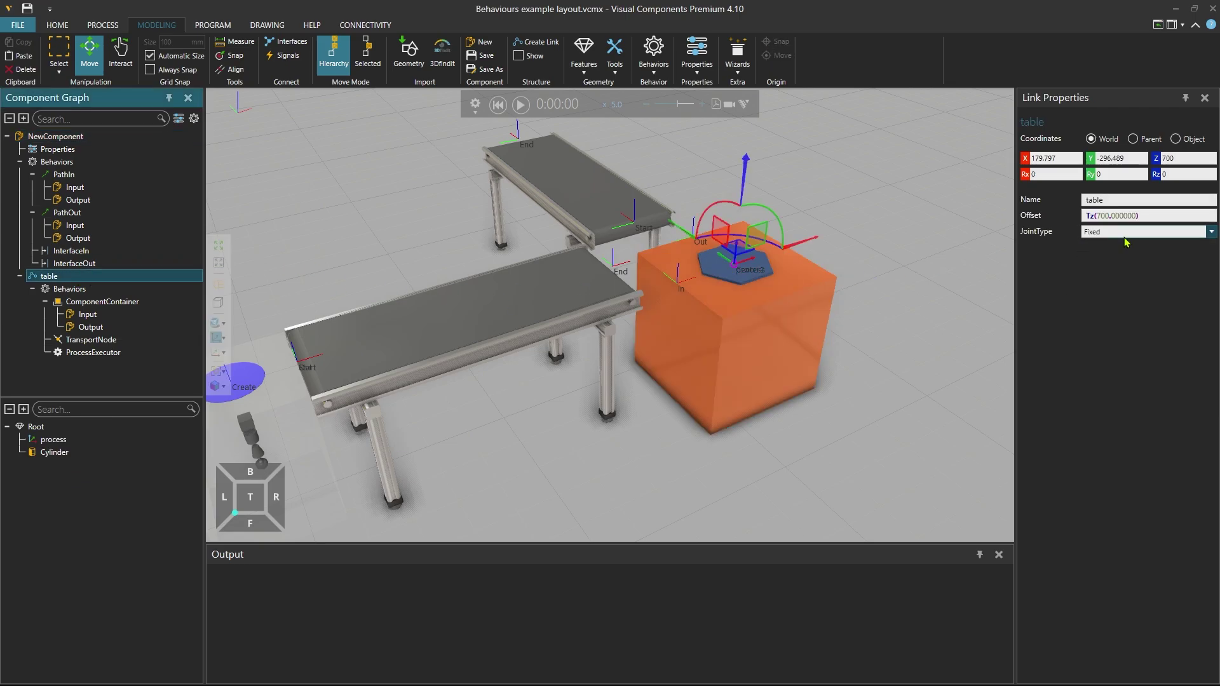
click(1124, 234)
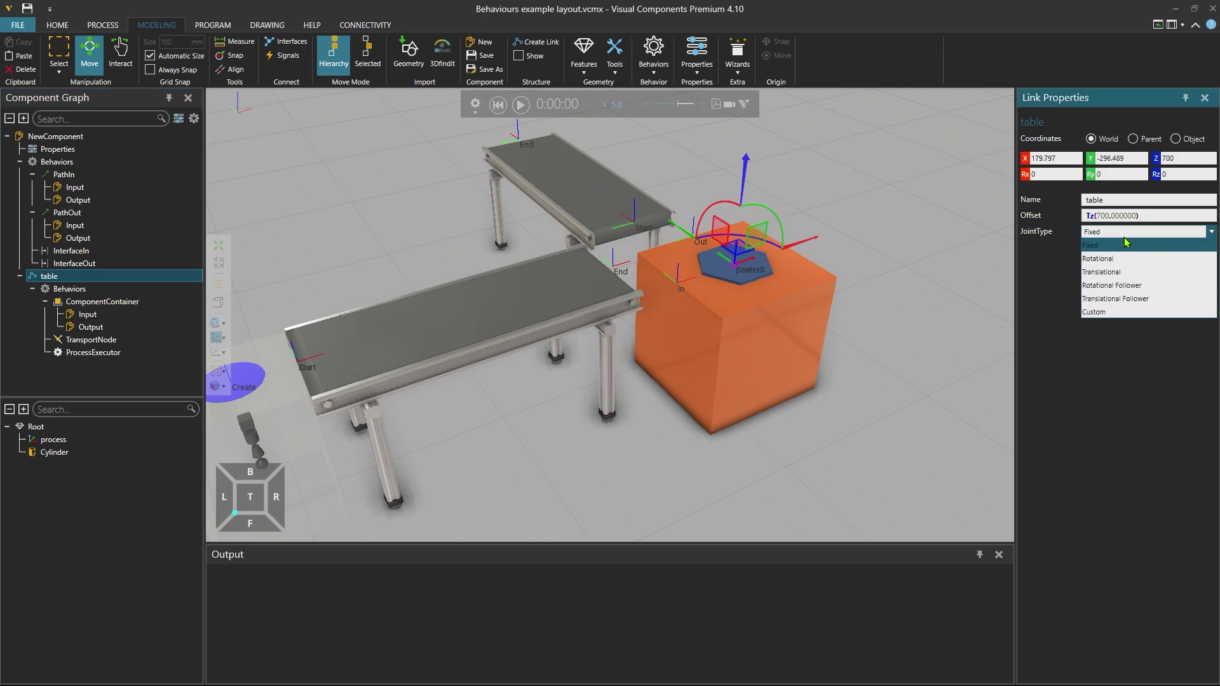
click(1106, 259)
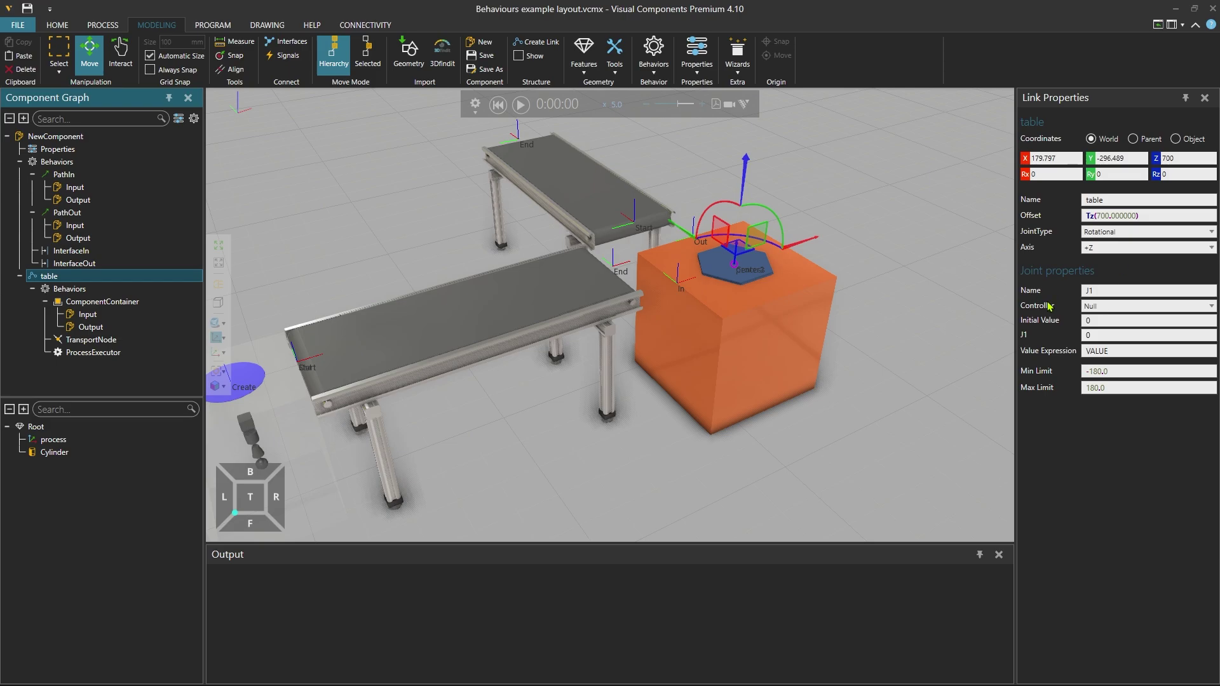
Assign a new servo controller to the table's rotational joint, and review the controller and joint properties
click(1090, 306)
click(1117, 336)
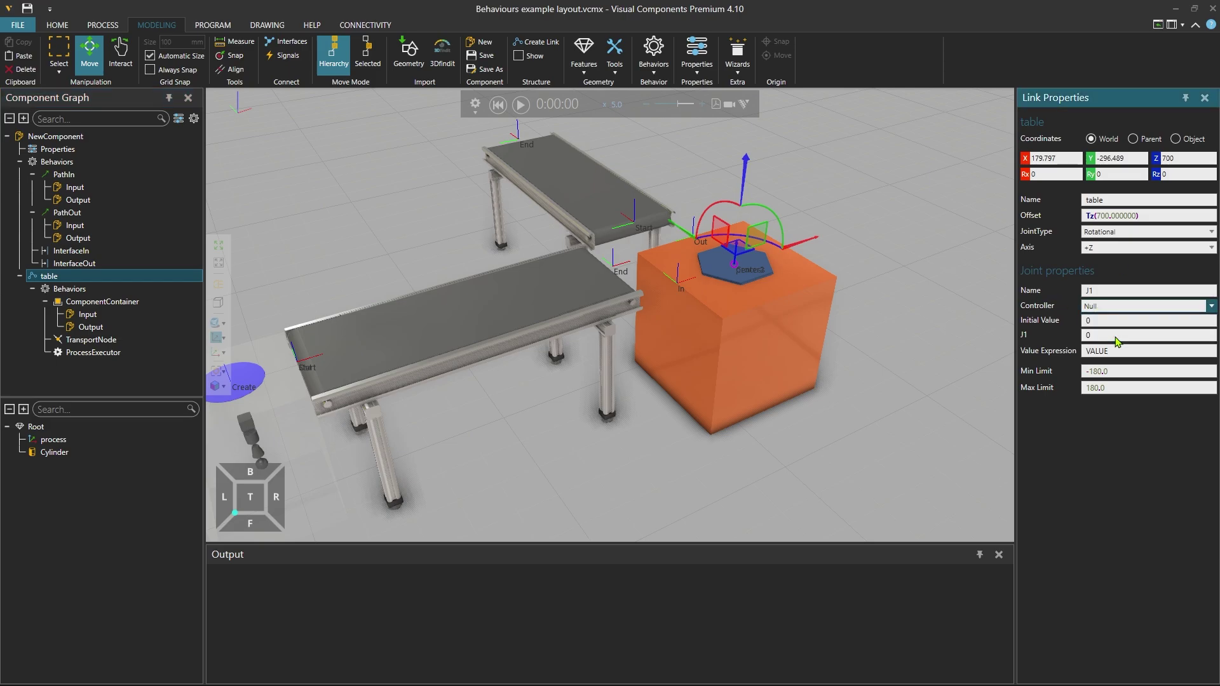
click(87, 277)
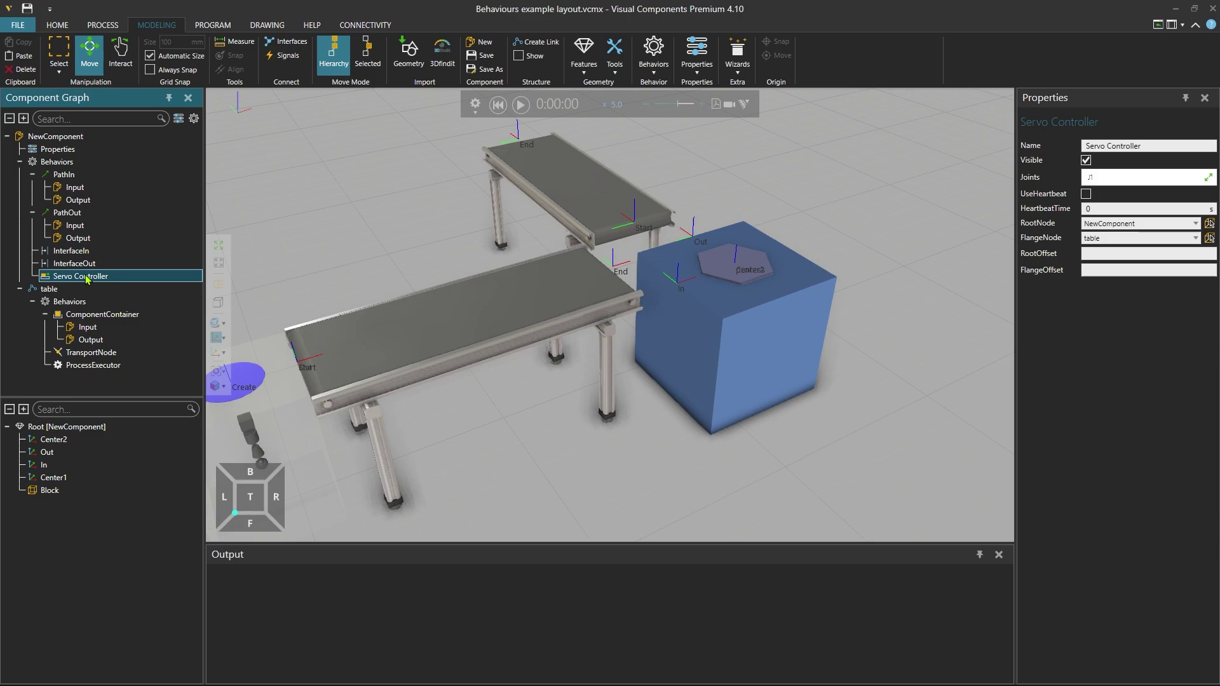
click(654, 75)
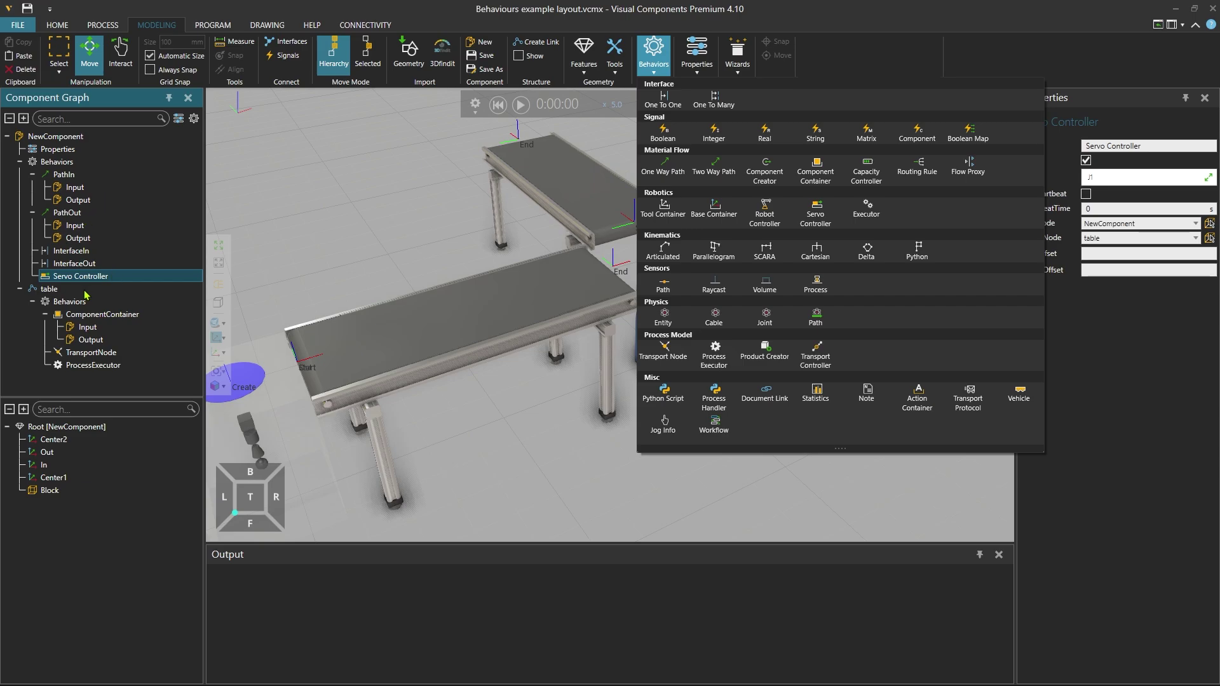
click(104, 289)
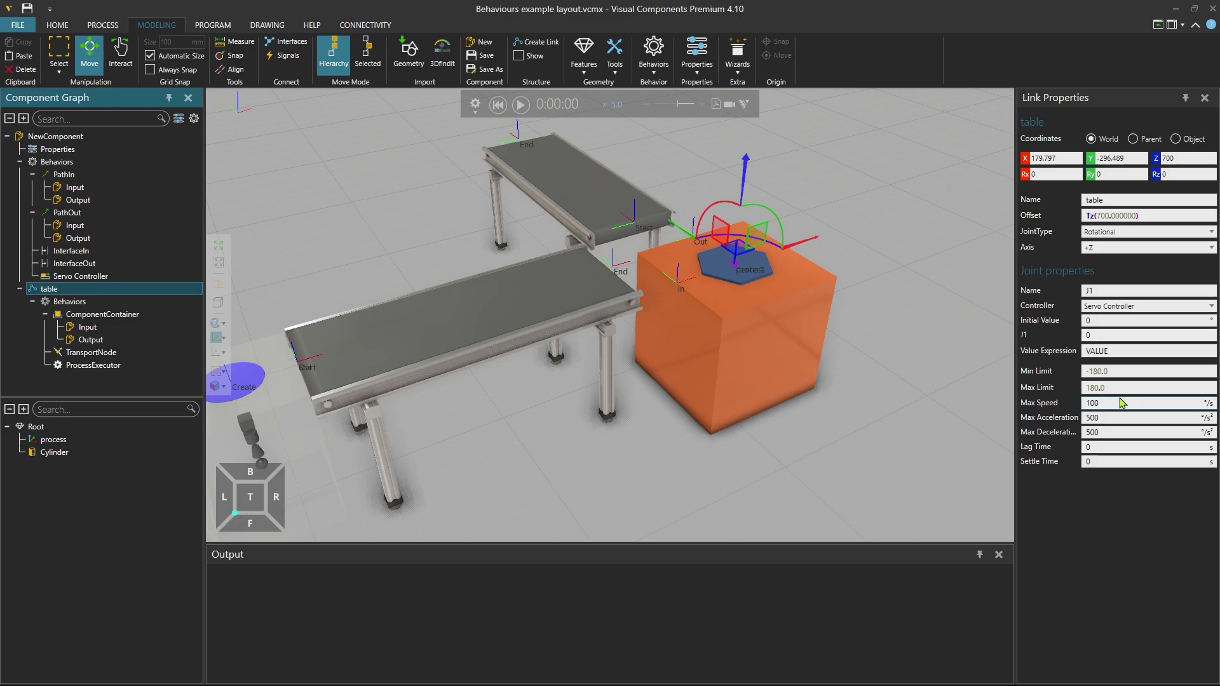
click(77, 276)
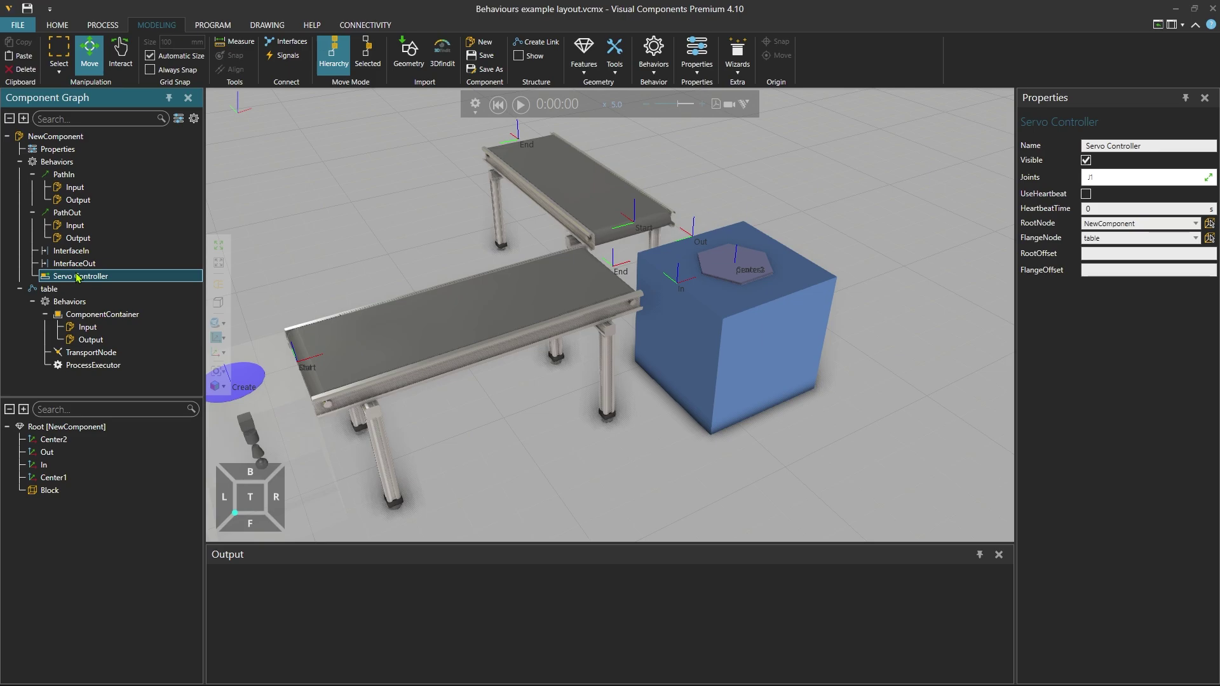
Add a Move Joint statement to the block component's Process #1 directly after the TransportIn statement
click(102, 25)
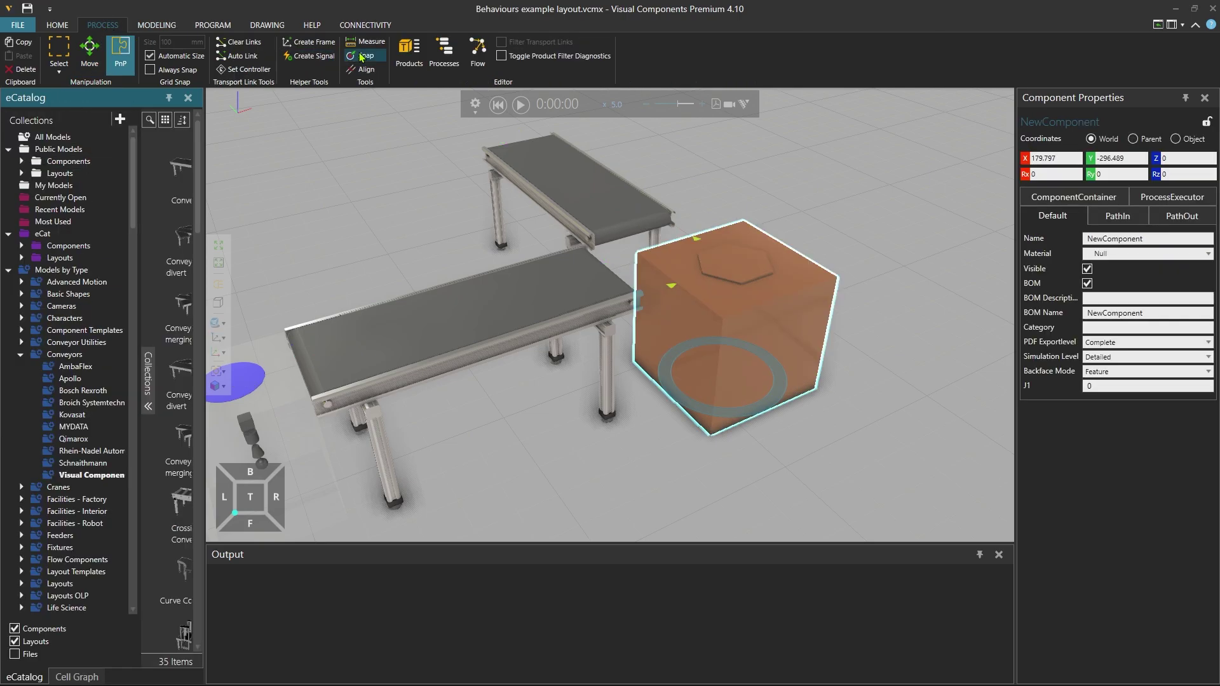
click(444, 54)
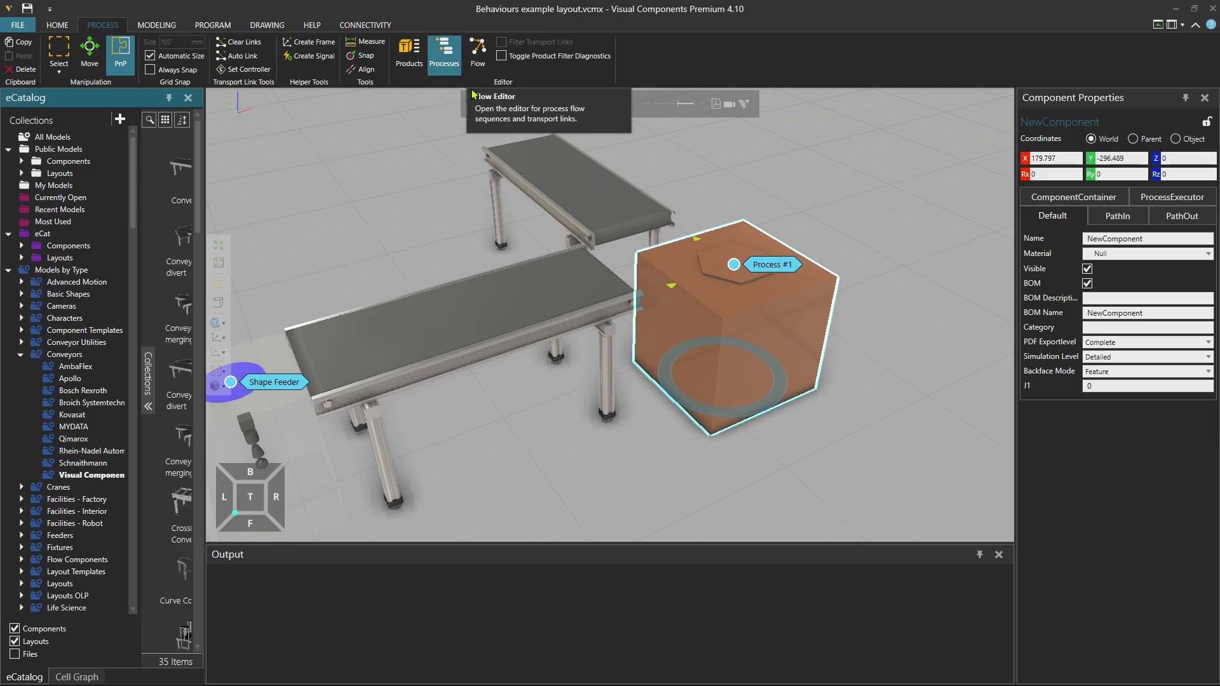
click(764, 267)
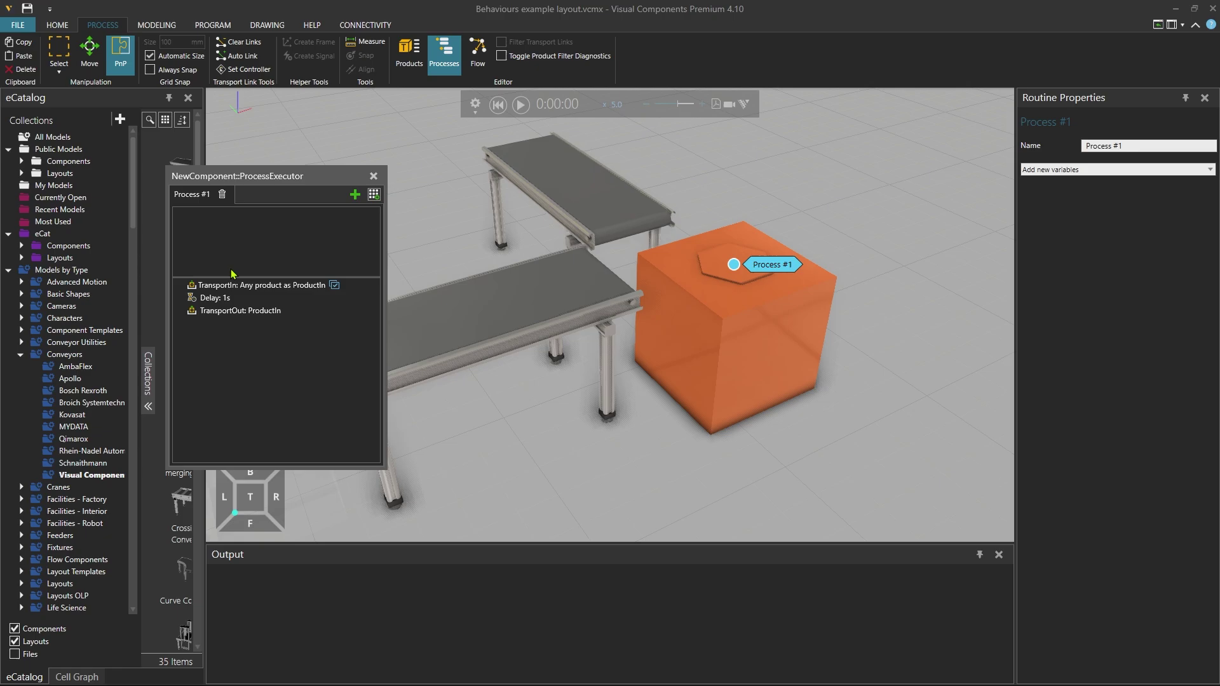
click(245, 287)
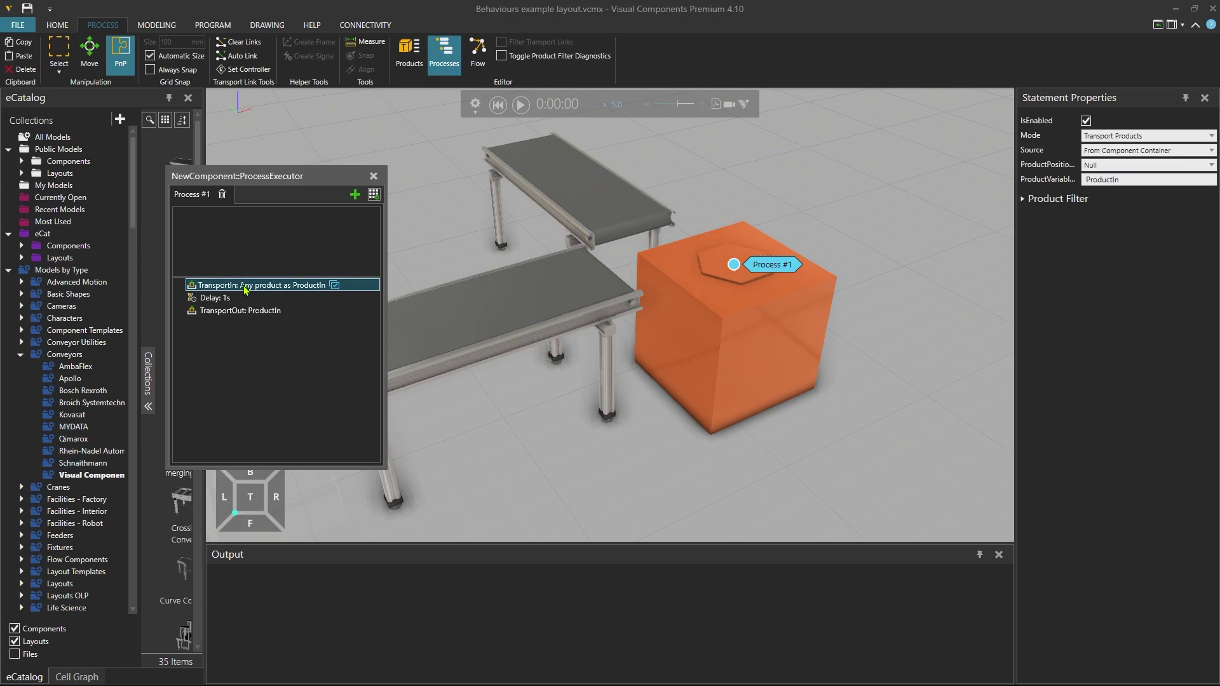
click(374, 193)
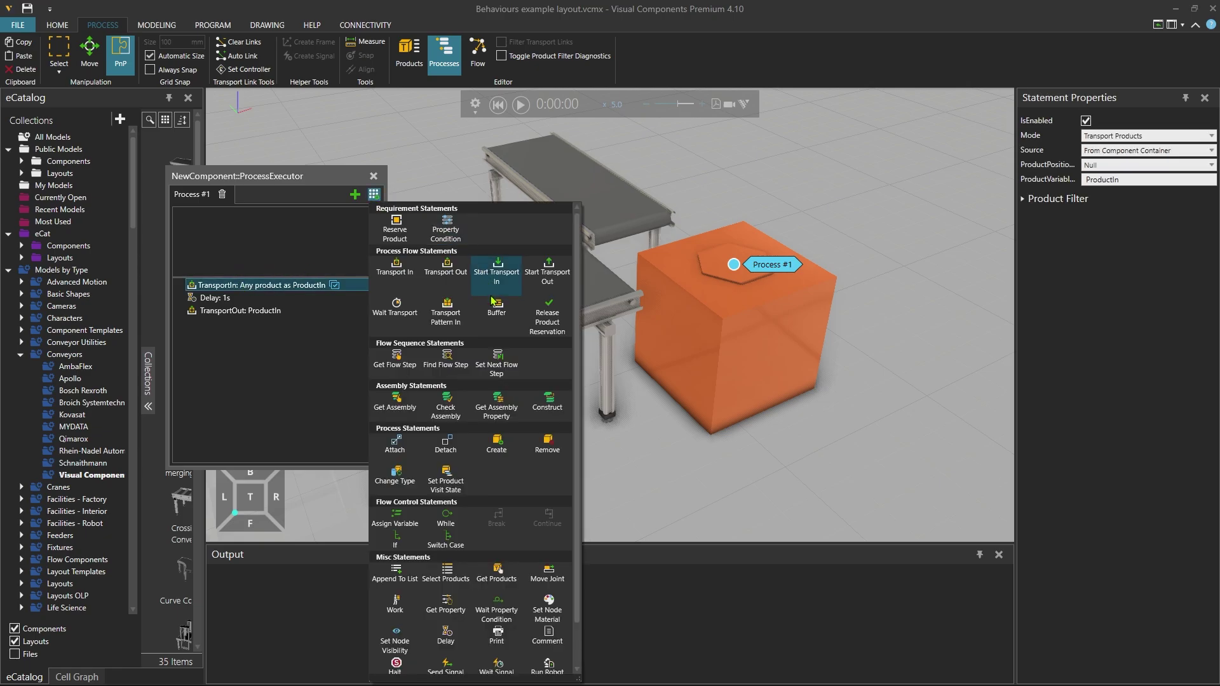
click(552, 573)
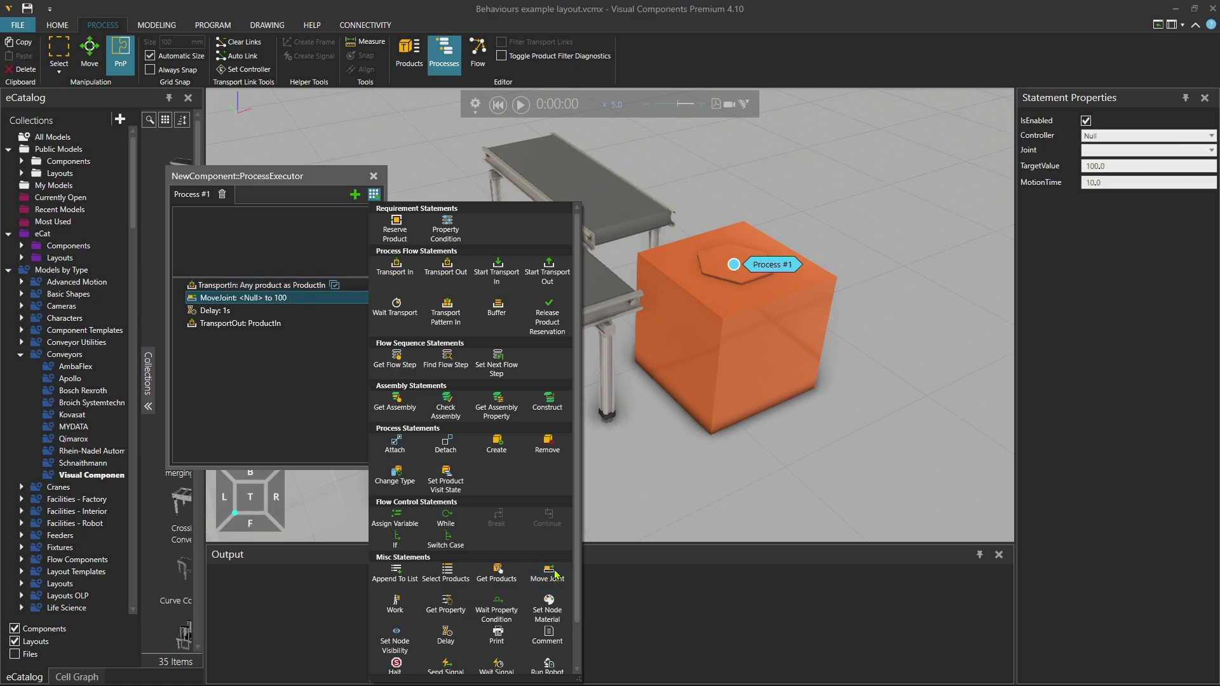
click(262, 300)
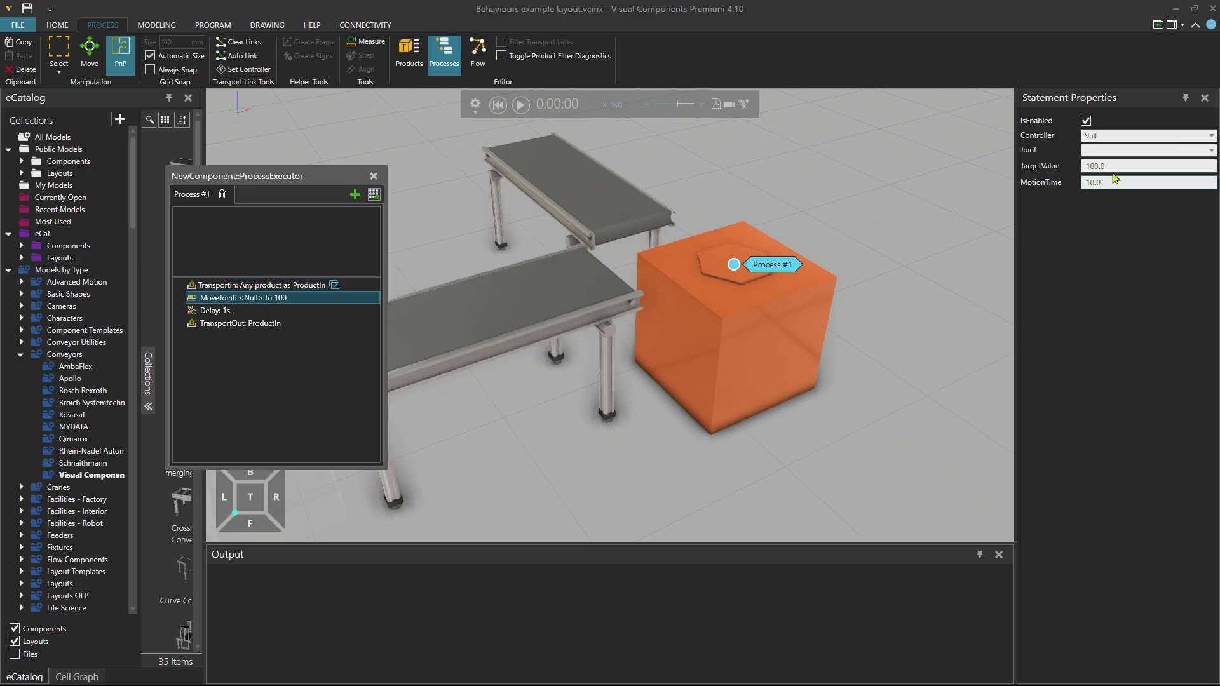
Configure the MoveJoint statement with Servo Controller, joint J1, a target value of 90 and a motion time of 1
click(1114, 135)
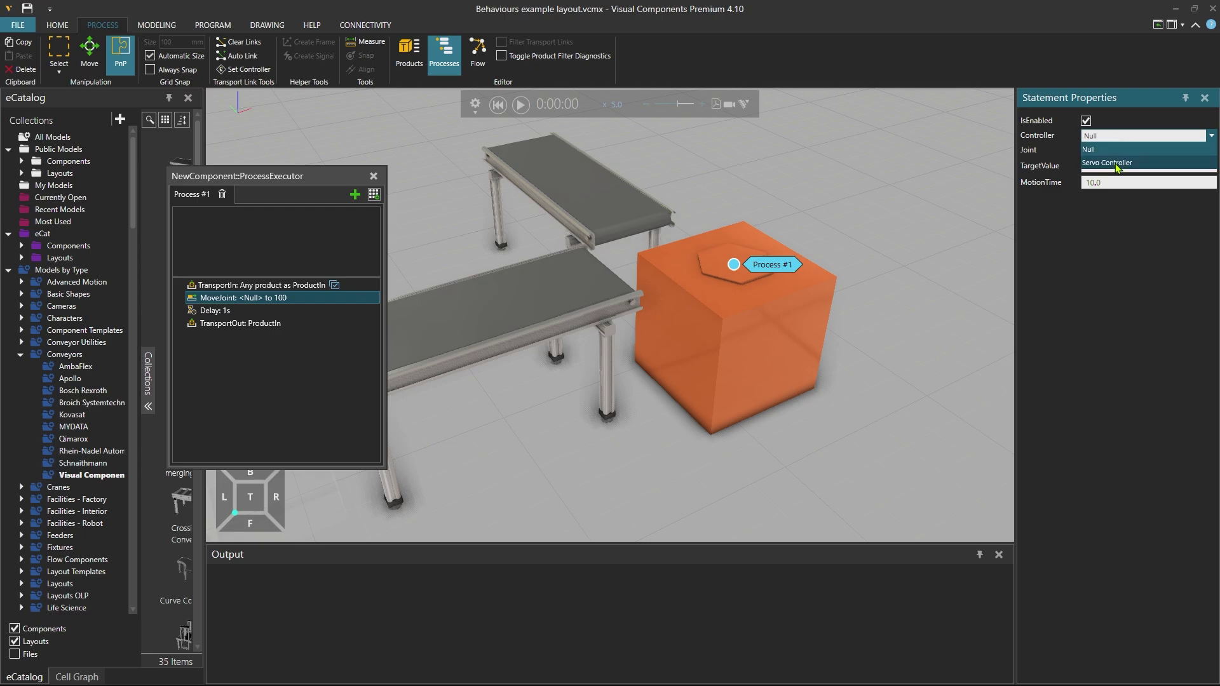
click(1115, 162)
click(1137, 150)
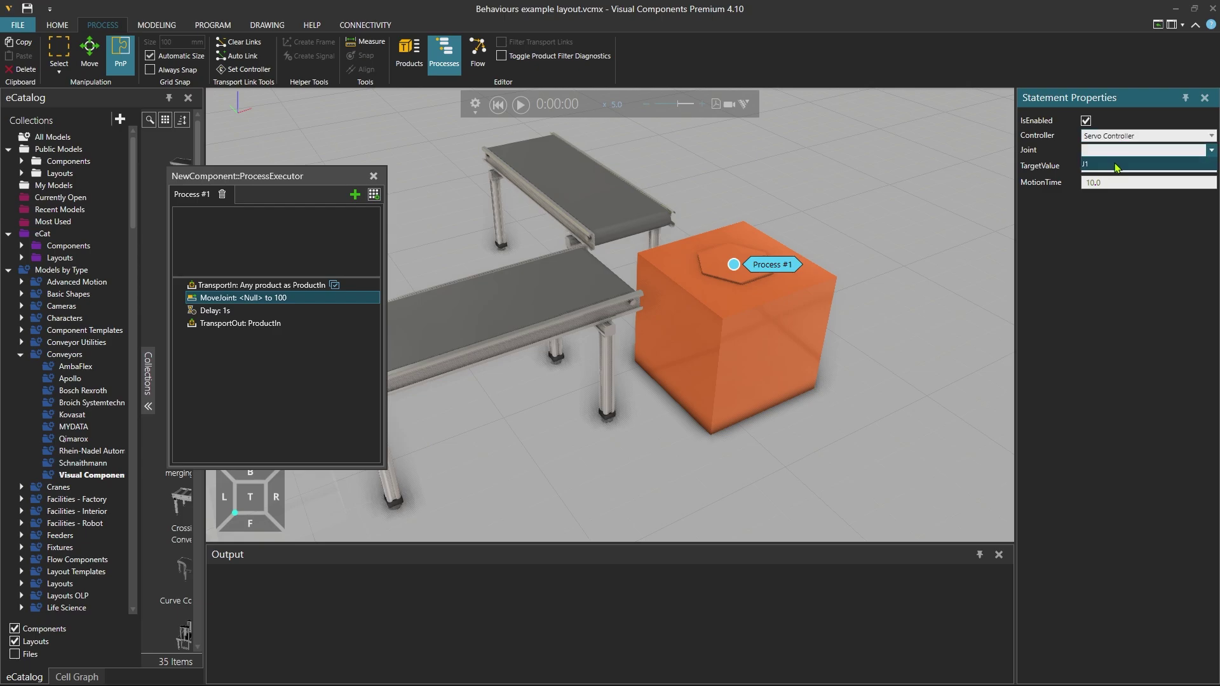
click(1116, 164)
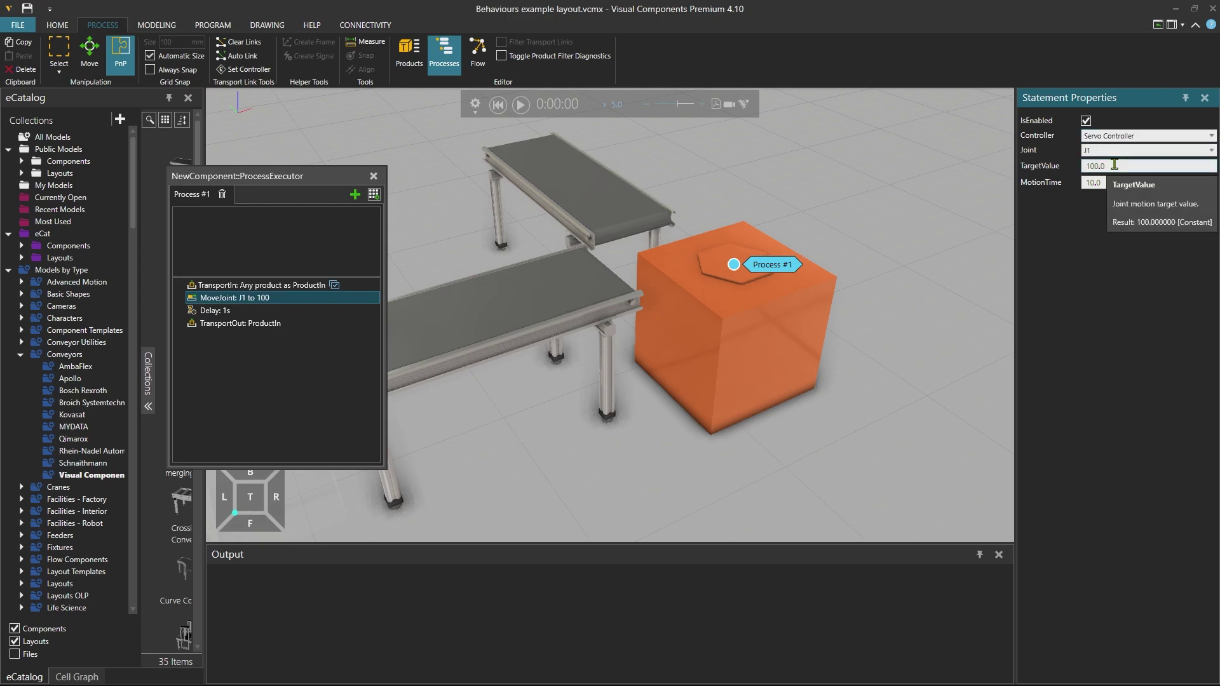
click(1115, 165)
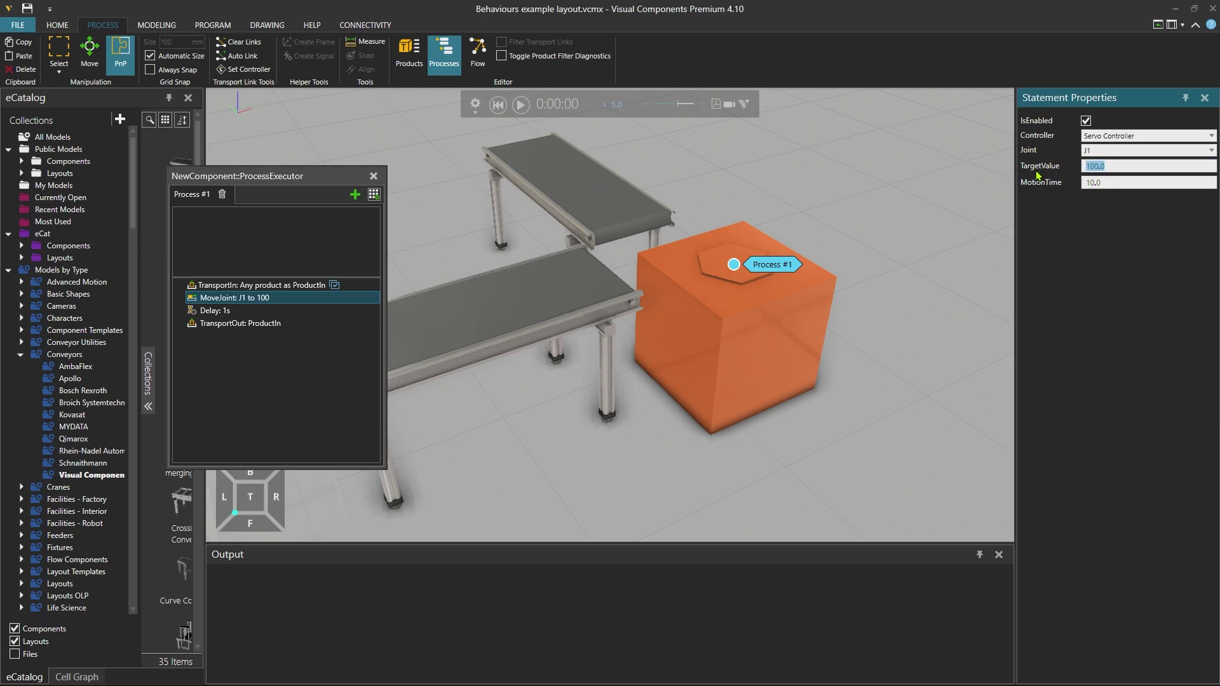
text(90)
key(Tab)
text(1)
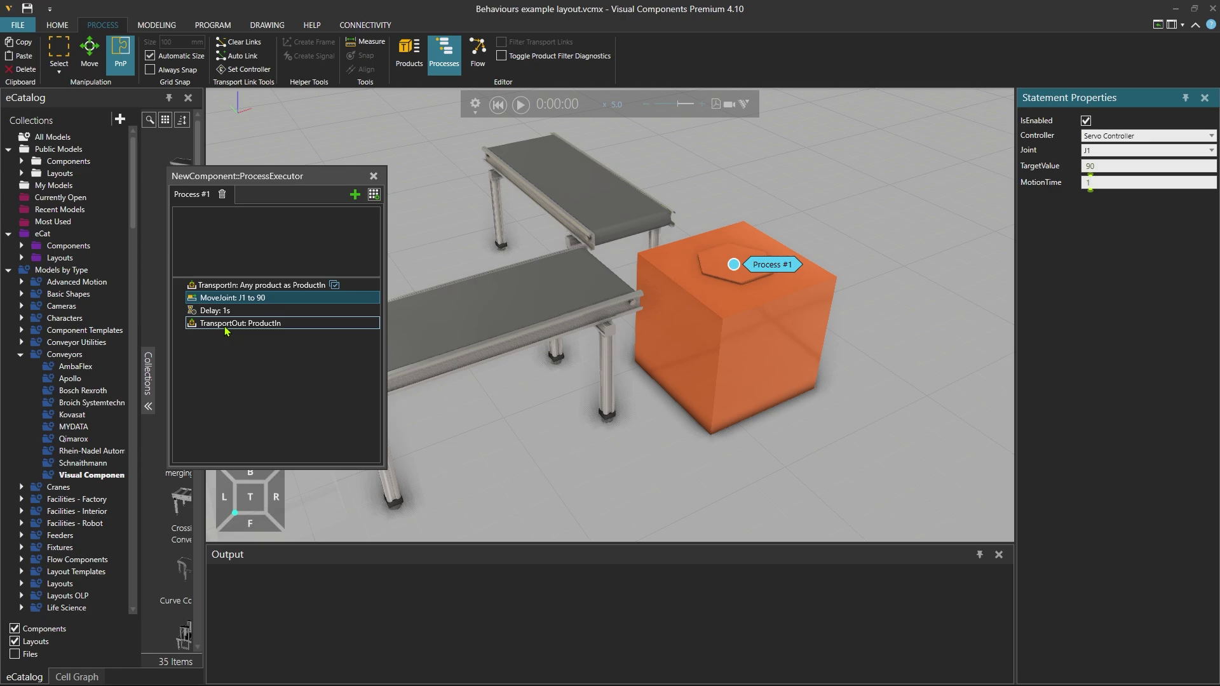
Copy the MoveJoint statement, paste it after TransportOut, and set the copy's target value to 0
click(222, 300)
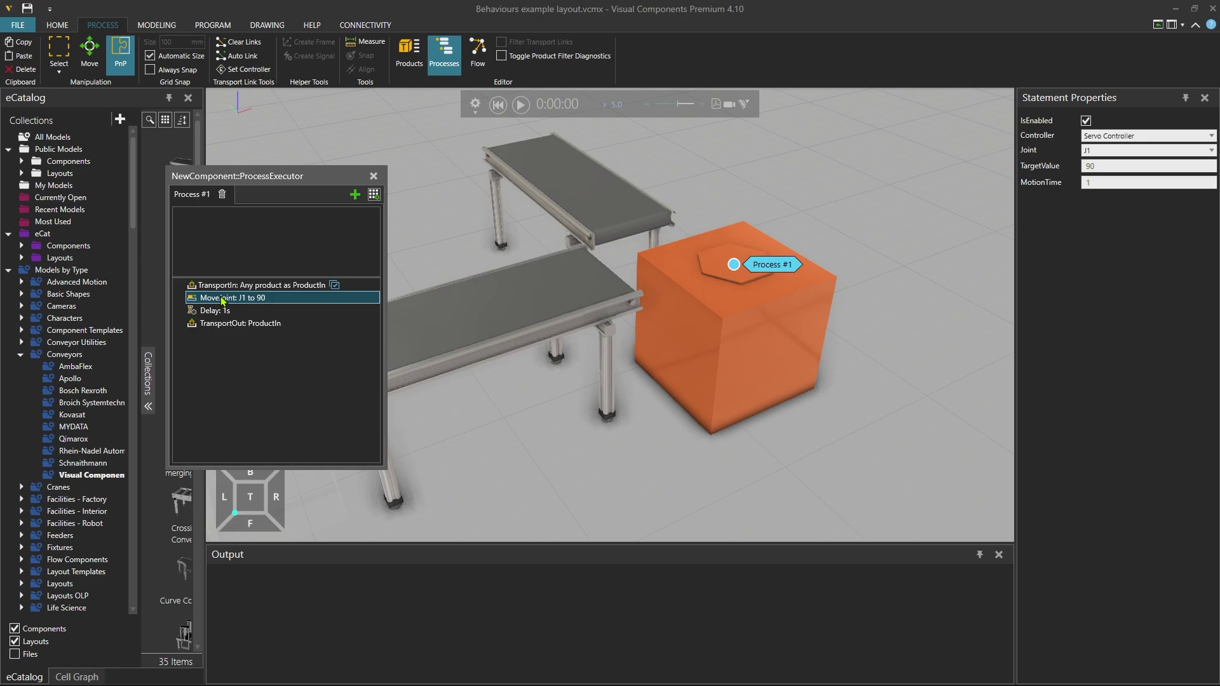
right_click(266, 298)
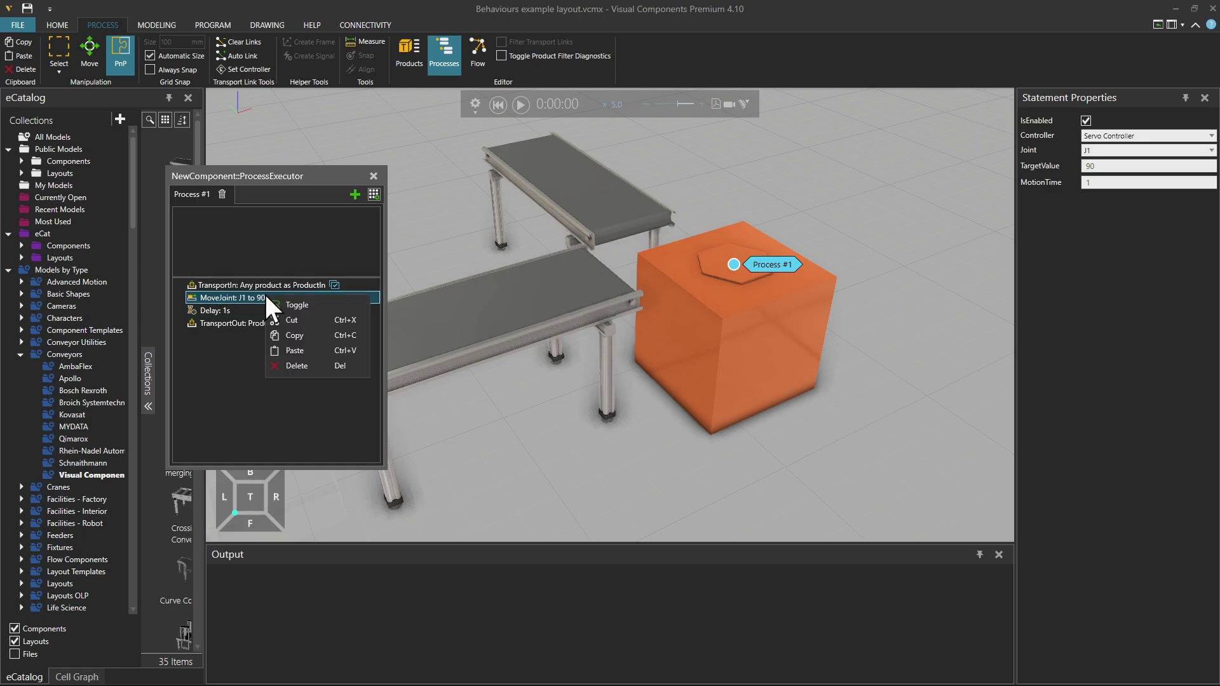
click(291, 334)
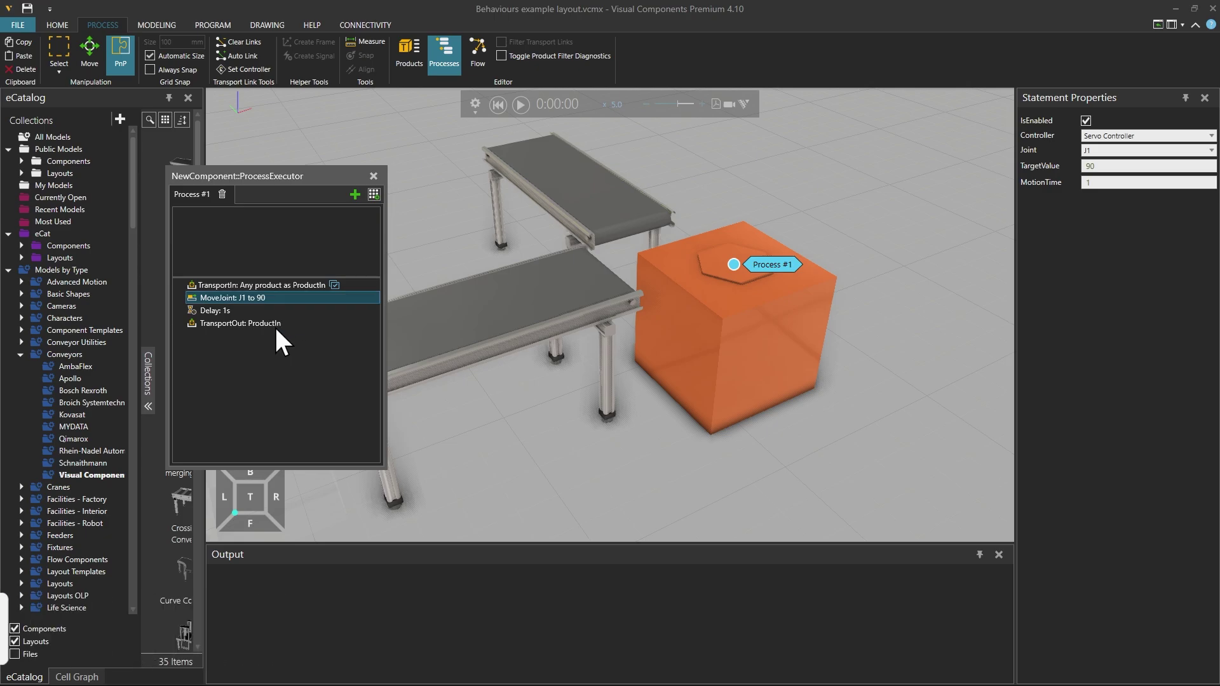
click(241, 322)
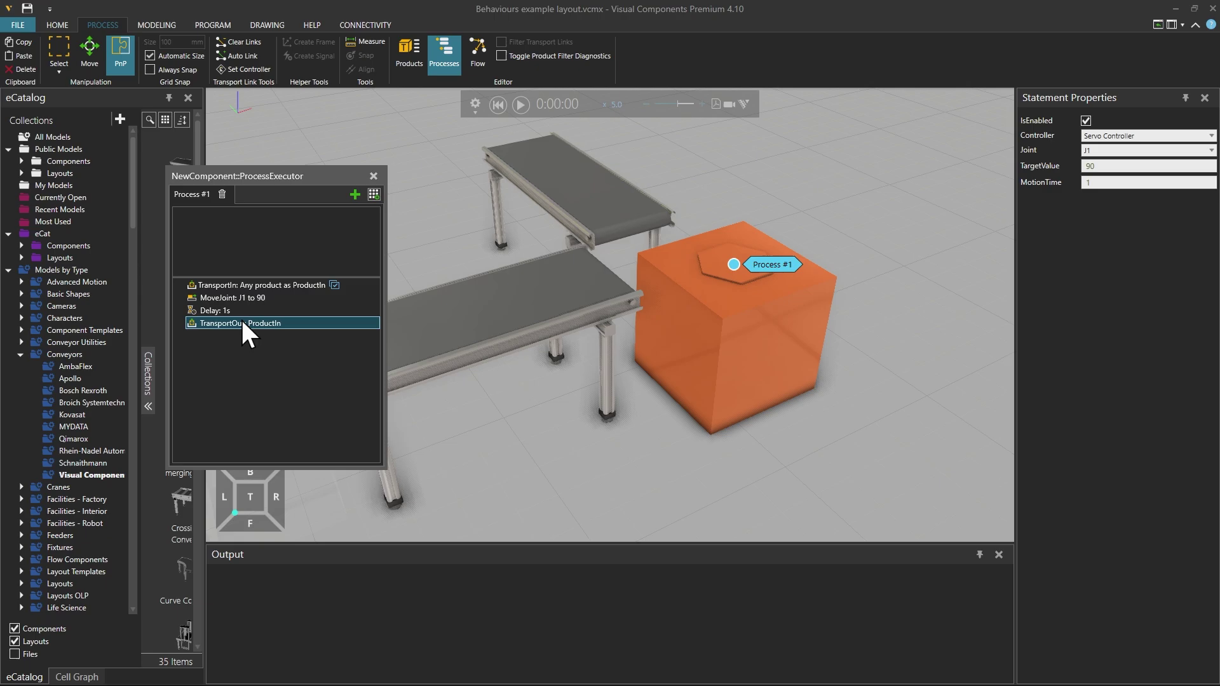
right_click(242, 322)
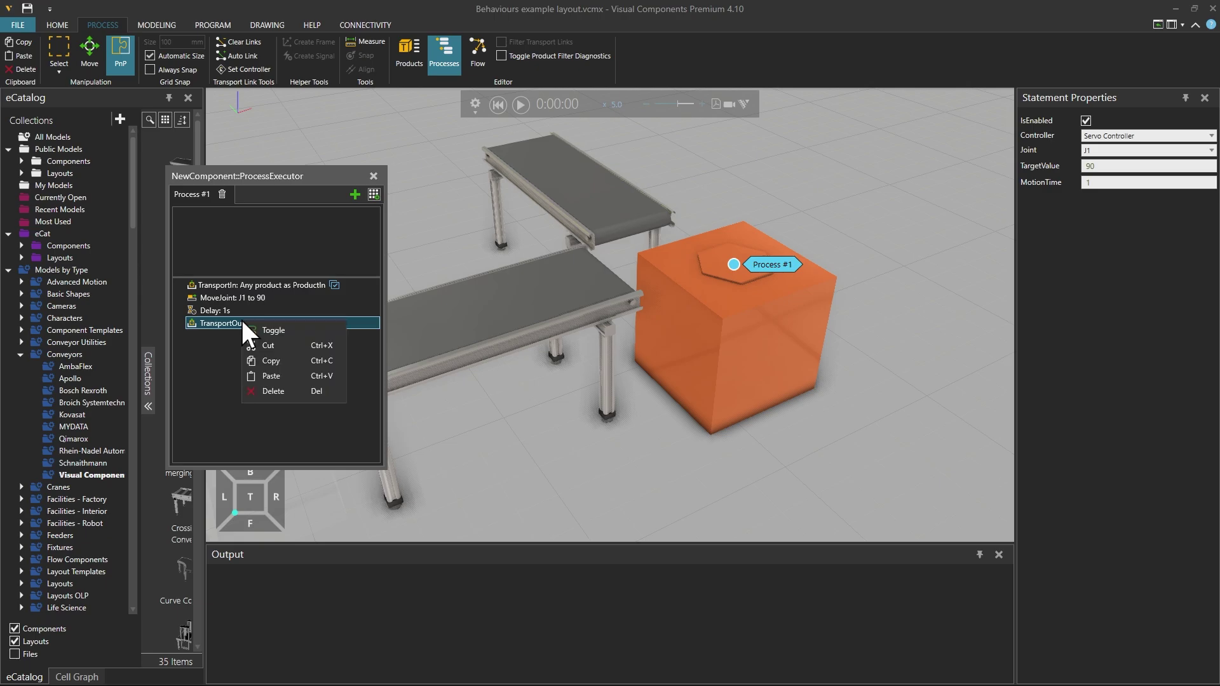
click(273, 373)
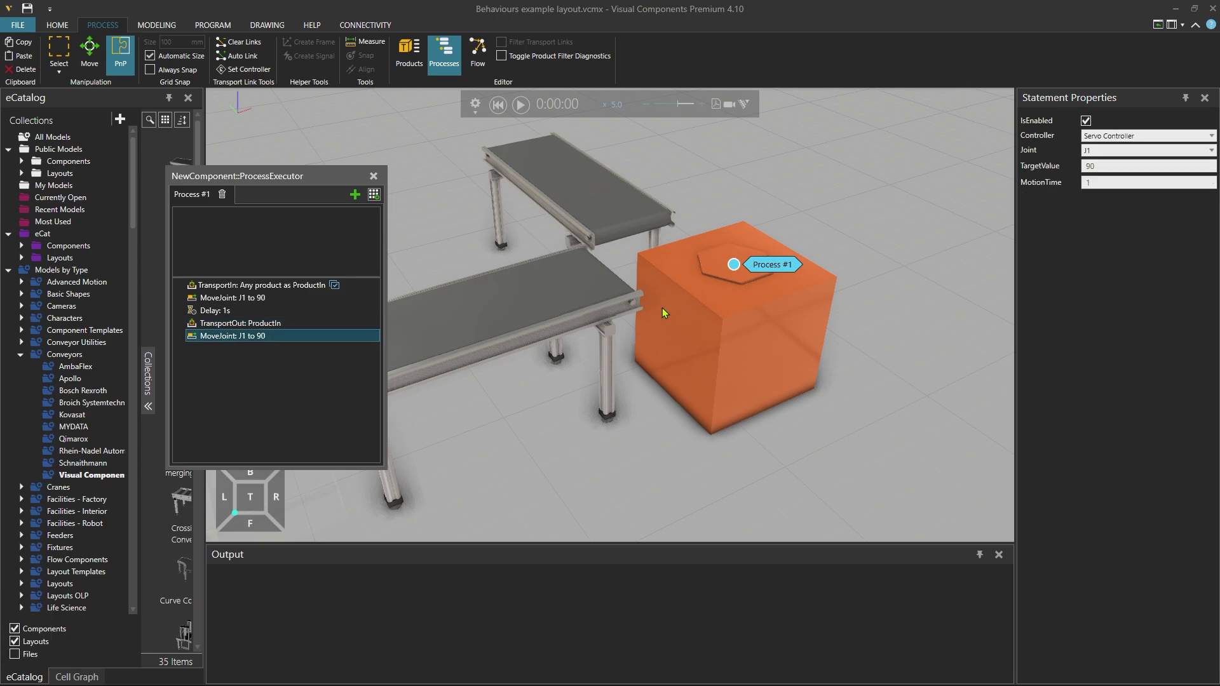
double_click(1111, 166)
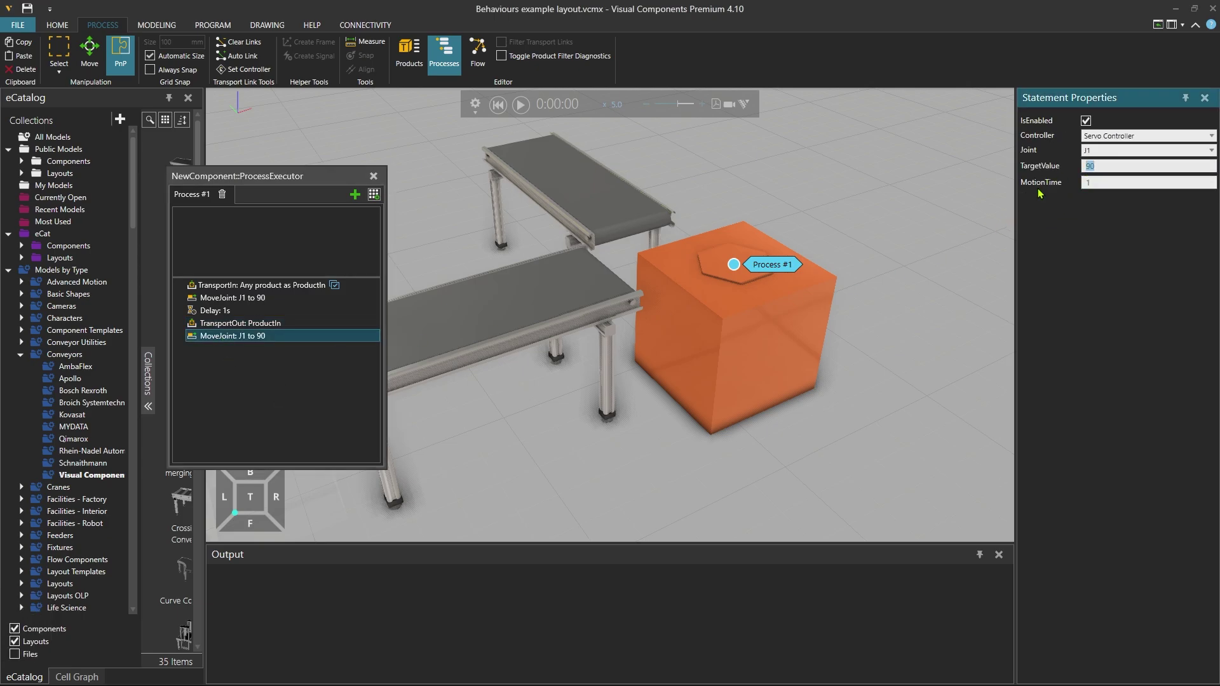
text(0)
key(Tab)
Reattach the block component to both conveyors at X 0, Y 0, then test the process in the simulation and reset it
click(749, 329)
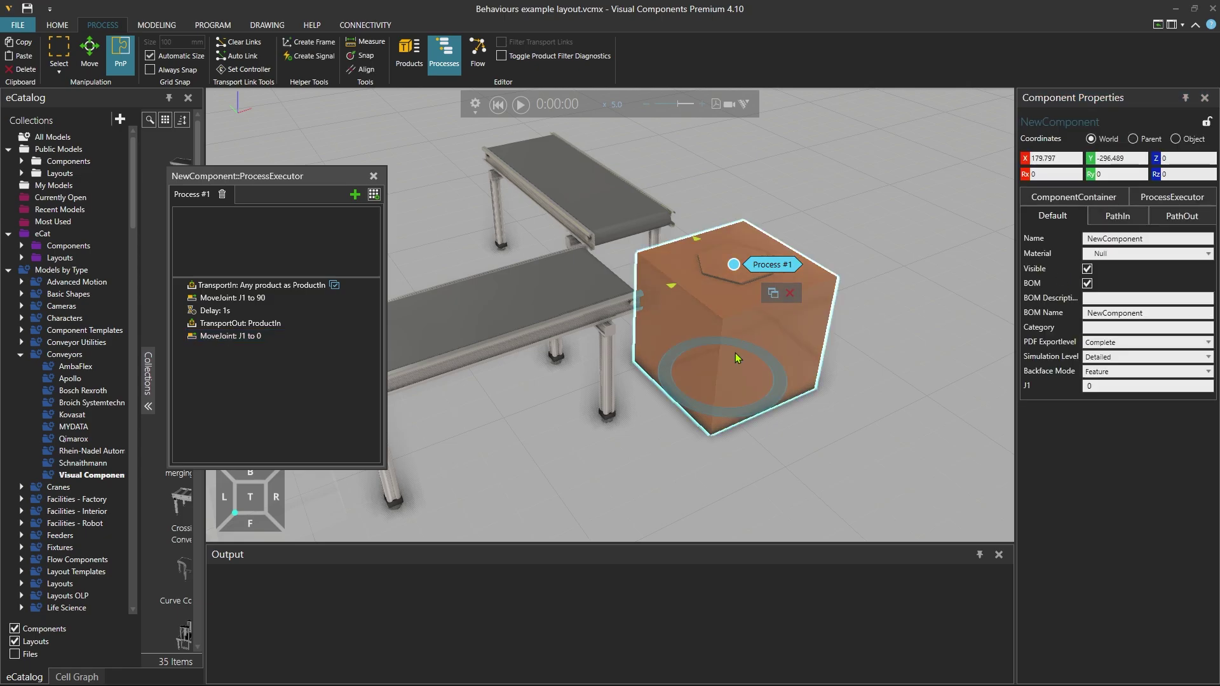
drag(737, 358, 676, 378)
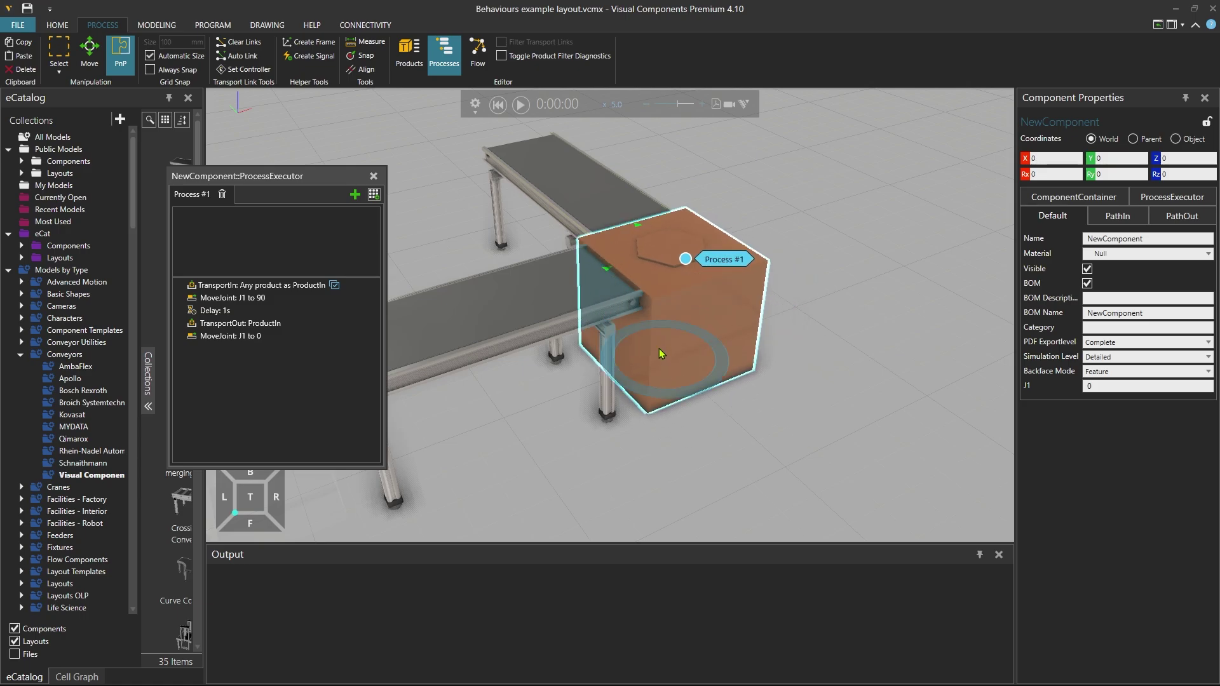
click(520, 104)
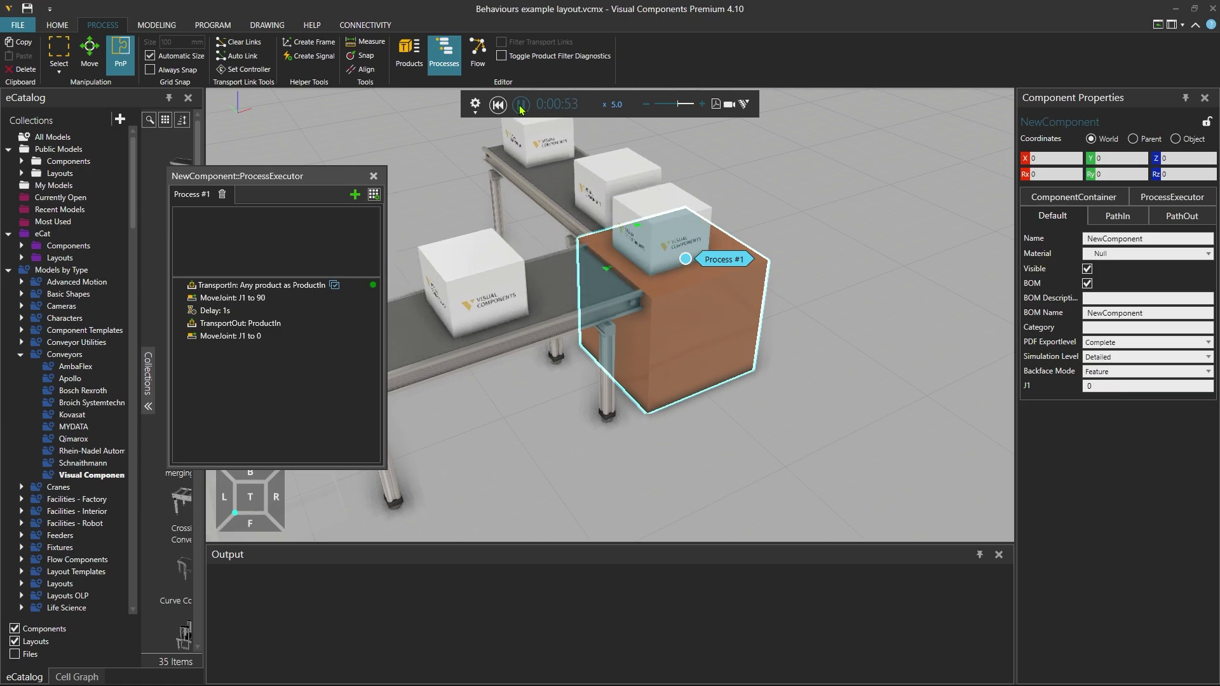
click(520, 105)
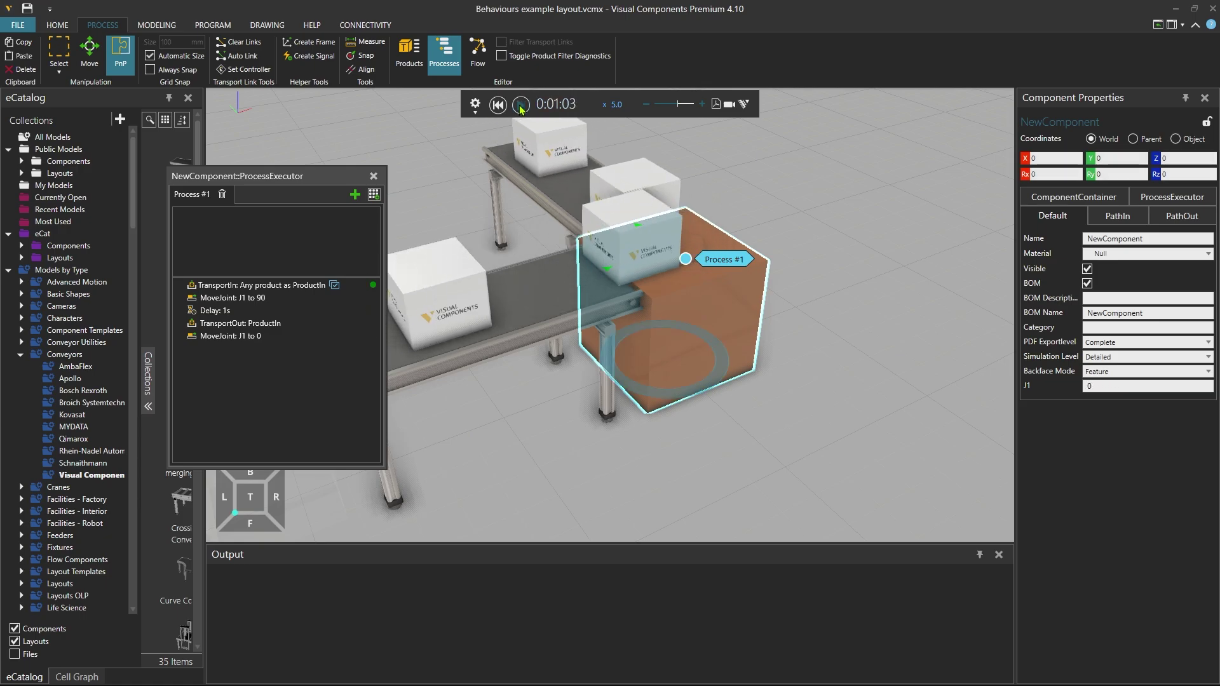
click(498, 104)
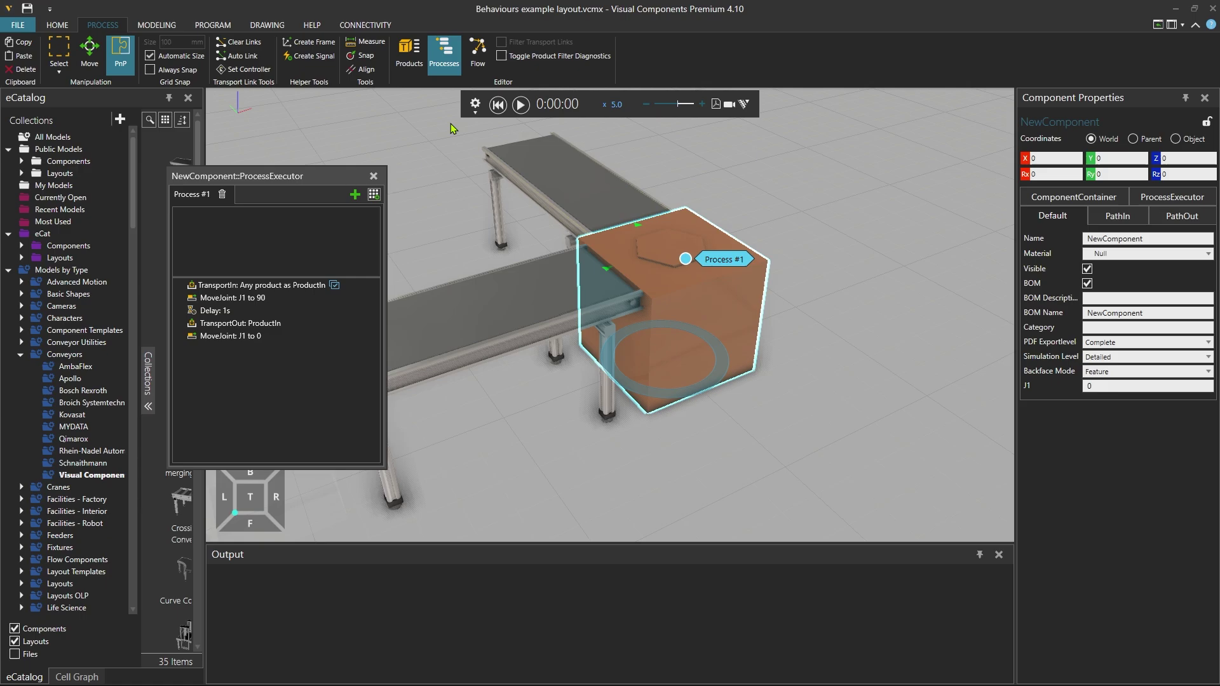
click(372, 177)
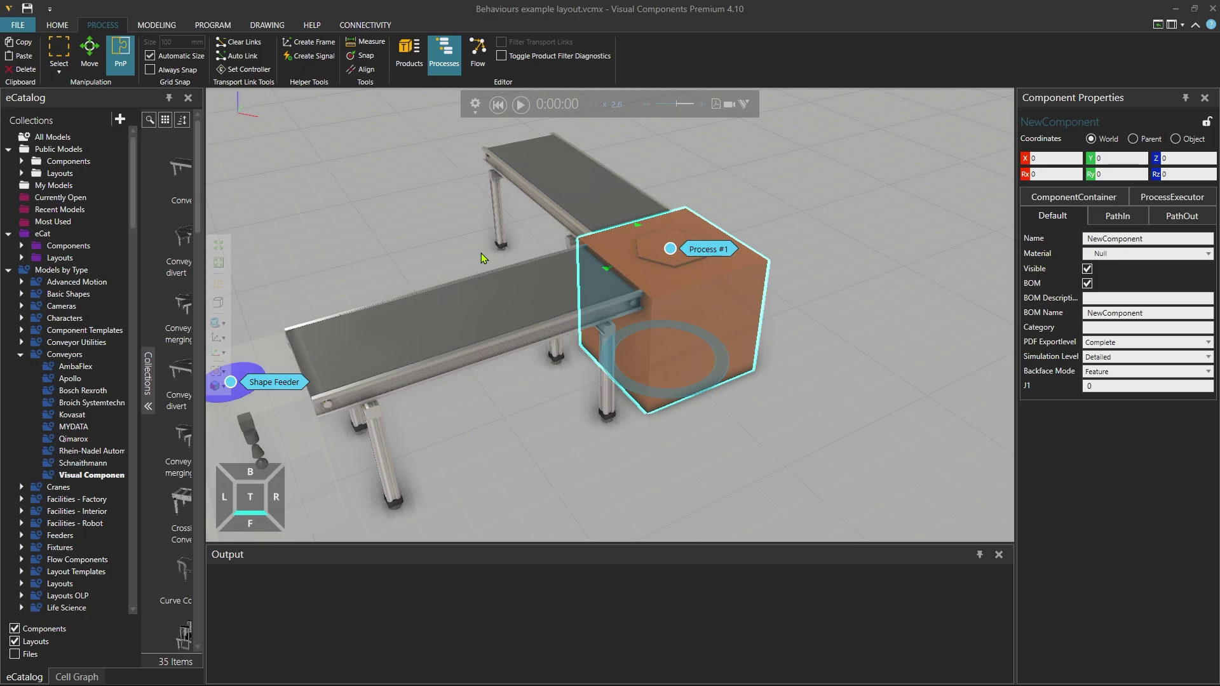
Check PathIn's capacity, then add a Capacity Controller behavior to the block component with its capacity set to 1
click(157, 25)
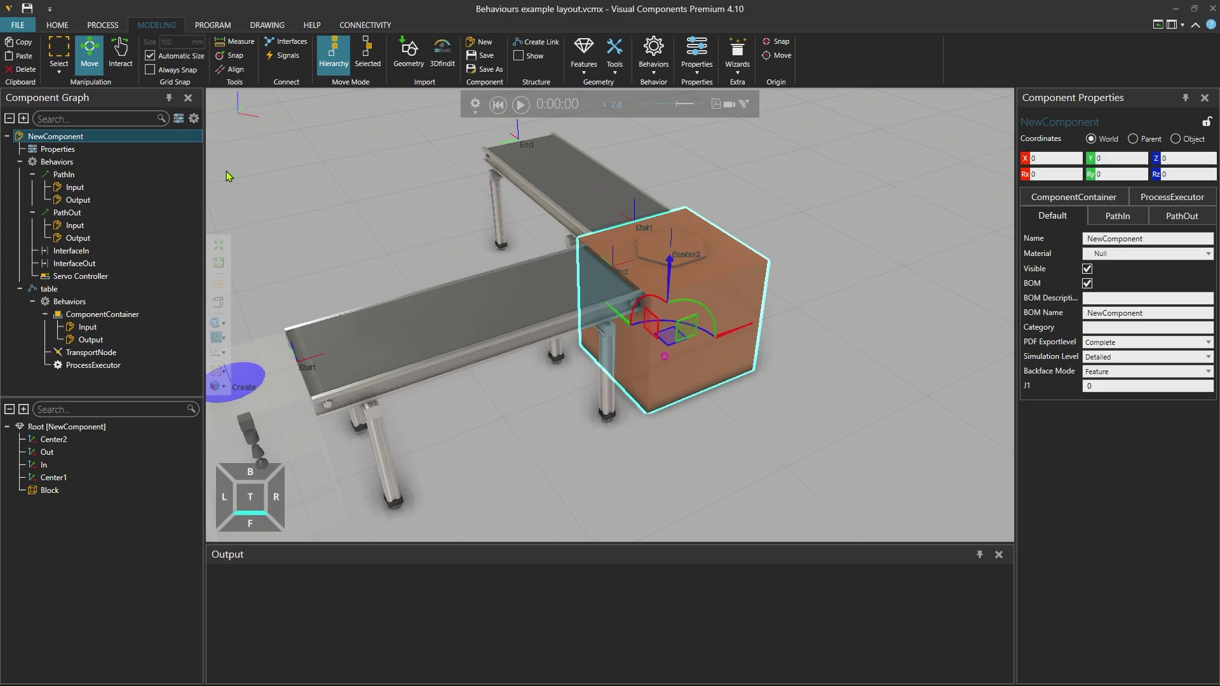
click(73, 176)
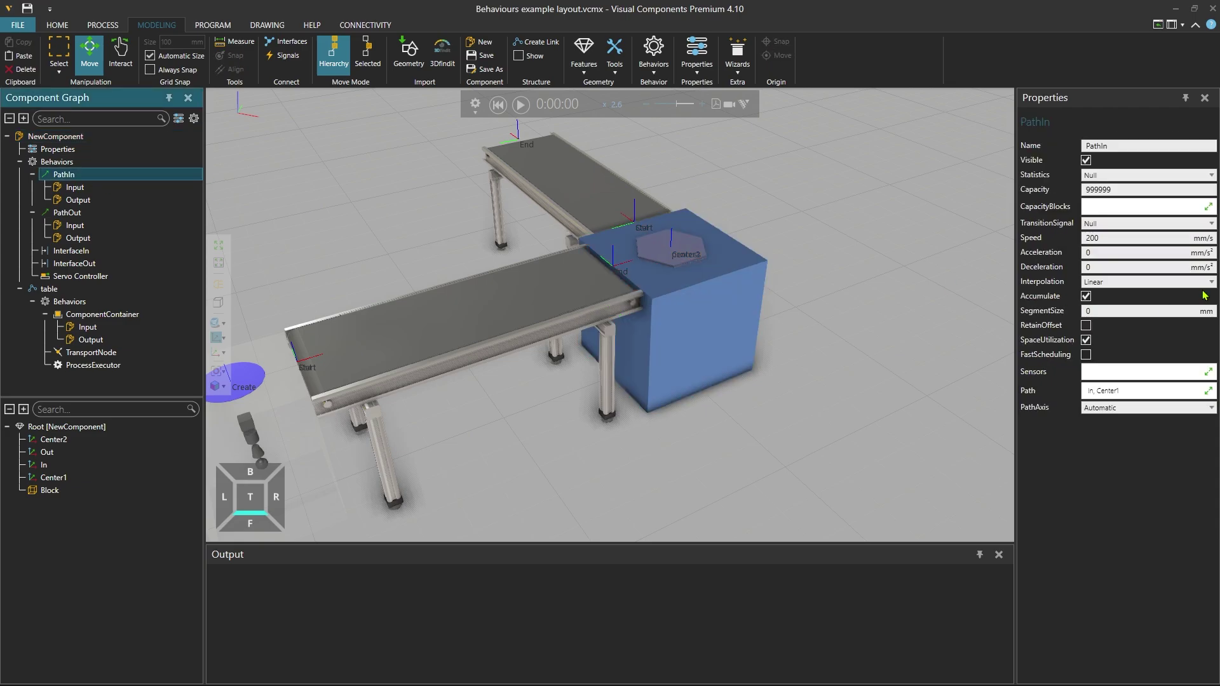
click(1121, 190)
double_click(1121, 190)
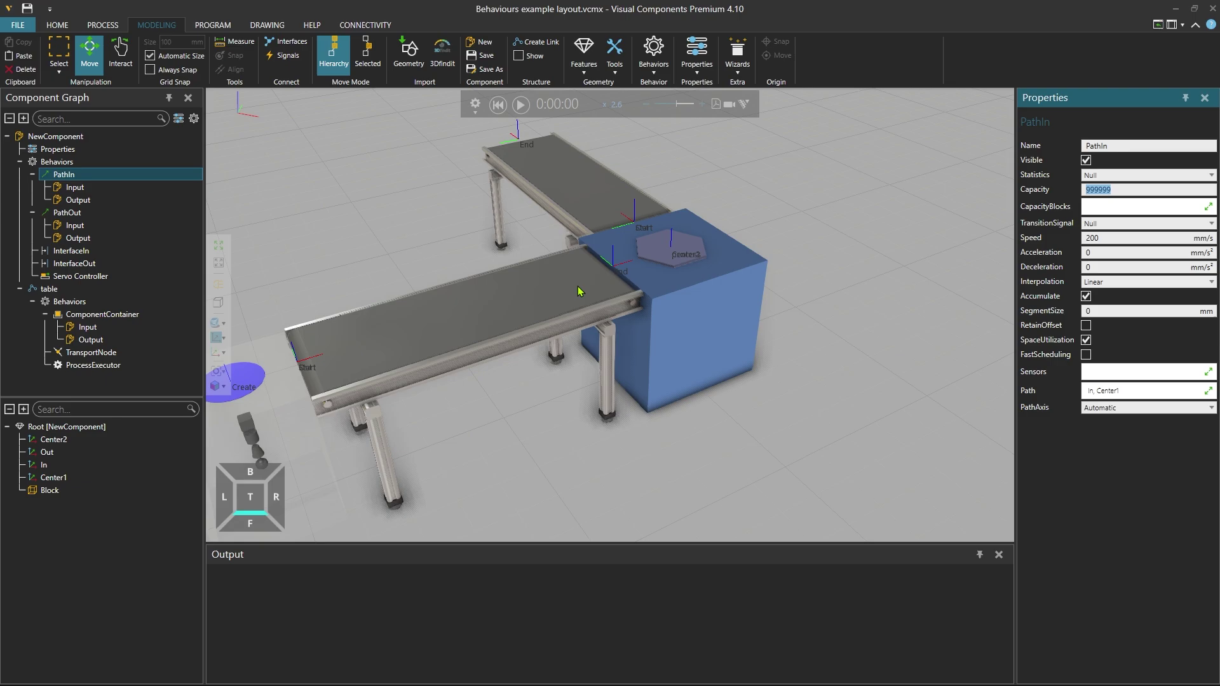
click(656, 70)
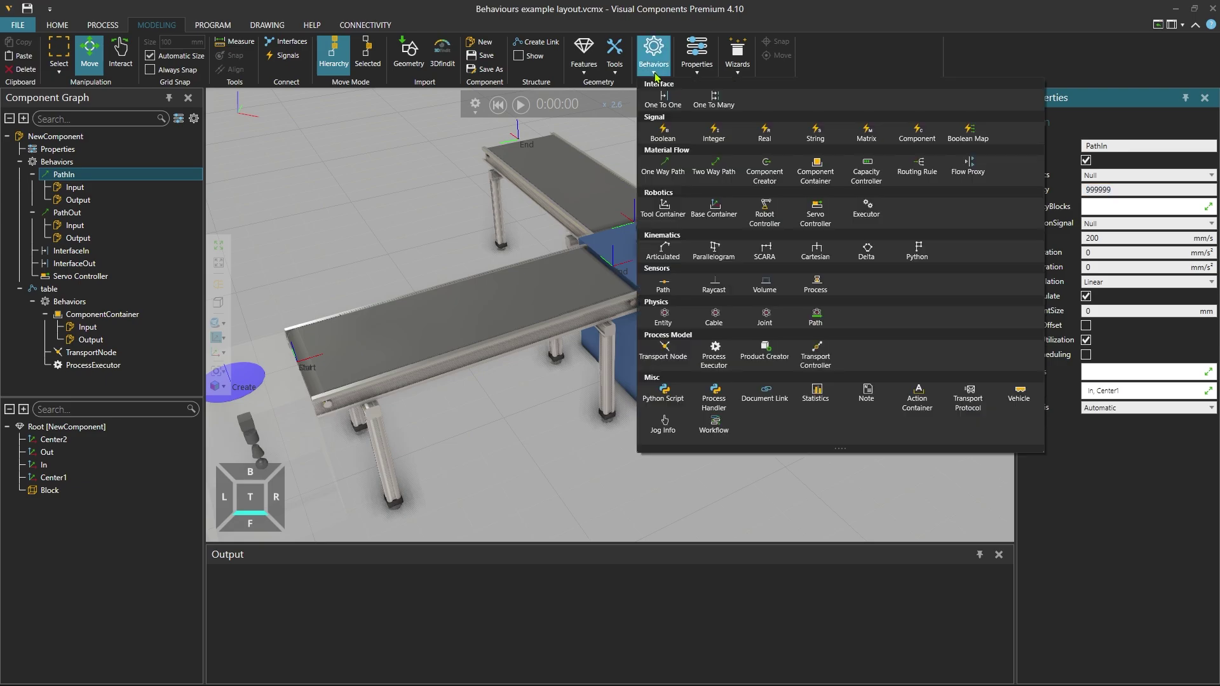
click(866, 170)
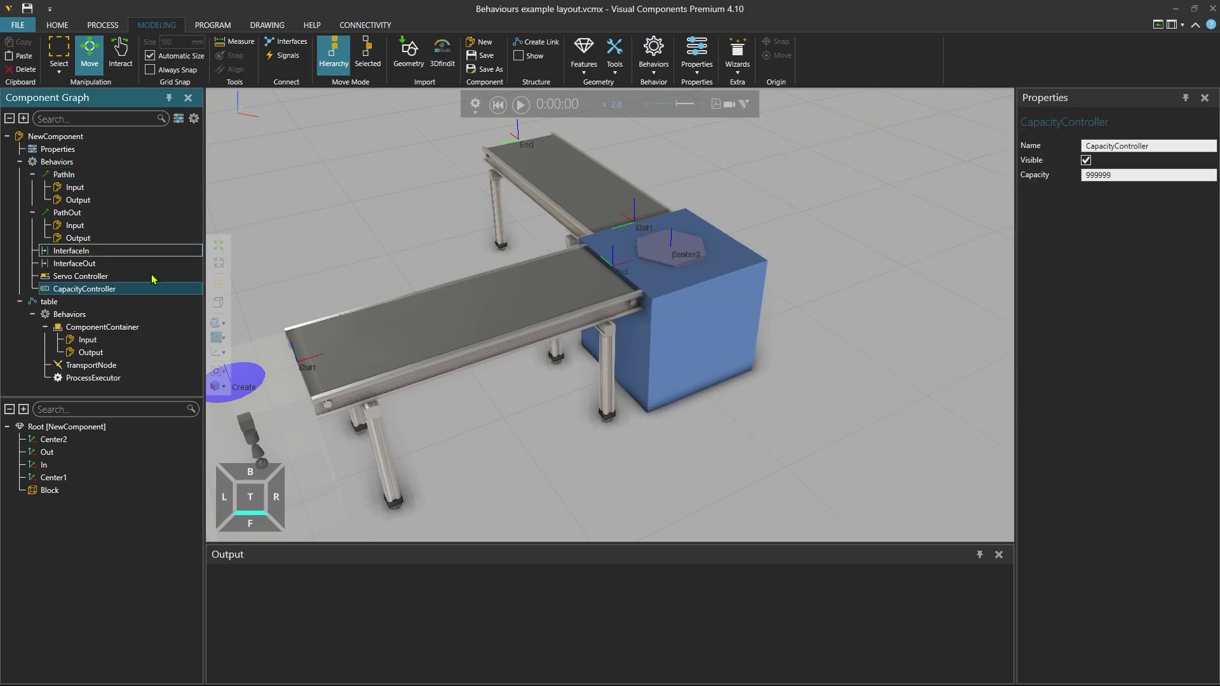
click(1023, 176)
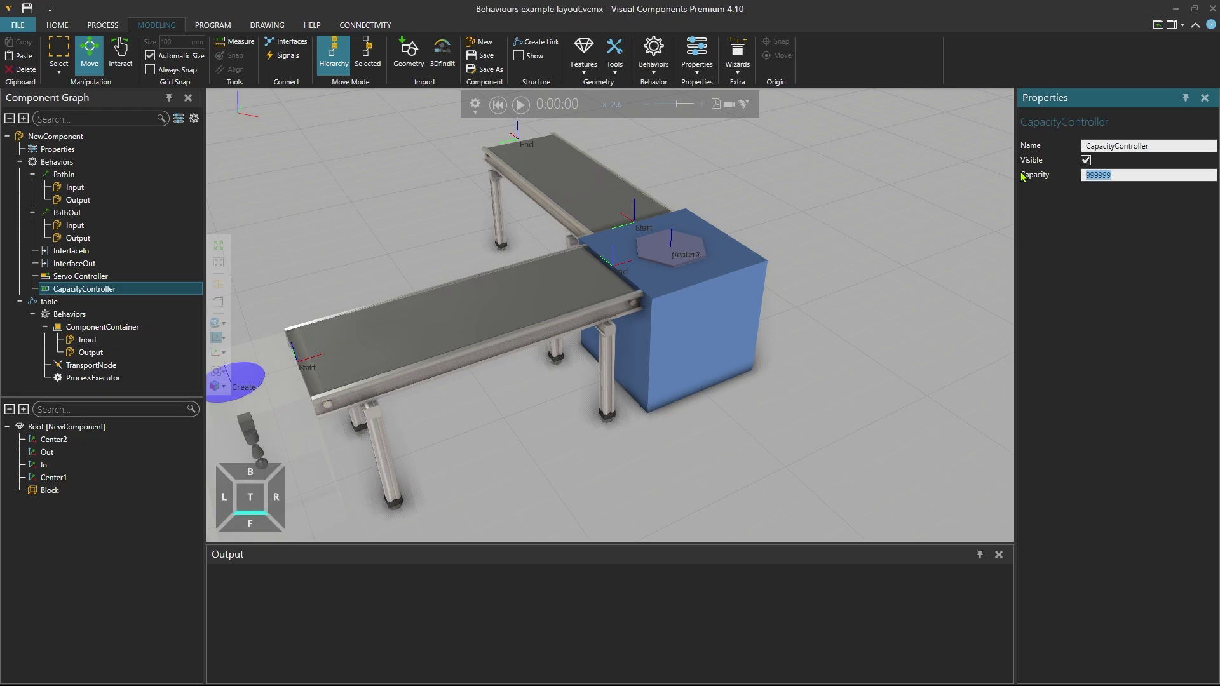
text(1)
Add CapacityController to the capacity blocks of both PathIn and PathOut
click(80, 177)
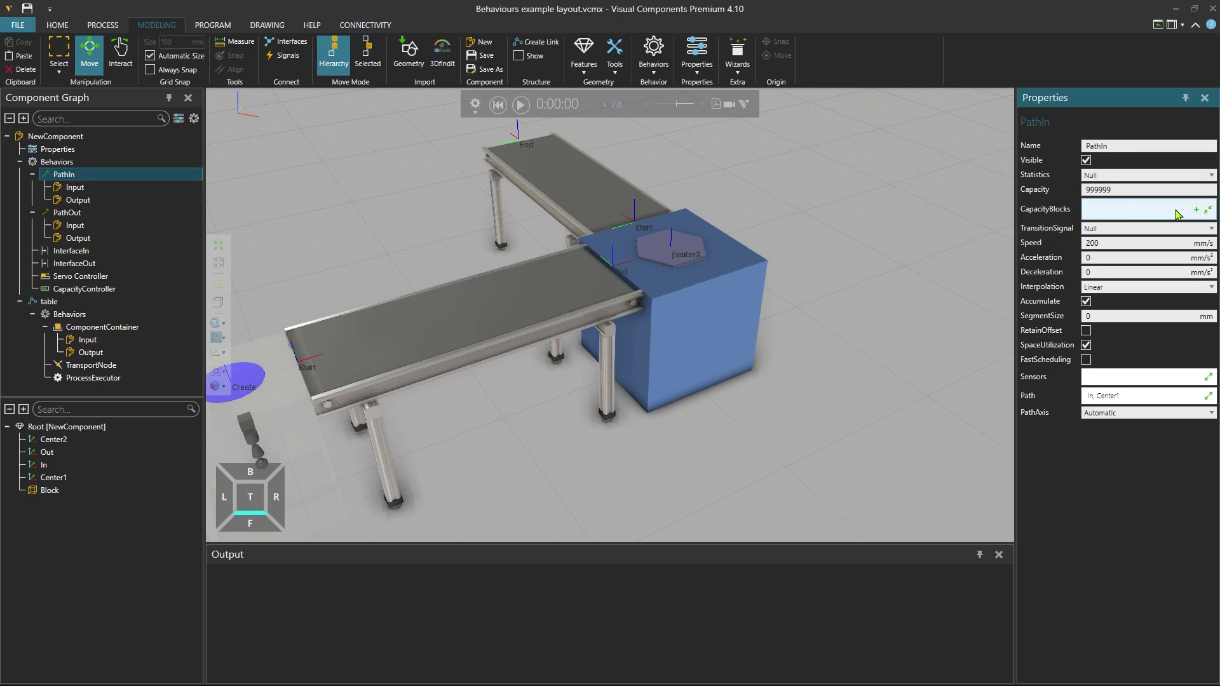
click(1196, 210)
double_click(548, 234)
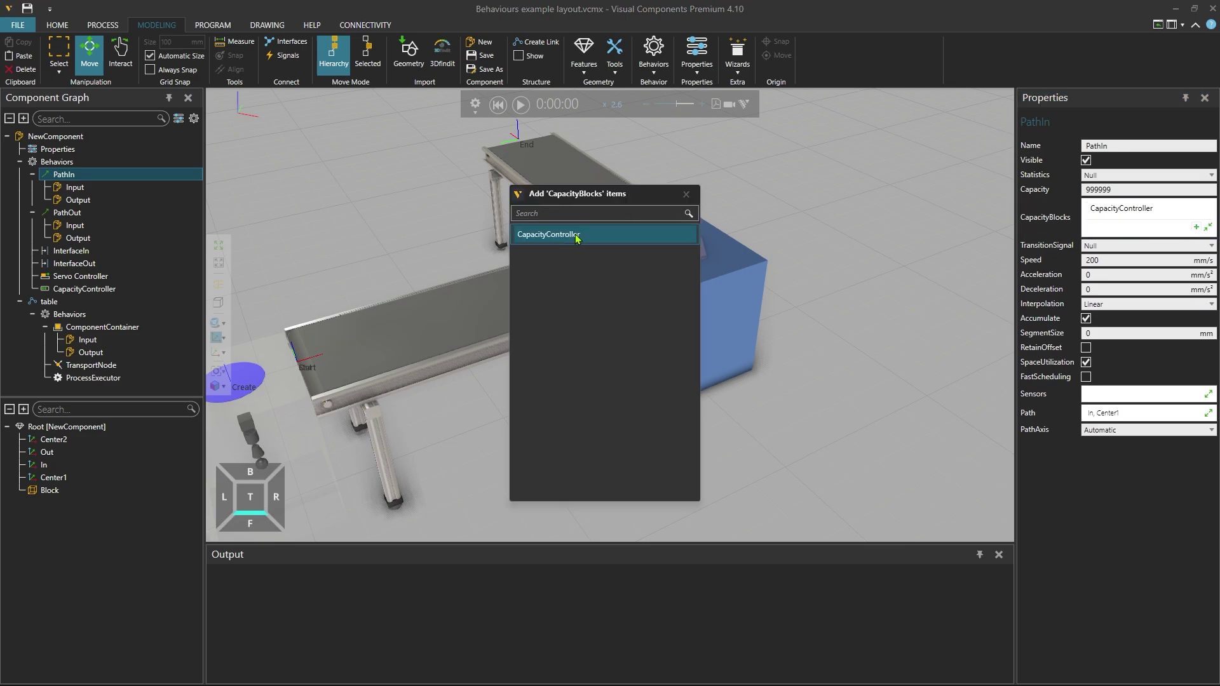
click(686, 195)
click(108, 212)
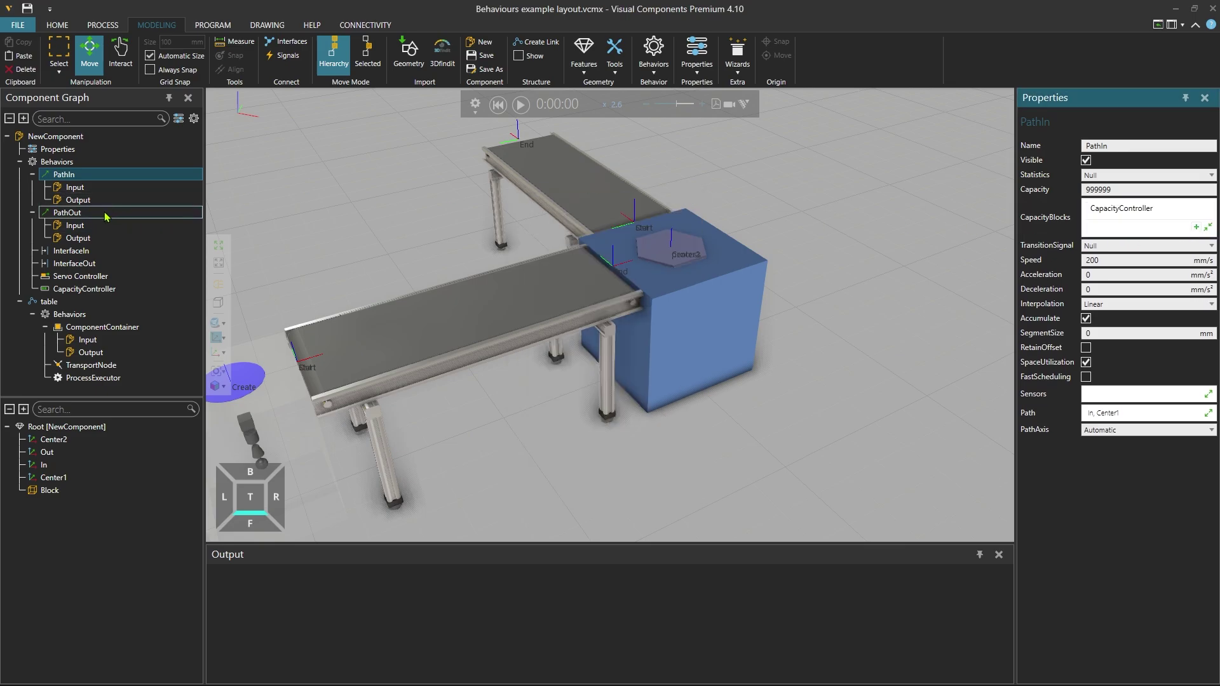
click(1196, 207)
double_click(591, 234)
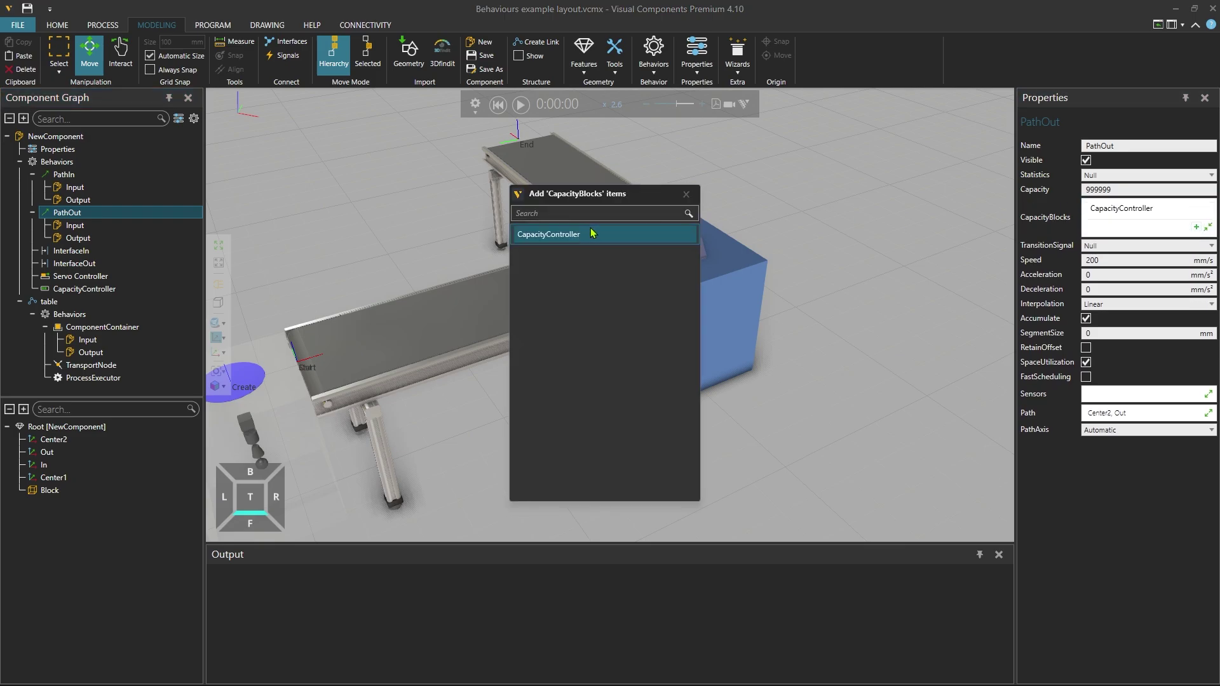
Add CapacityController to the capacity blocks of the table's ComponentContainer
click(687, 195)
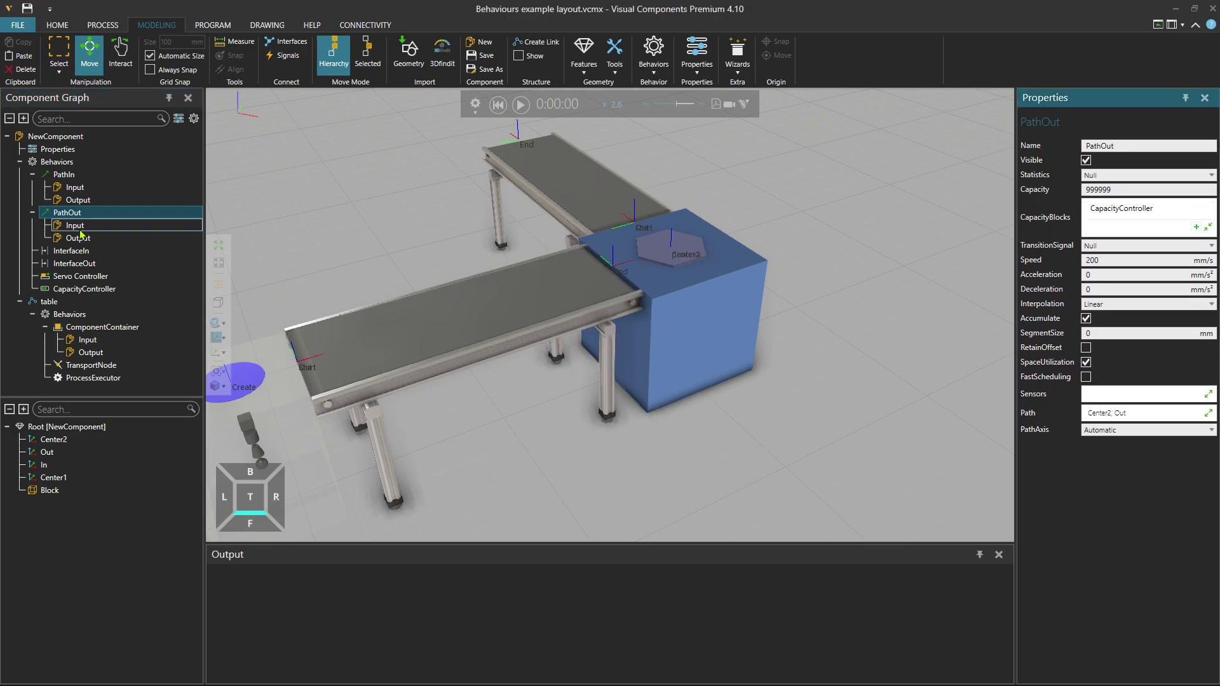
click(92, 327)
click(1153, 211)
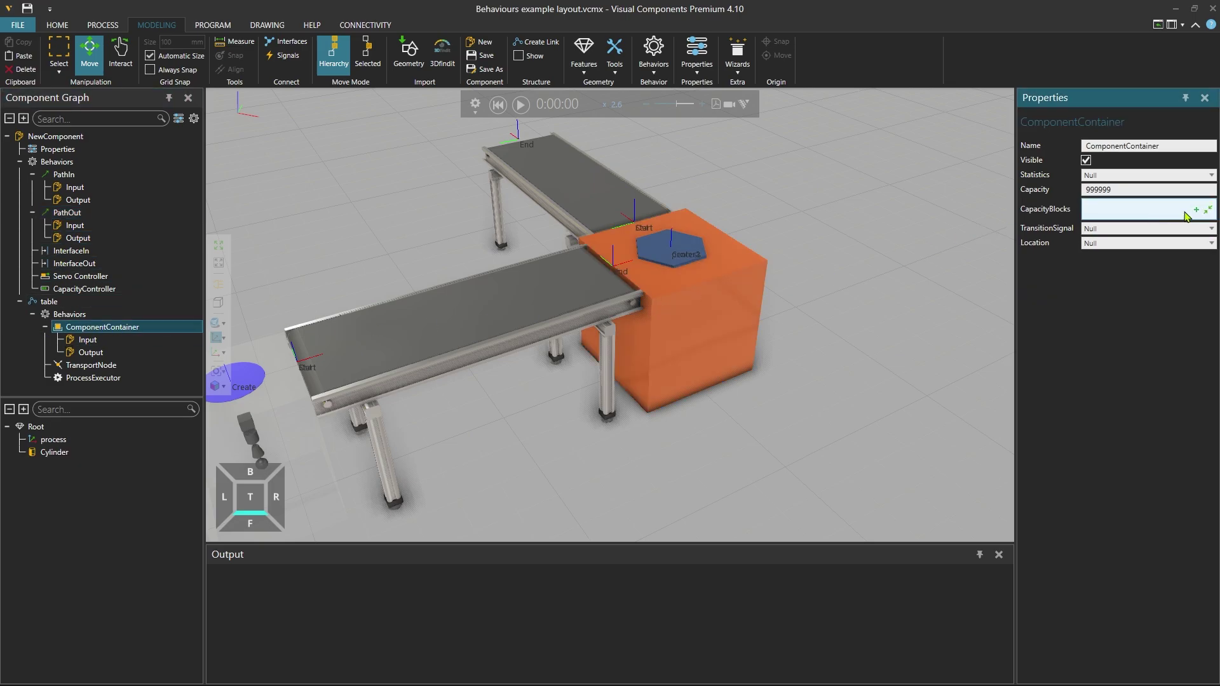
click(1195, 210)
click(586, 233)
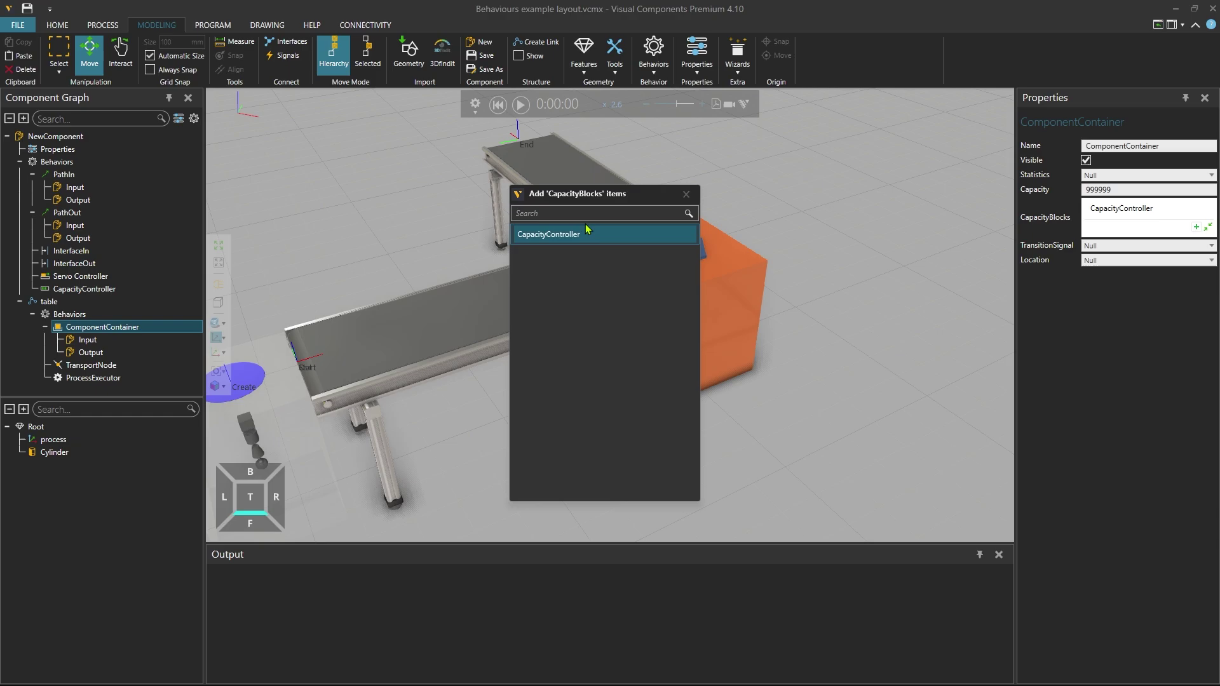
click(687, 194)
Run the simulation to check how boxes pass over the block's rotating table, then reset it
right_drag(691, 329, 661, 338)
scroll(666, 303, up, 5)
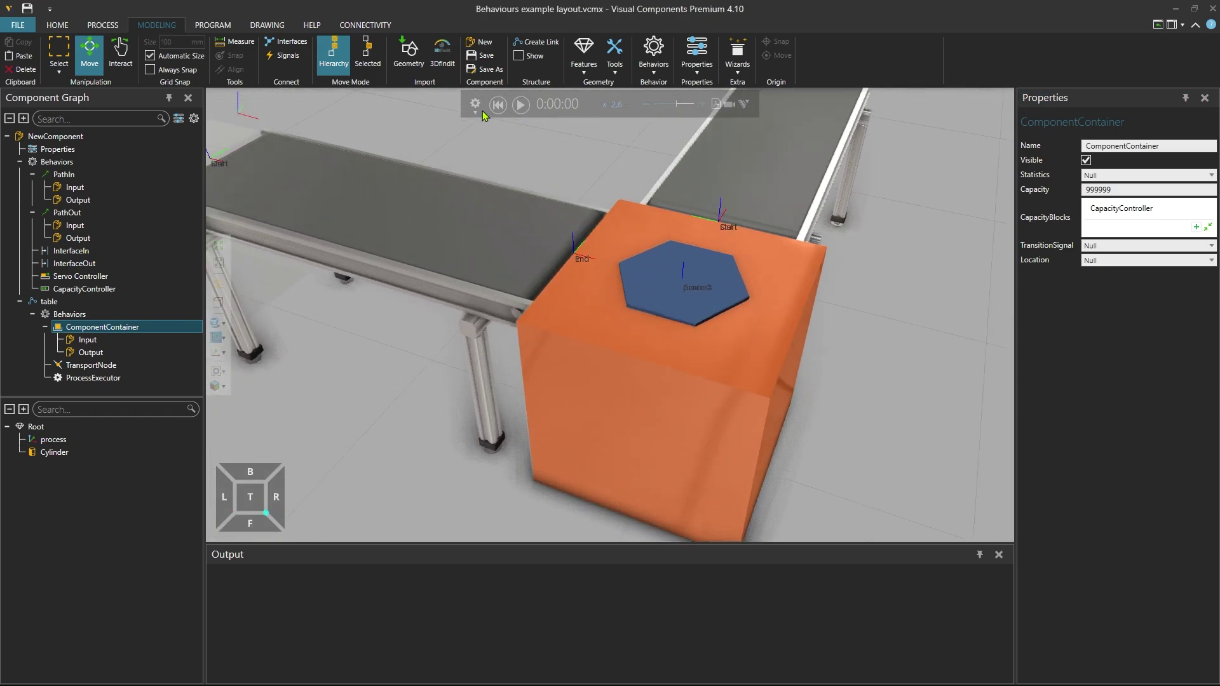
click(521, 106)
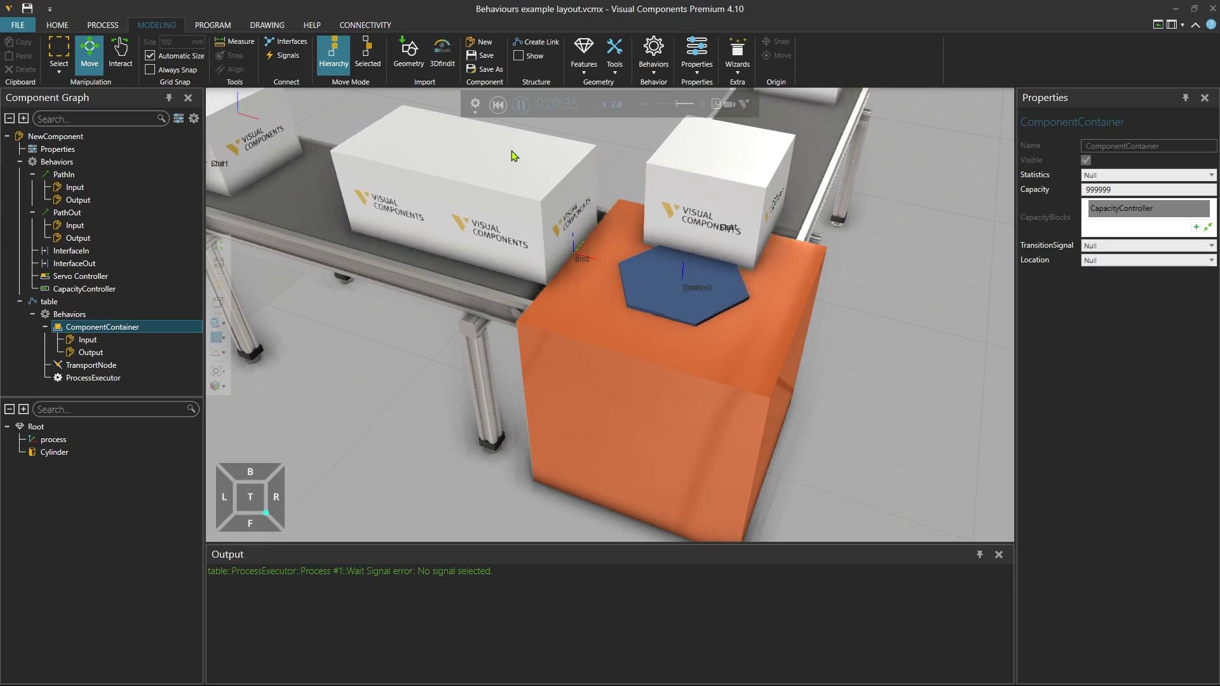
click(497, 104)
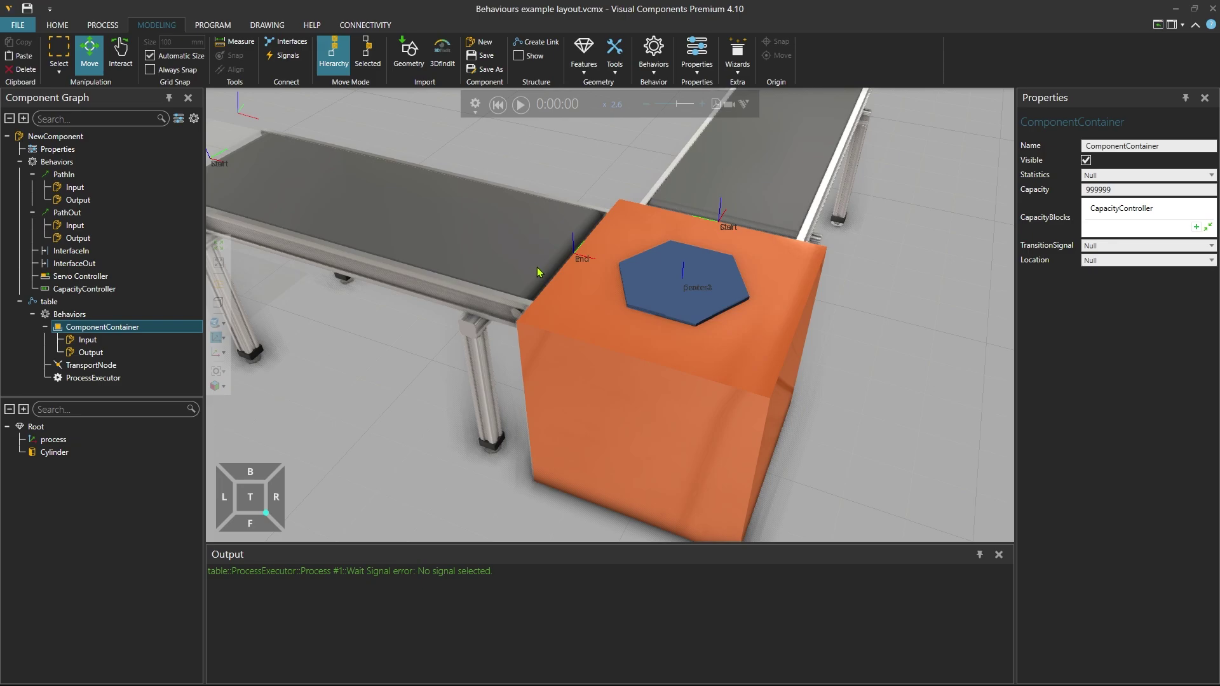
Rerun the simulation, slow it to speed factor 1 to watch boxes enter and leave the table, then reset it
click(520, 105)
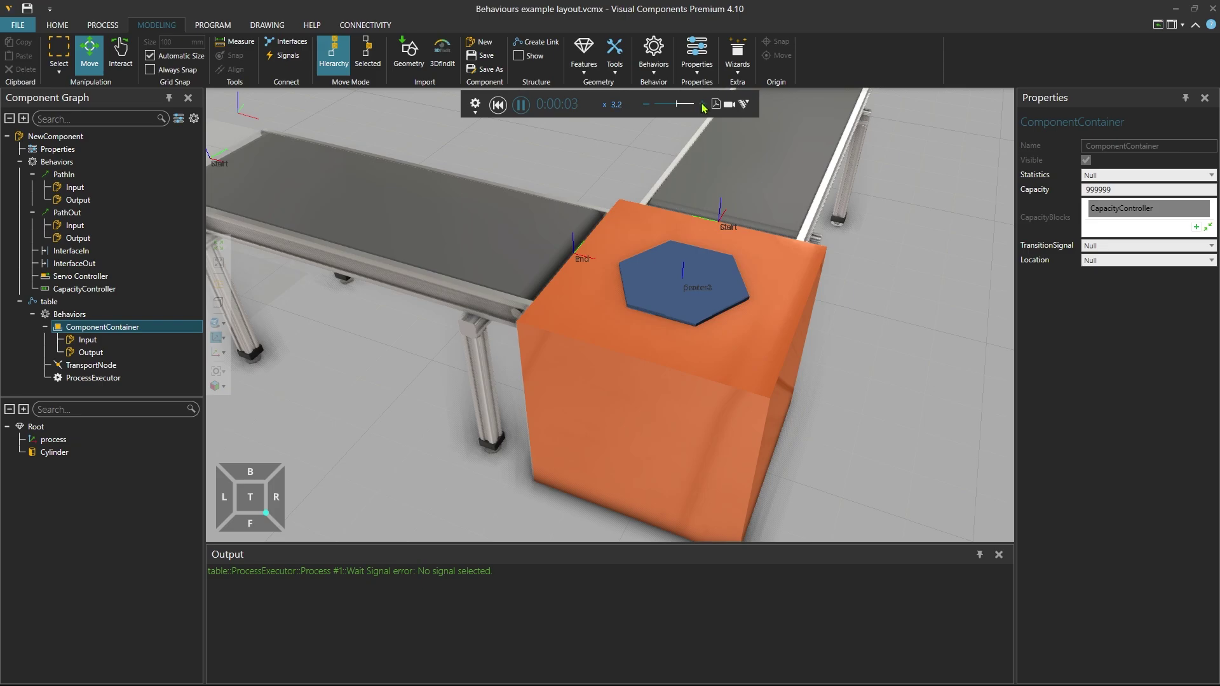
click(625, 103)
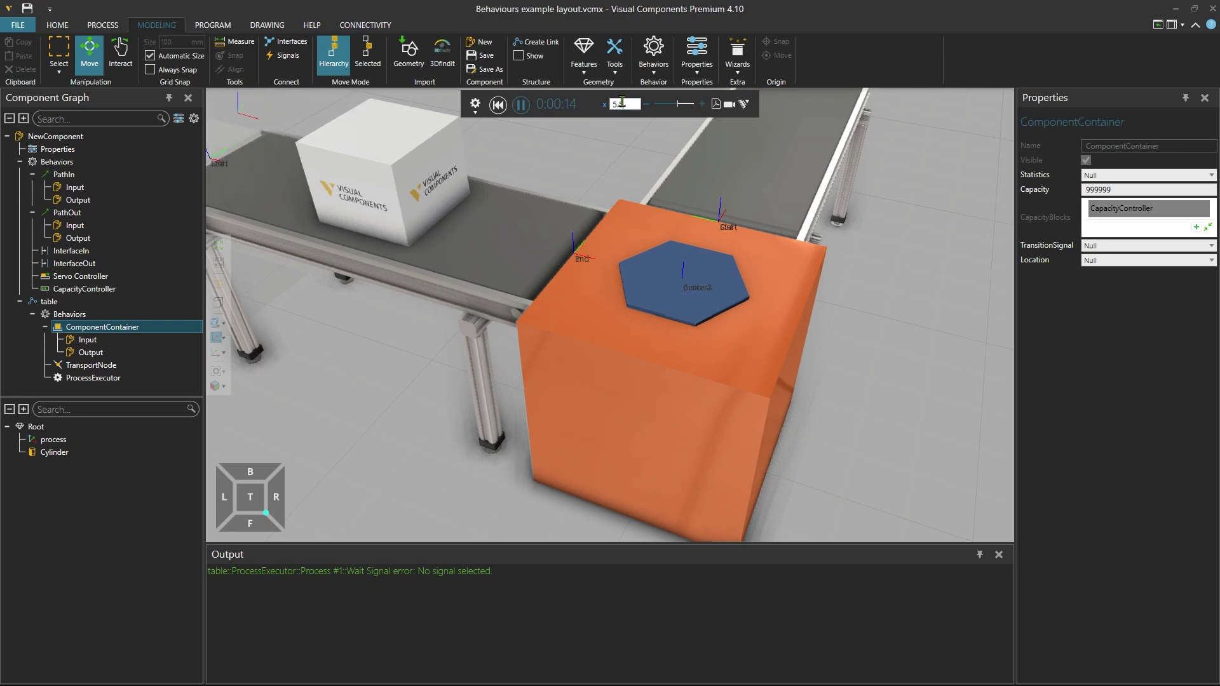
text(1)
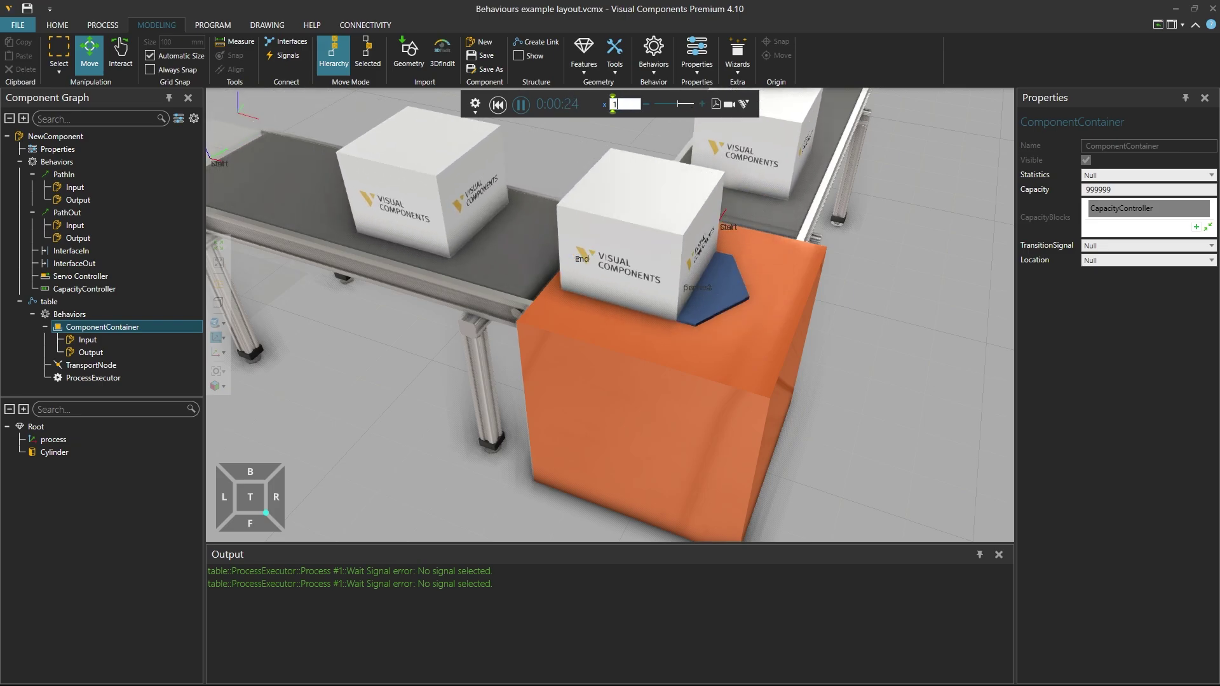
key(Return)
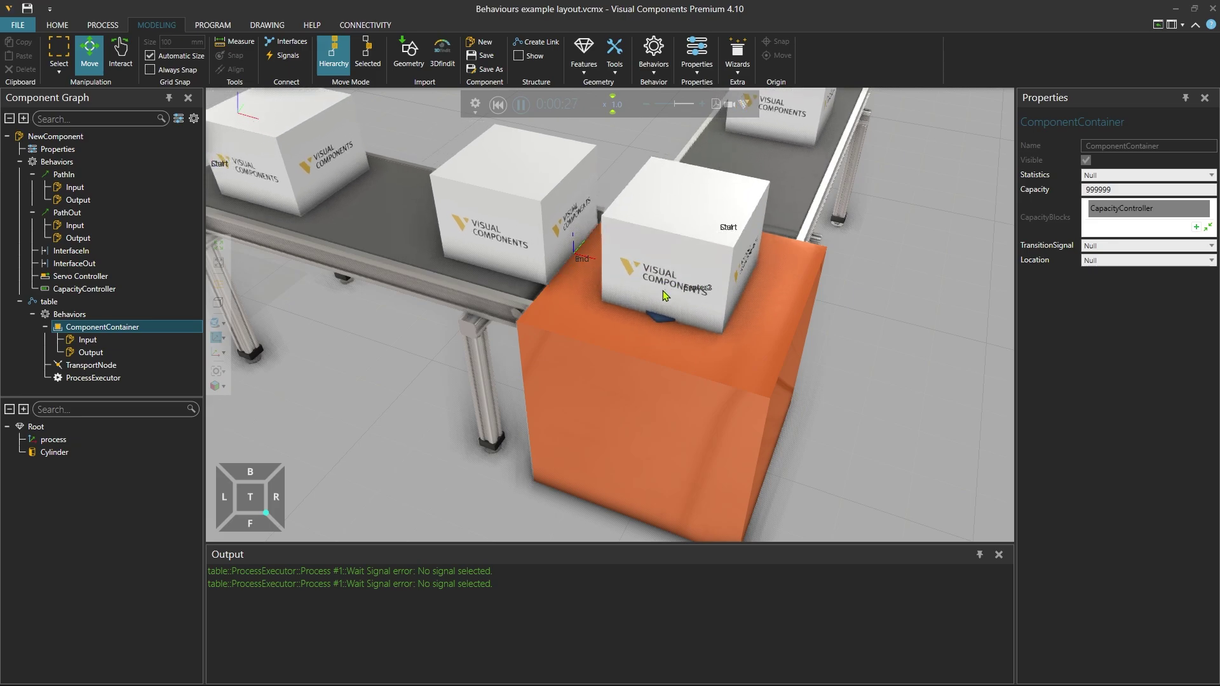
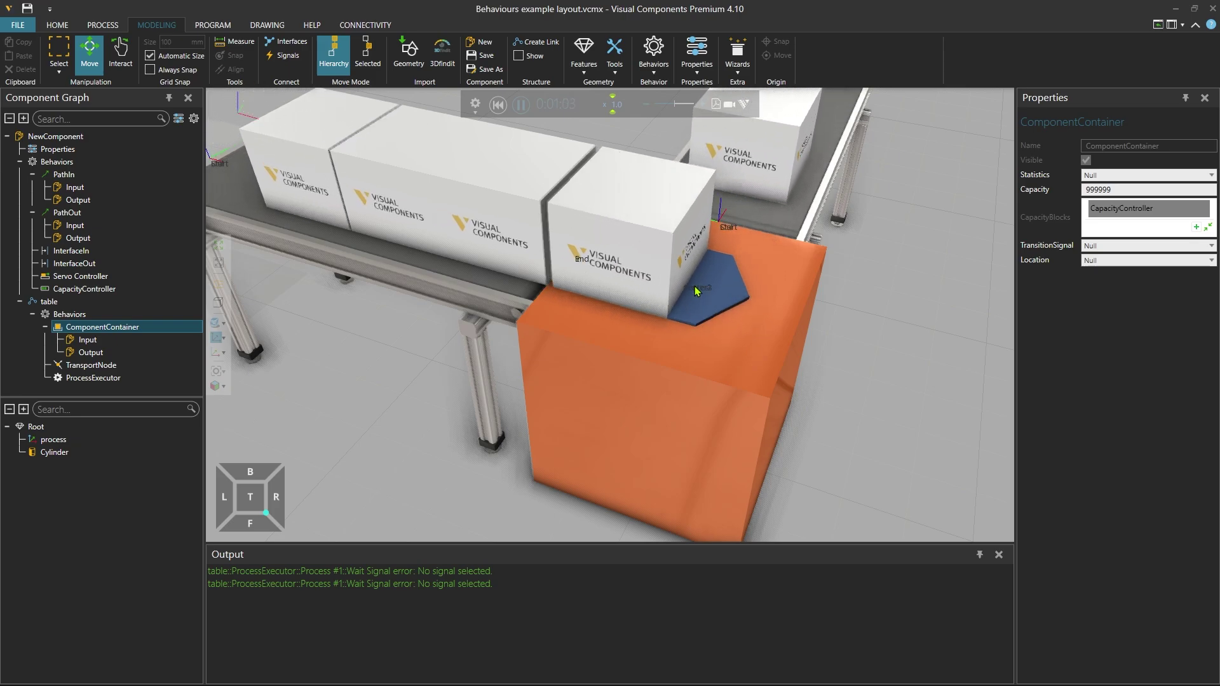
click(500, 105)
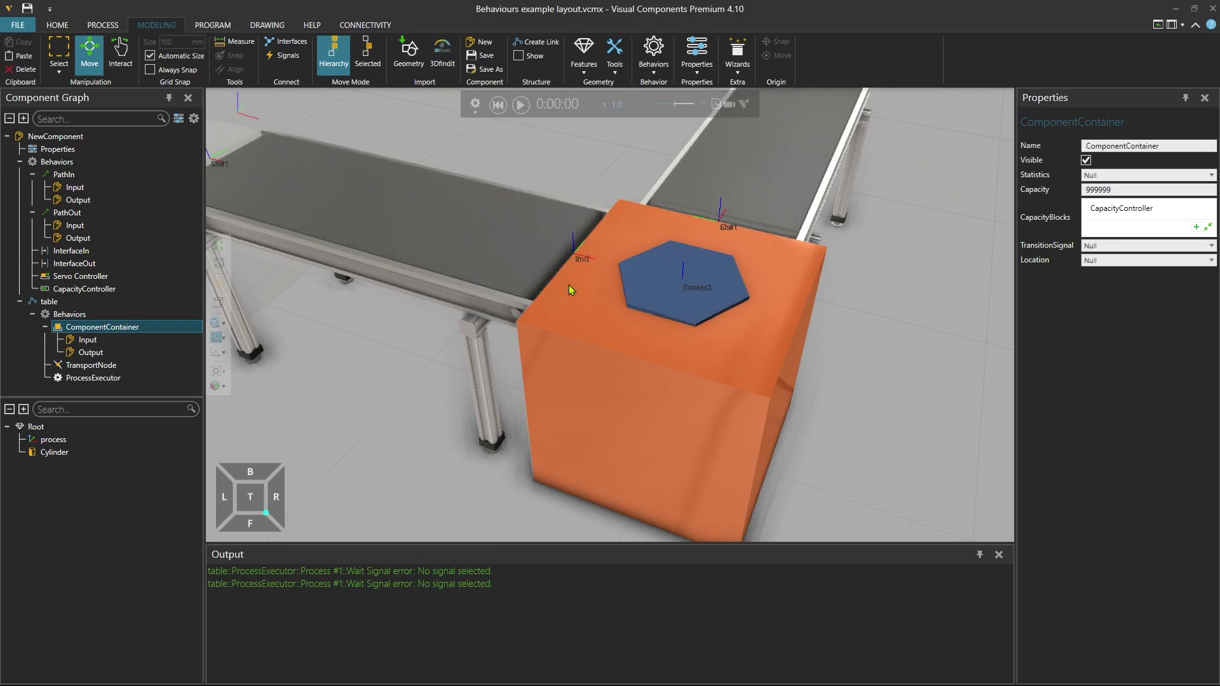
Add a Boolean signal behavior to the block component's root behaviors
click(60, 162)
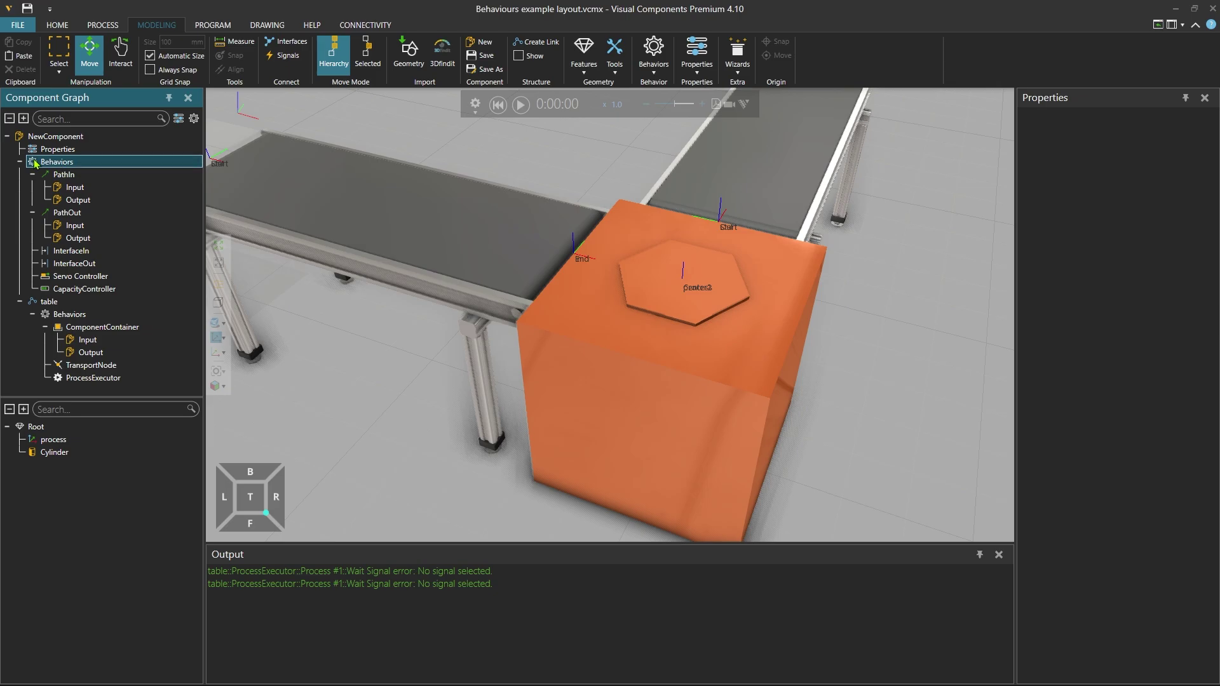
click(652, 70)
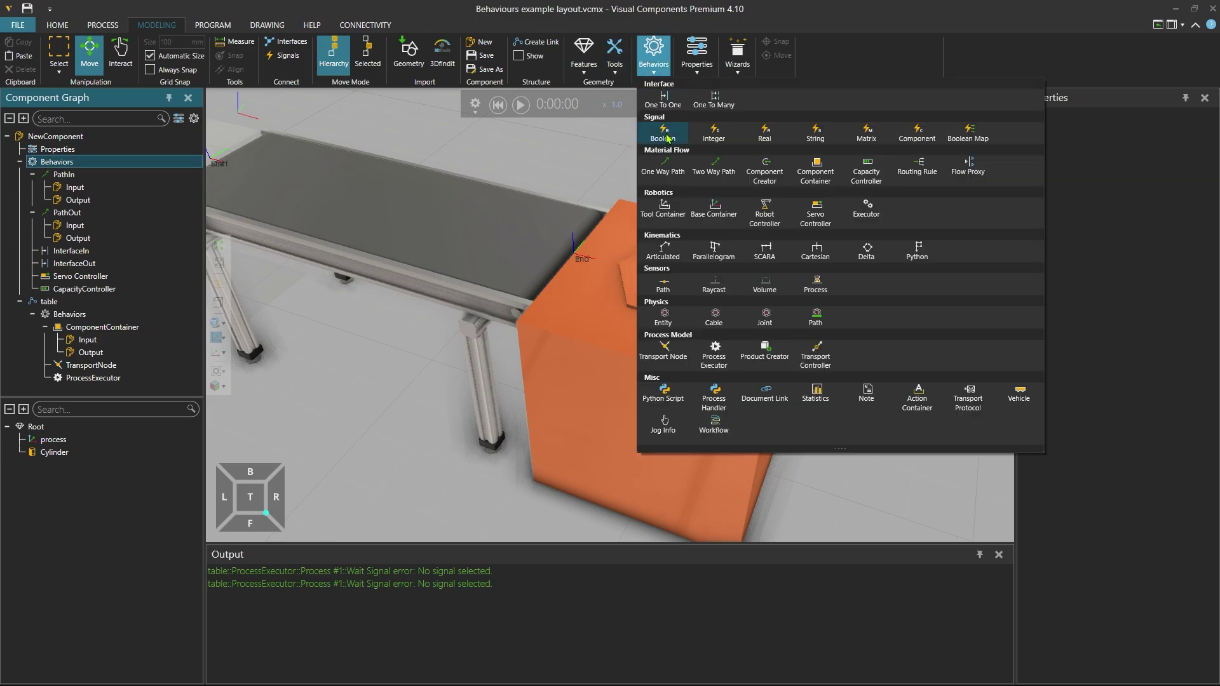
click(664, 133)
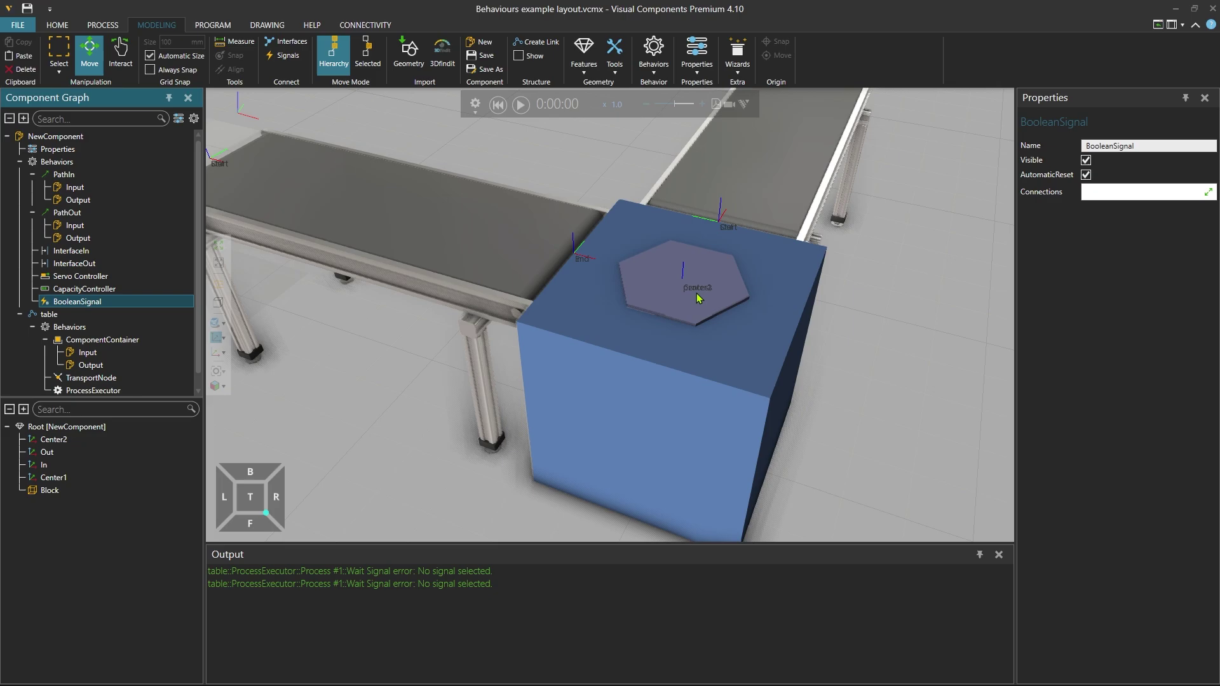
Add a Path sensor behavior to the block component and set its frame to Center2
click(645, 73)
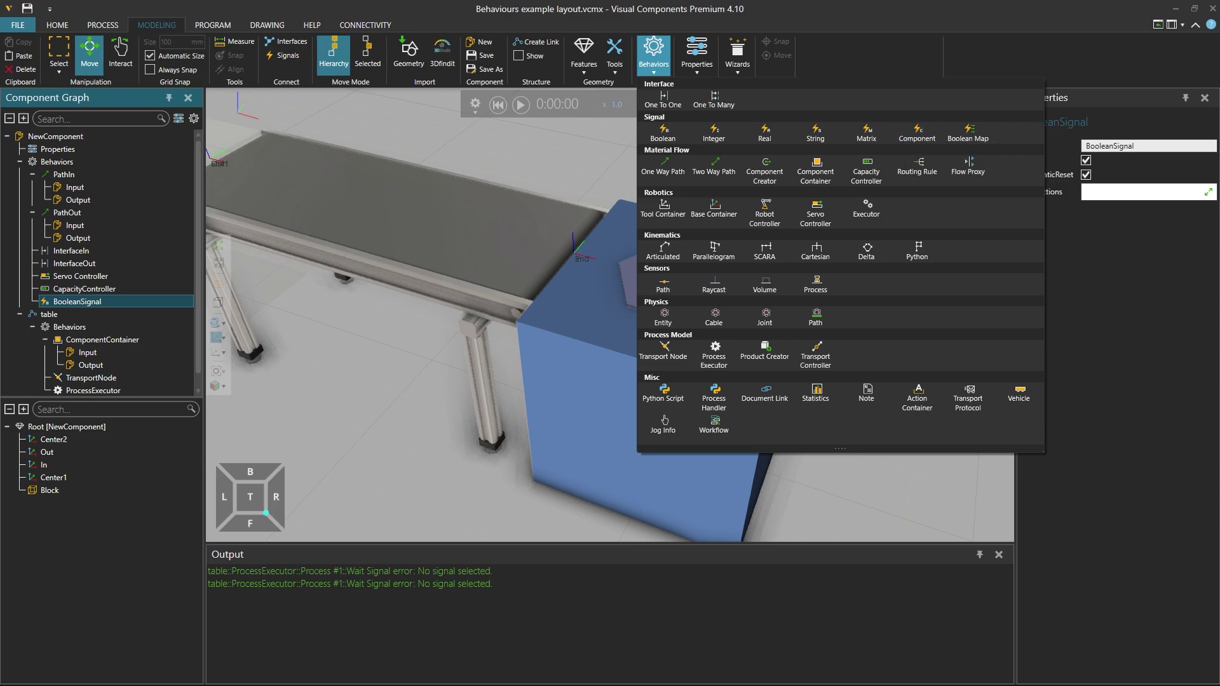
click(92, 306)
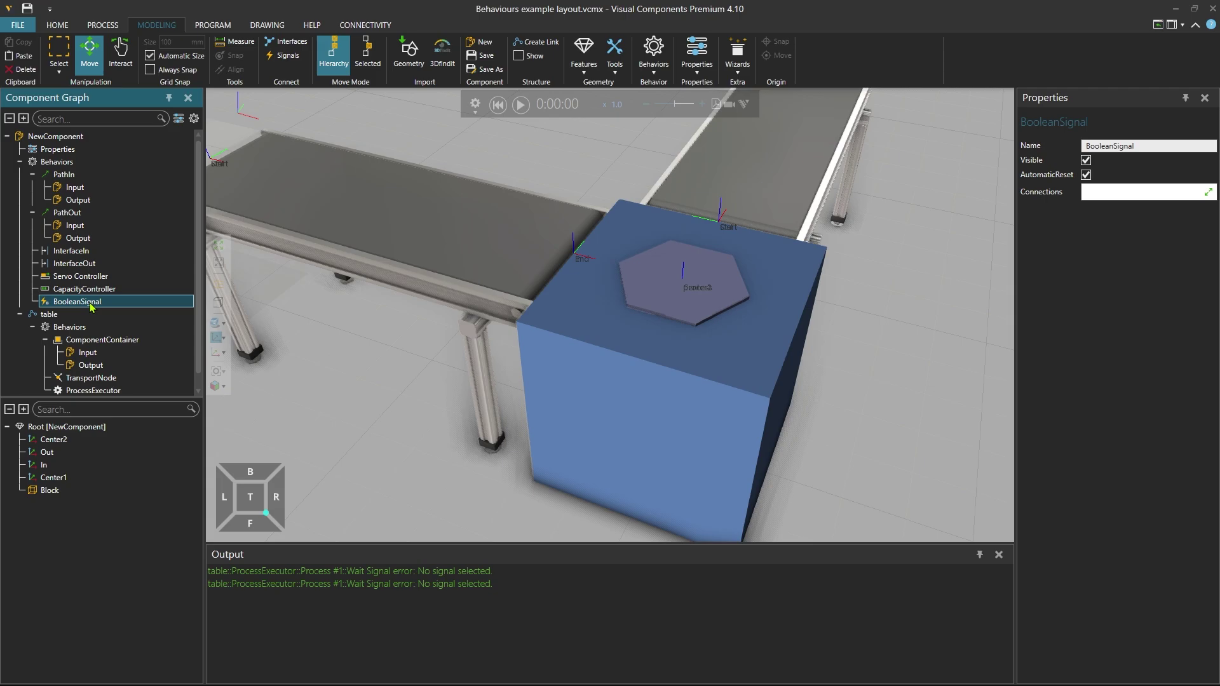
click(656, 74)
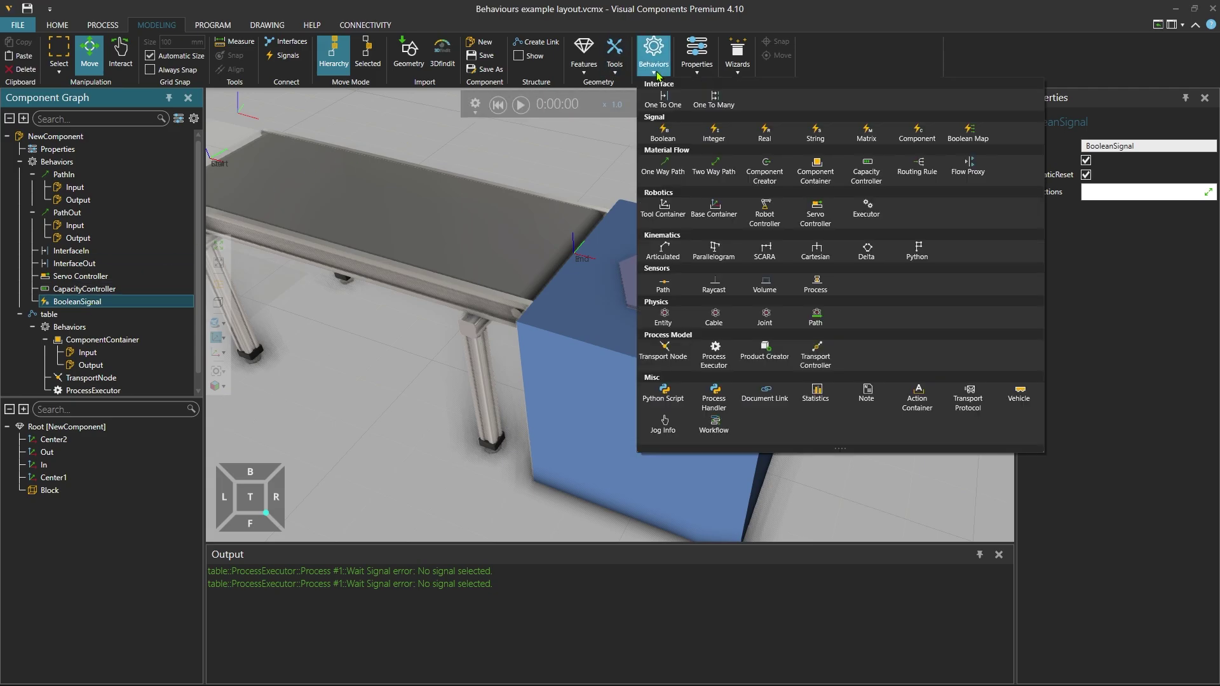
click(664, 284)
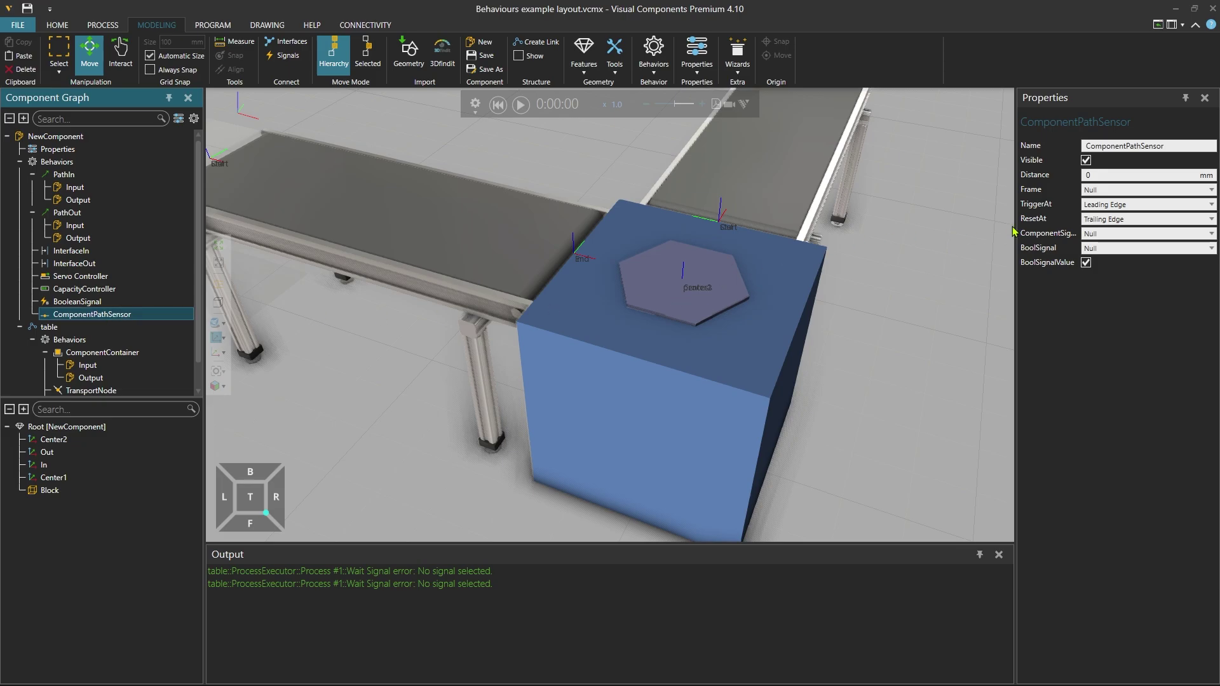
click(1112, 191)
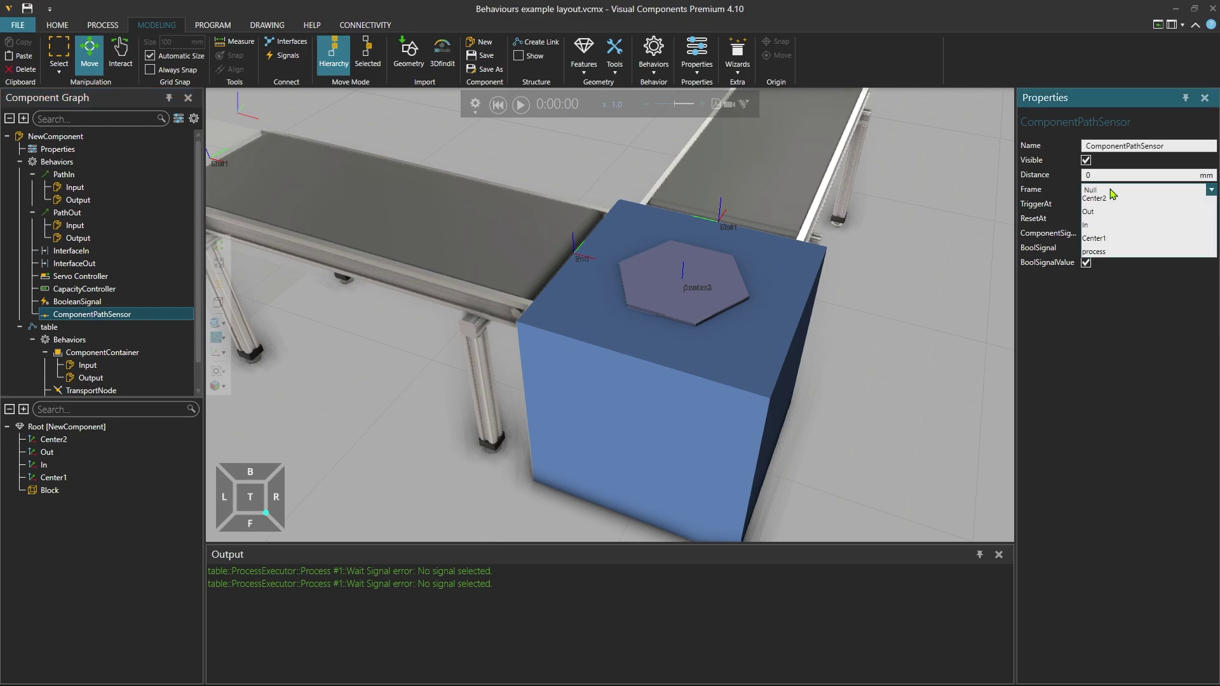
click(1106, 219)
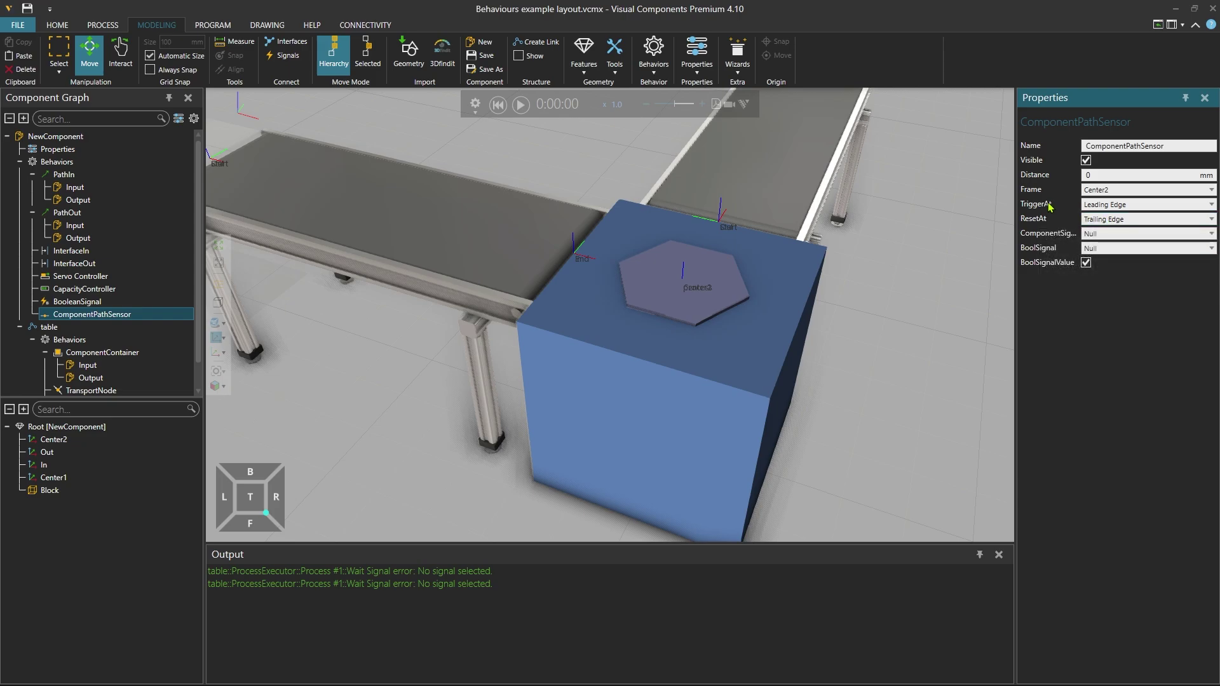
Set the path sensor's TriggerAt to Trailing Edge and its BoolSignal to BooleanSignal
click(1118, 205)
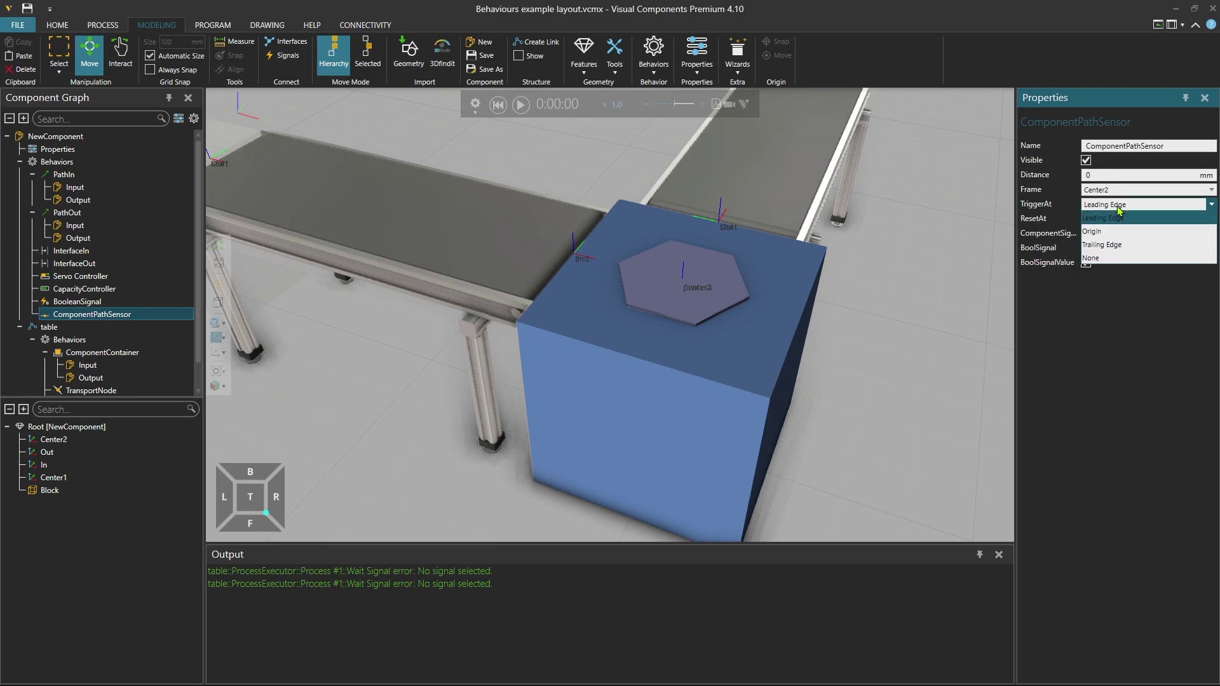
click(1112, 245)
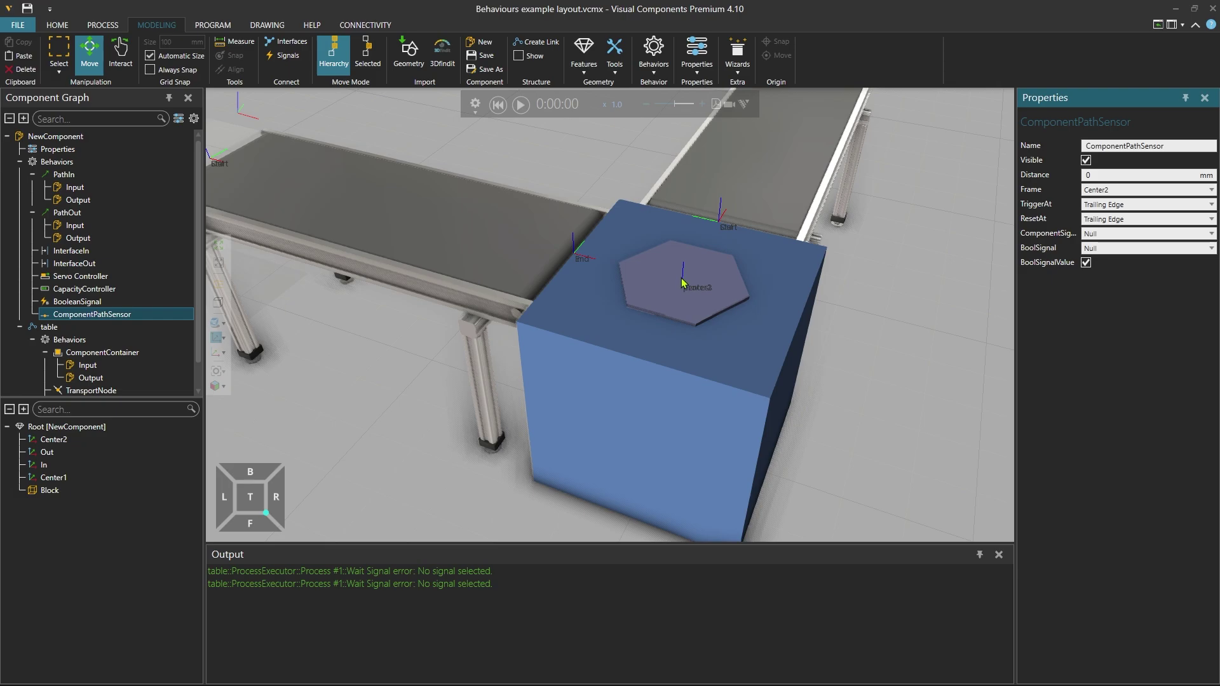
click(1115, 252)
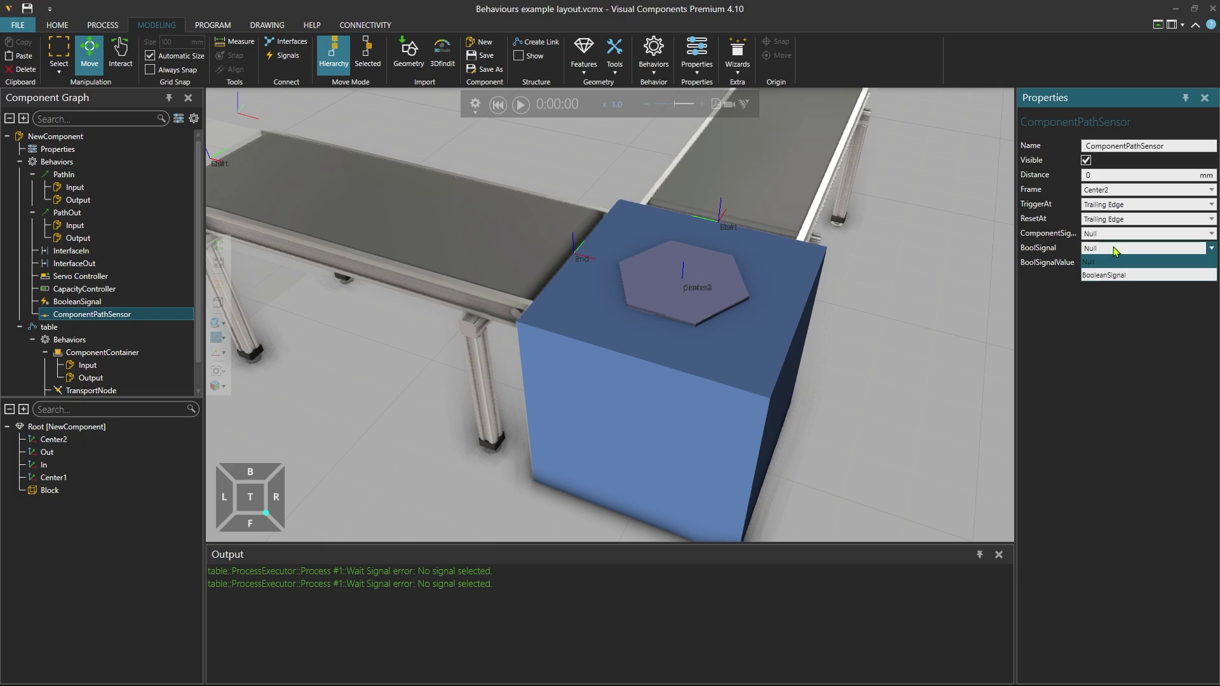
click(1115, 277)
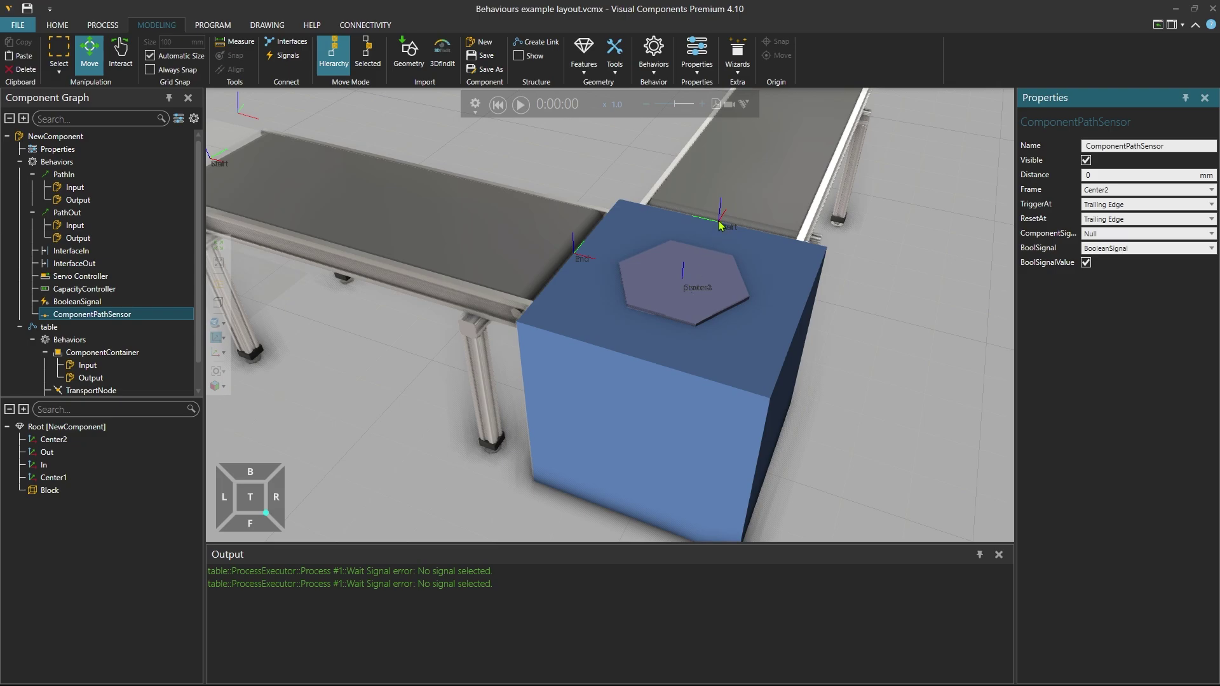
Add ComponentPathSensor to the sensors of PathOut
click(103, 213)
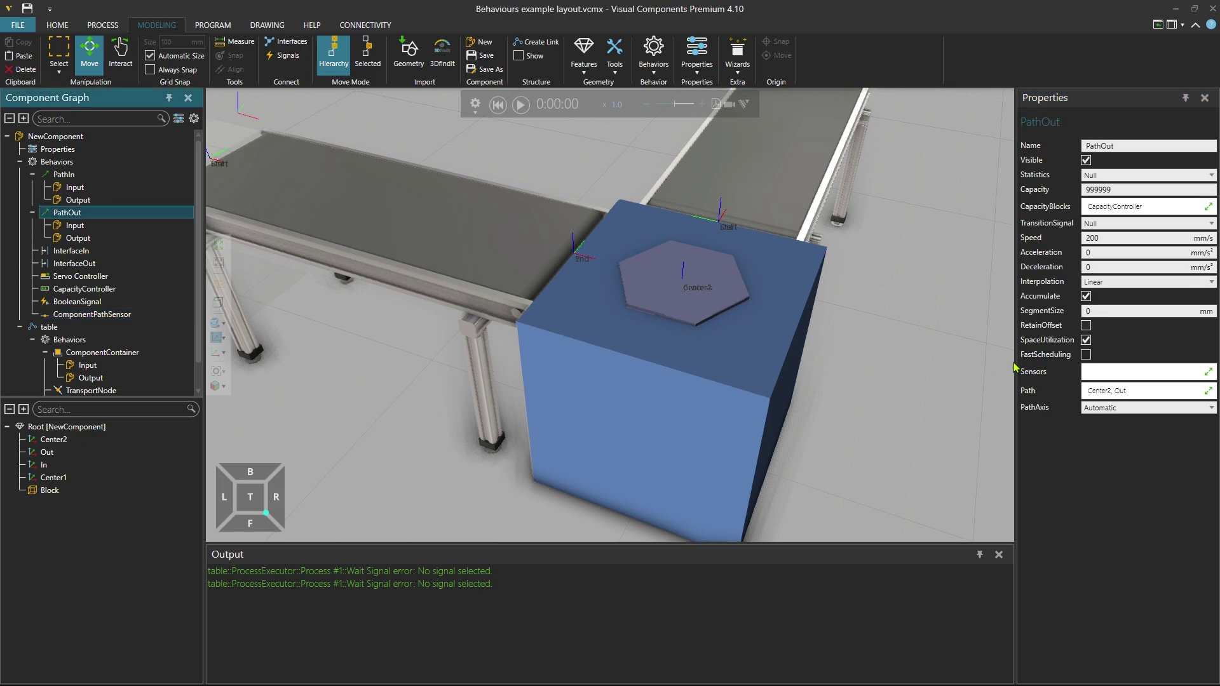
click(1196, 375)
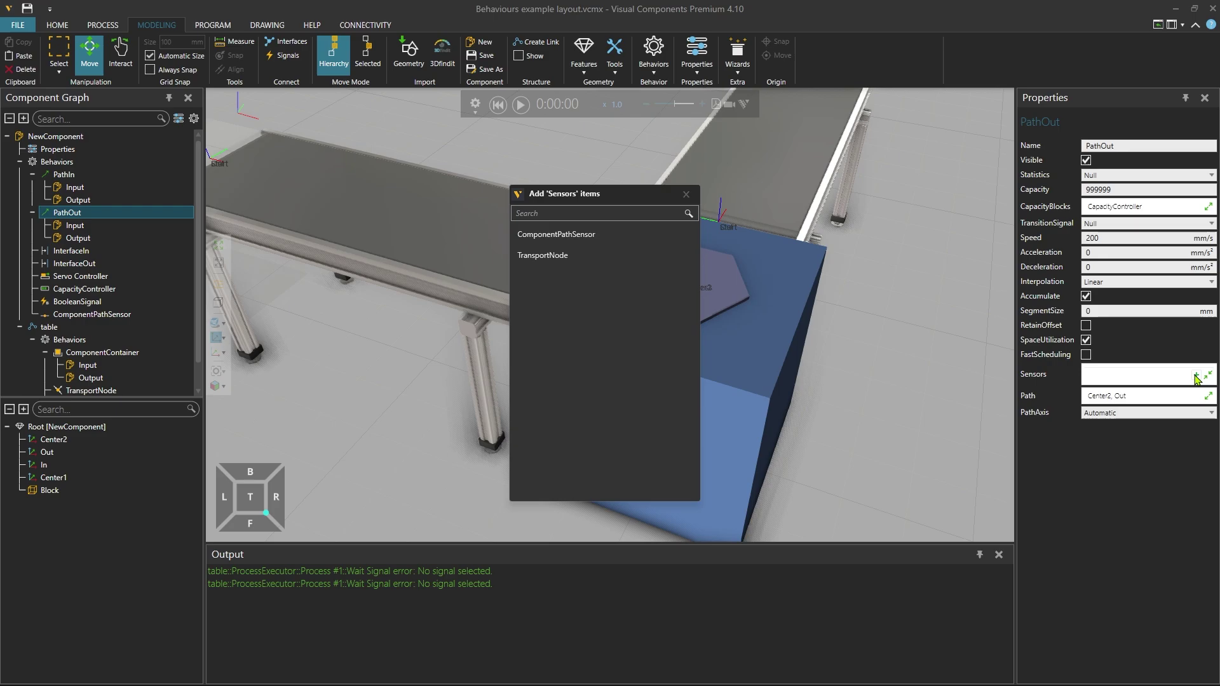
click(556, 235)
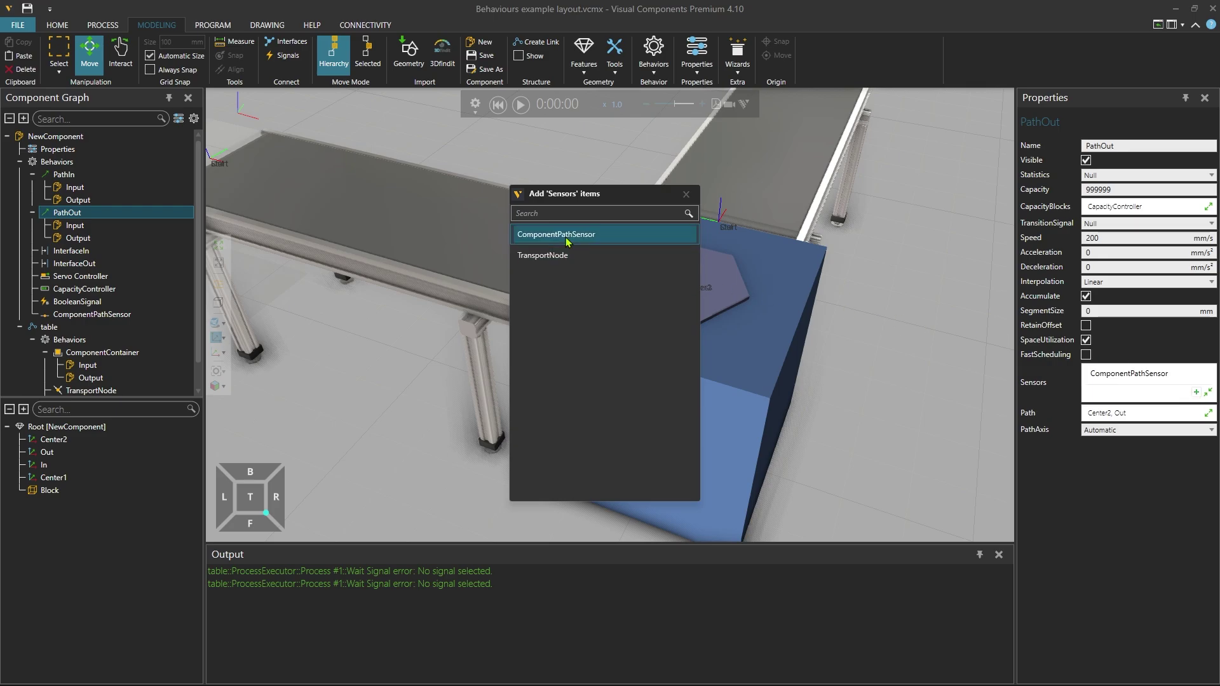
click(686, 195)
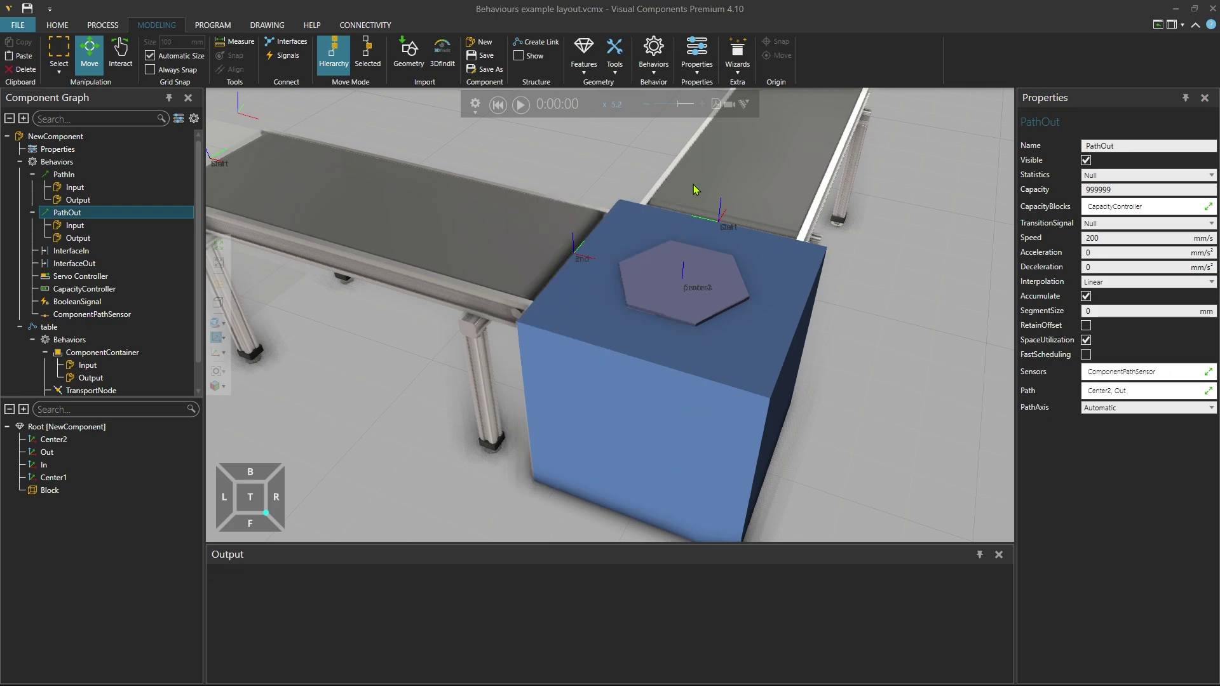
Add a Wait Signal statement to the end of the block component's Process #1 routine
click(102, 24)
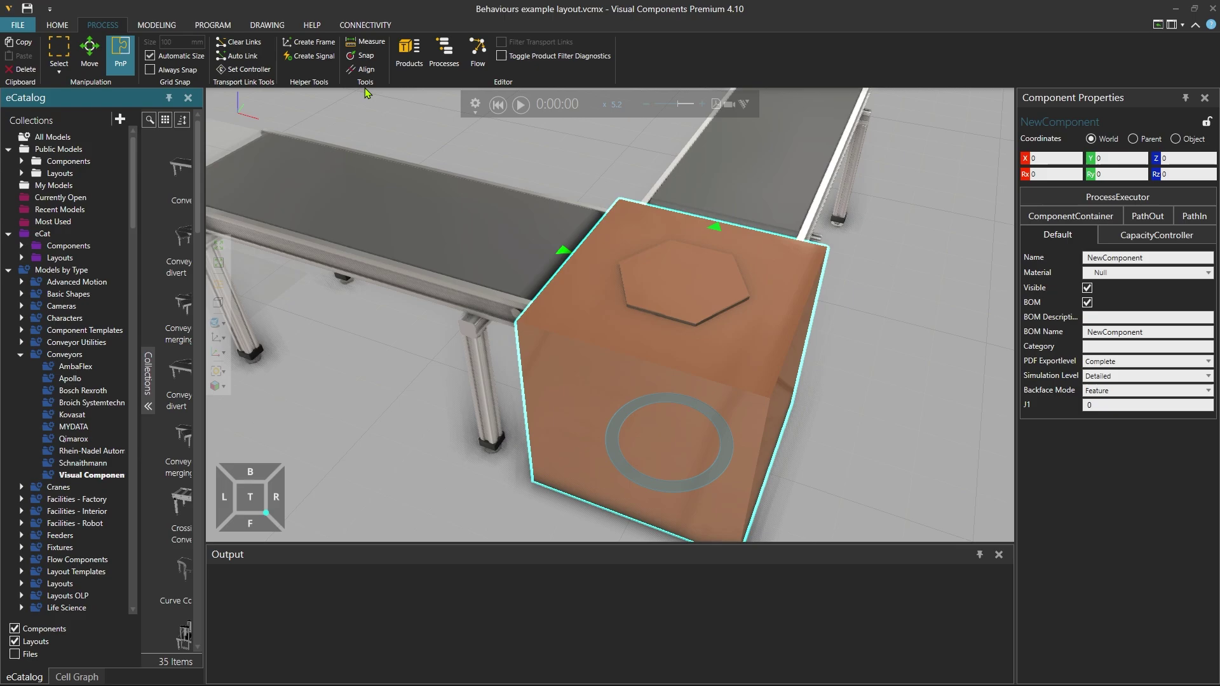
click(443, 56)
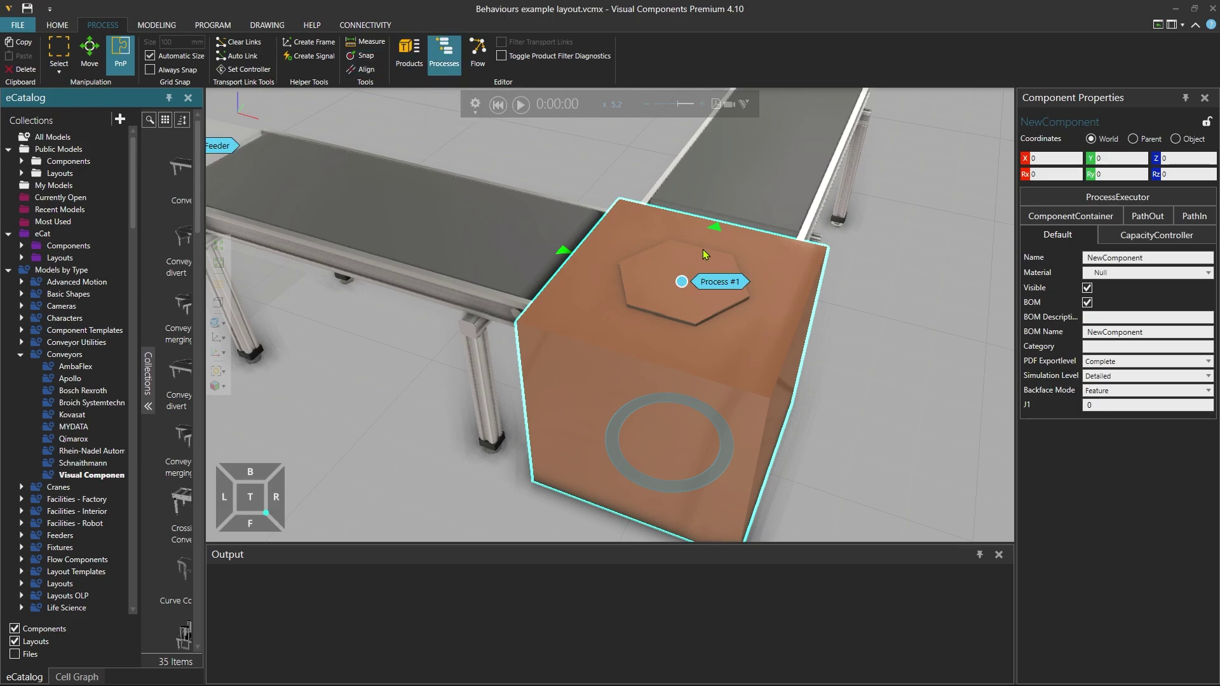
click(724, 283)
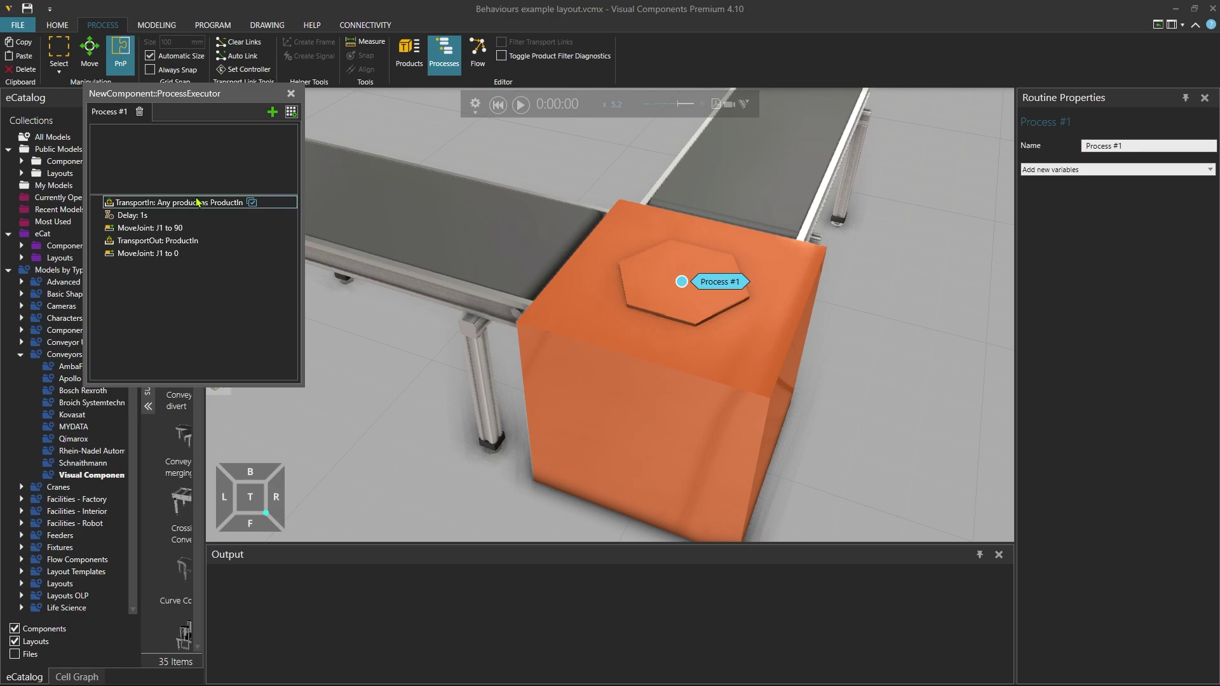
click(291, 112)
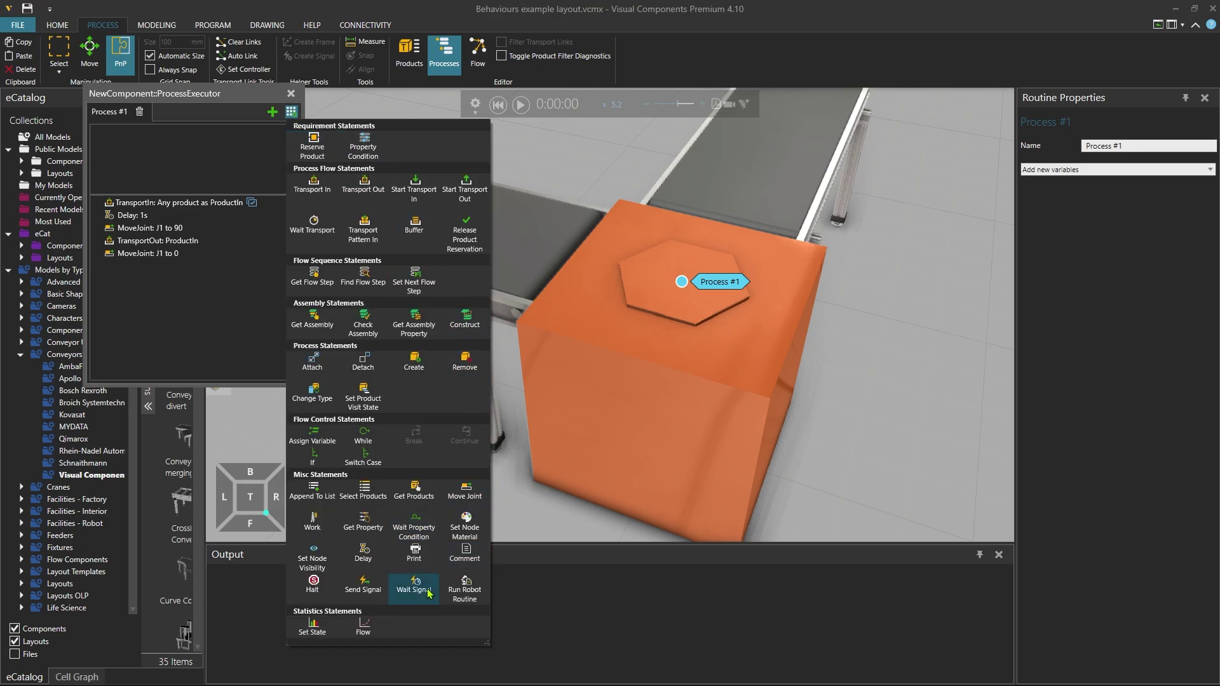
click(414, 586)
click(191, 265)
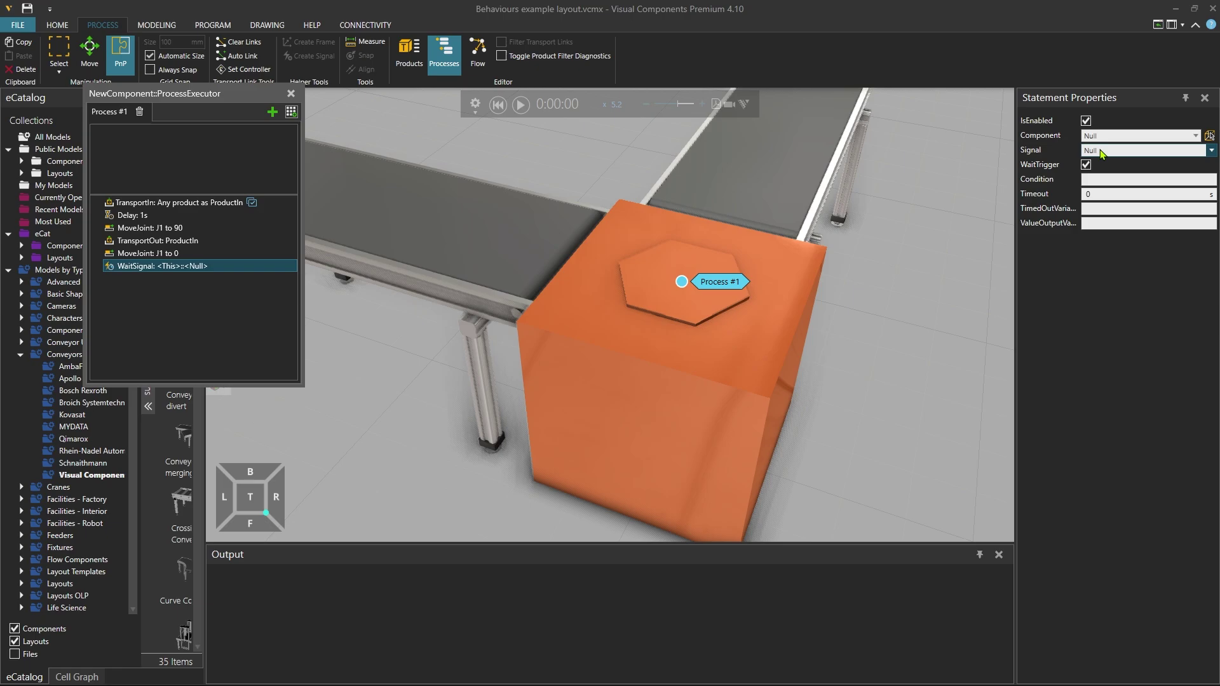
Set the WaitSignal statement's signal to BooleanSignal and its condition to True
click(1116, 151)
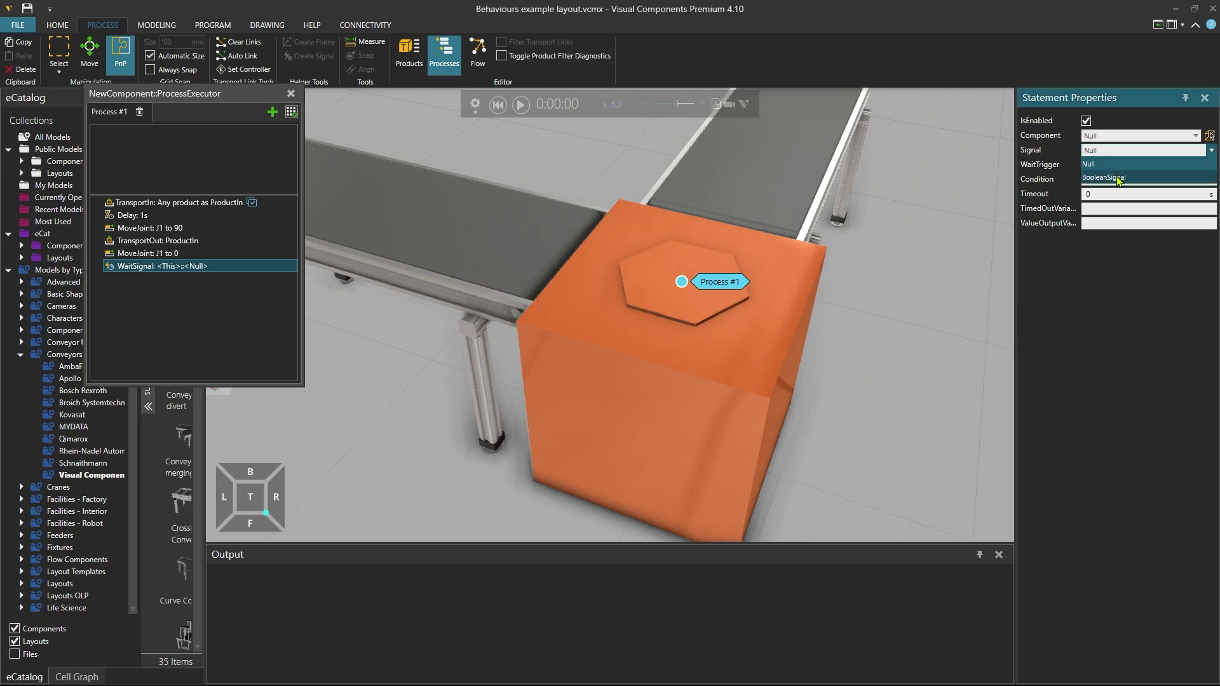
click(1117, 178)
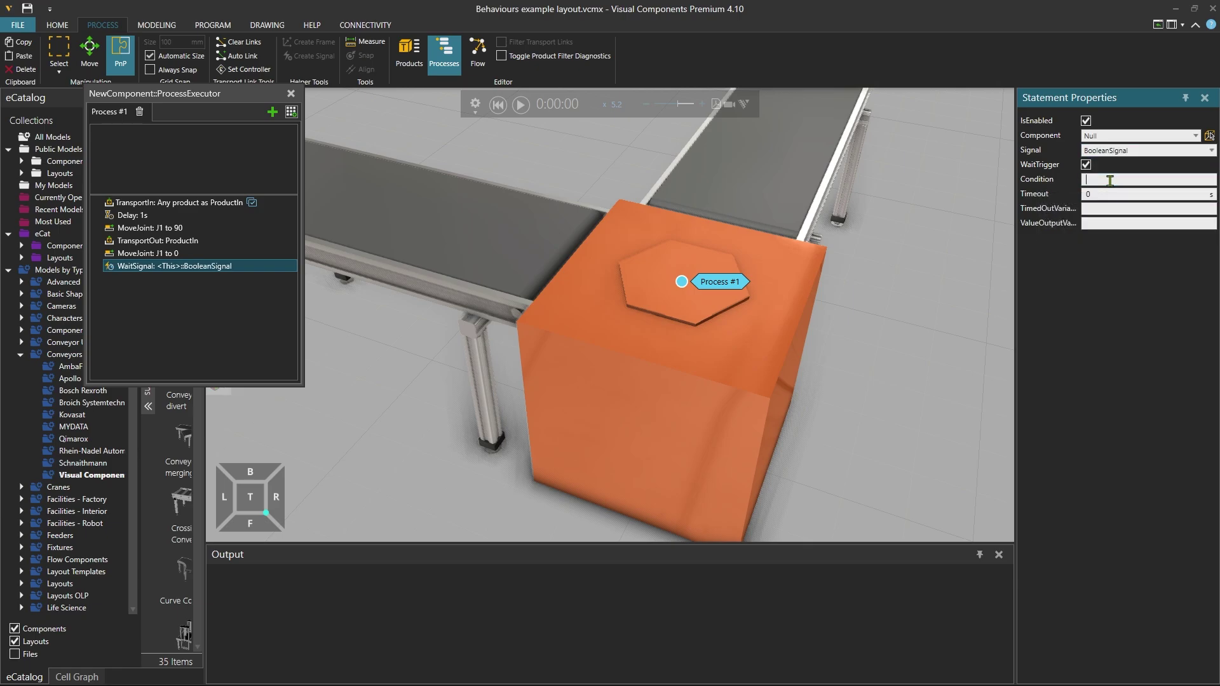
text(True)
key(Return)
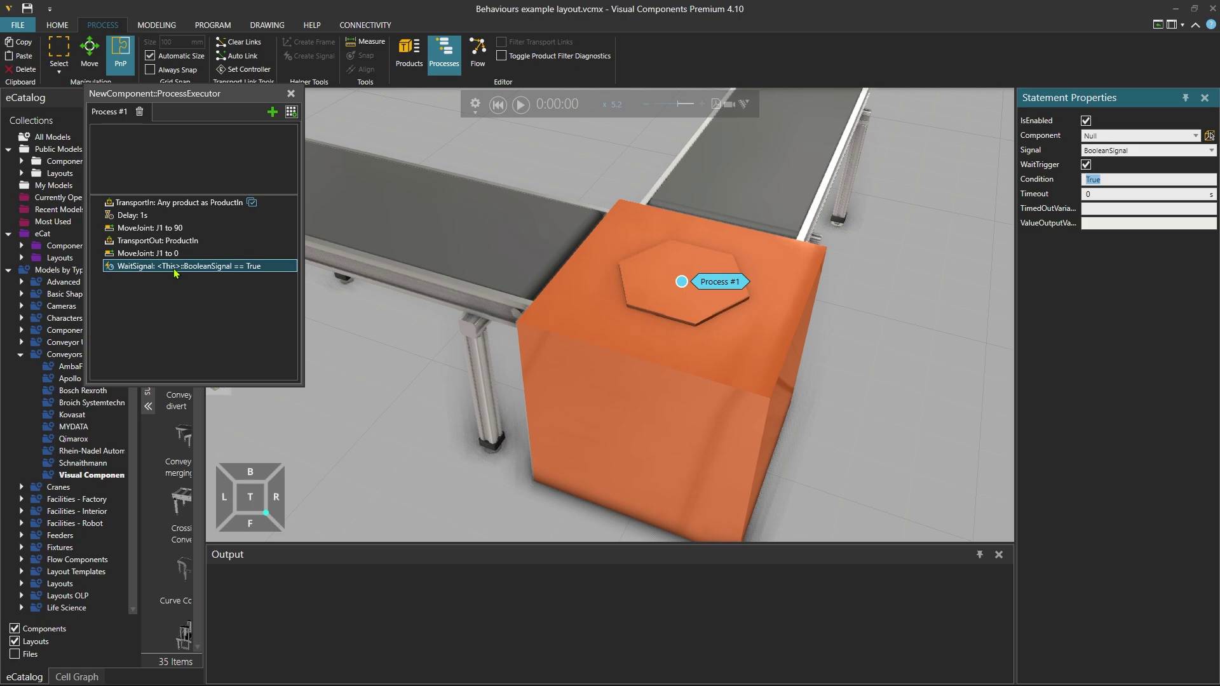
Reorder the routine so WaitSignal directly follows TransportOut and the 1 s Delay directly follows WaitSignal
drag(175, 270, 187, 252)
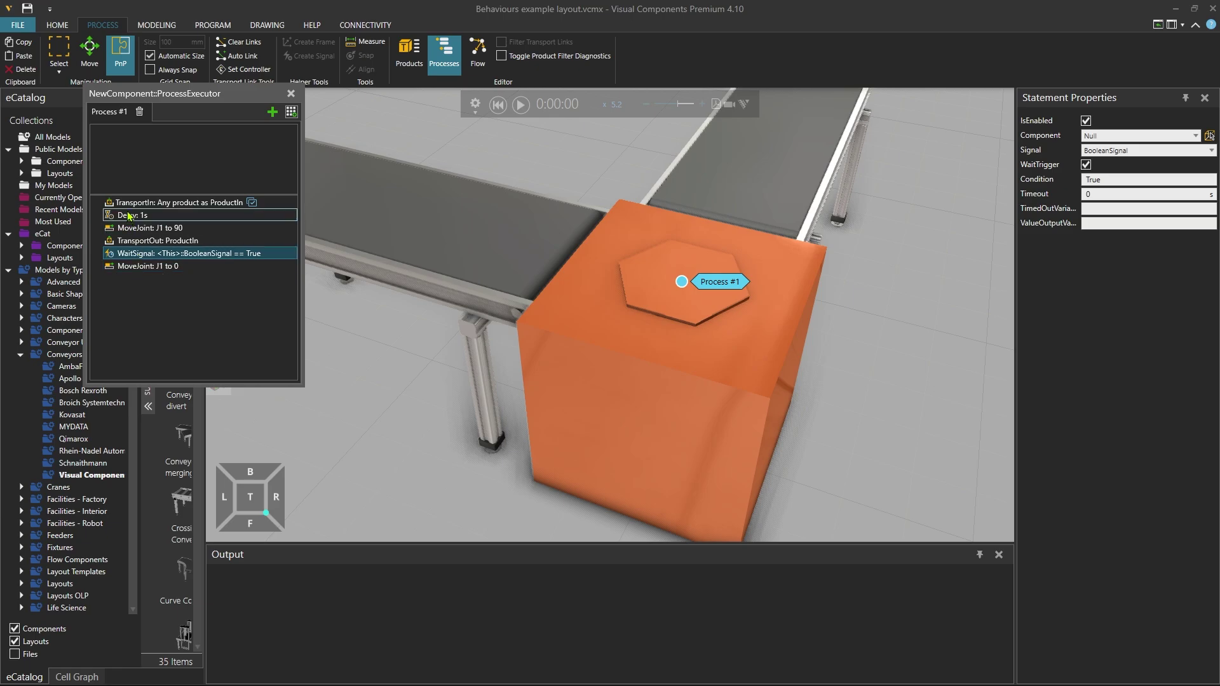
drag(133, 215, 166, 255)
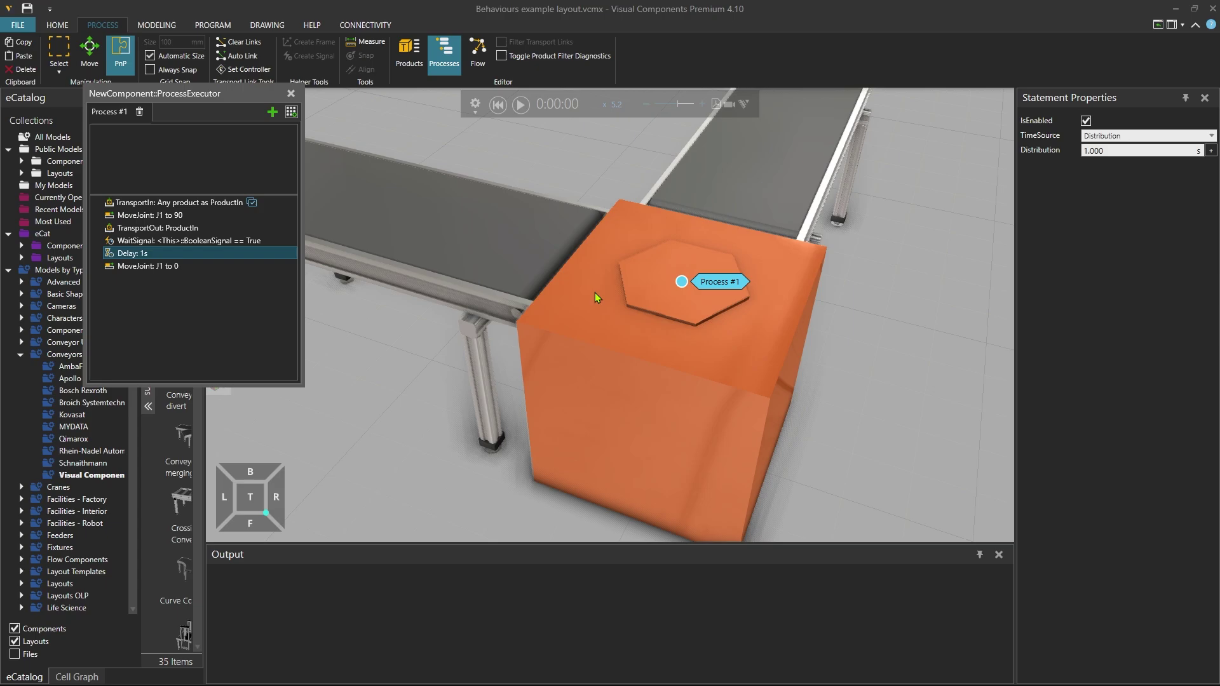
Run the simulation at speed 1 to check the signal-controlled process, reset it and close the process editor
click(521, 105)
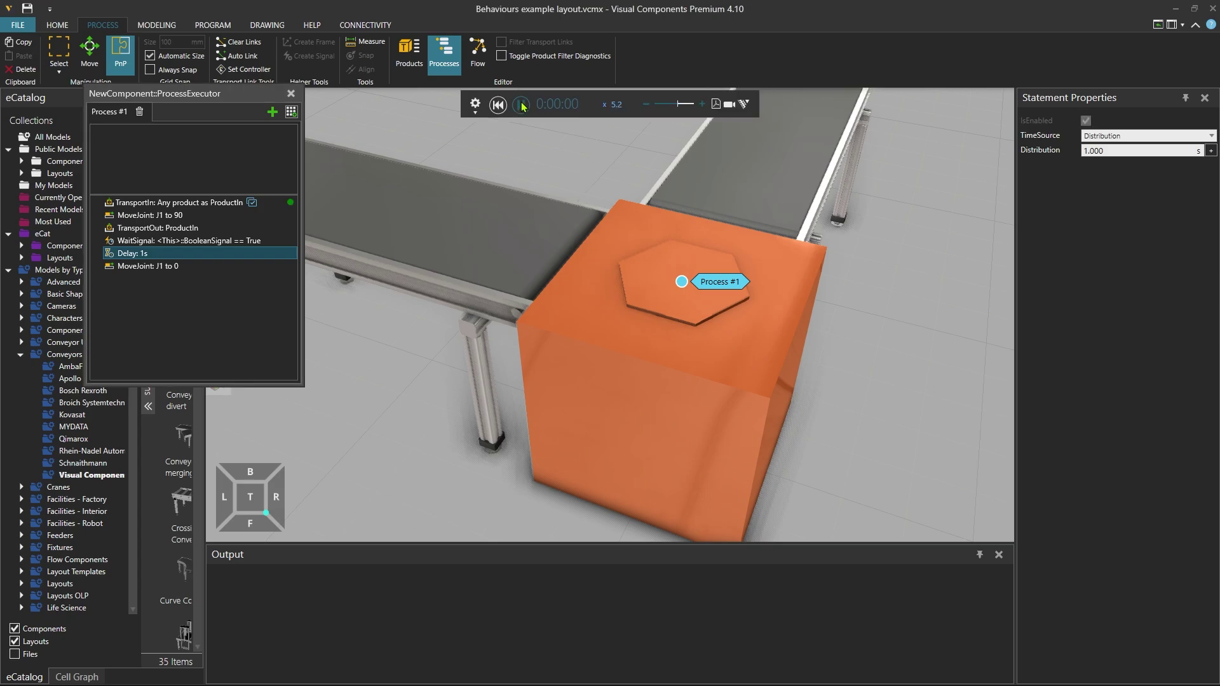
click(615, 104)
double_click(615, 105)
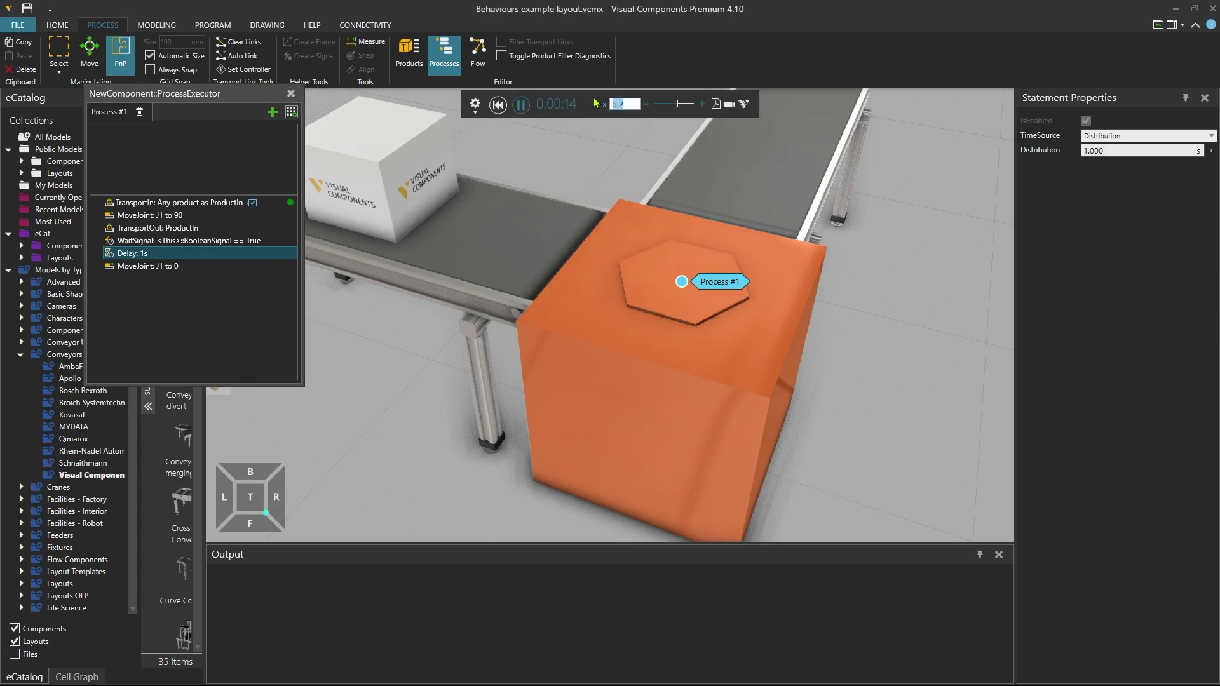
text(1)
key(Return)
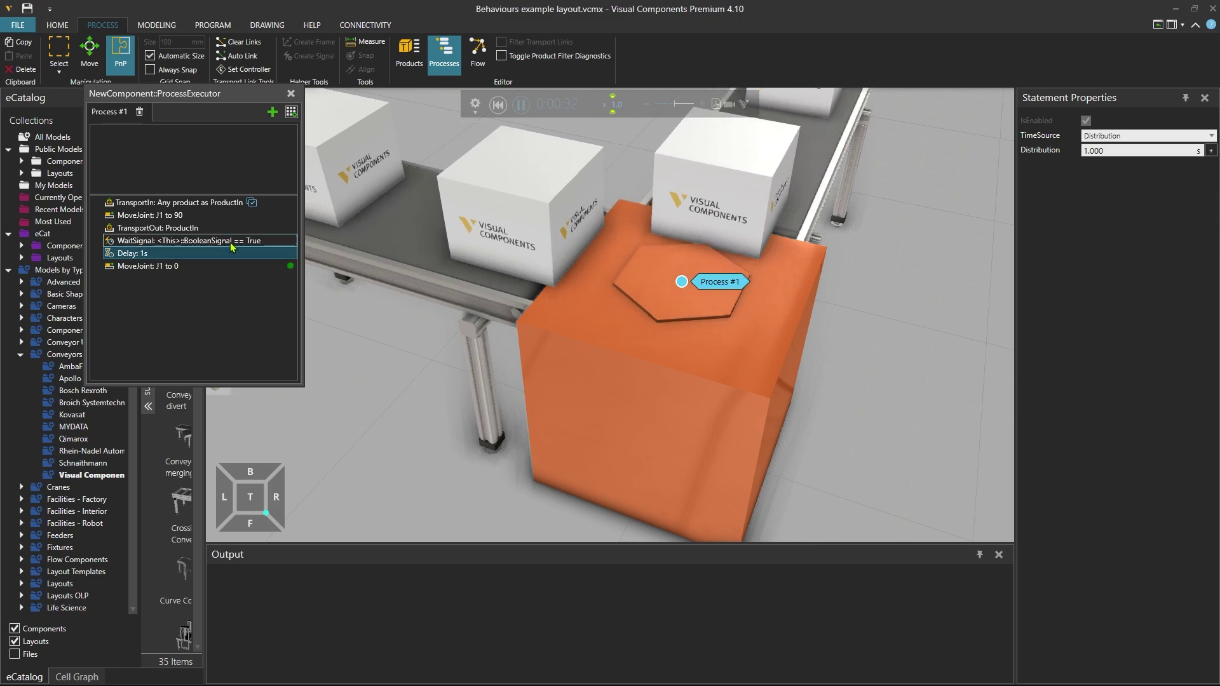
click(498, 104)
click(291, 96)
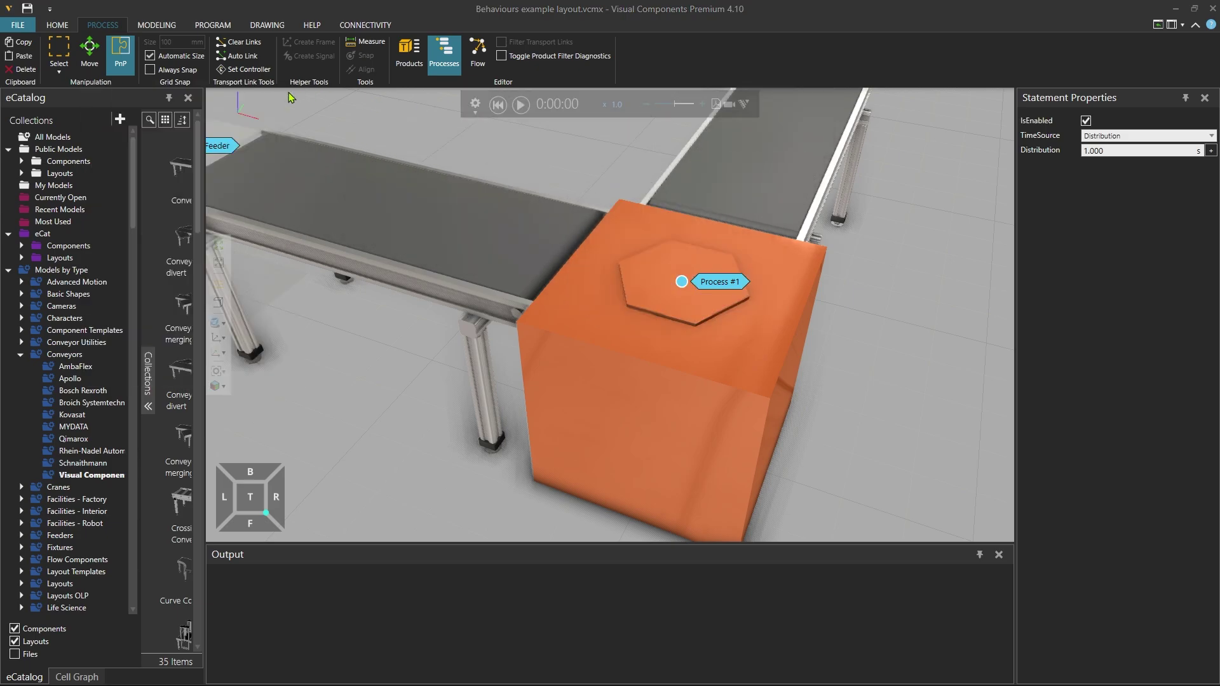
Restore the saved view and add a Statistics behavior to the block component
click(222, 387)
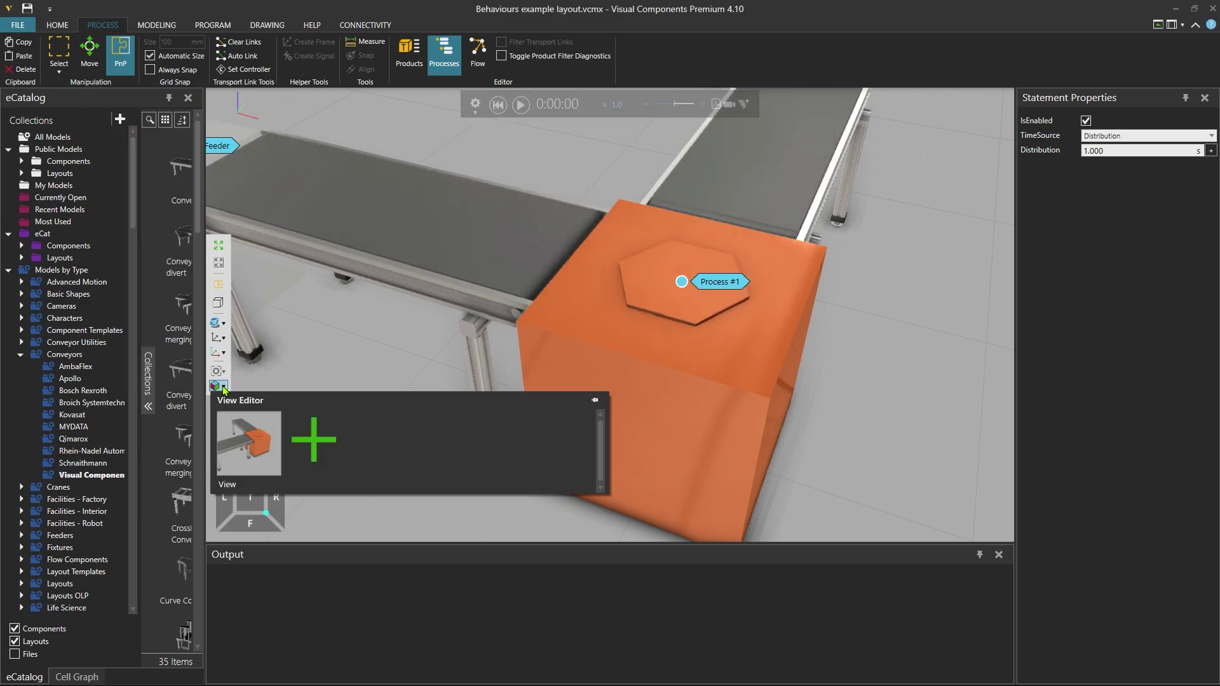
click(250, 442)
click(434, 249)
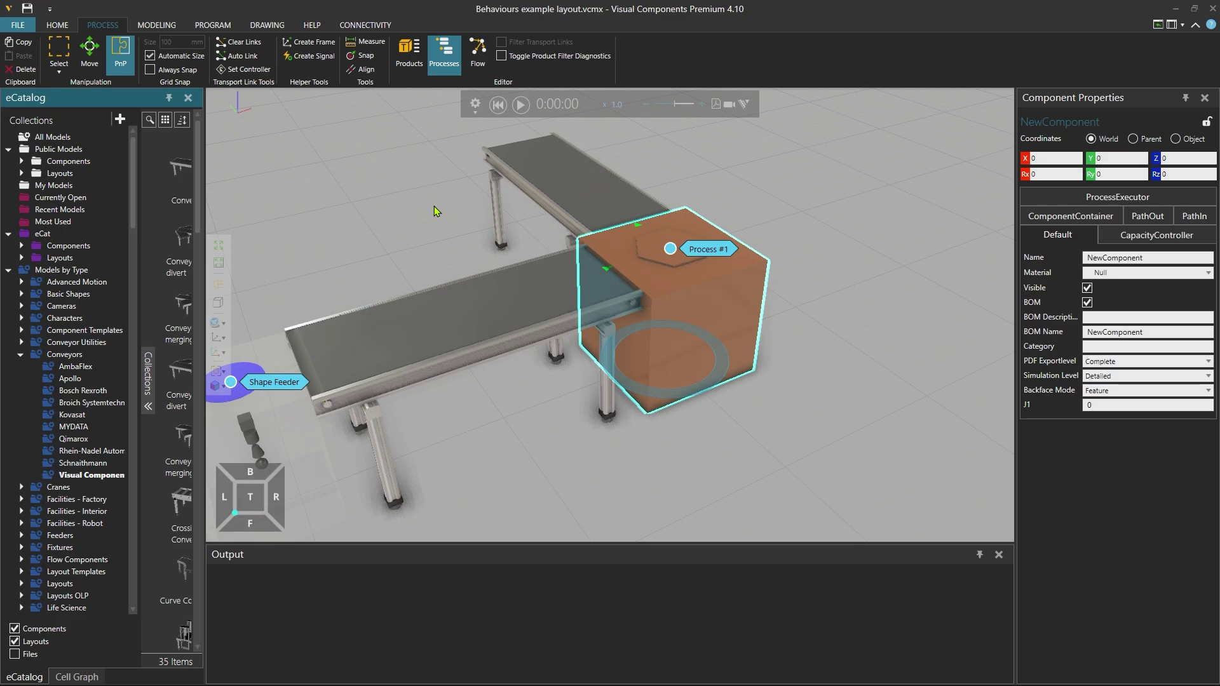
click(152, 26)
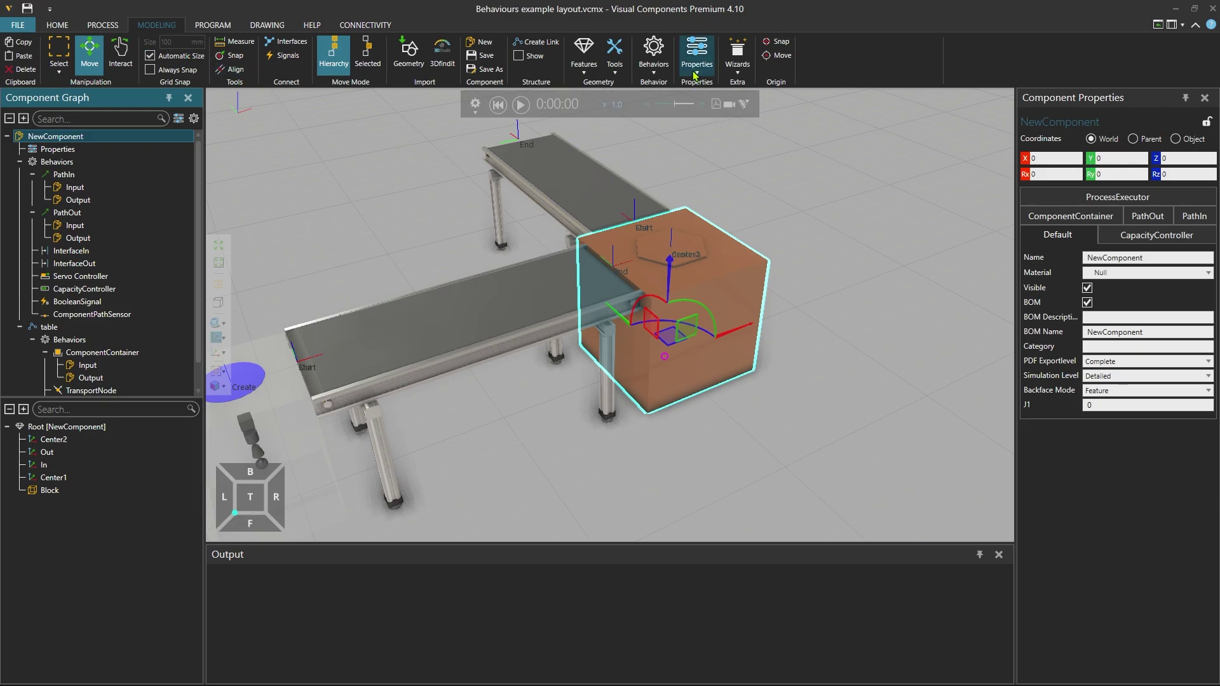
click(654, 60)
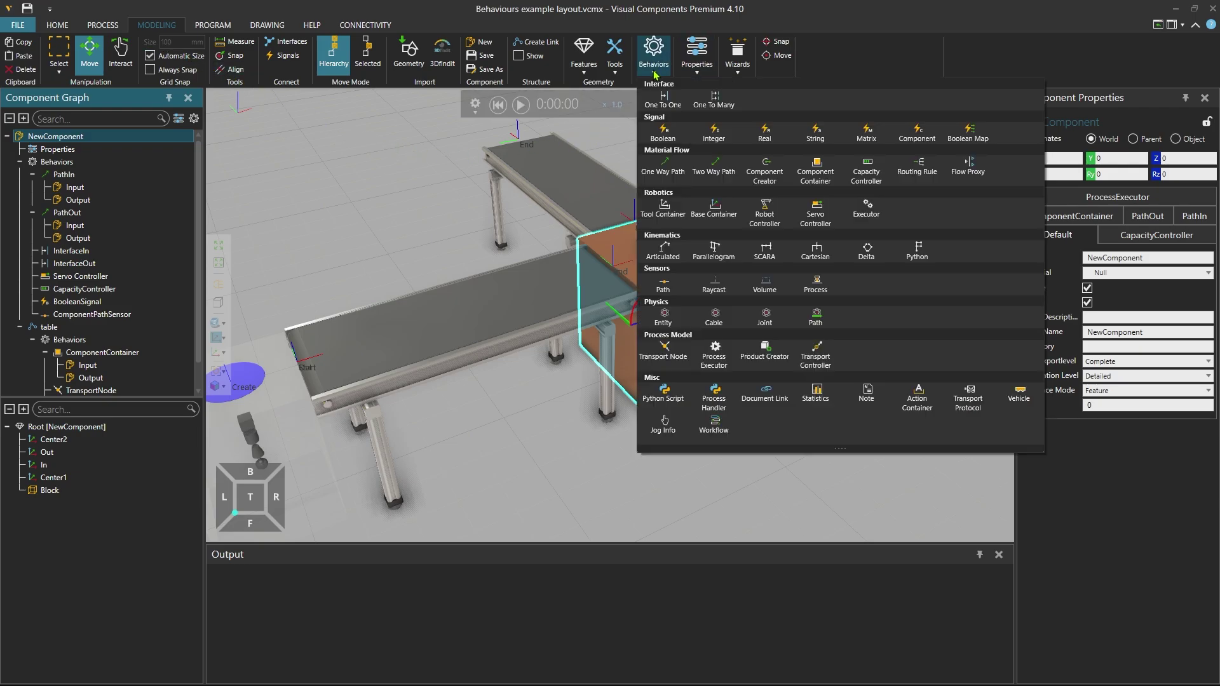
click(817, 395)
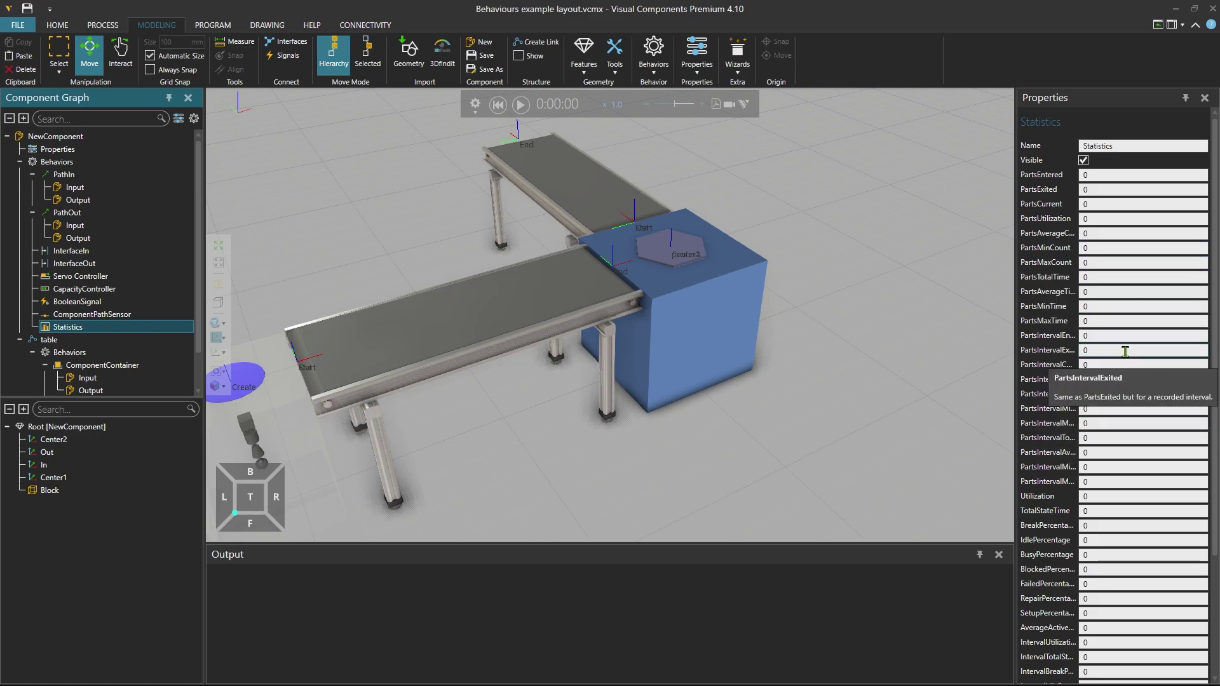
Create the default states in the block component's Statistics behavior
scroll(1125, 351, down, 4)
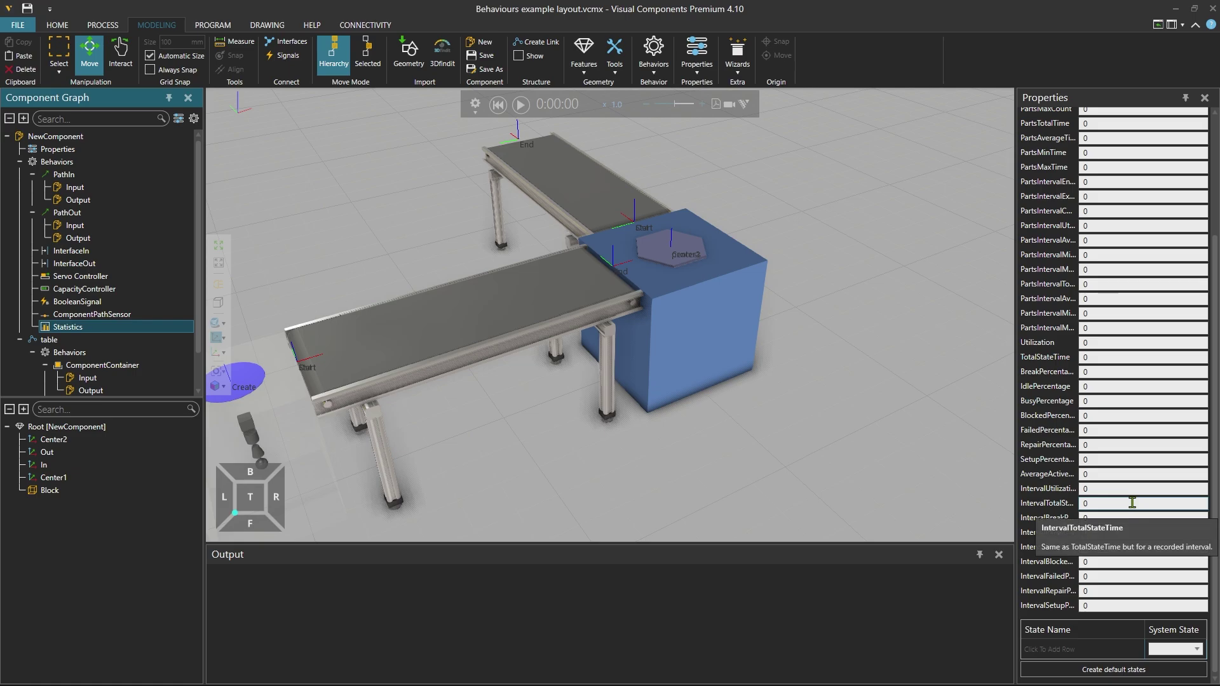
click(1123, 670)
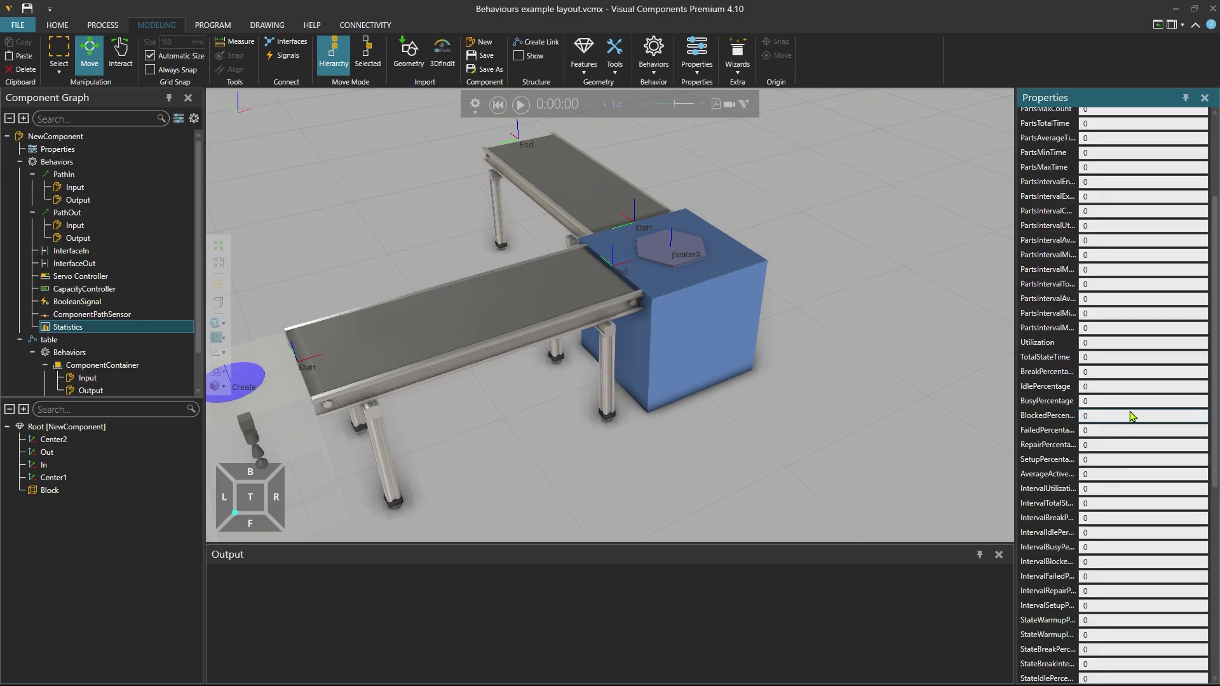
scroll(1130, 423, down, 3)
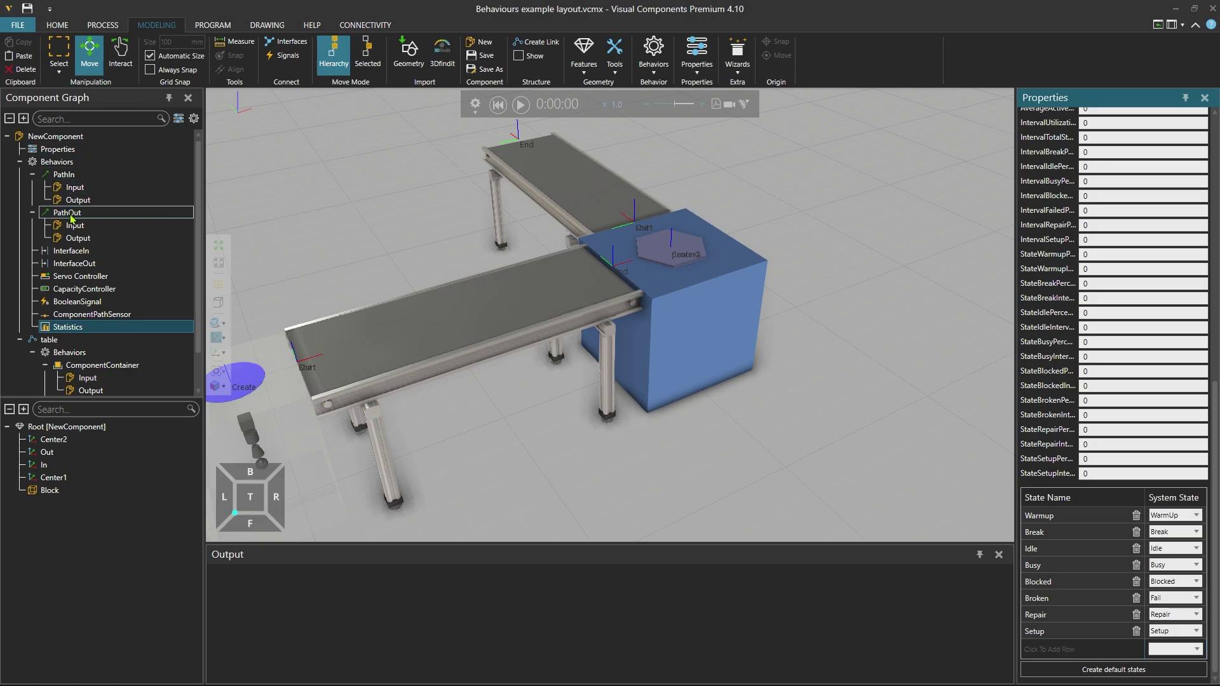
Assign the Statistics behavior to PathOut's Statistics property
click(69, 214)
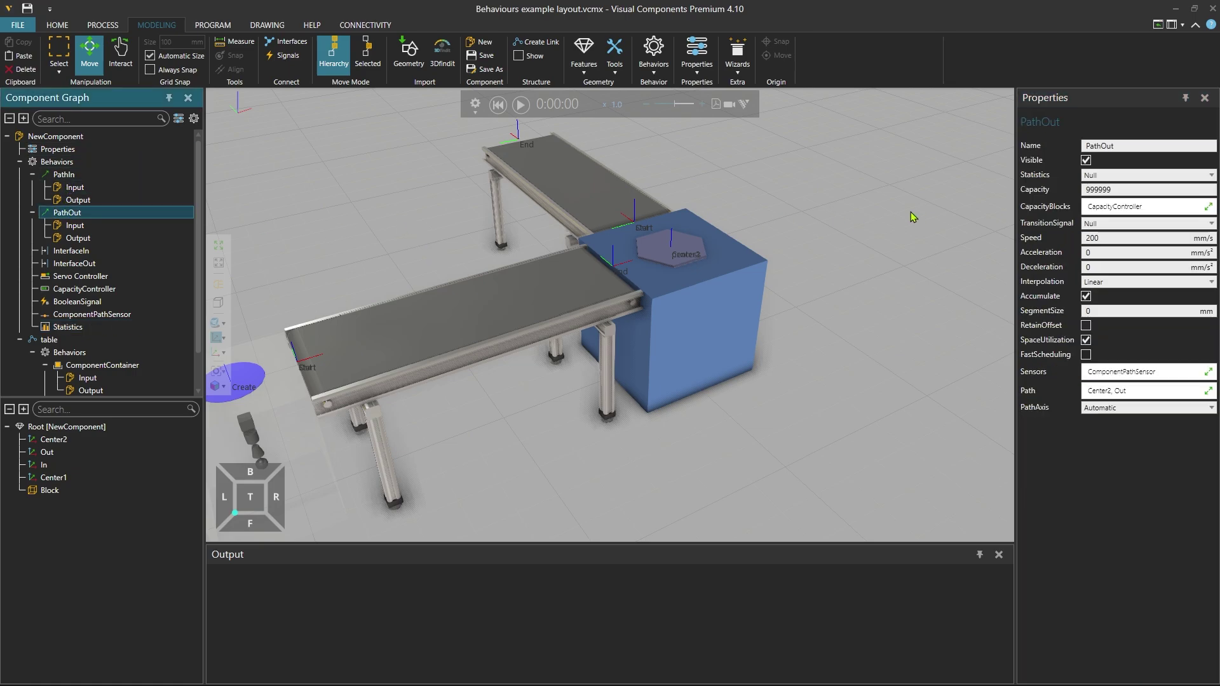
click(1116, 176)
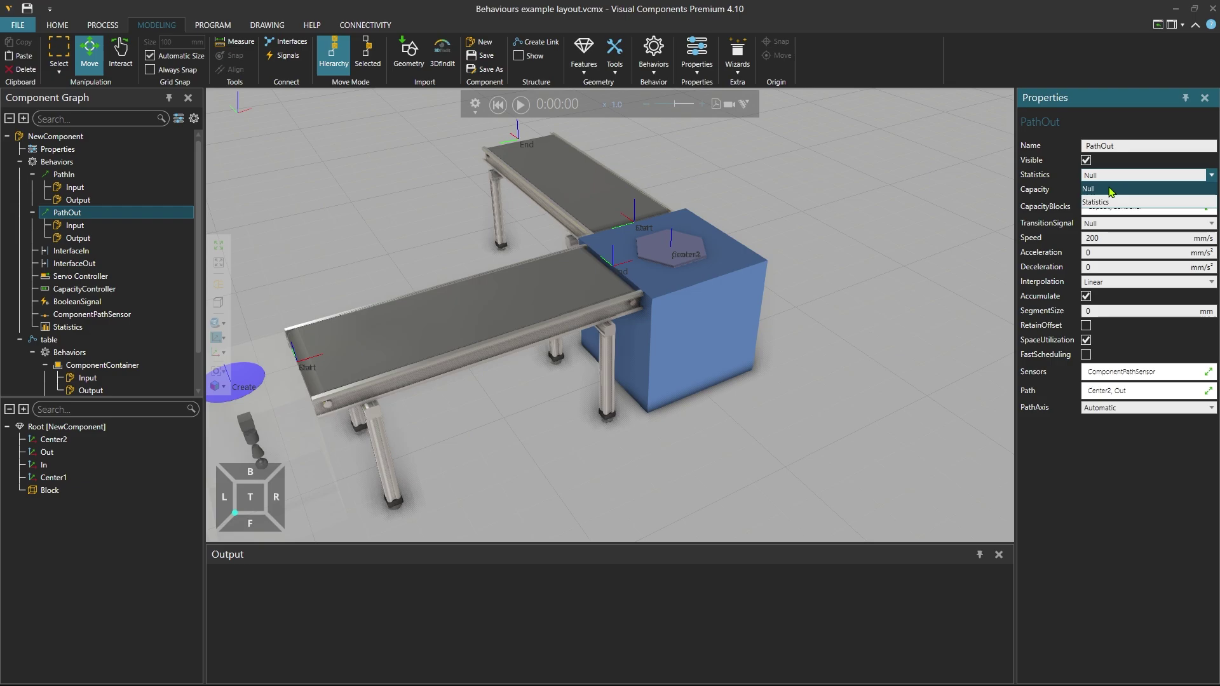
click(1106, 202)
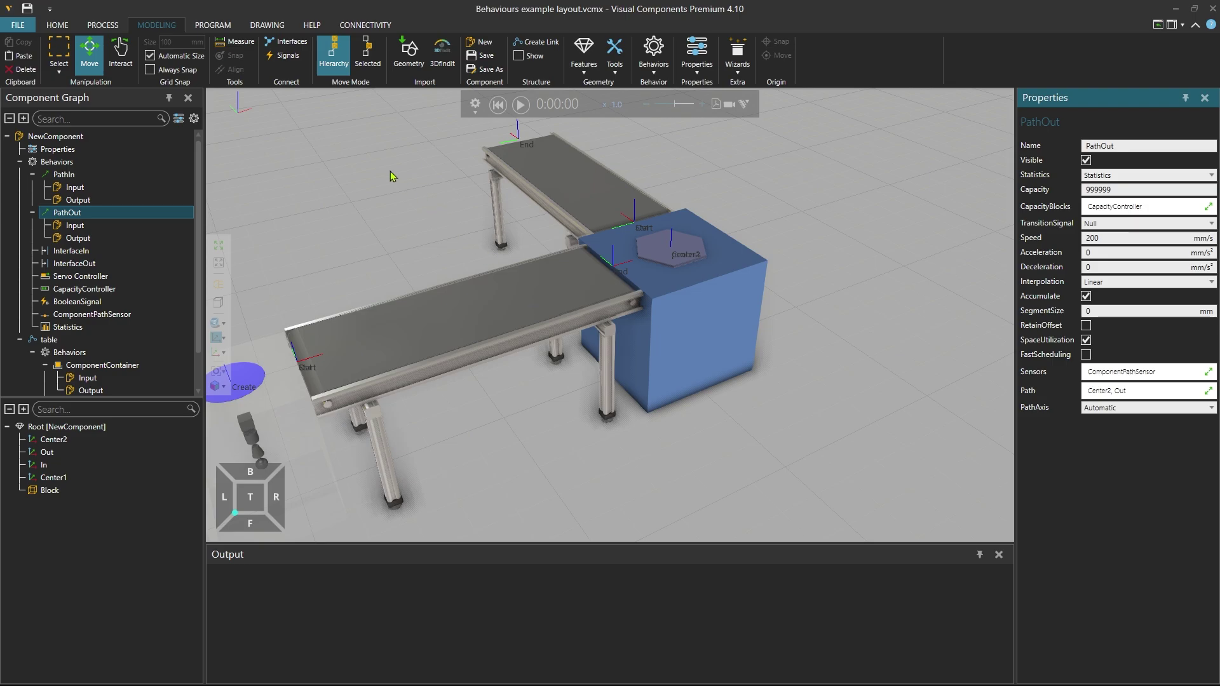
Insert a Set State statement directly after TransportIn in the block component's Process #1 routine
click(115, 28)
click(444, 52)
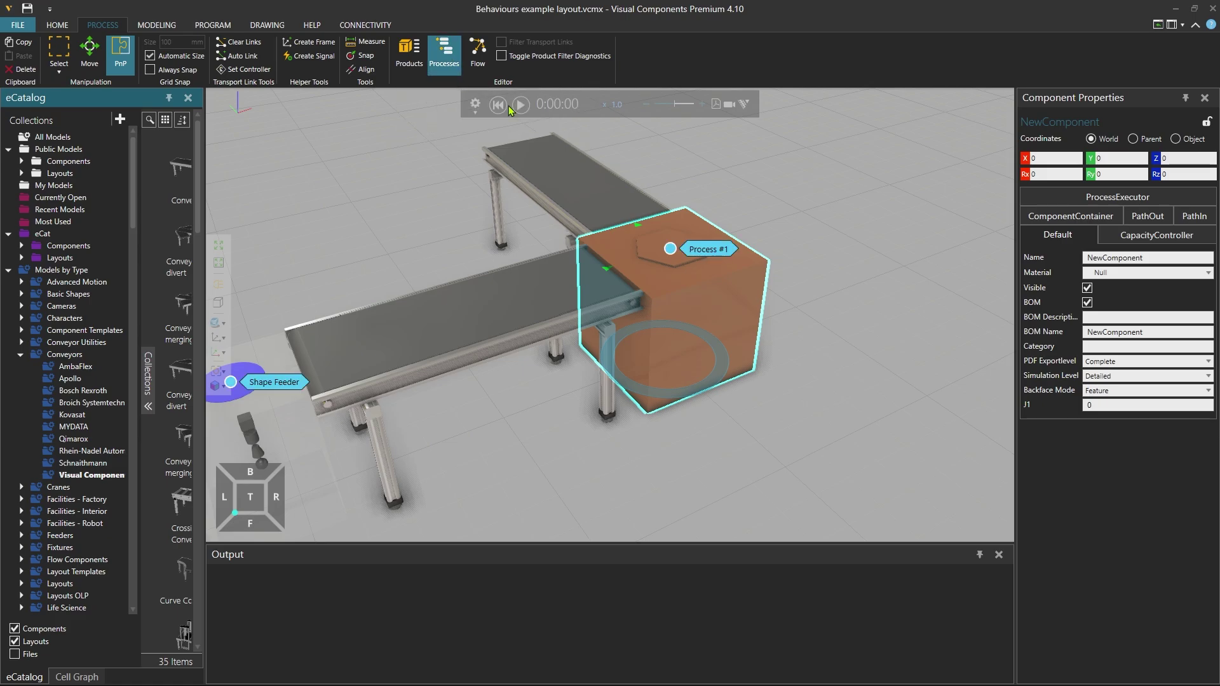
double_click(726, 249)
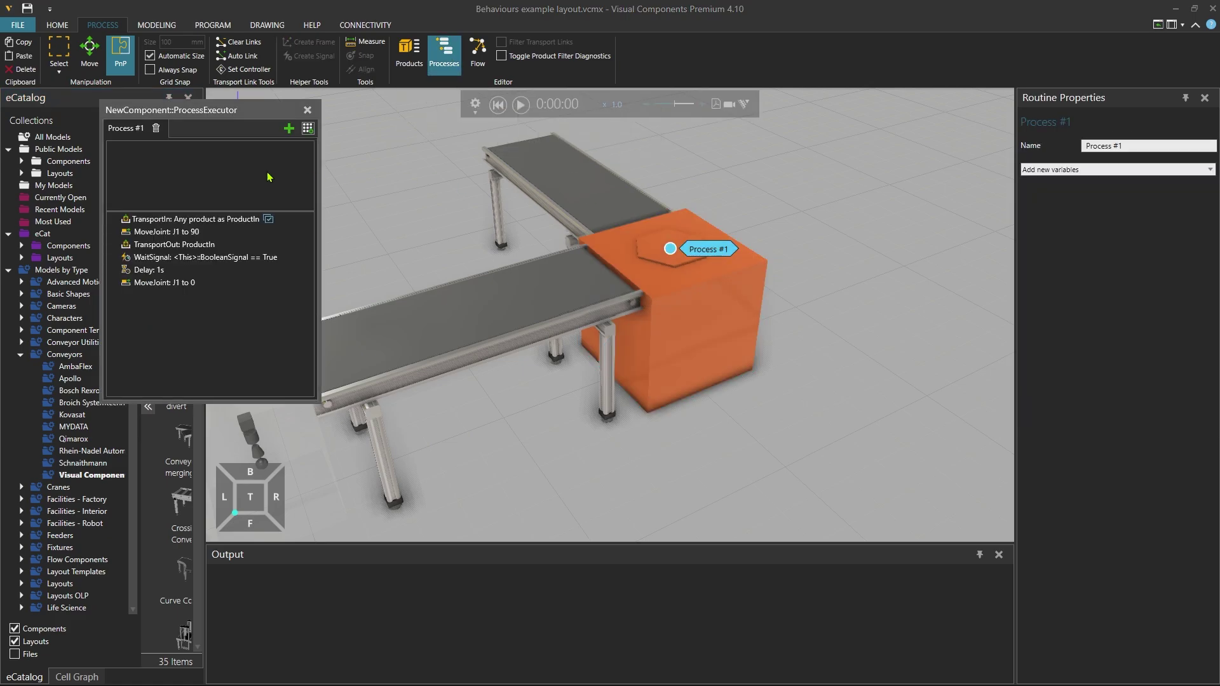
click(179, 219)
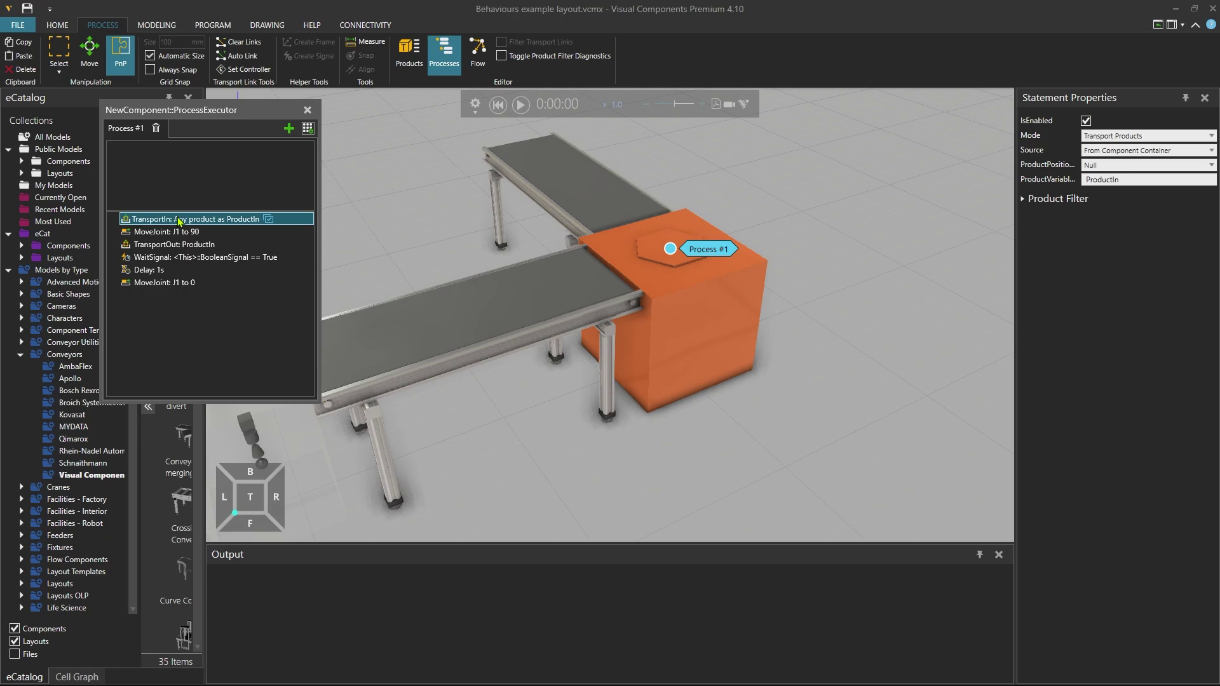
click(308, 128)
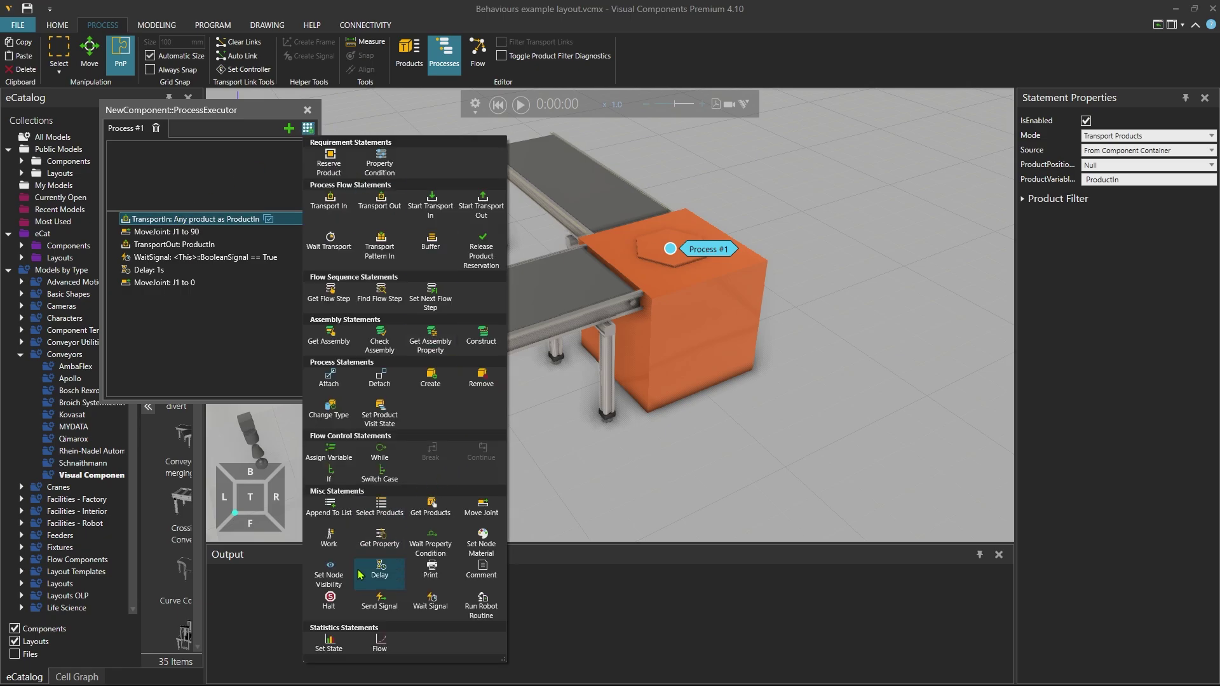
click(329, 644)
click(169, 235)
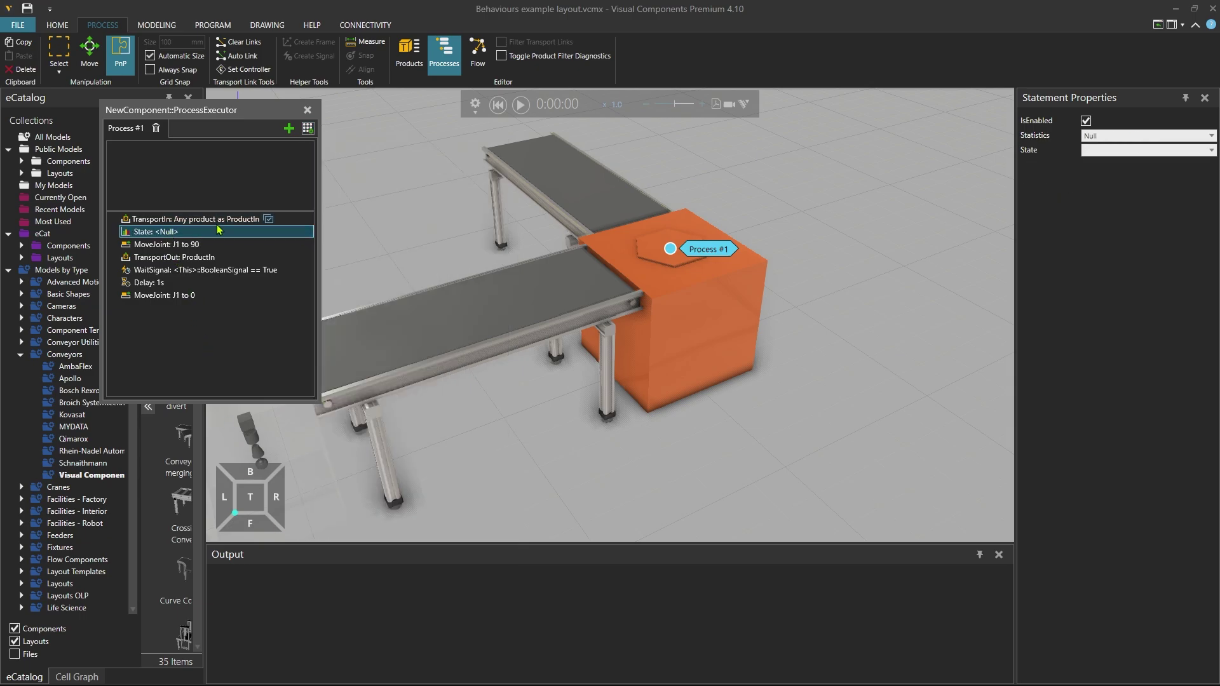
Set the new state statement's statistics source to Statistics and its state to Busy
click(1102, 138)
click(1096, 159)
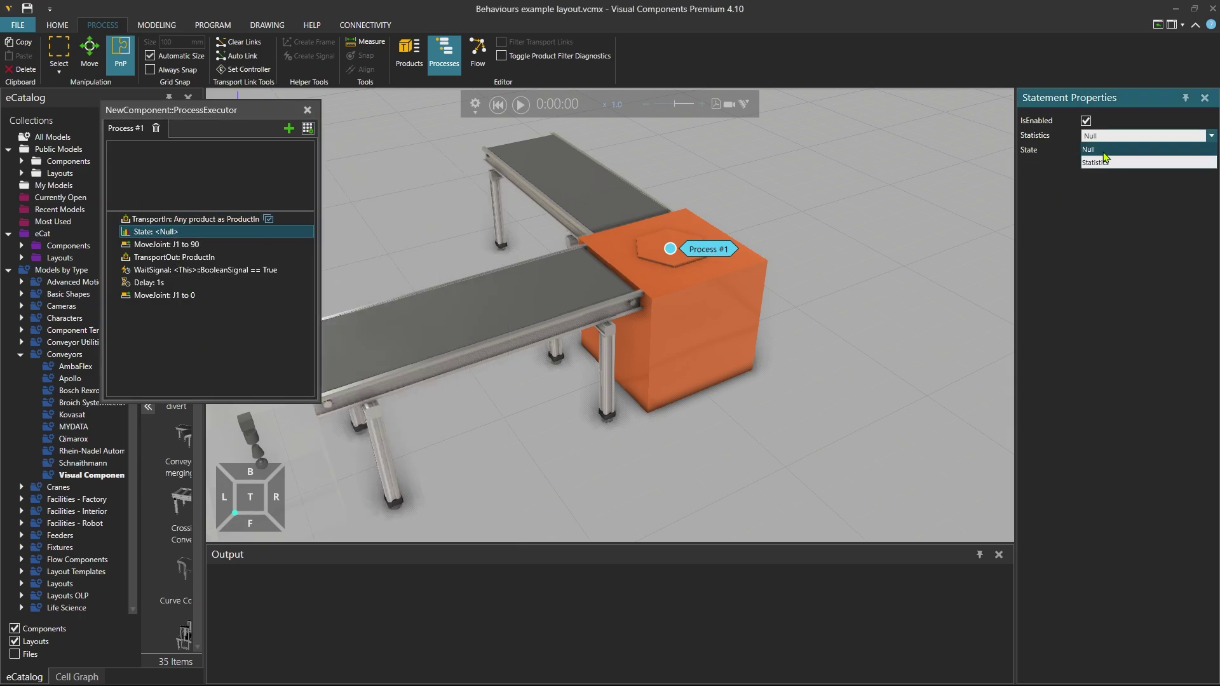
click(1105, 150)
click(1106, 160)
click(1106, 153)
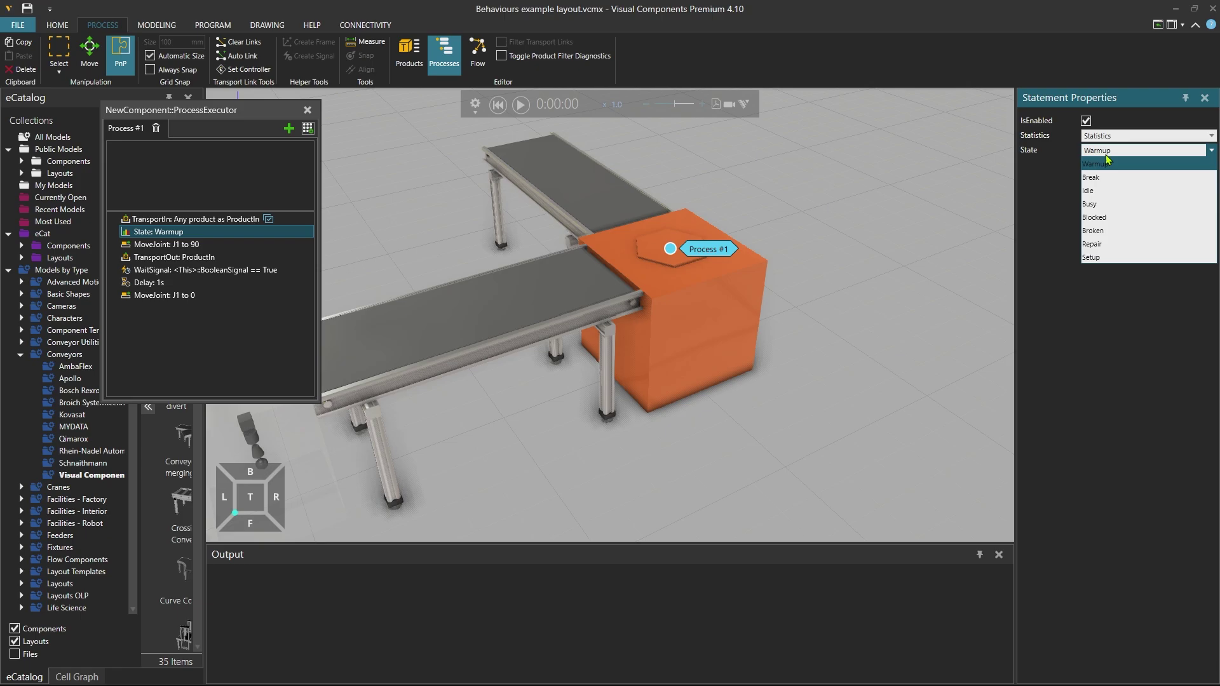
click(1104, 203)
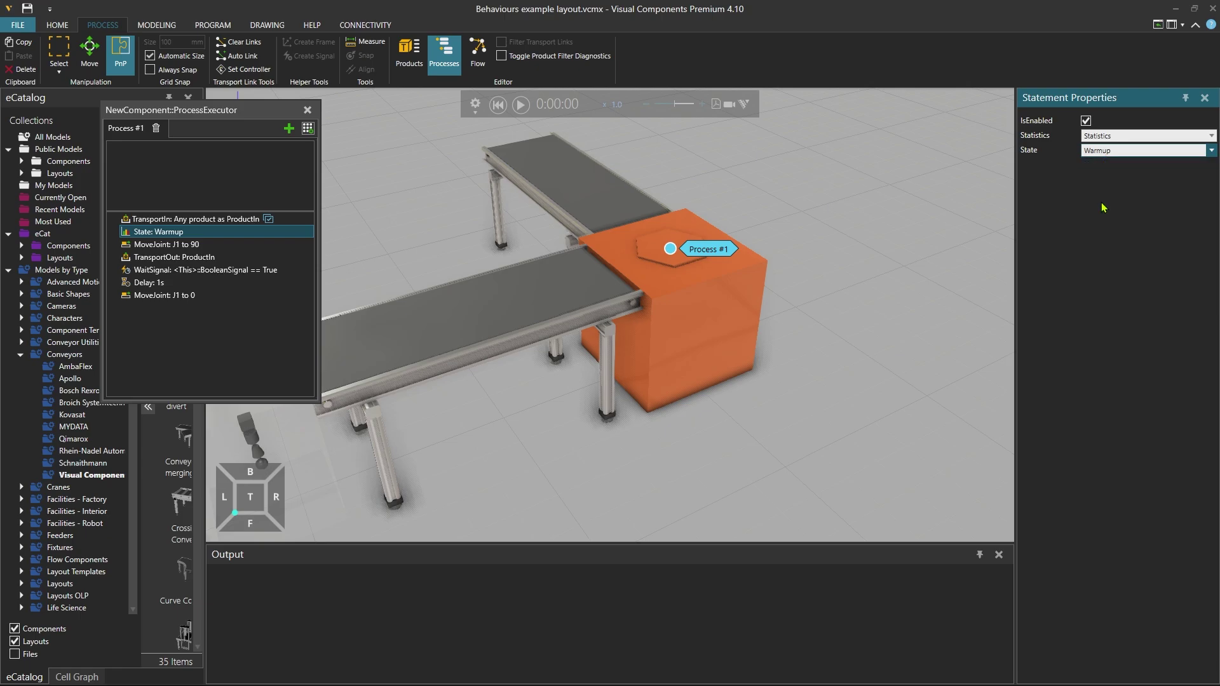
Duplicate the Busy state statement in the Process #1 routine
click(167, 234)
key(ctrl+c)
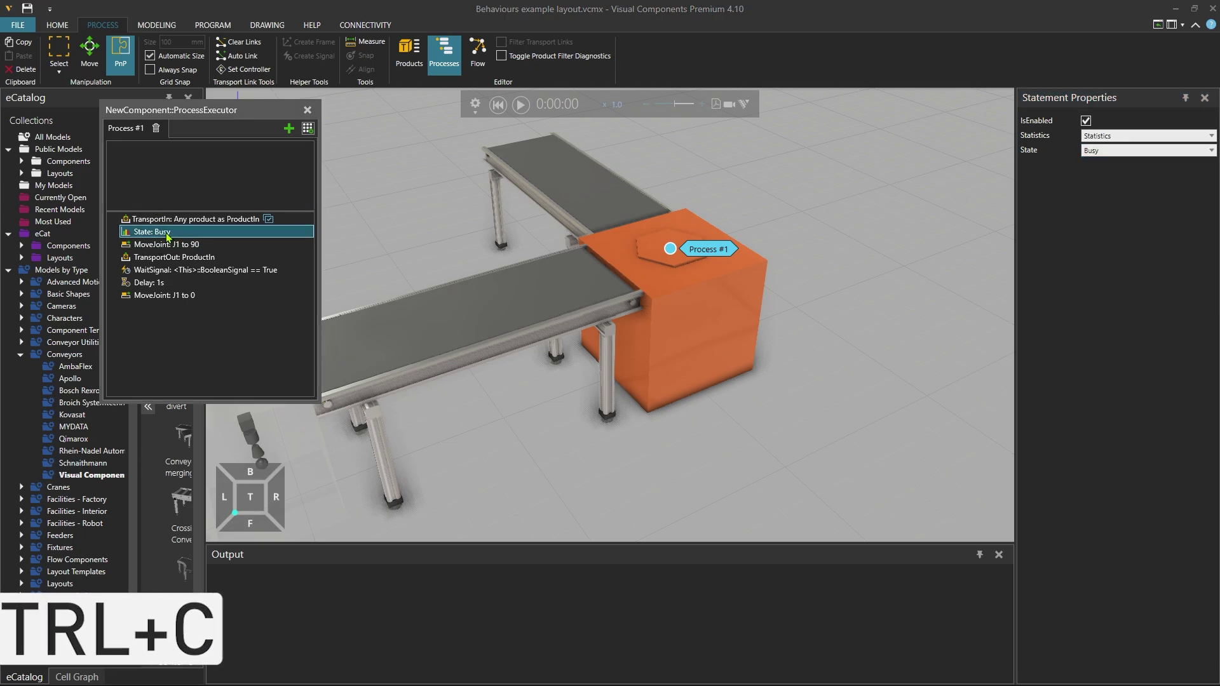
key(ctrl+v)
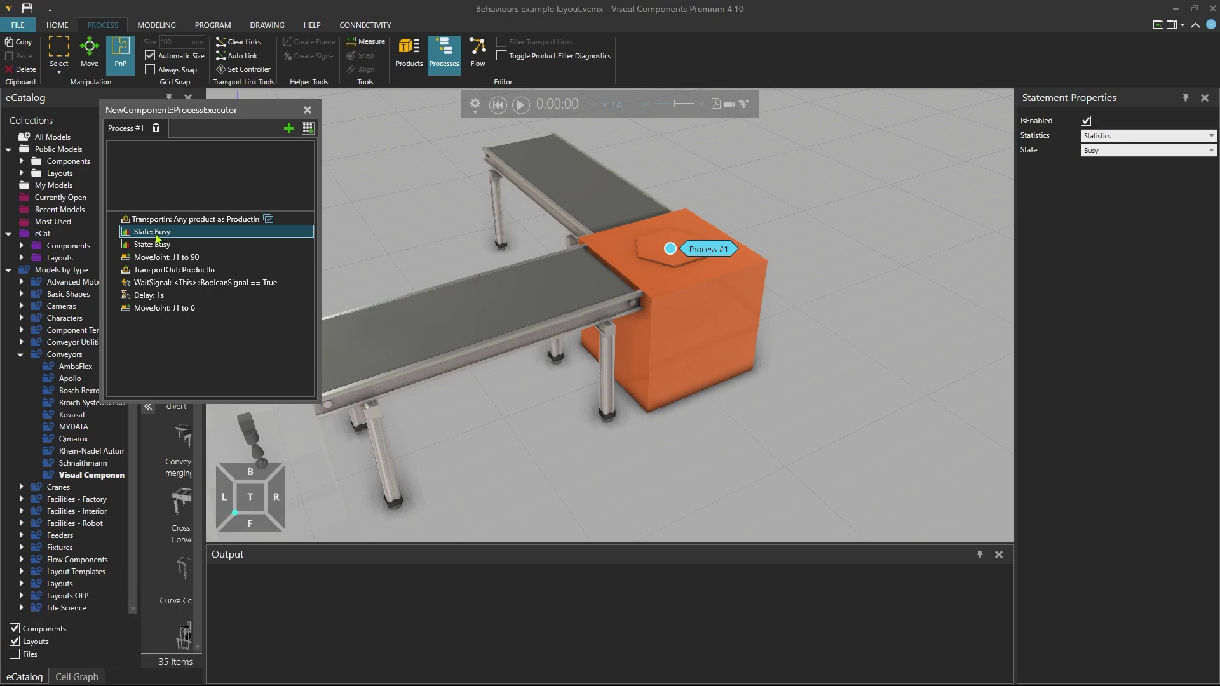
Move the duplicated Busy state statement above TransportIn in the Process #1 routine and set its state to Idle
drag(158, 239, 171, 222)
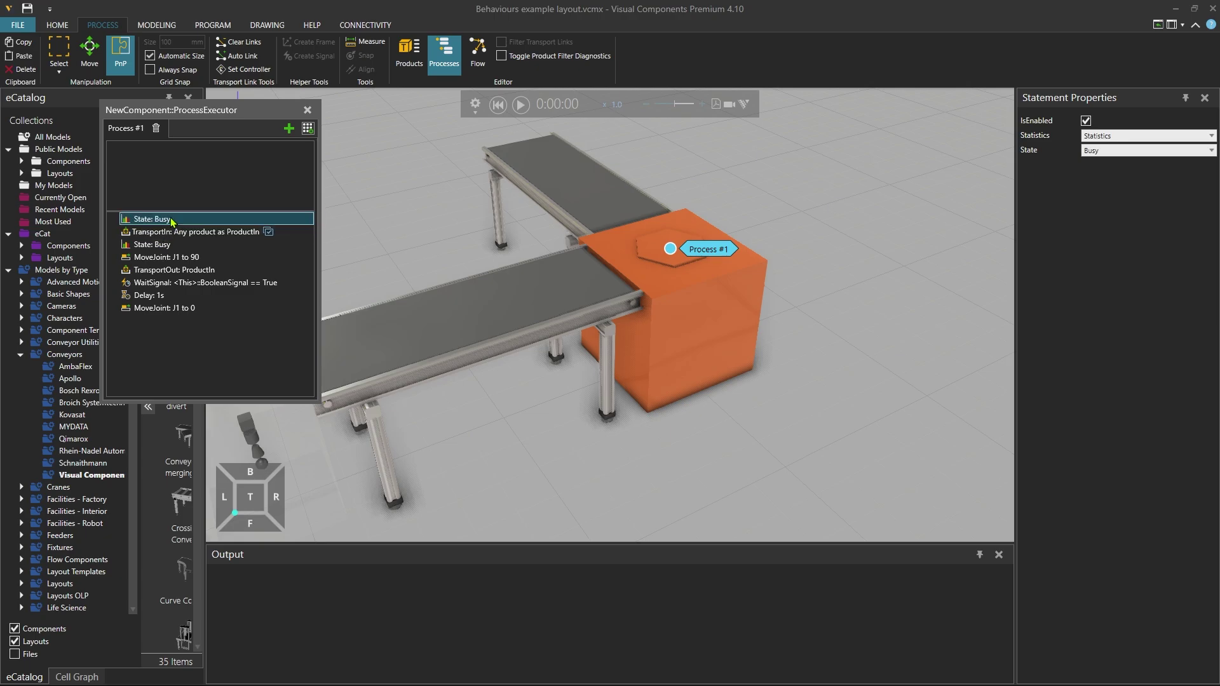
click(1116, 151)
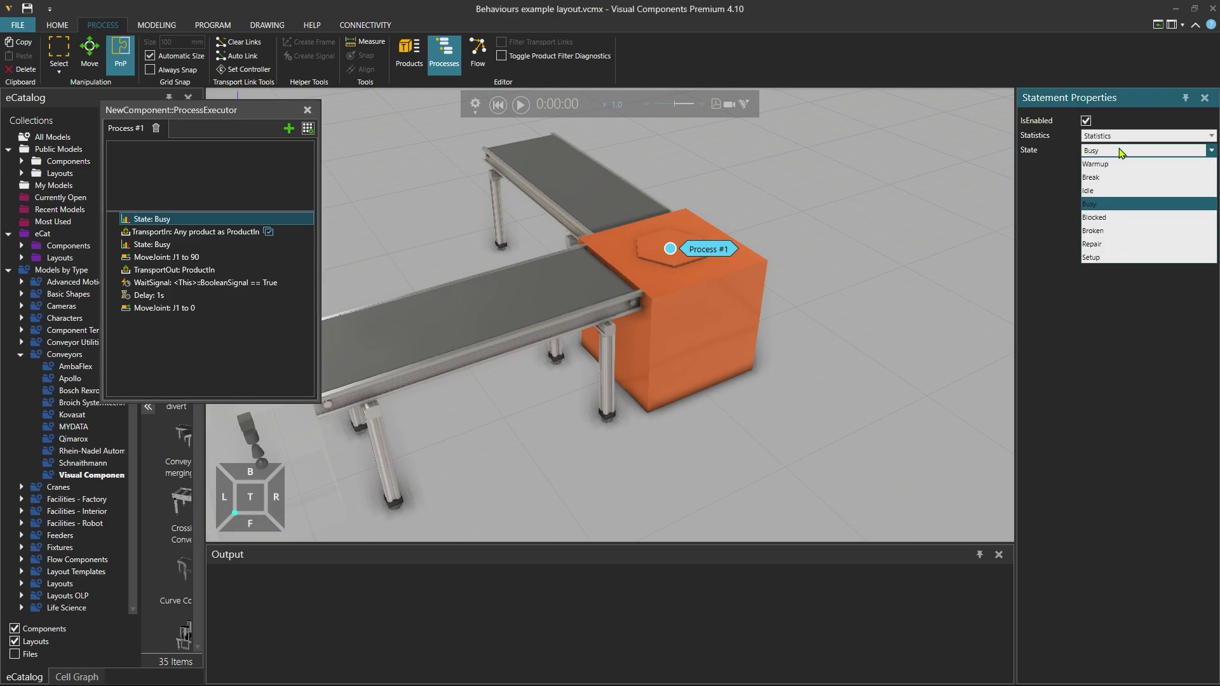
click(1100, 190)
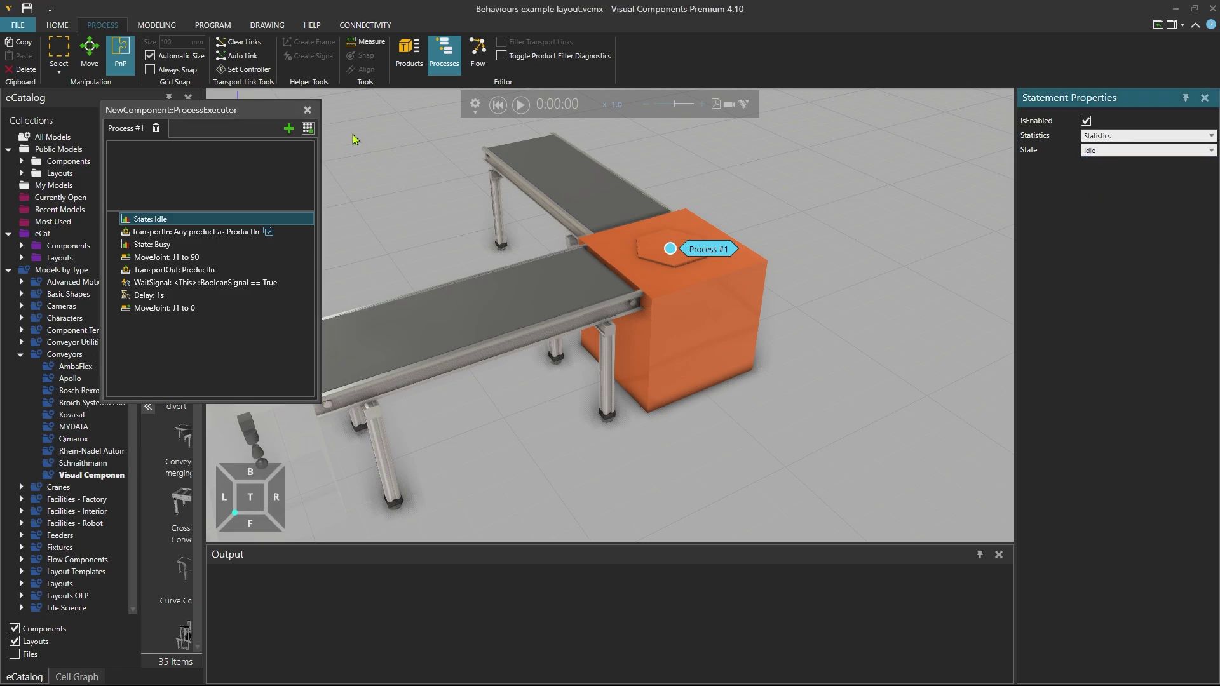
click(307, 111)
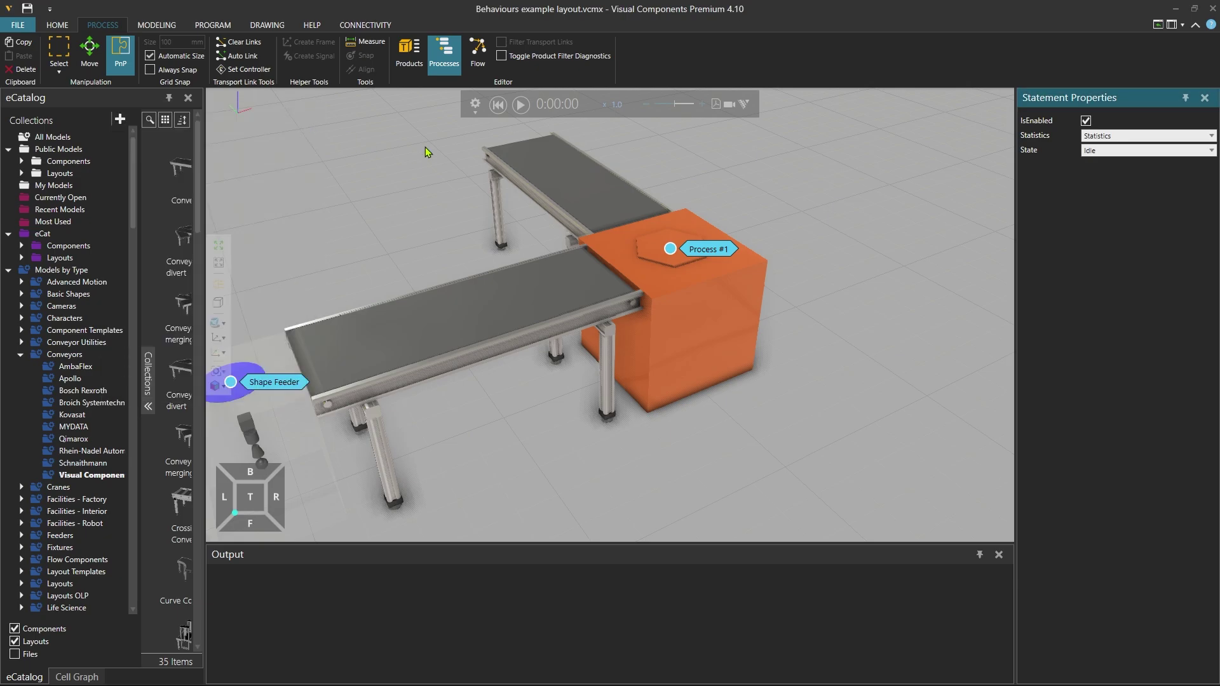
Create a statistics dashboard using the 1-Column 2-Row Regular Dashboard layout
click(57, 24)
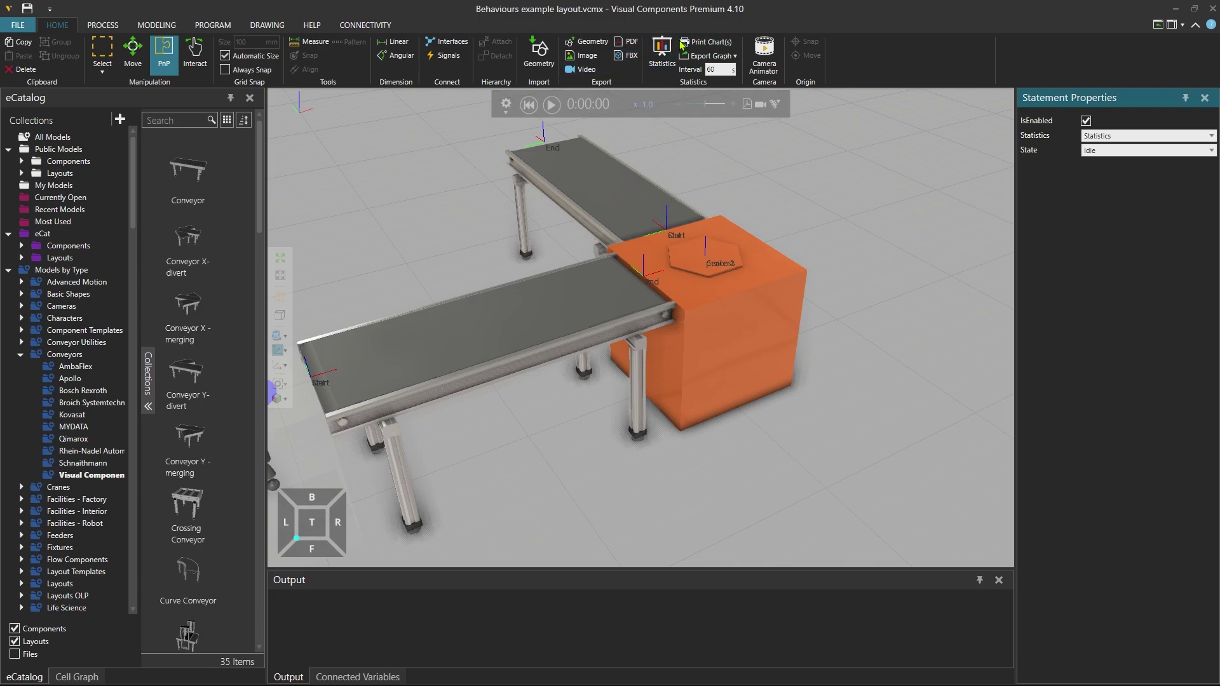
click(664, 54)
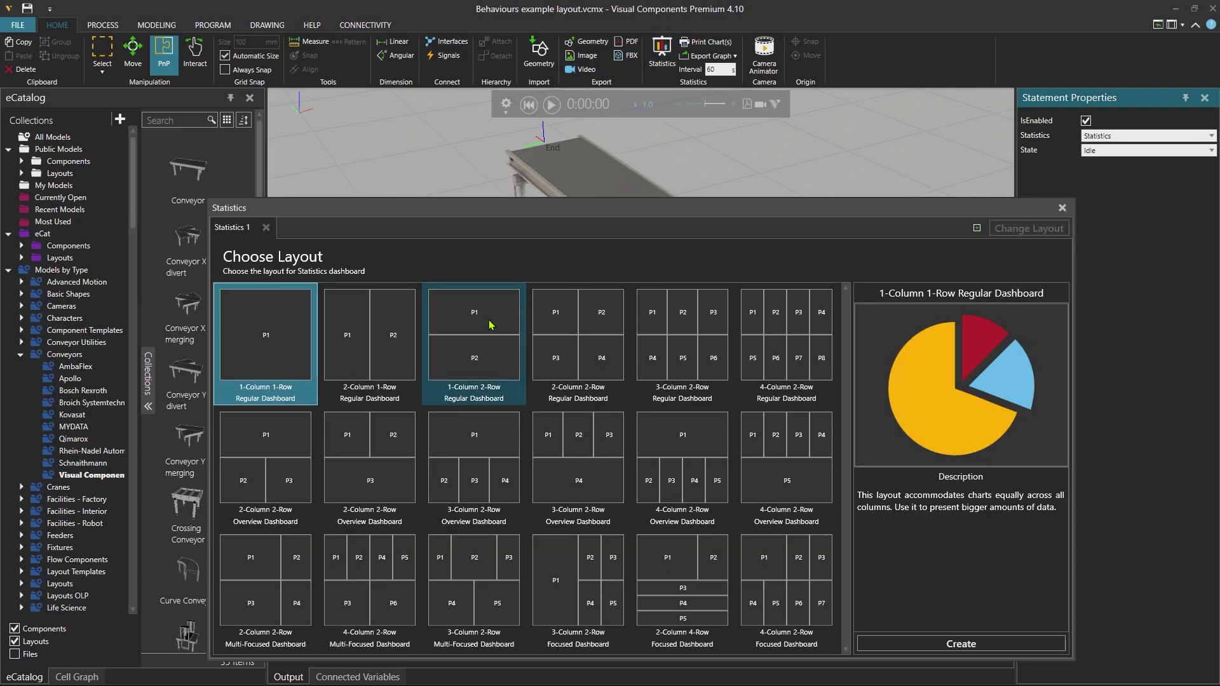
click(489, 321)
click(994, 646)
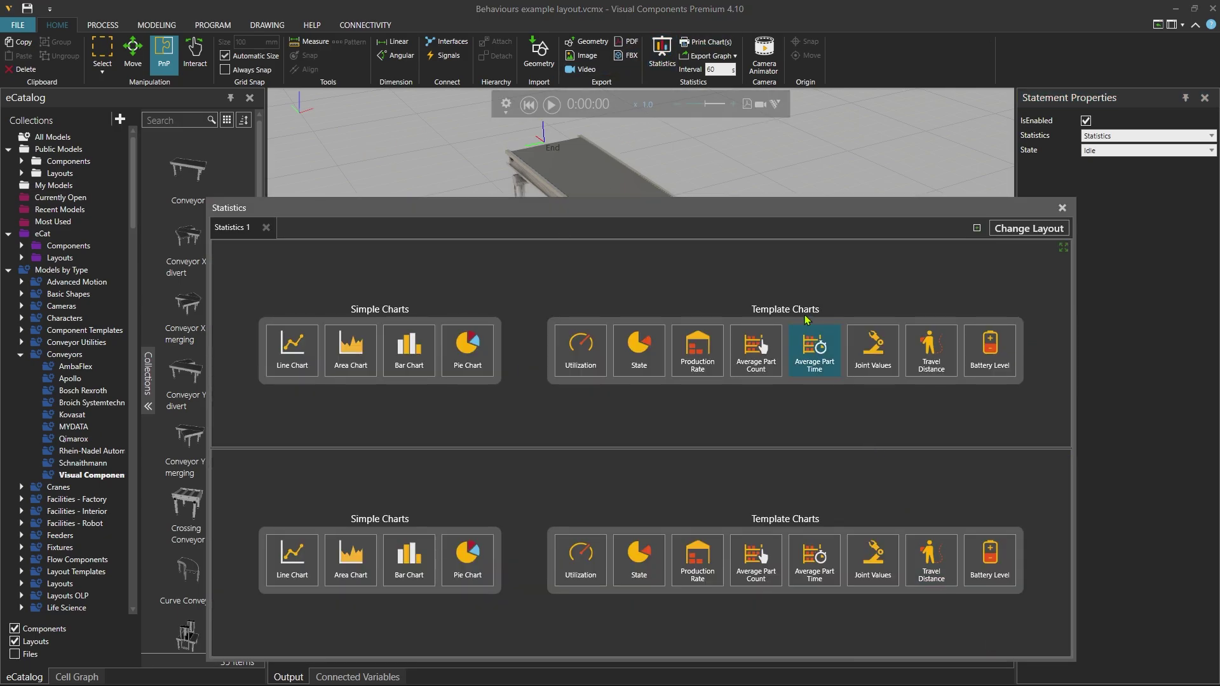
Add Utilization and Production Rate charts for the block component to the dashboard, taking the Production Rate data from Simulation Run
drag(643, 215, 586, 181)
click(746, 258)
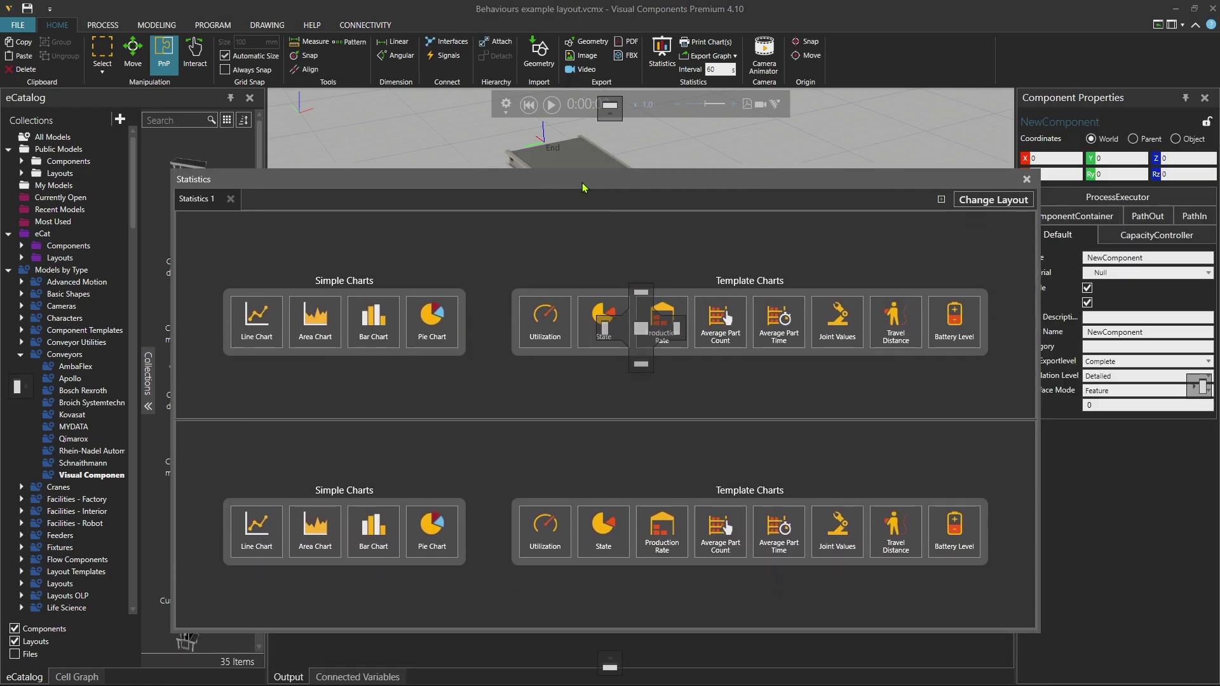
click(547, 318)
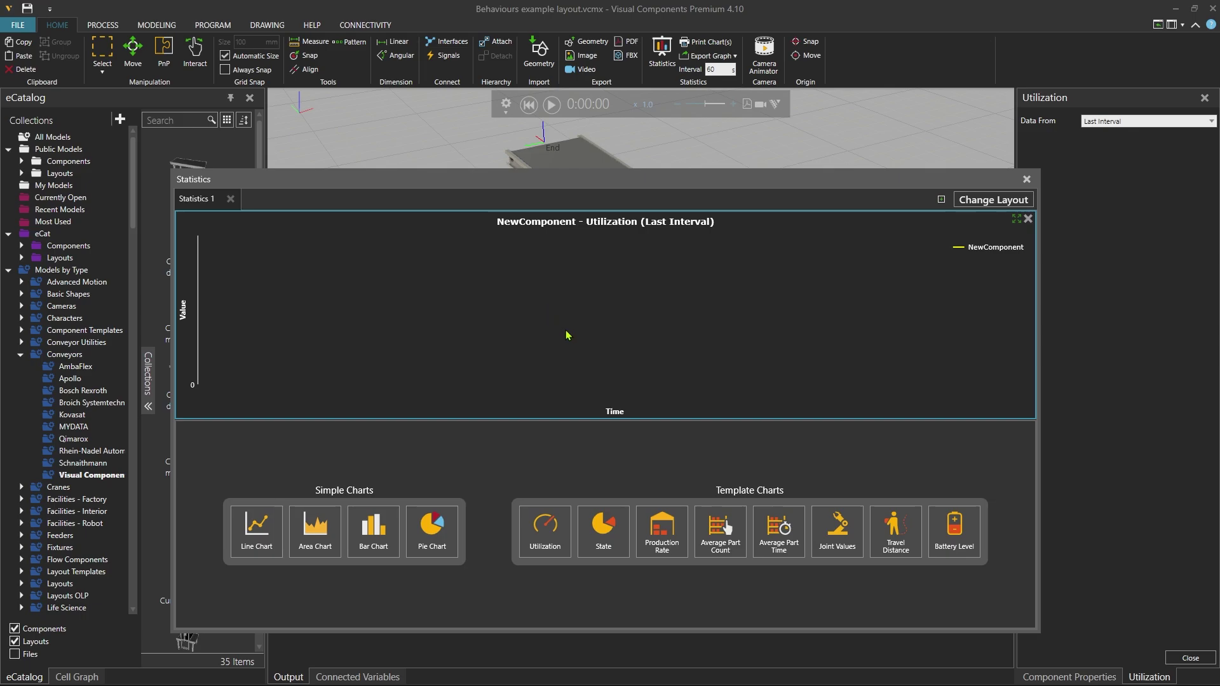
click(670, 543)
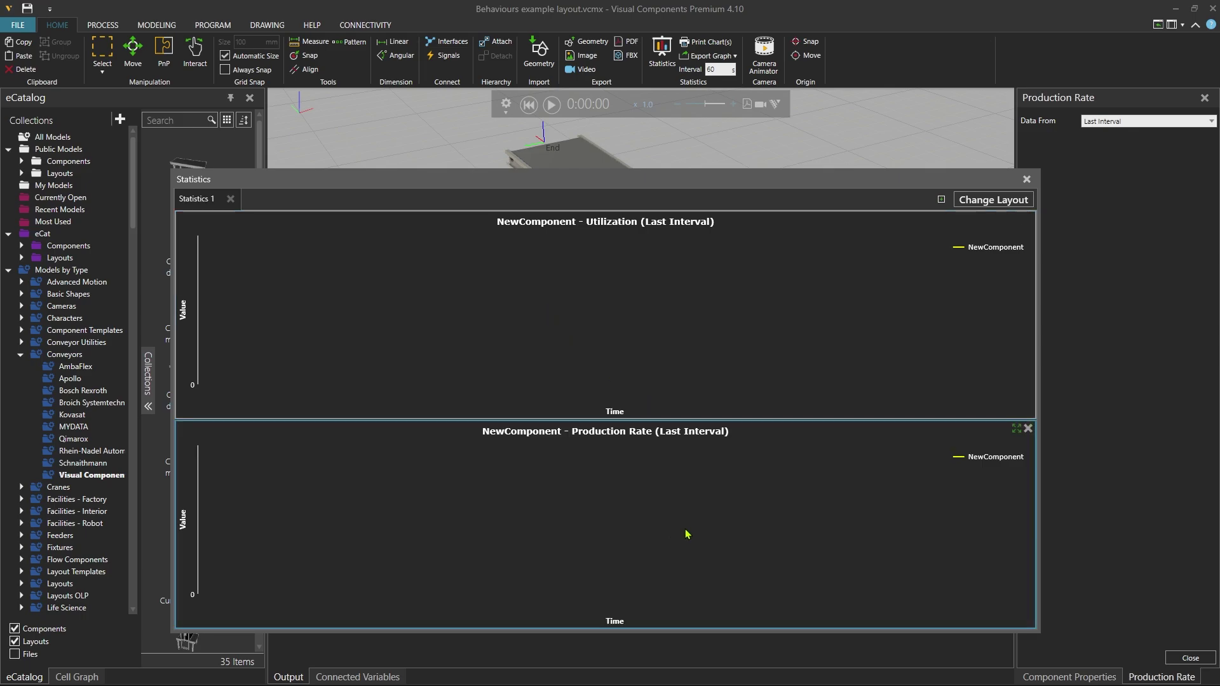
click(1116, 122)
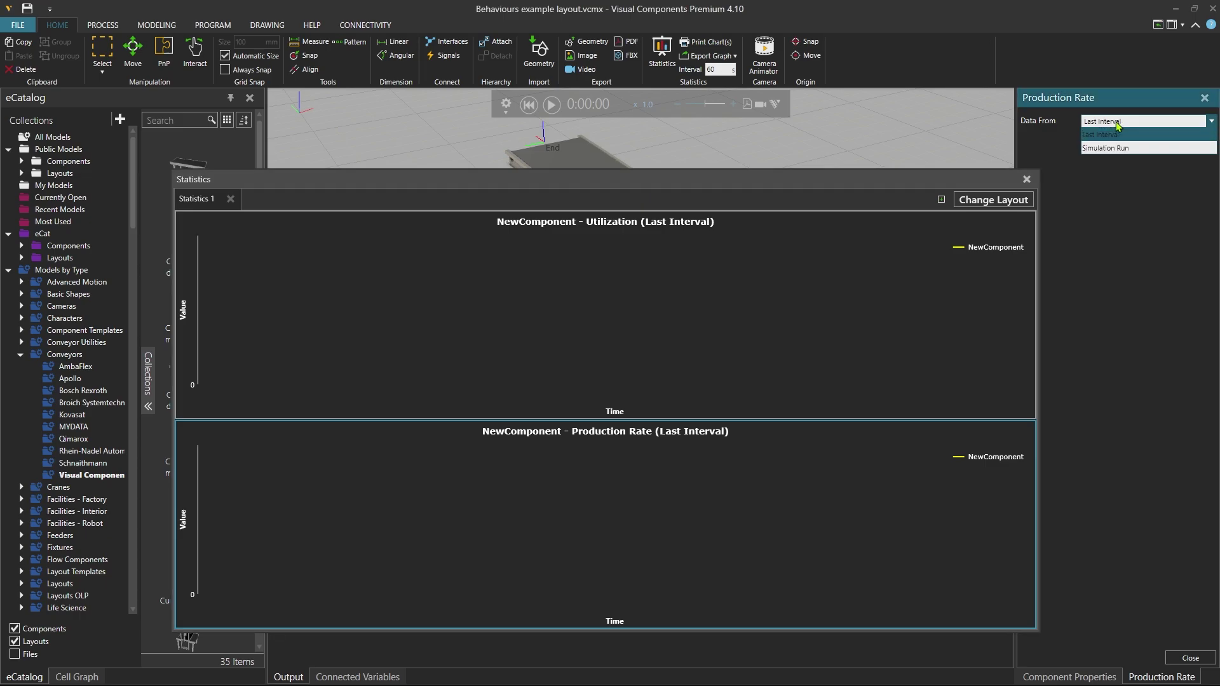
click(1116, 151)
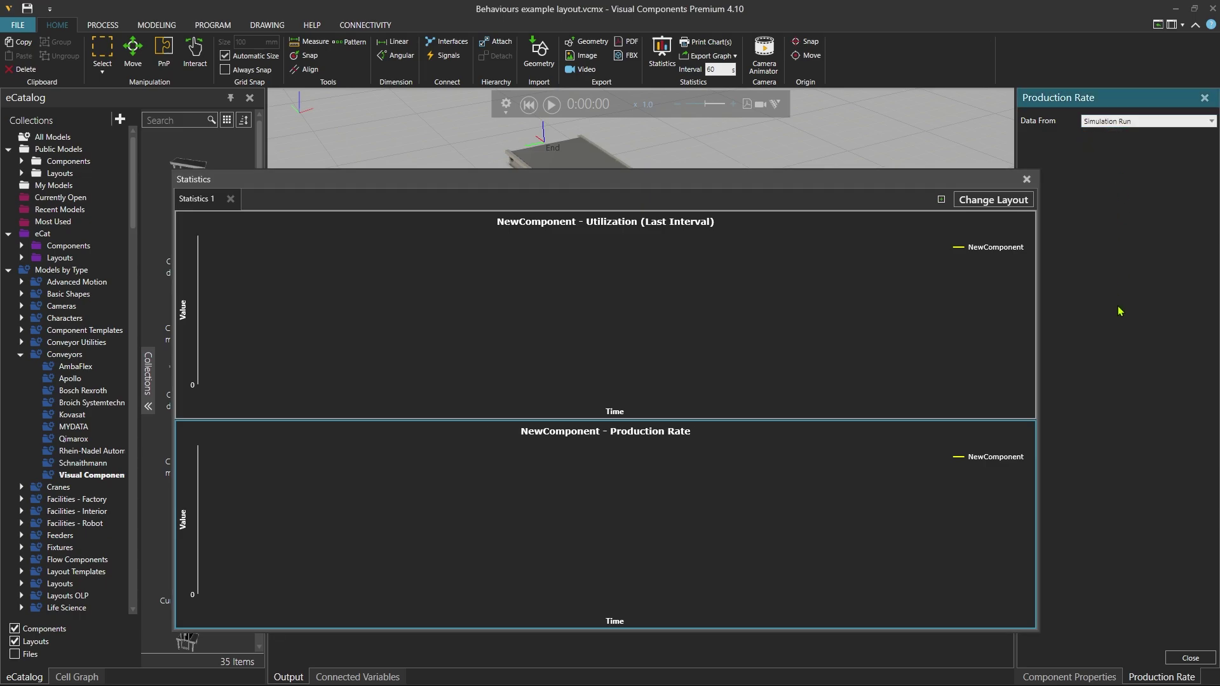
Run the simulation at about 5.3x speed to examine both charts, close the dashboard and inspect the block passing boxes
click(550, 105)
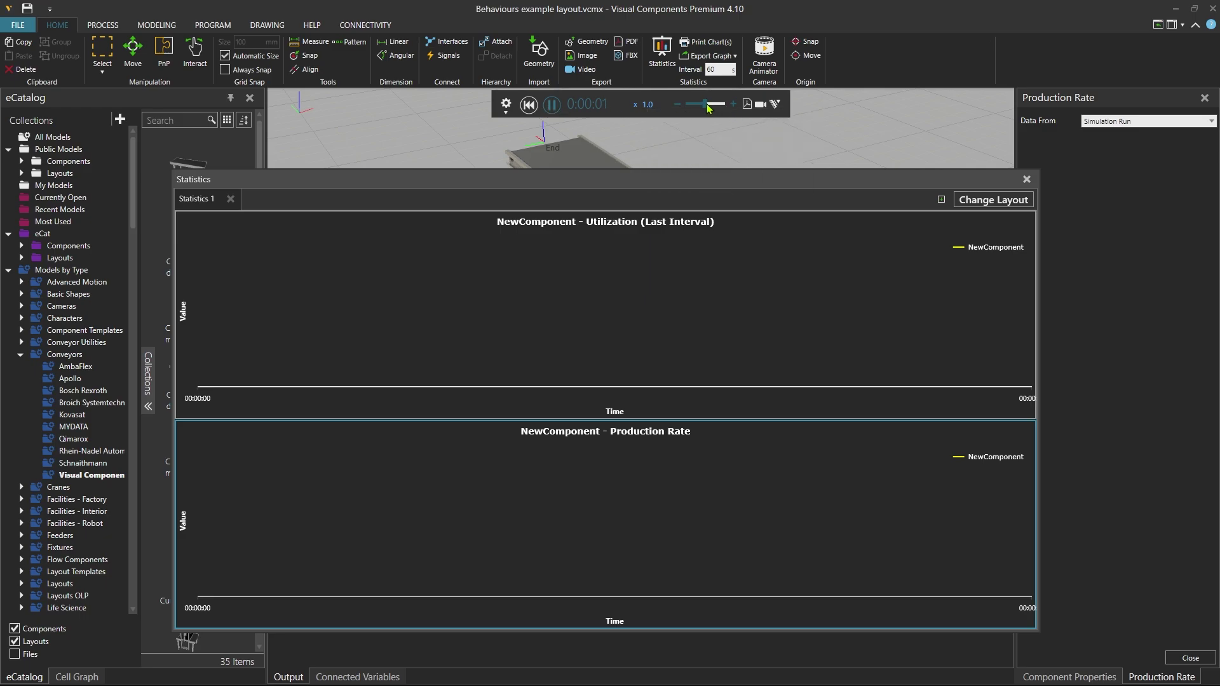
drag(706, 104, 717, 109)
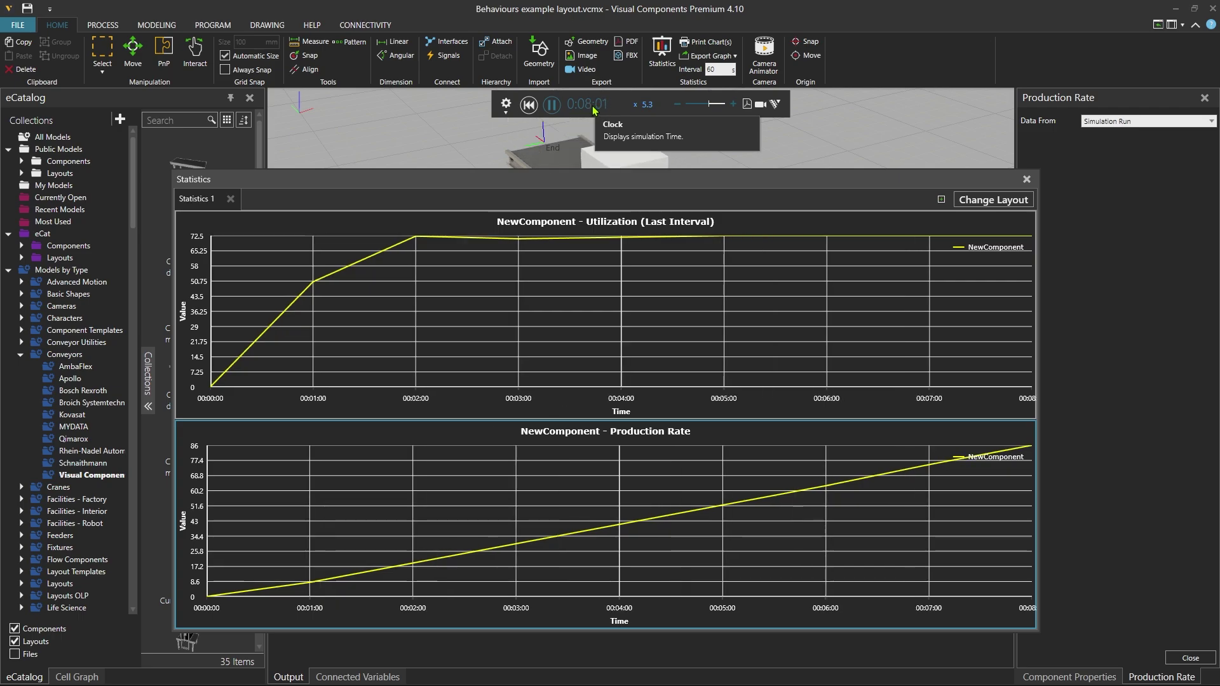
click(1026, 180)
right_drag(716, 367, 673, 375)
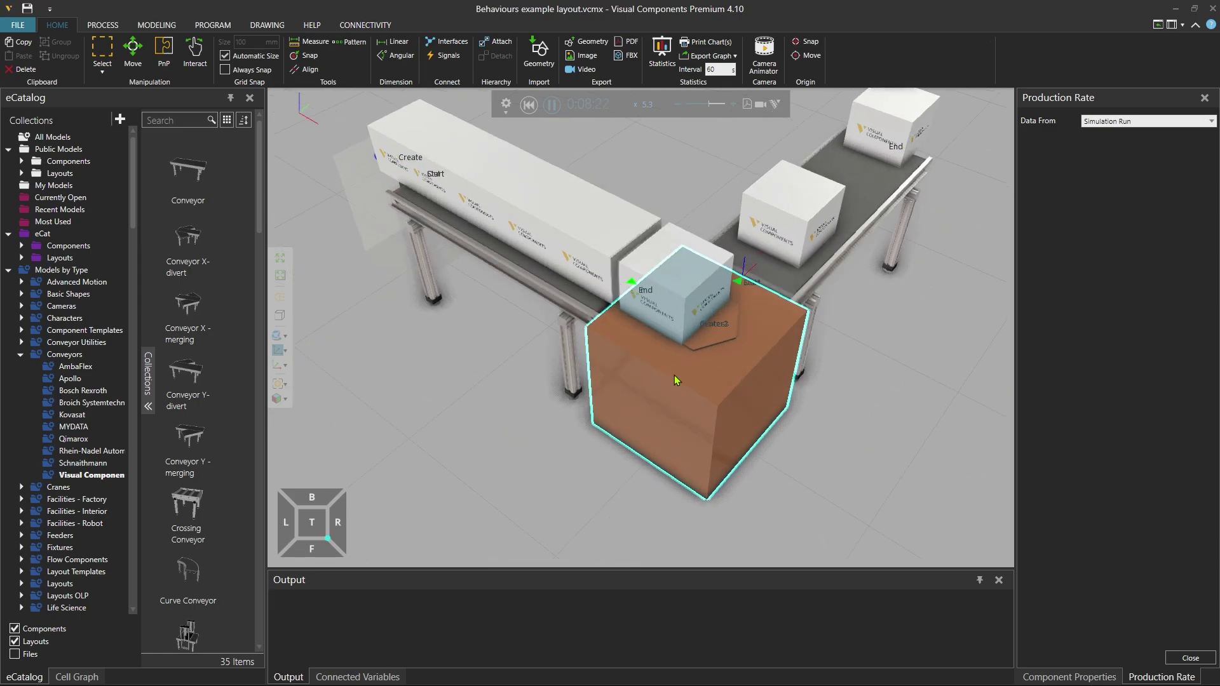